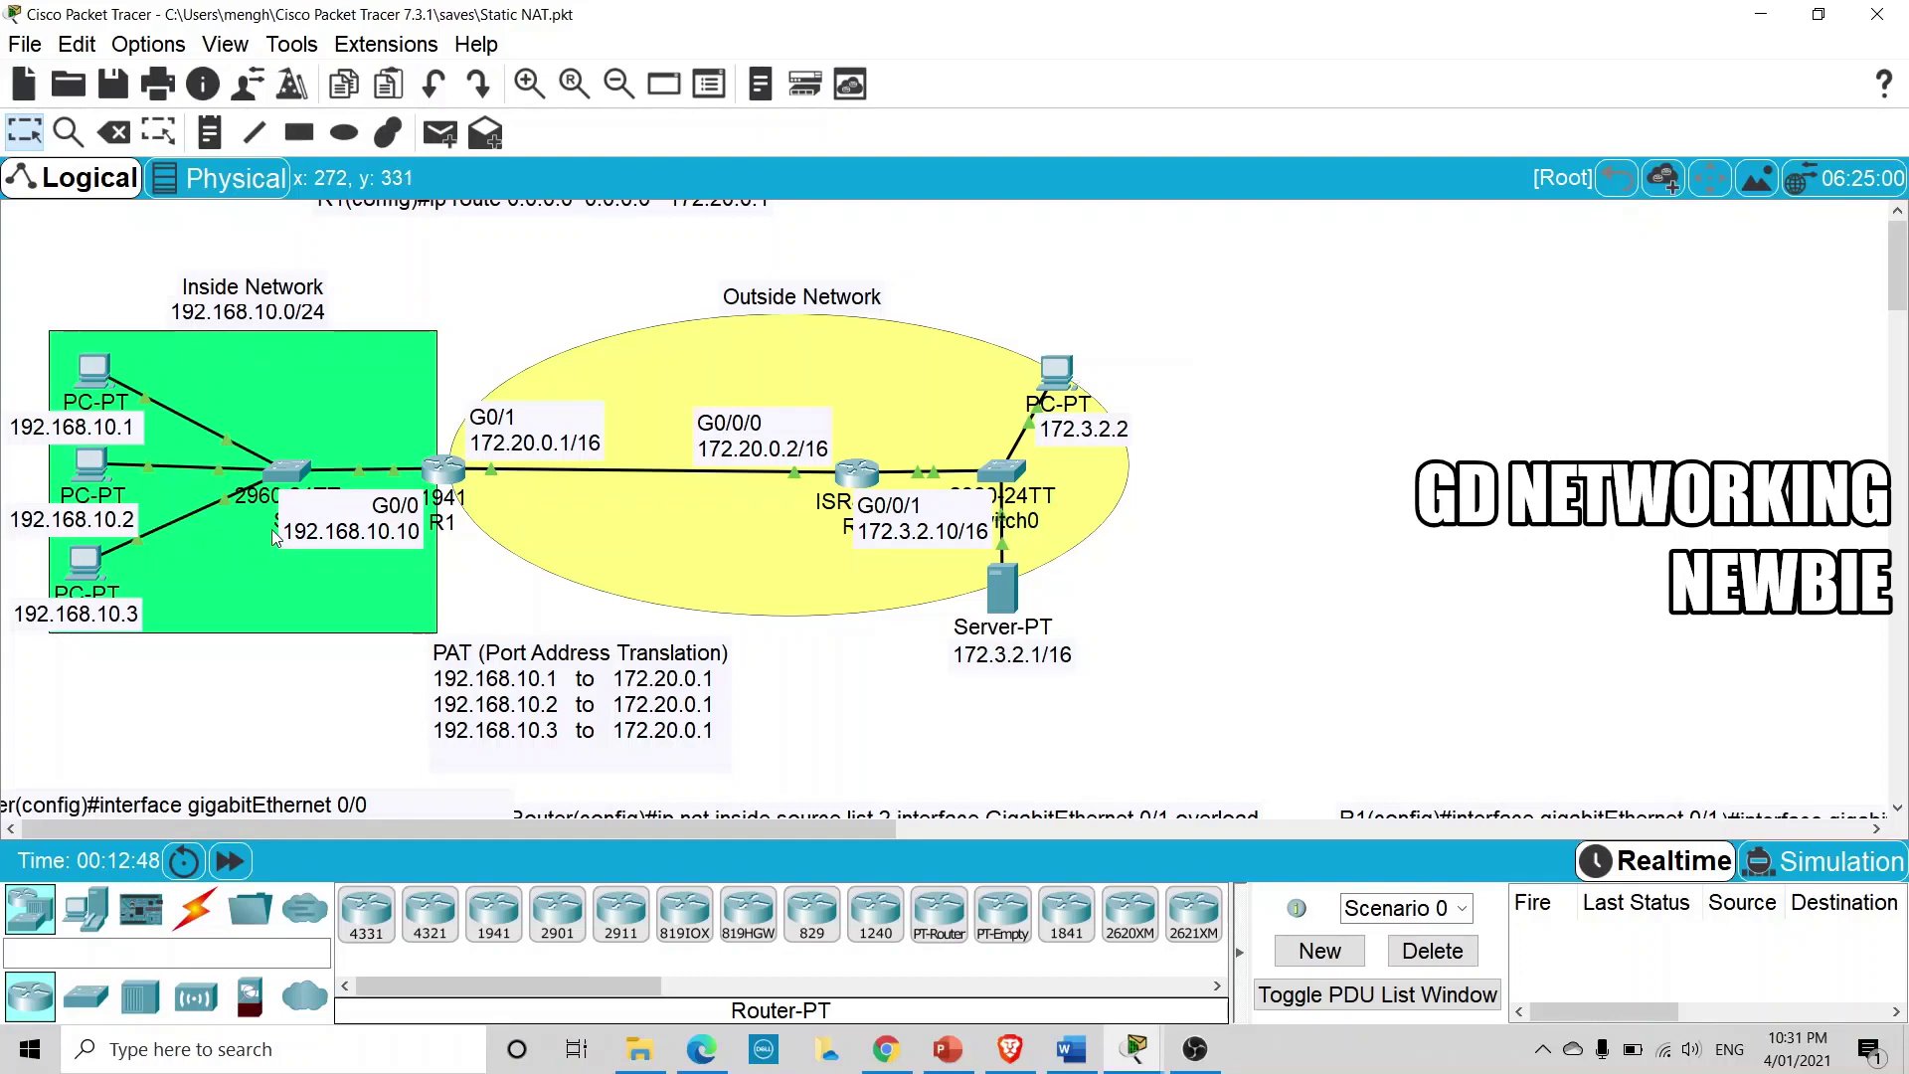
Check PC0's web browser result and its IP settings
mouse_move(273, 537)
click(105, 361)
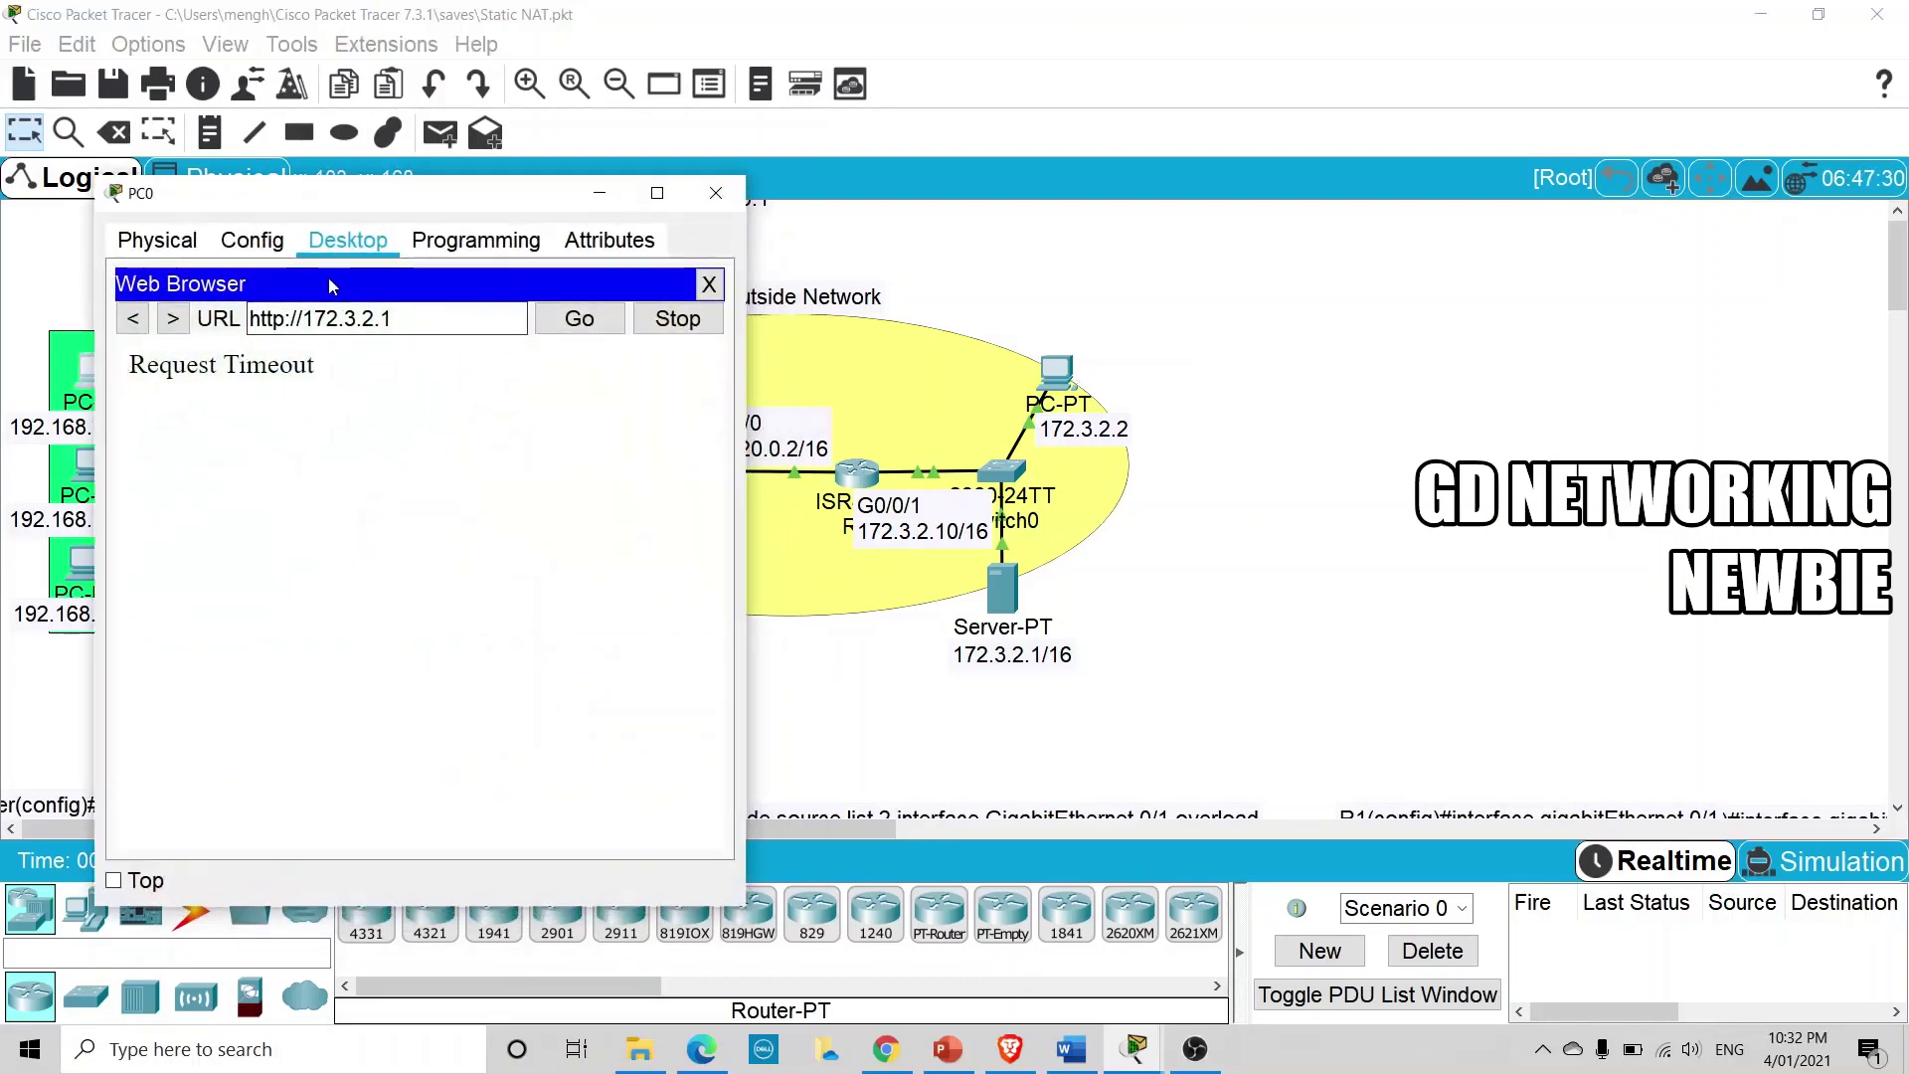
click(709, 285)
click(202, 338)
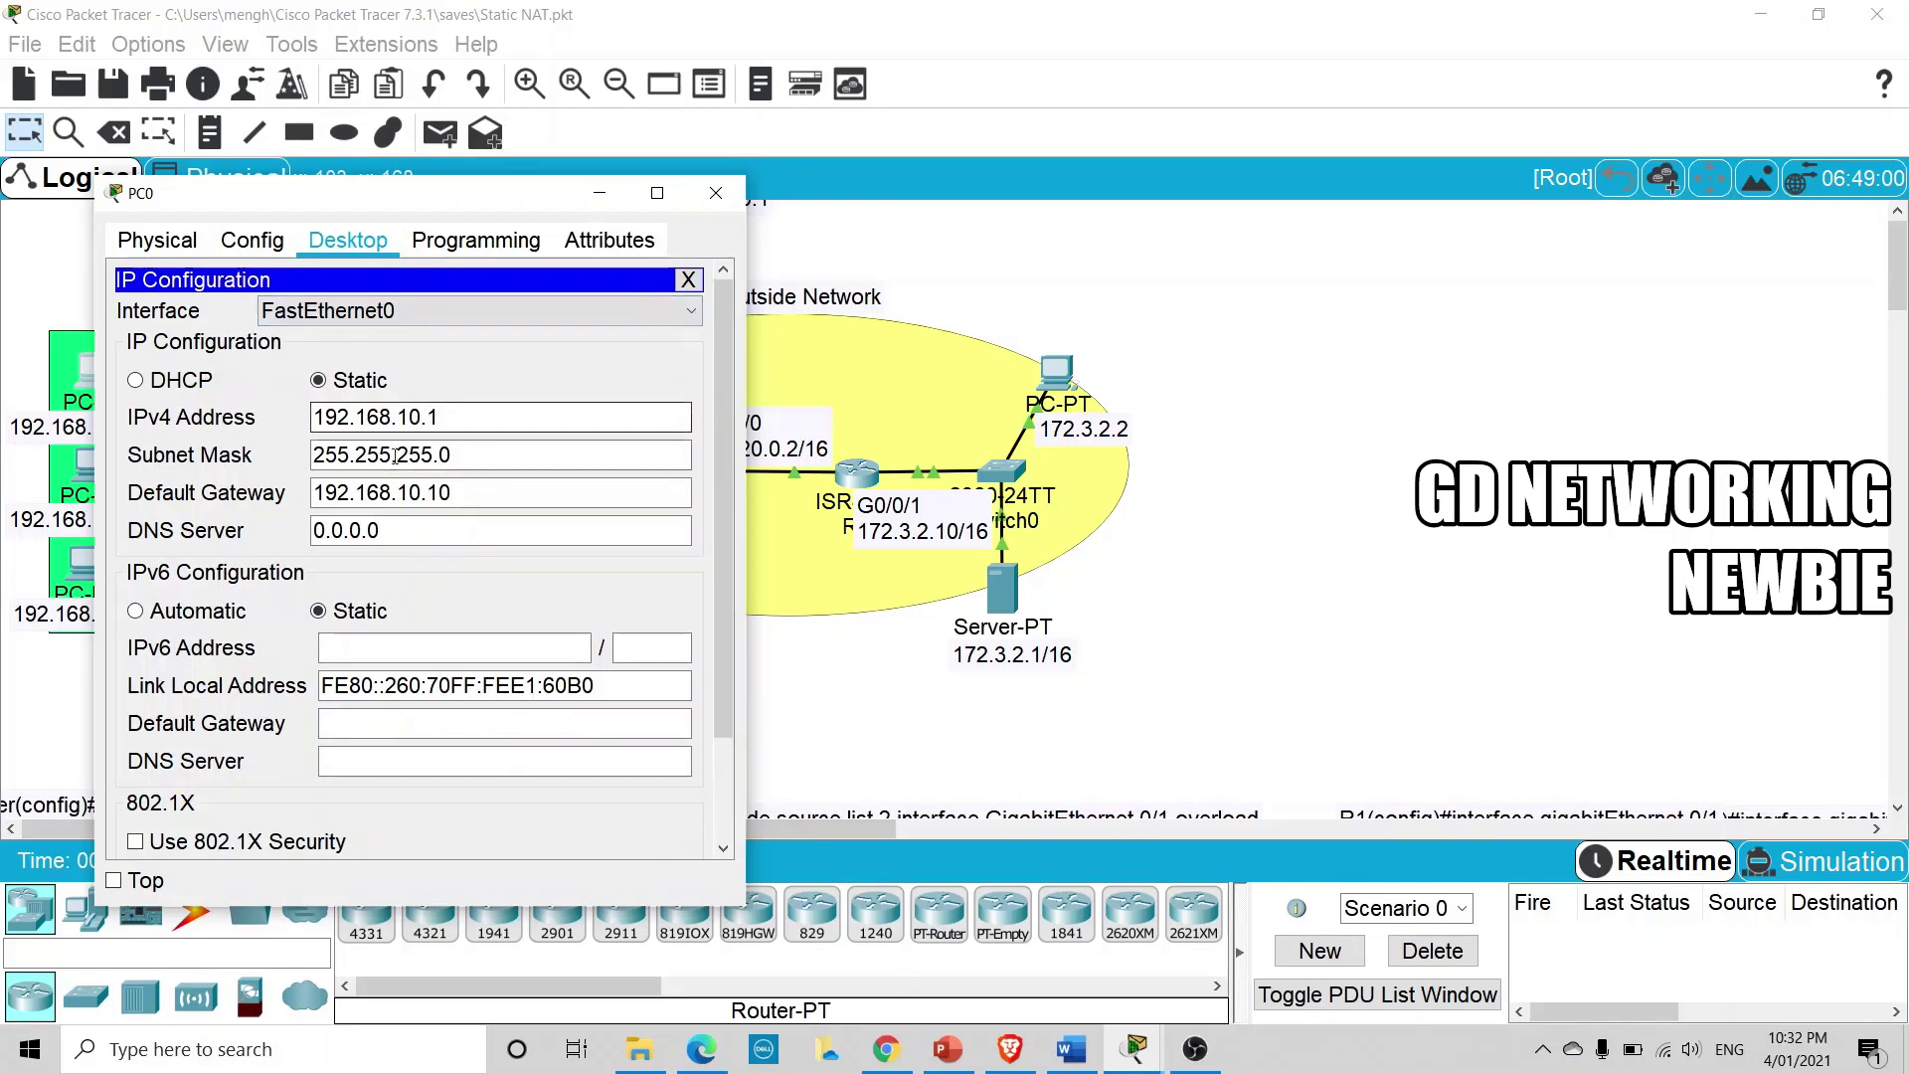
click(716, 193)
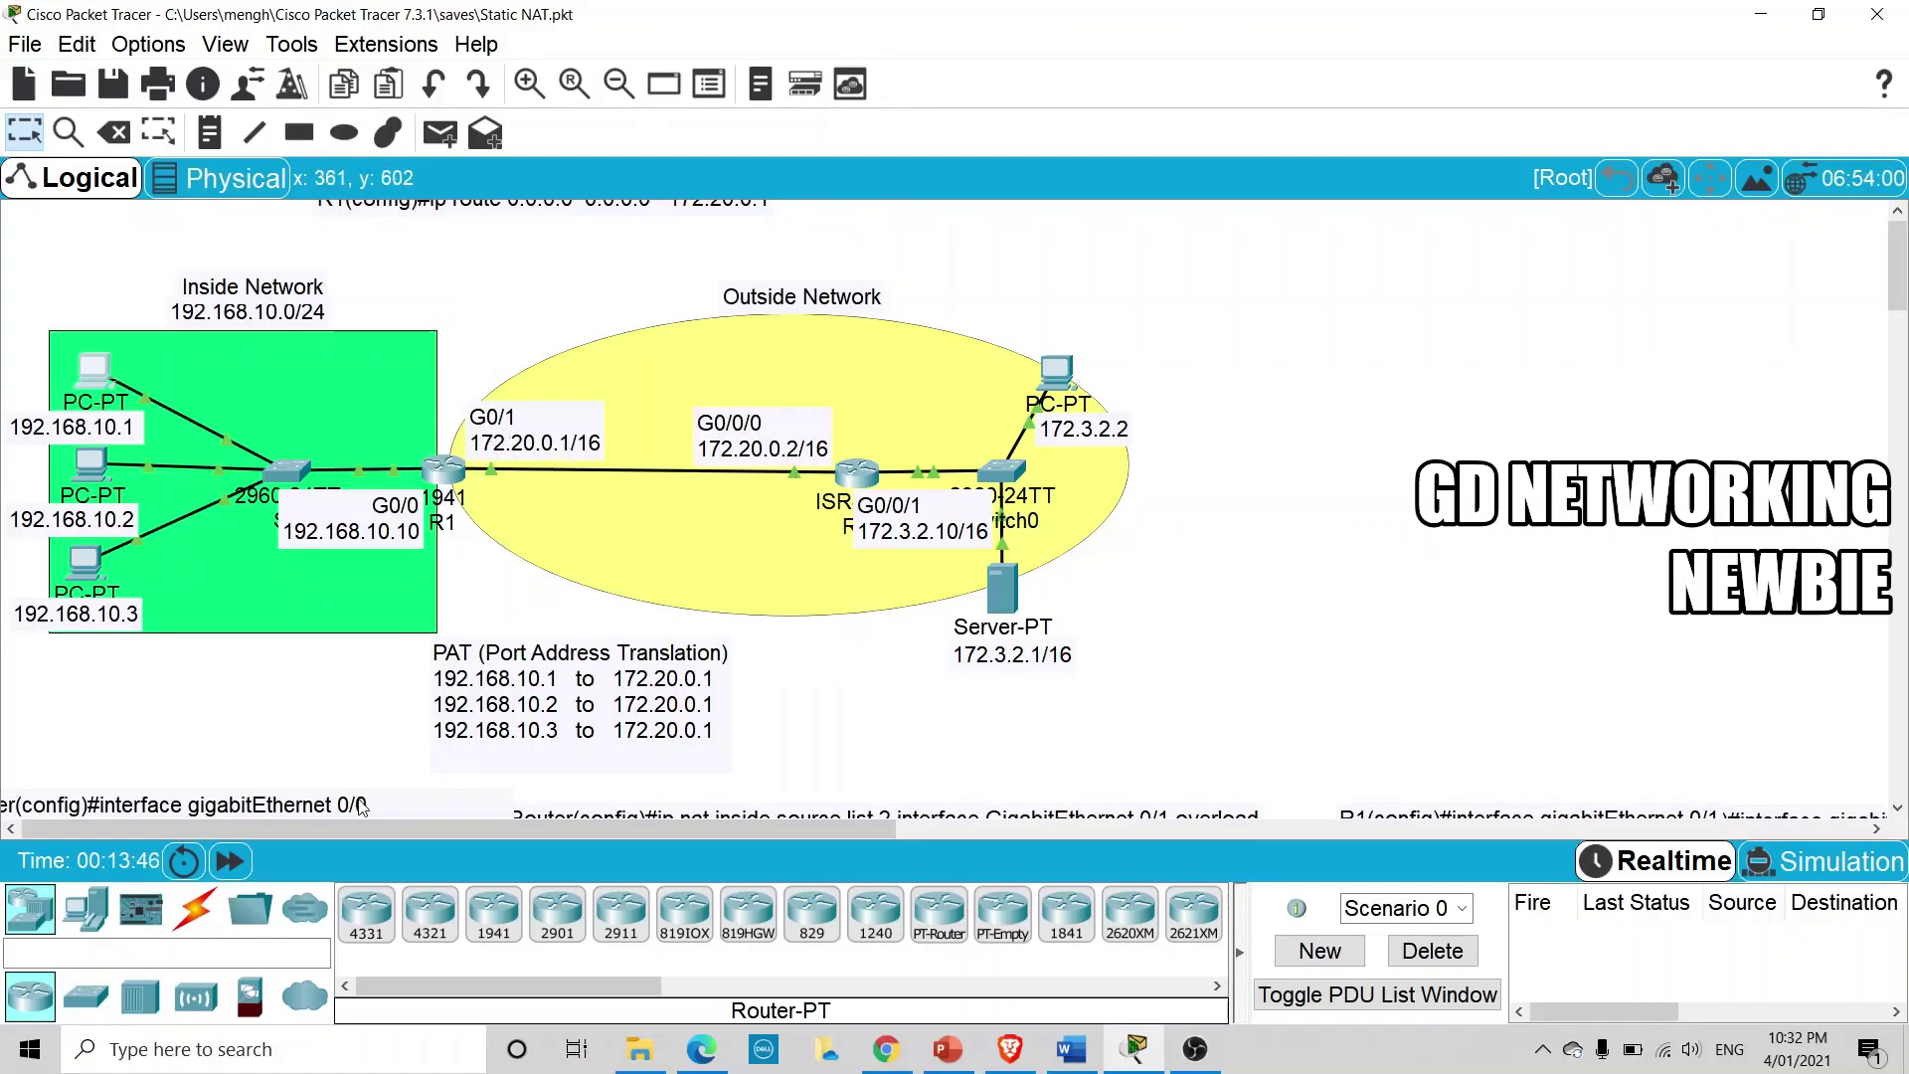
Drag the interface-configuration note up and right so its three Router(config) lines show
click(366, 805)
drag(373, 769, 416, 753)
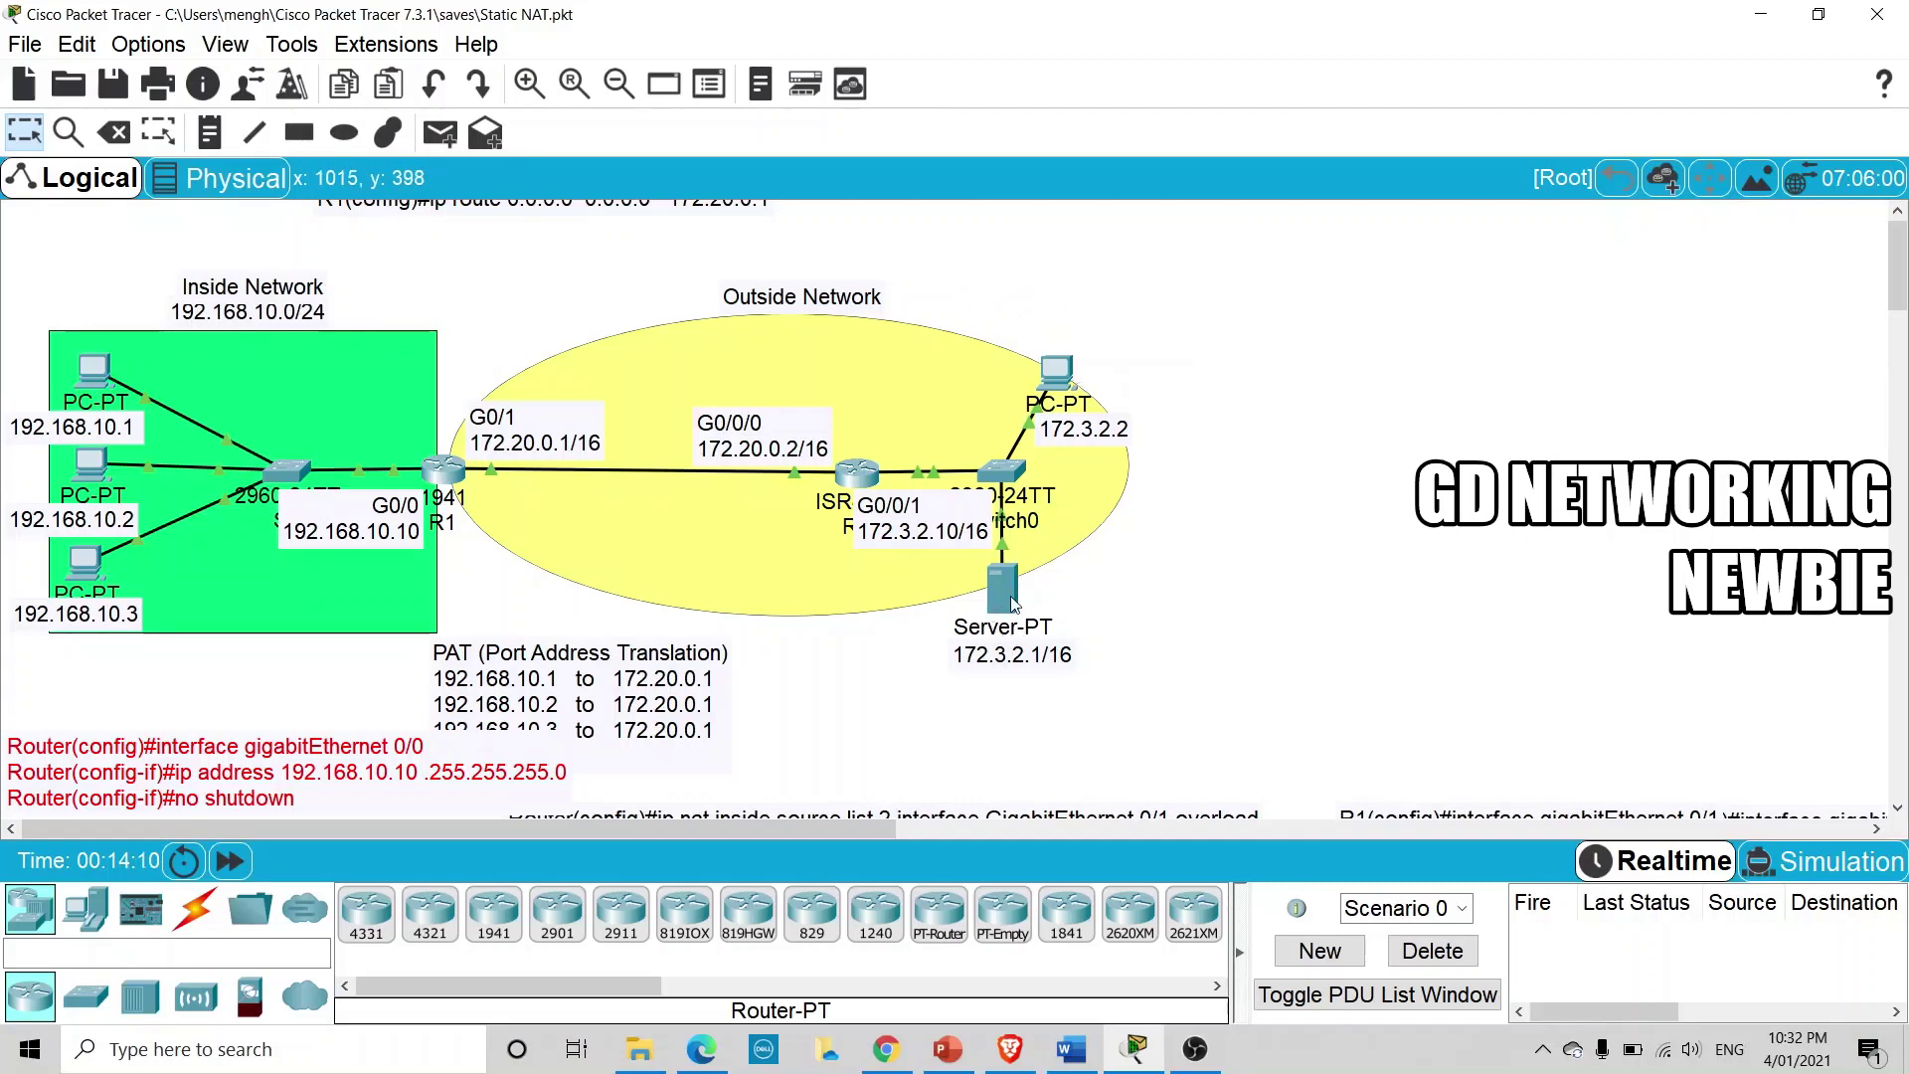
mouse_move(1013, 602)
Open Server0's settings window, widen it, and close it
click(1015, 591)
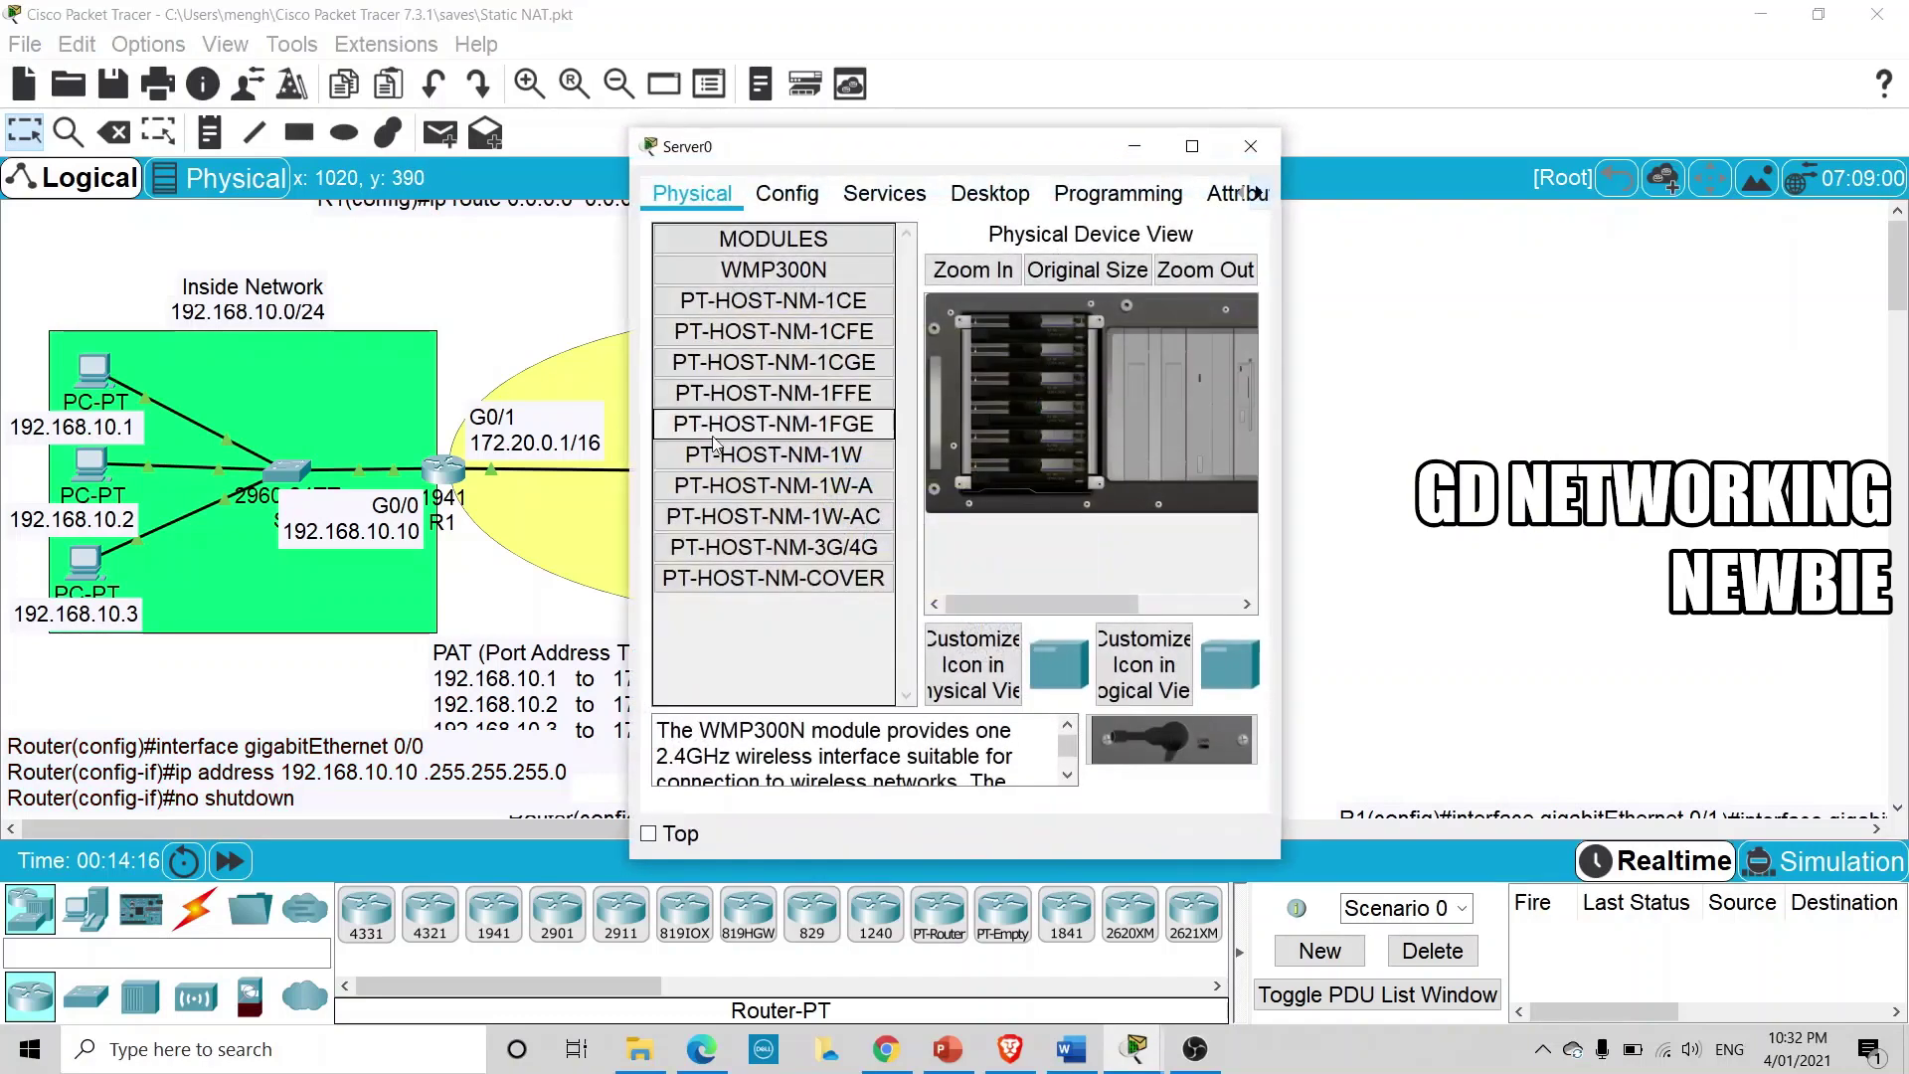
drag(631, 430, 370, 431)
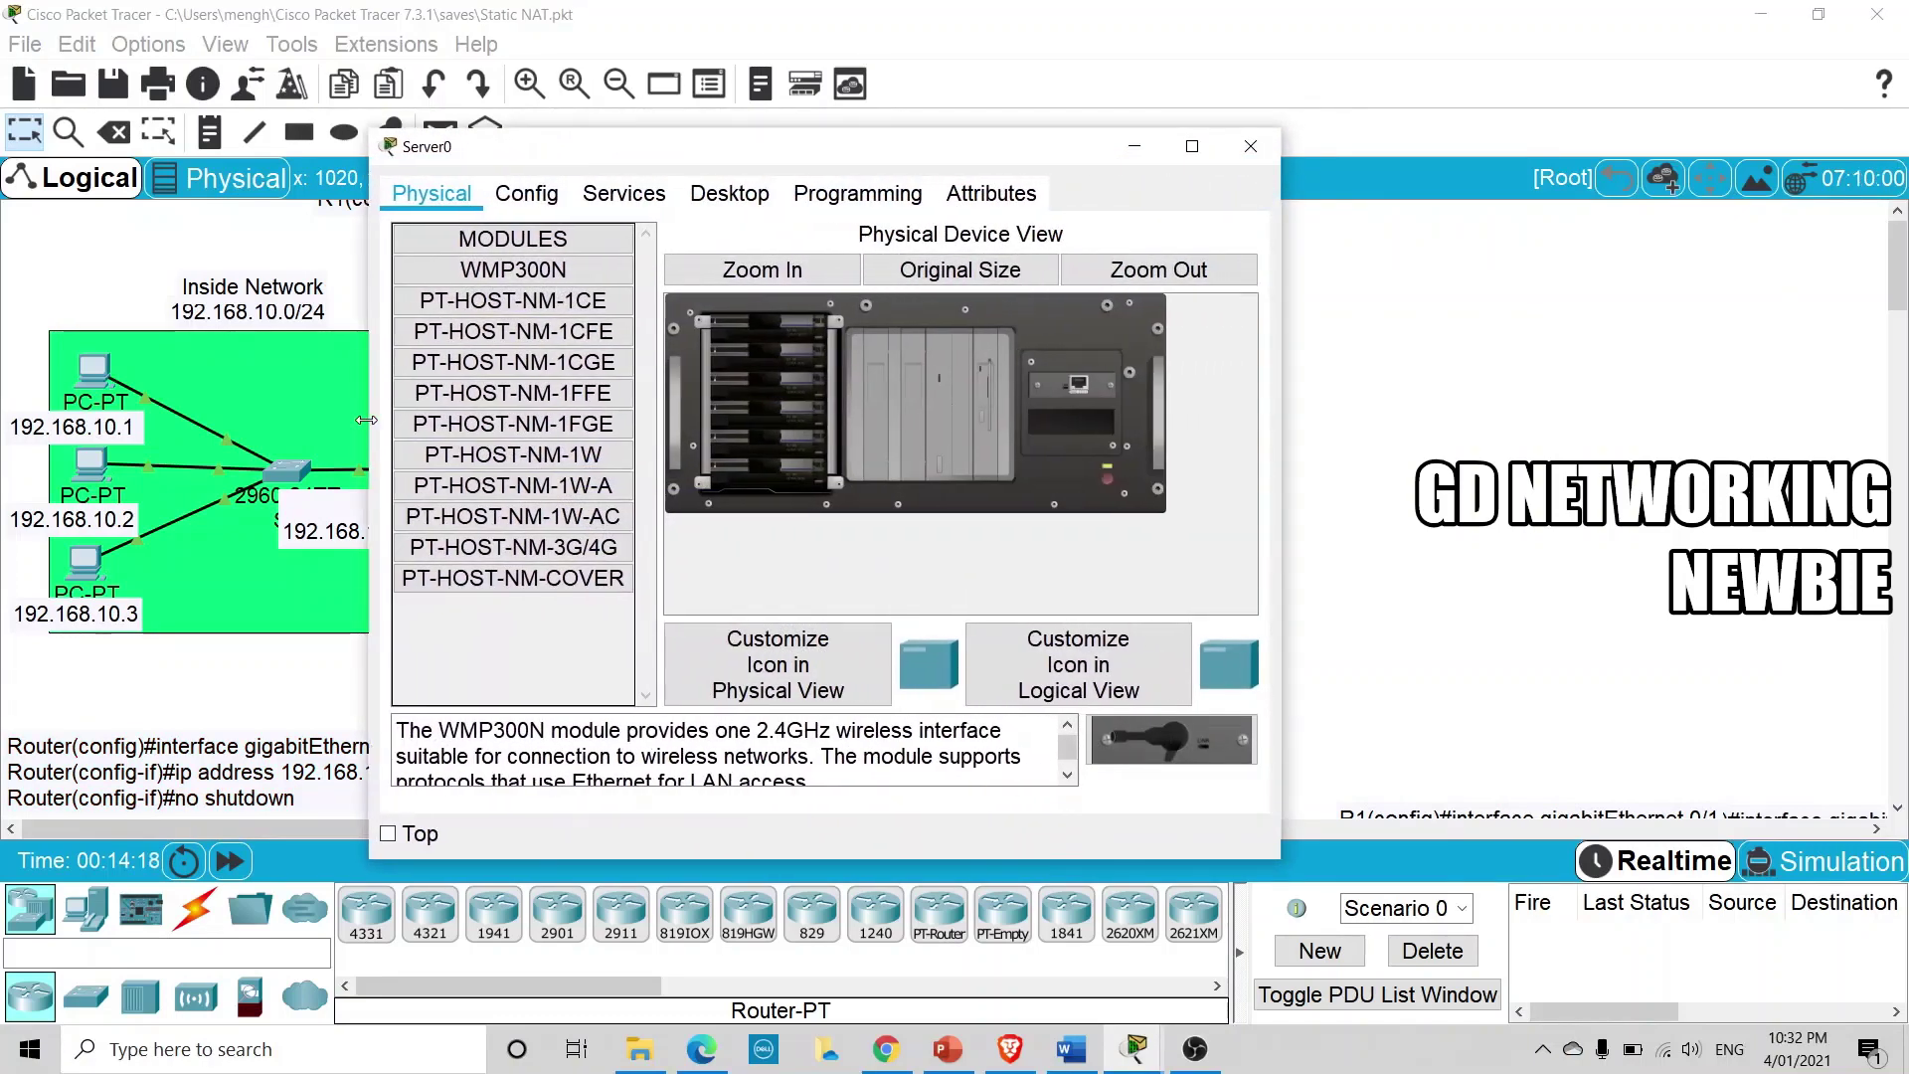
click(1251, 146)
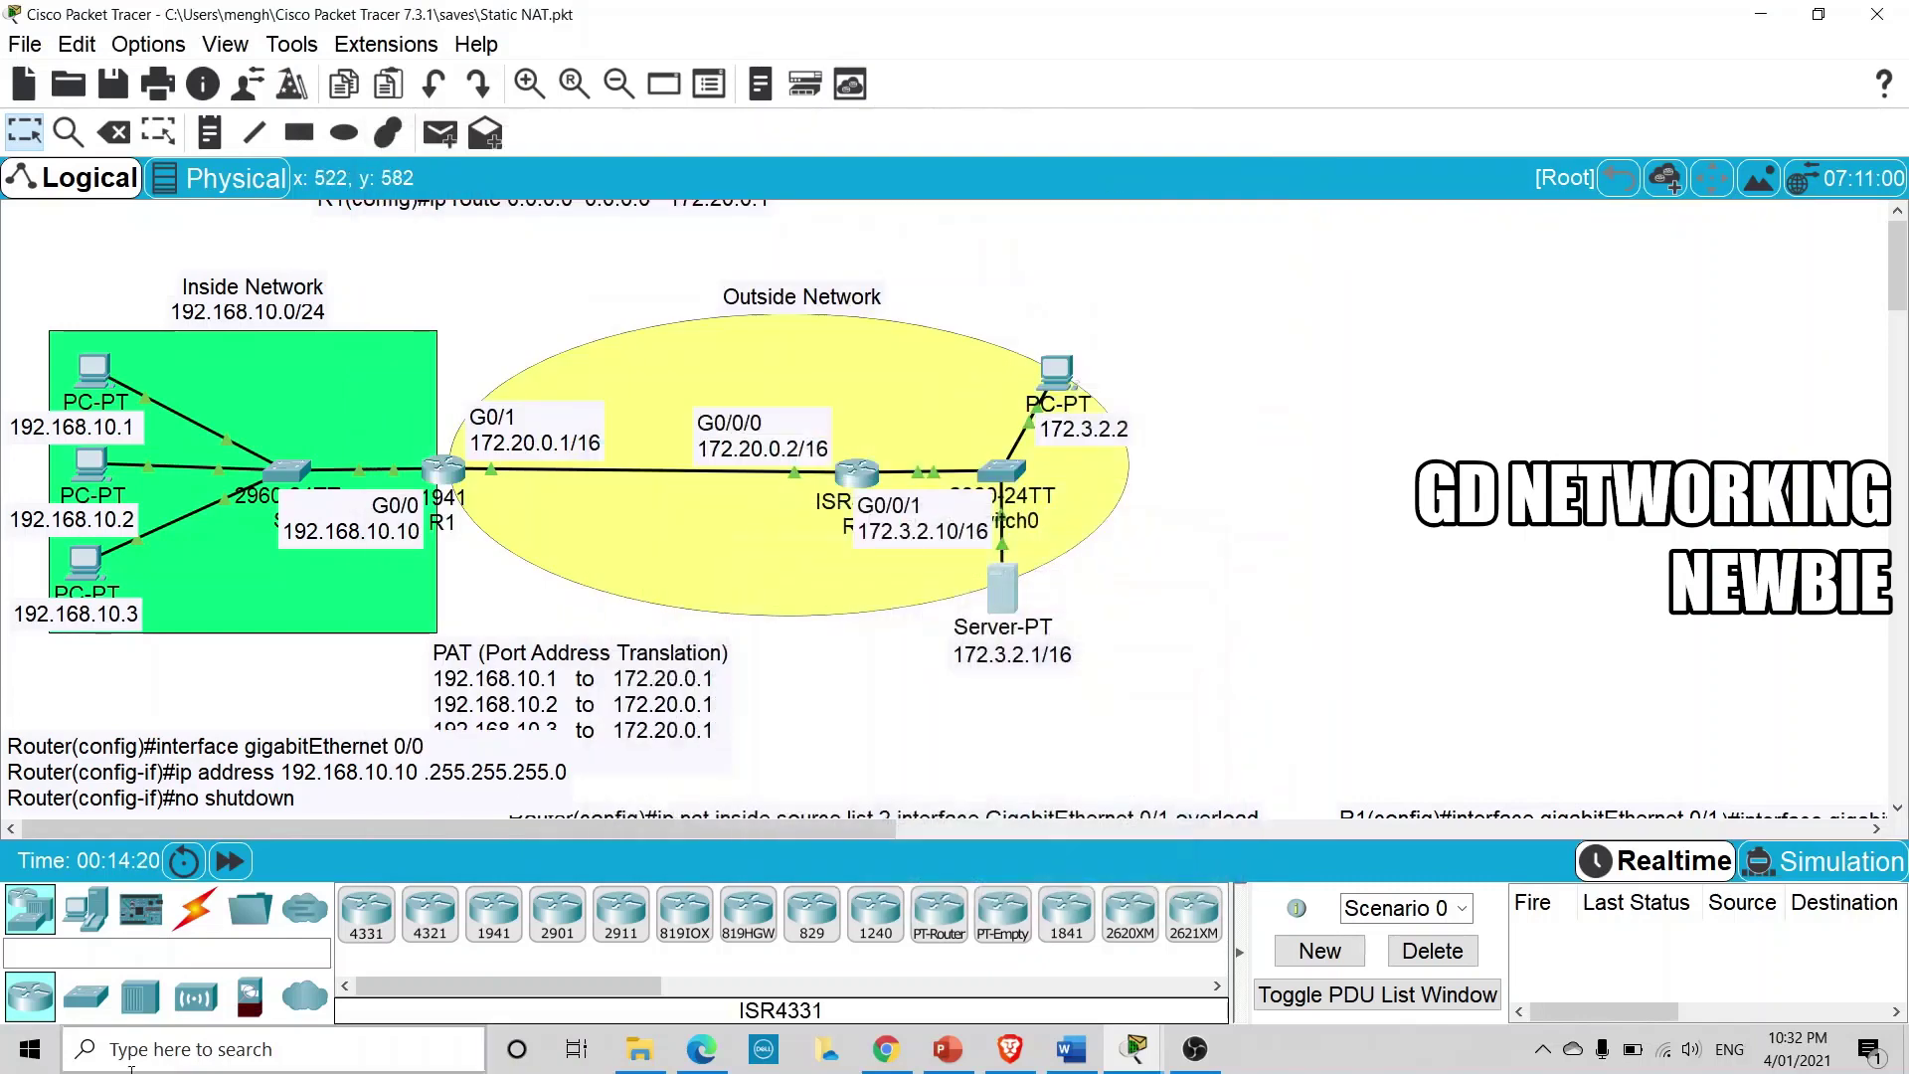
Place a new Server-PT, Server1, right of the outside network and view its Services tab
click(86, 910)
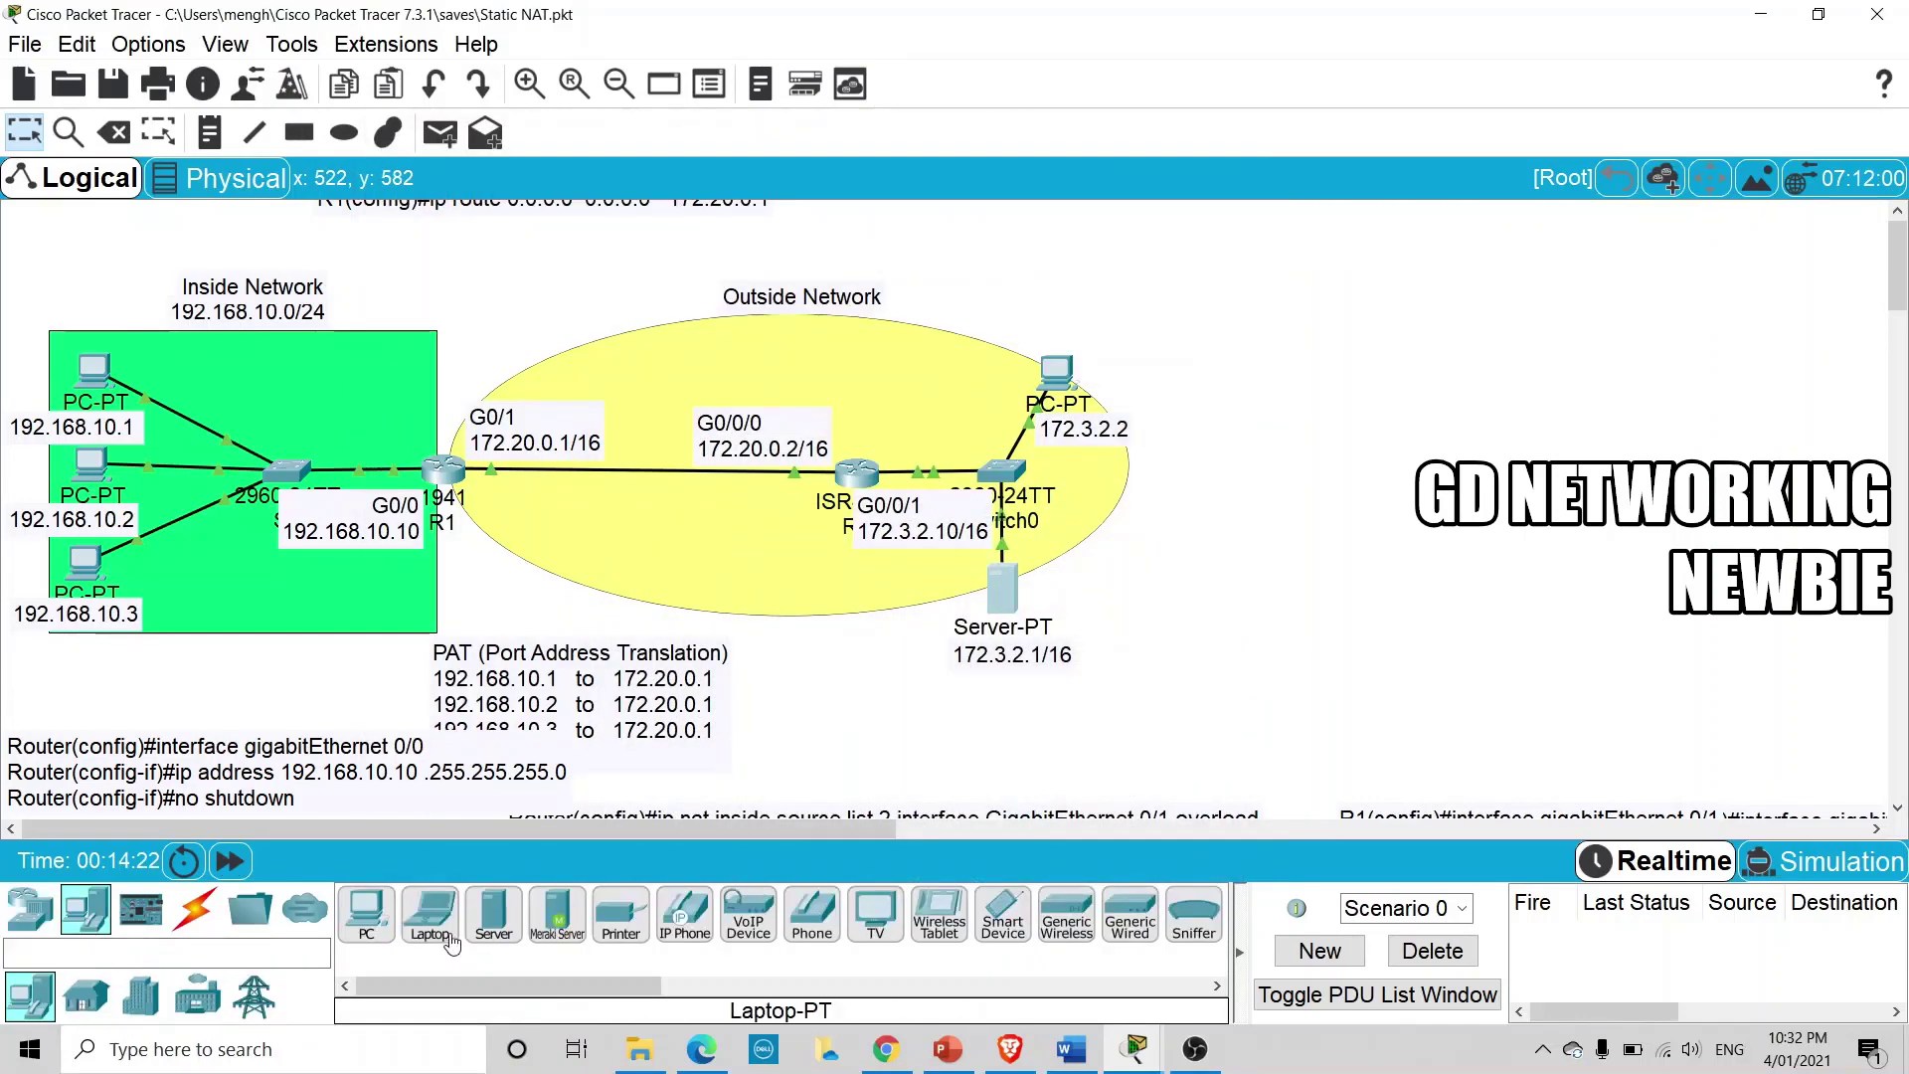
click(1340, 569)
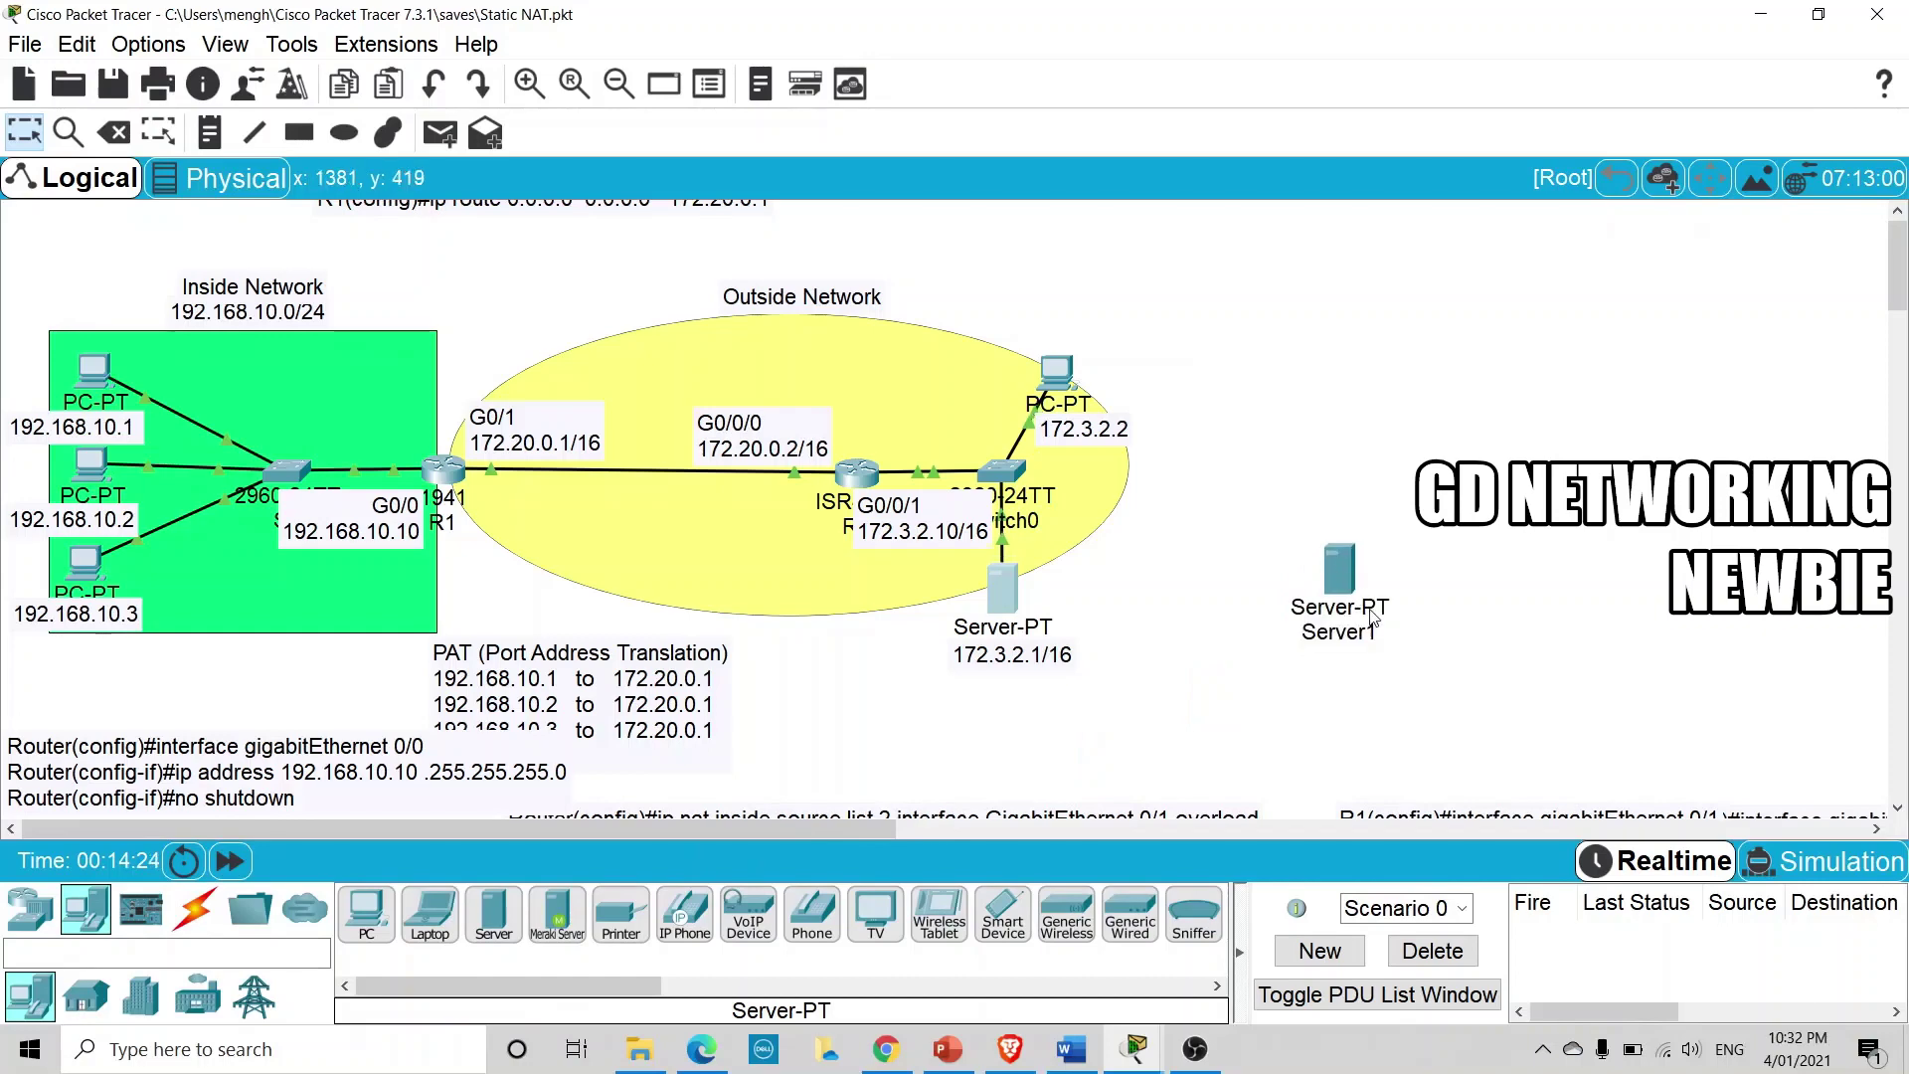
click(1339, 567)
click(900, 199)
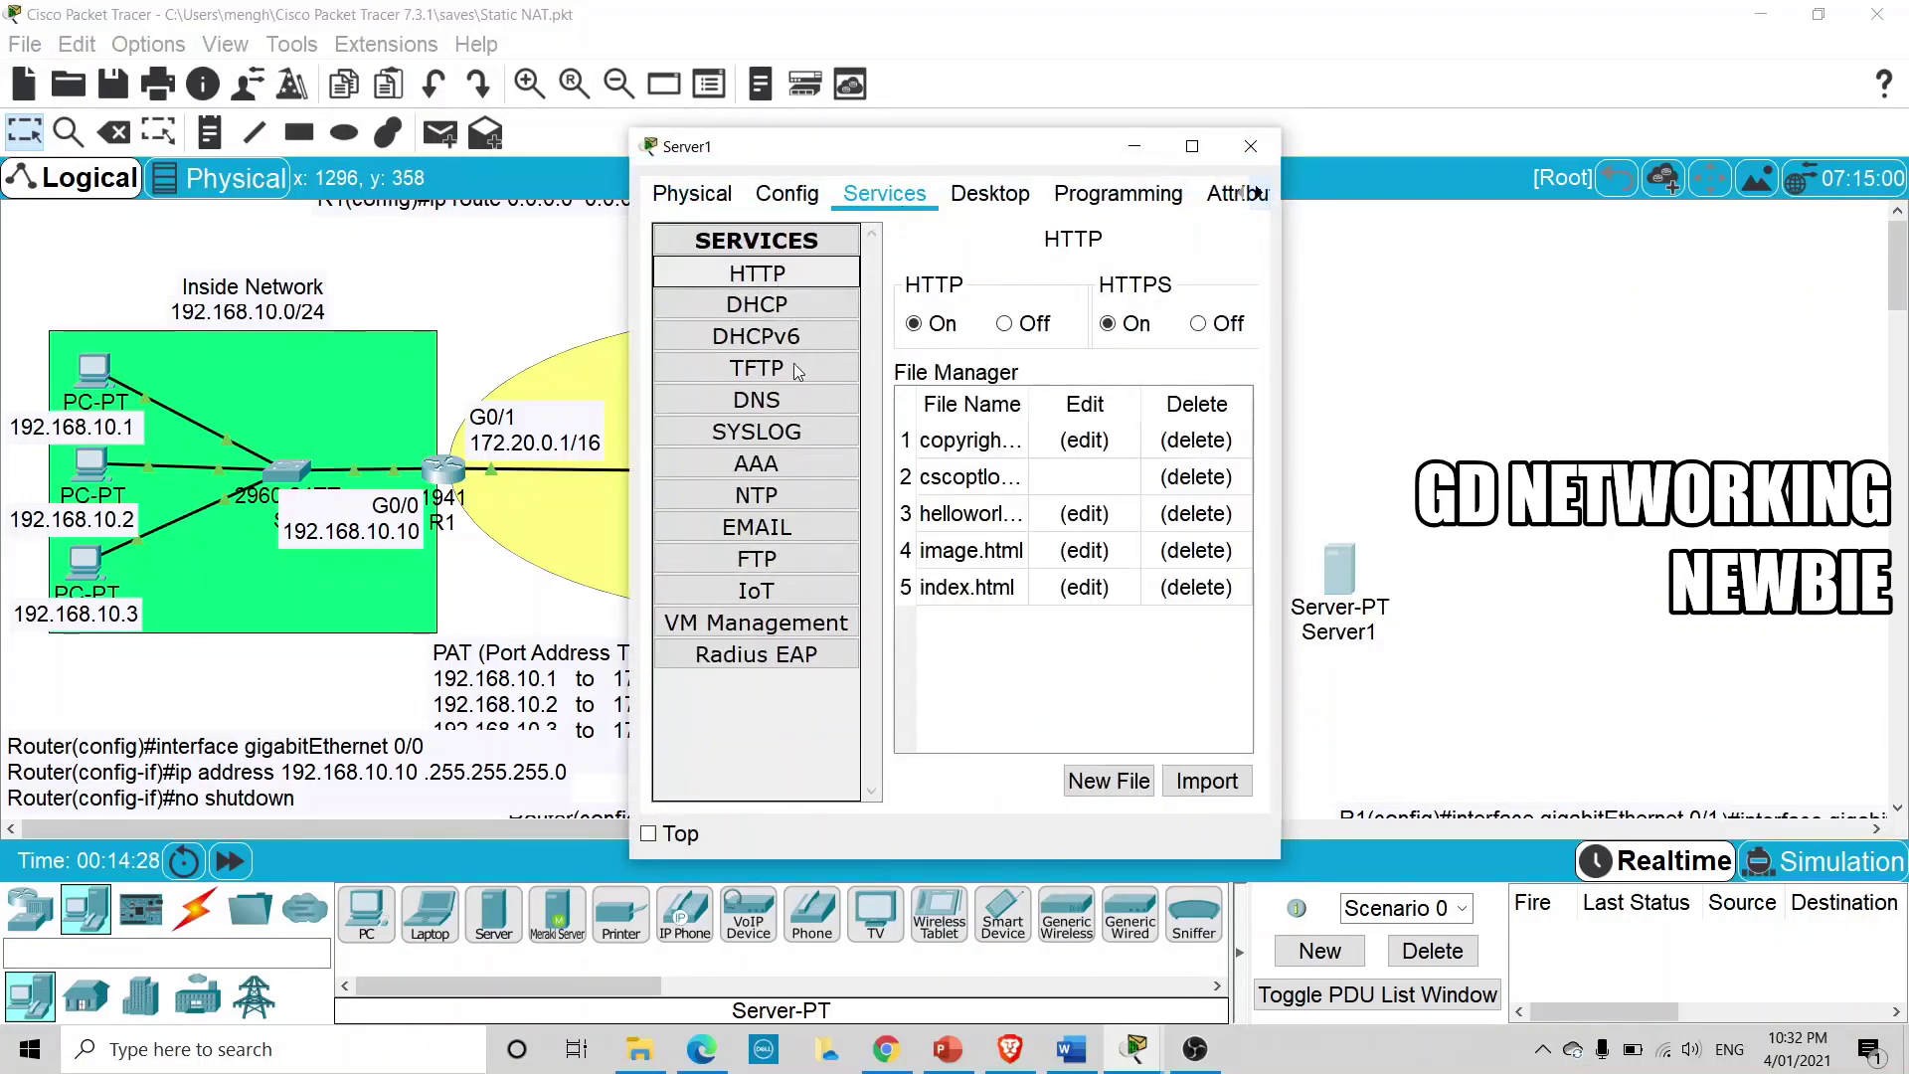
drag(621, 336, 198, 337)
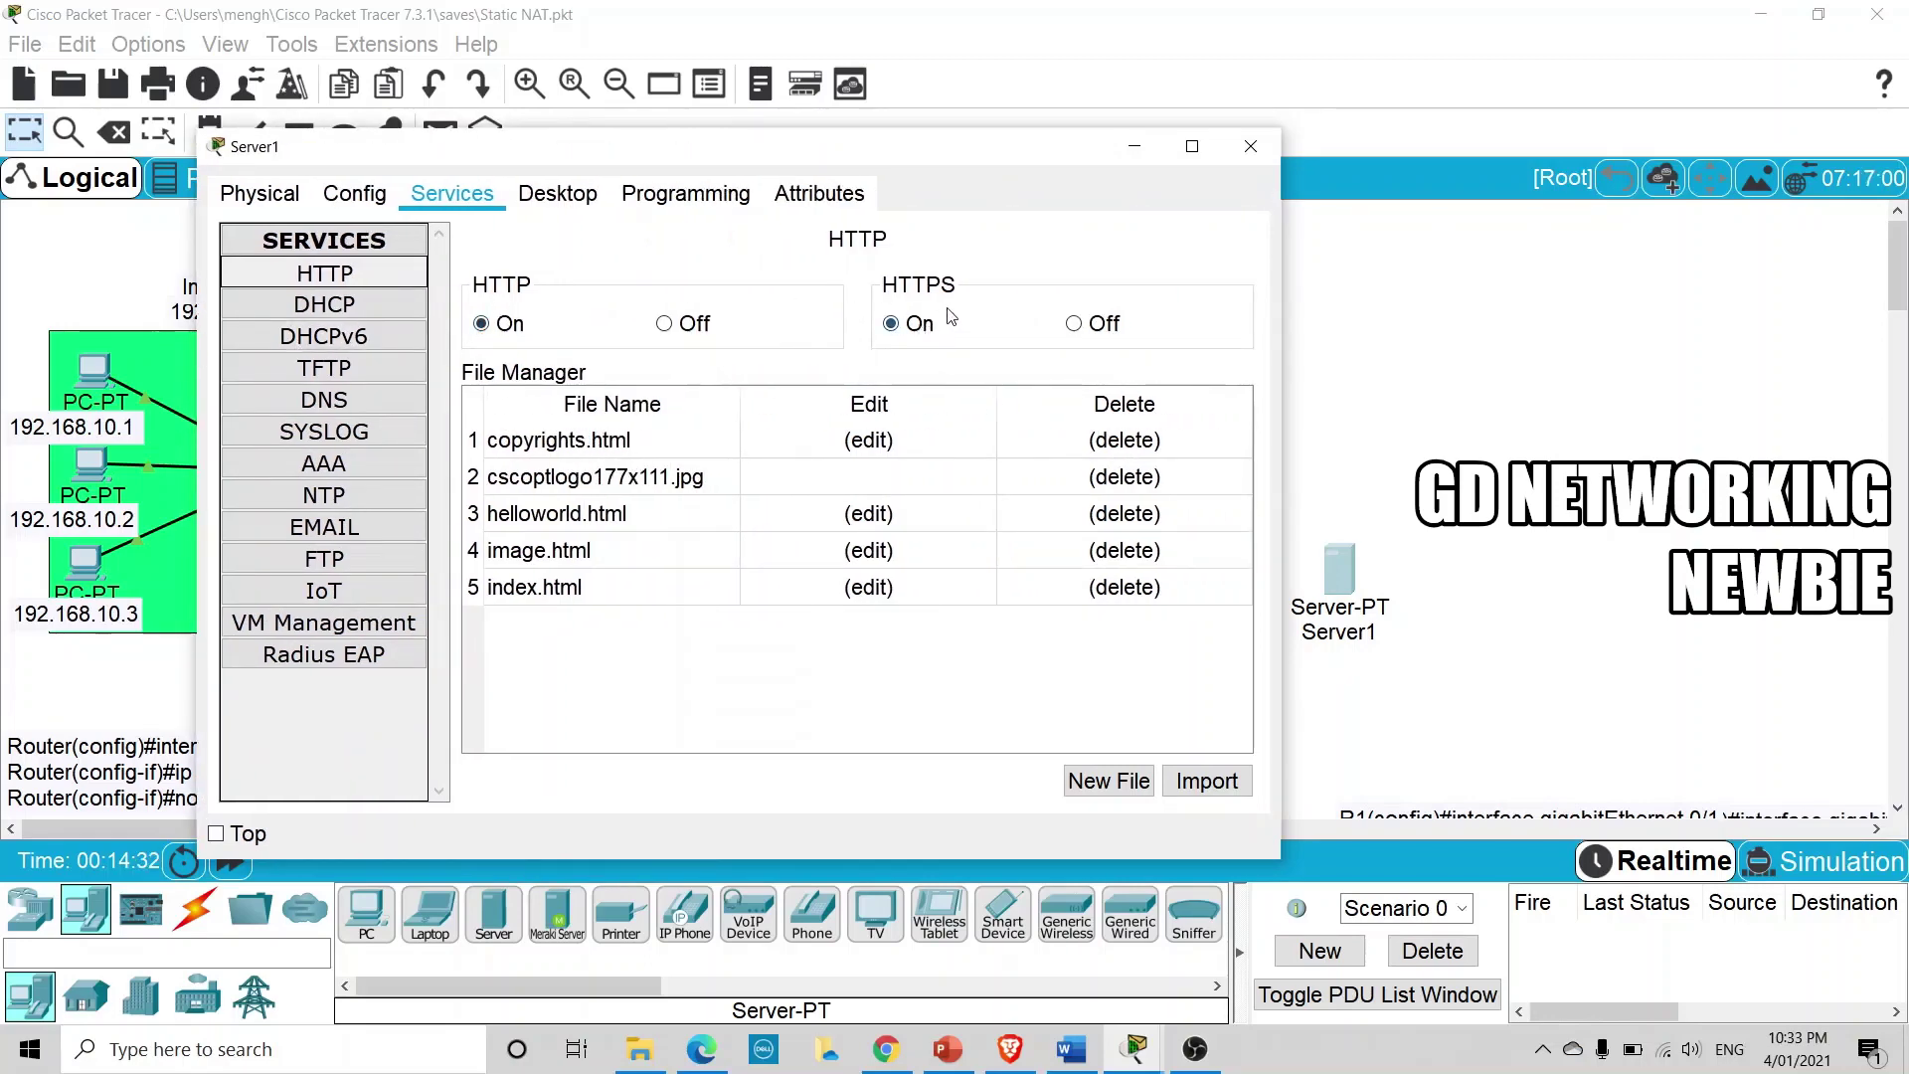
click(1251, 146)
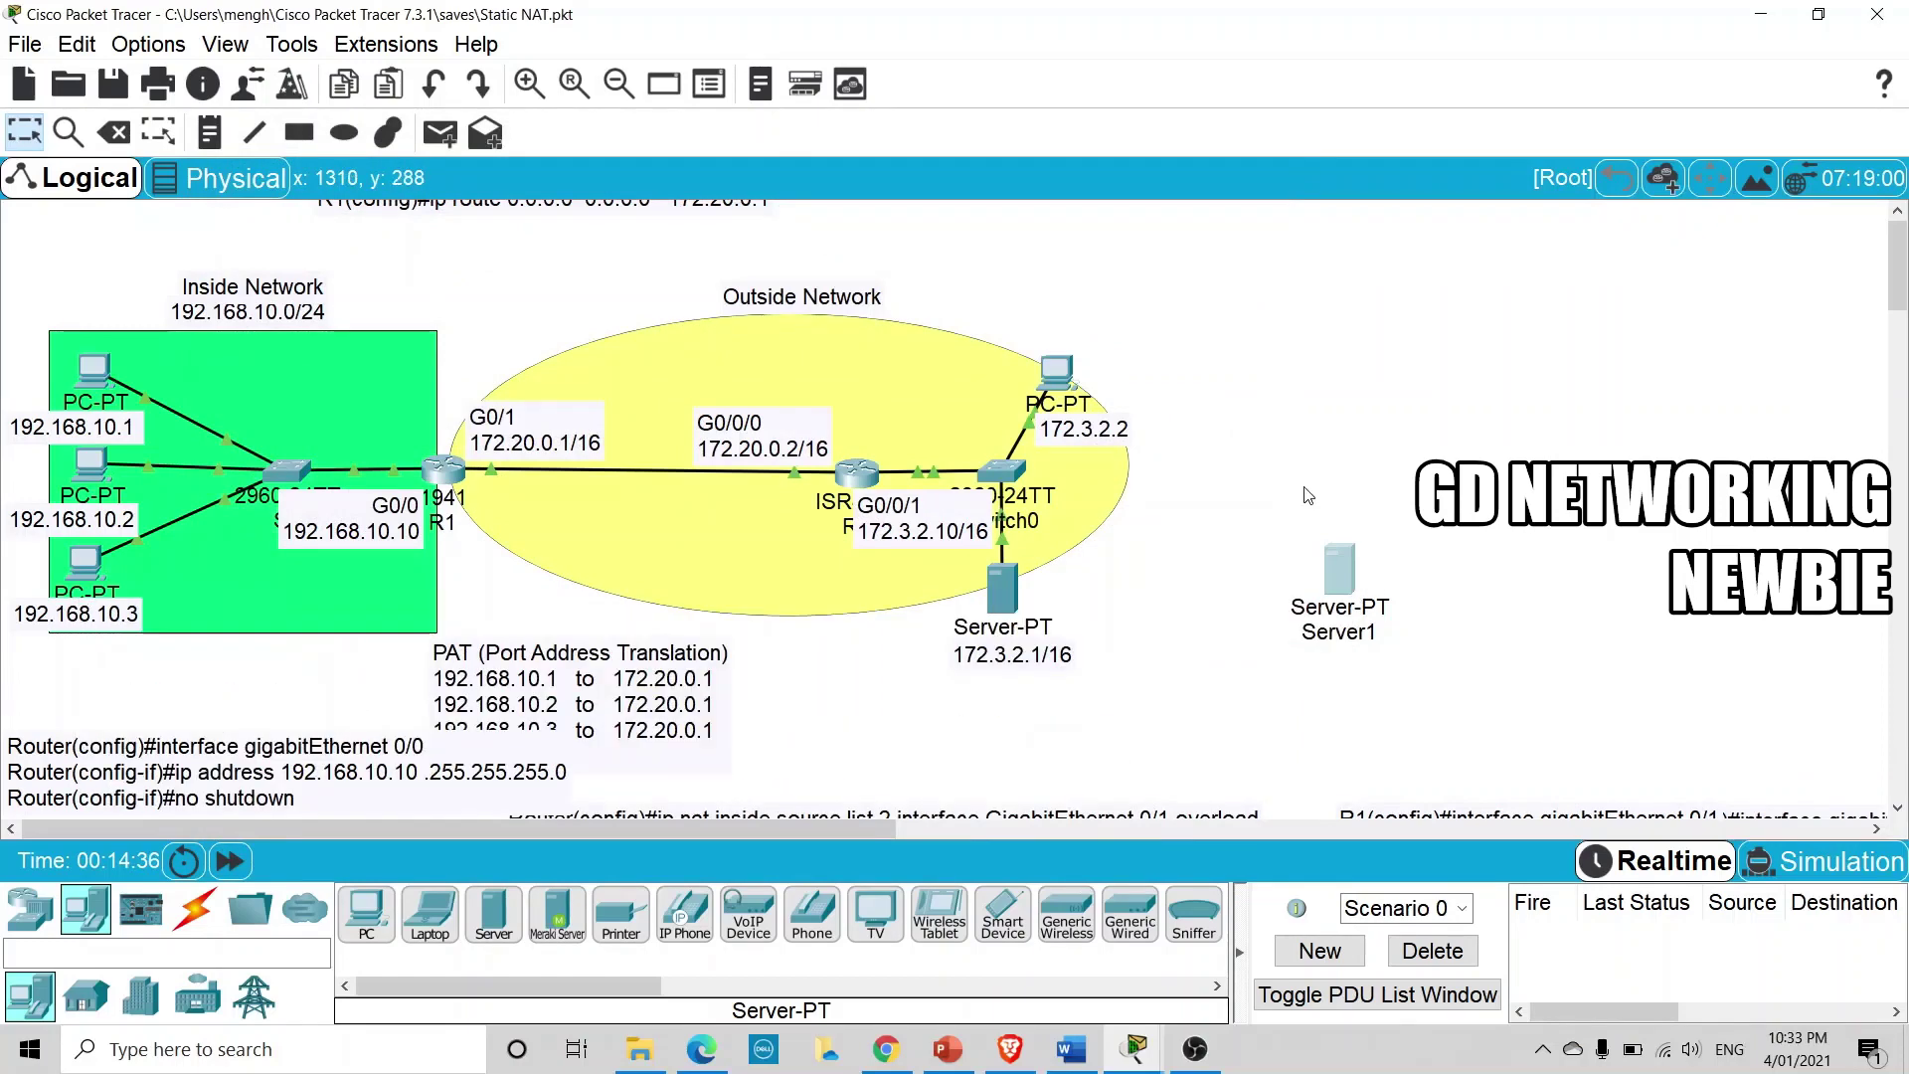
click(1338, 569)
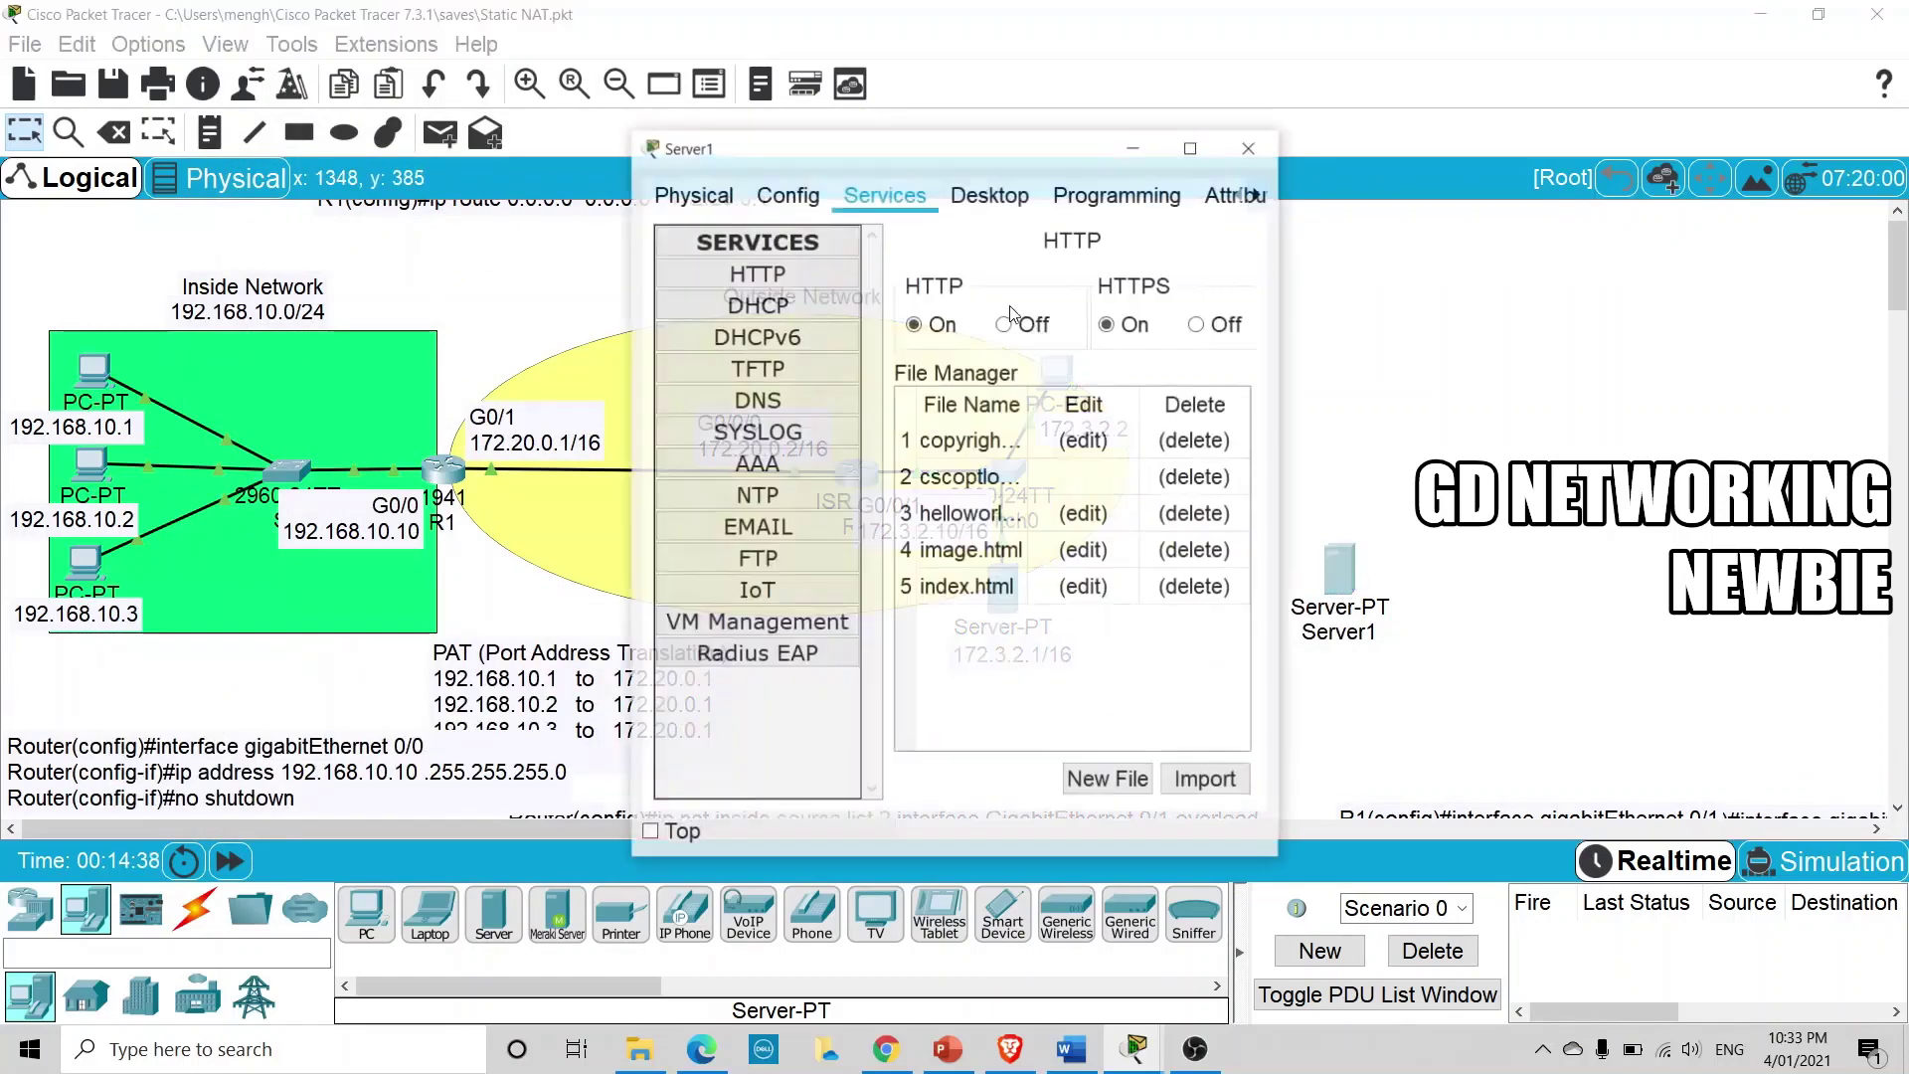
click(822, 198)
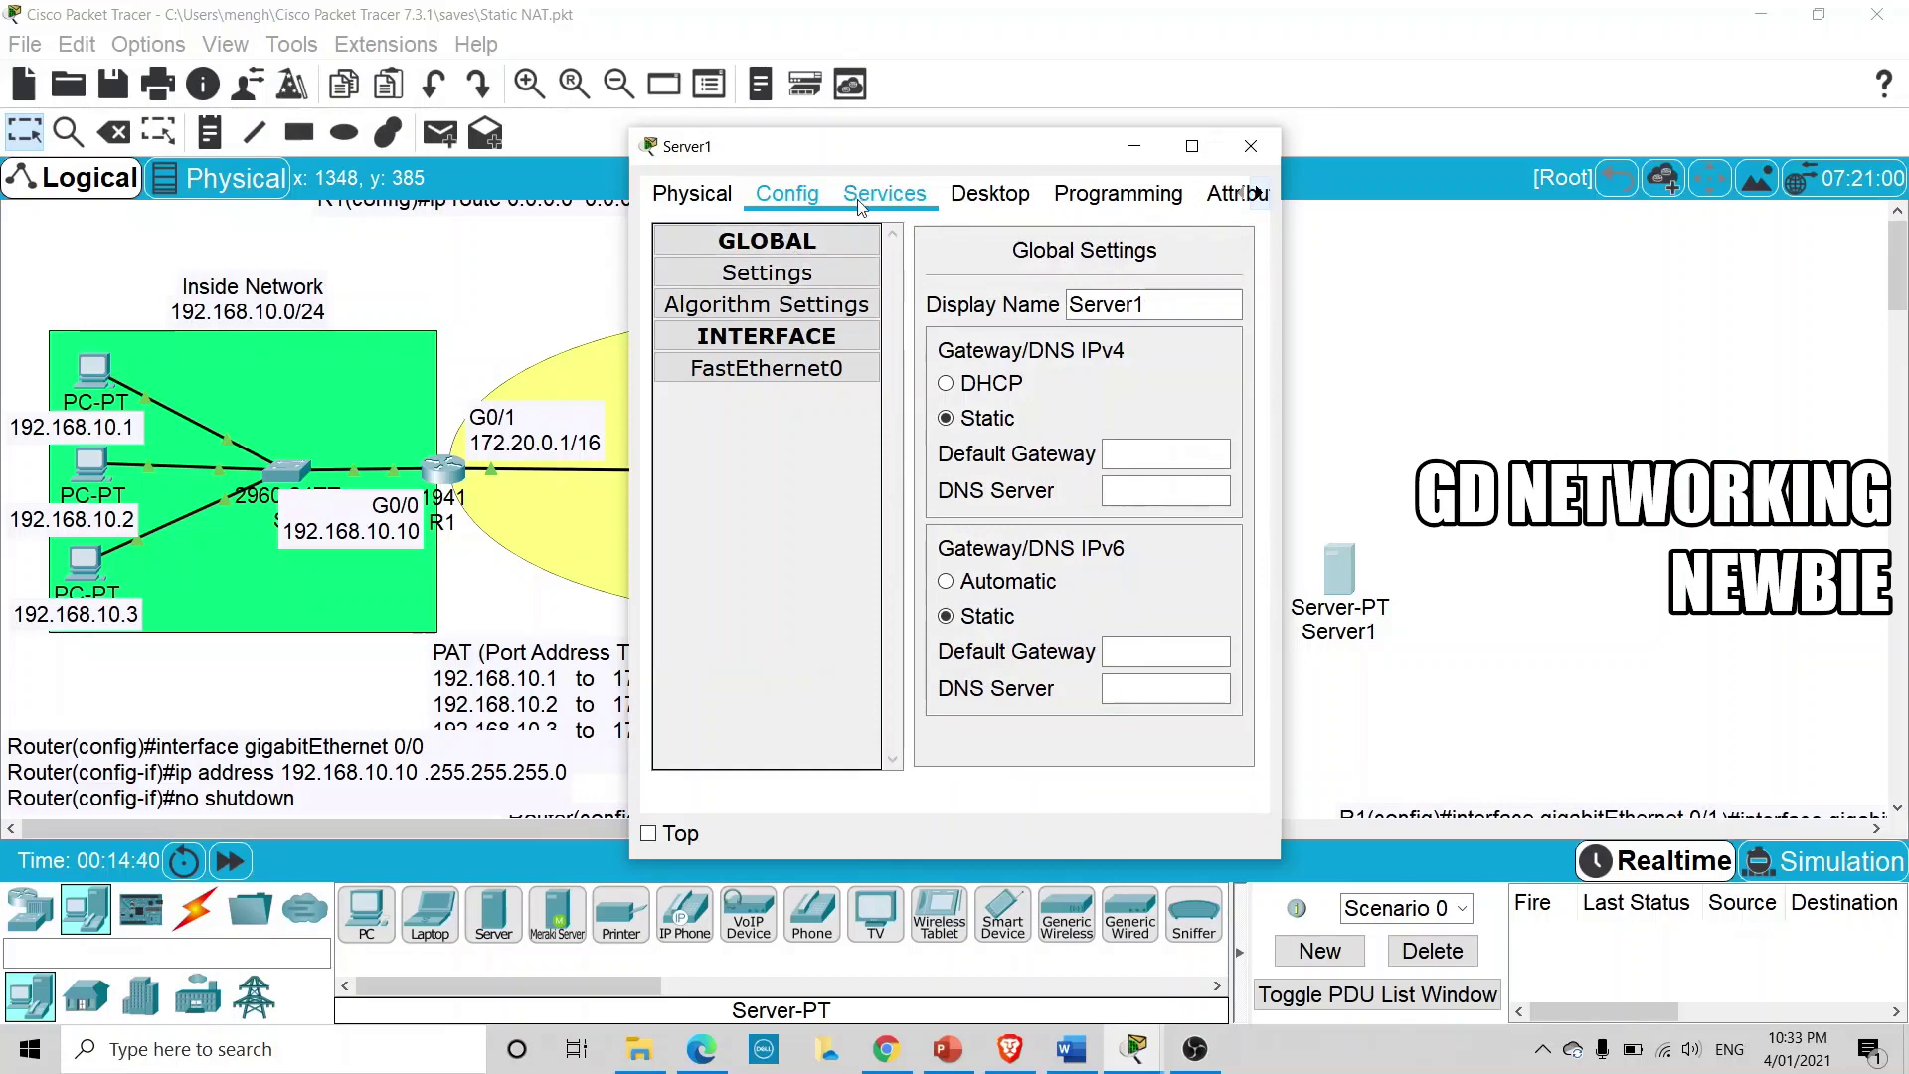
click(989, 194)
click(718, 278)
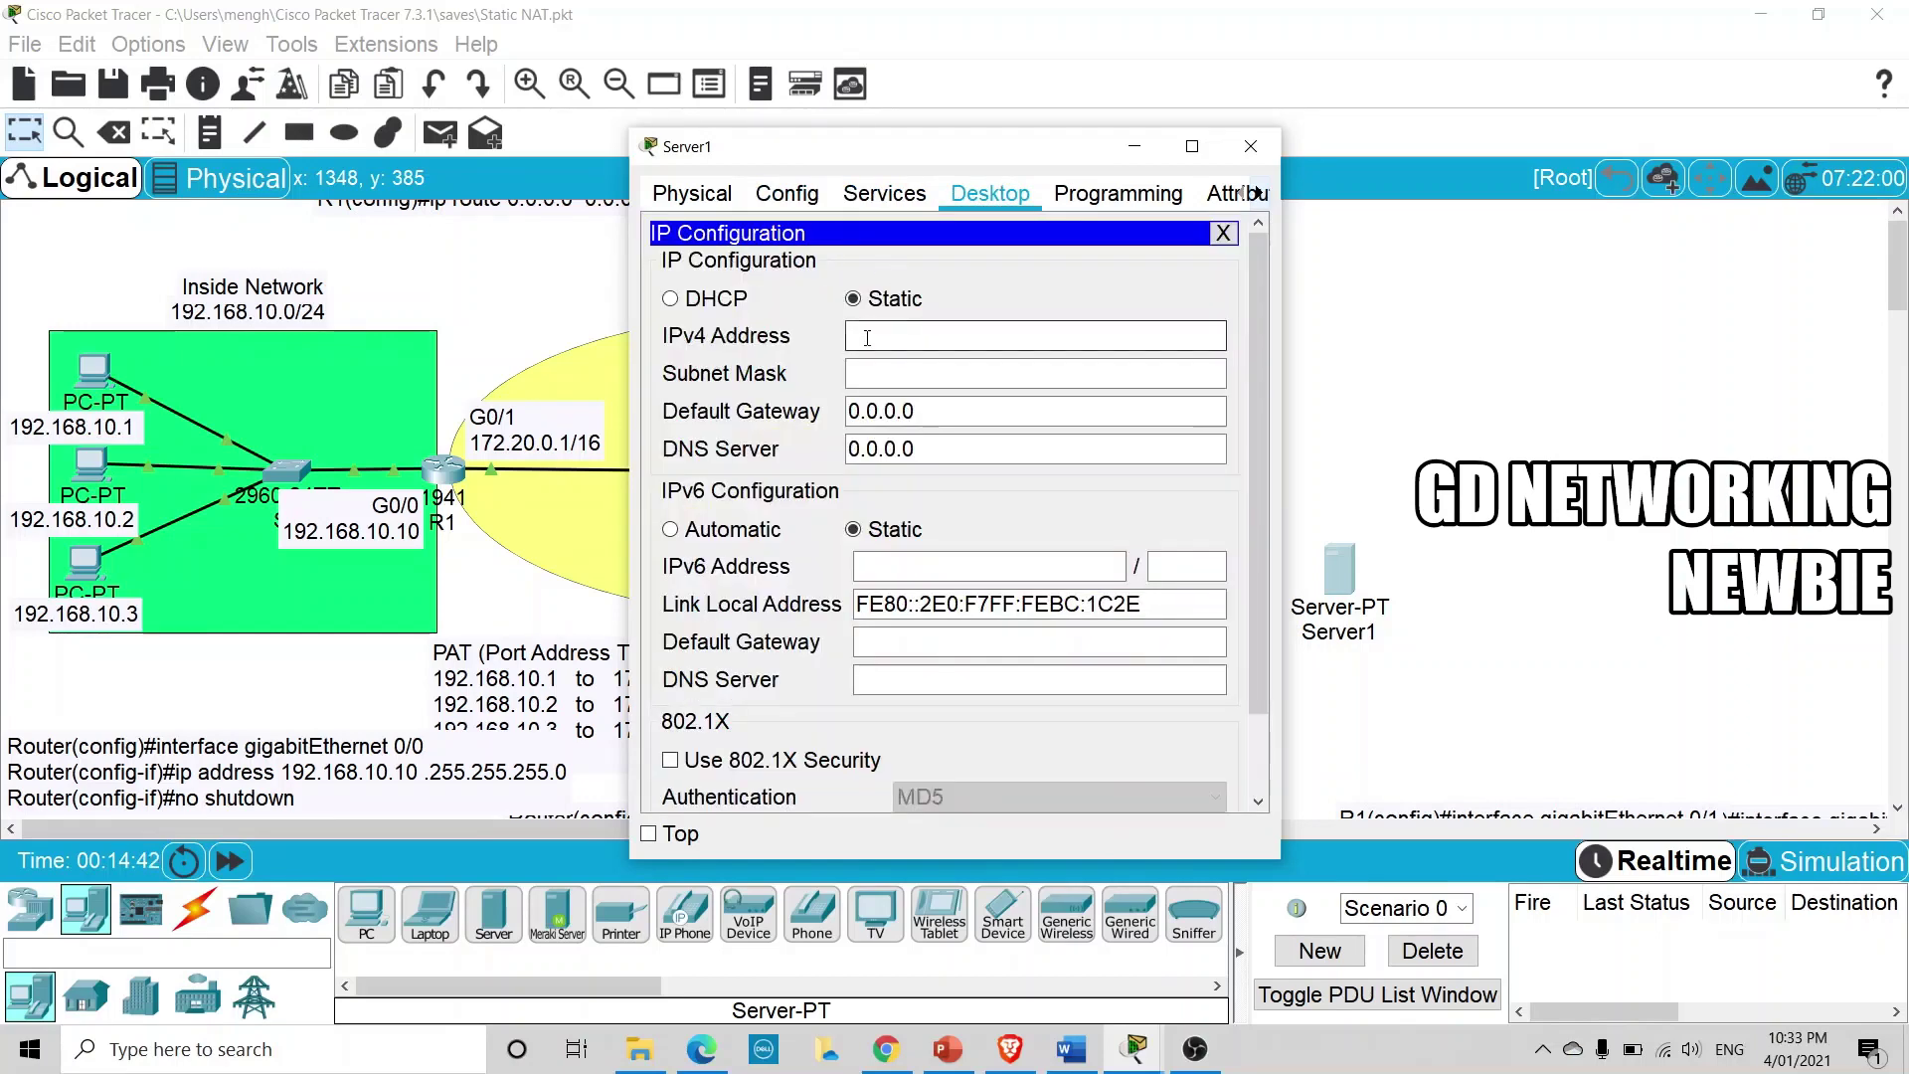
click(1251, 147)
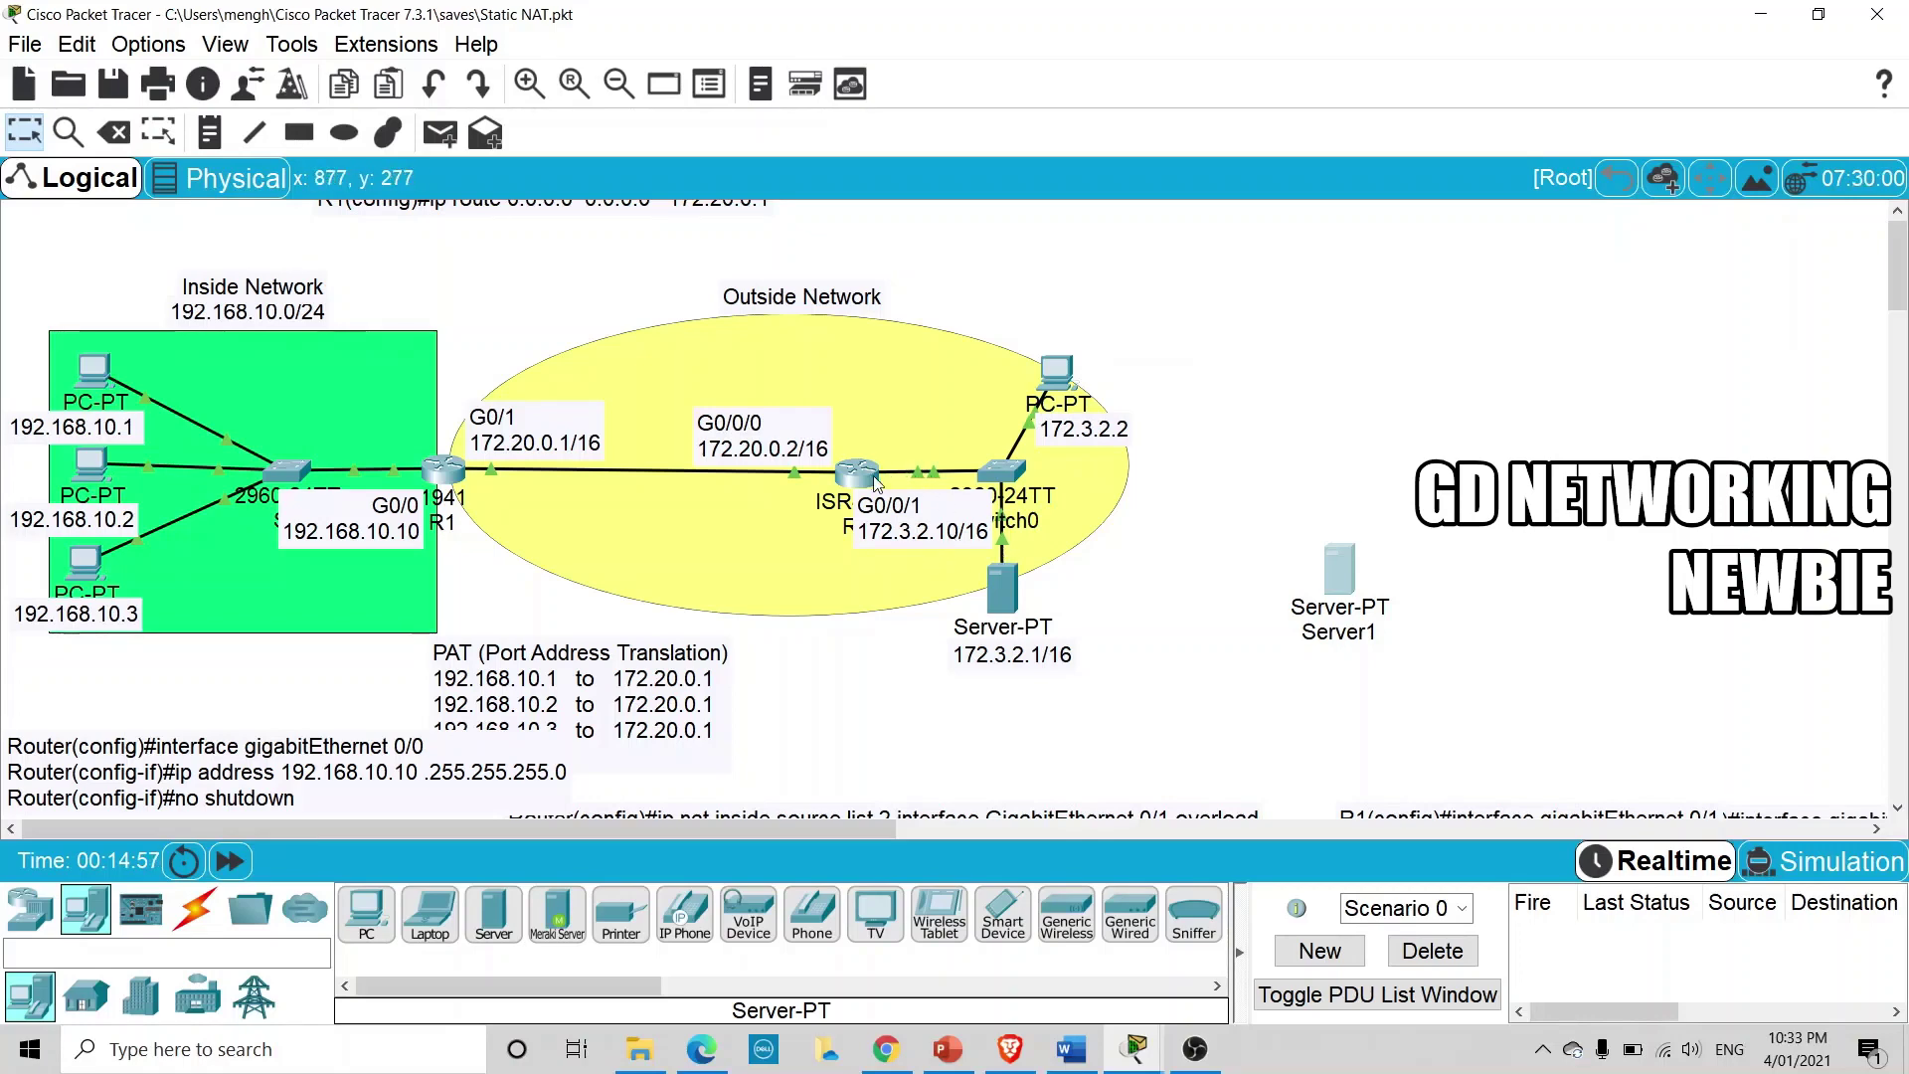
Drag the PAT translation note up and left so it sits beneath R1
mouse_move(876, 484)
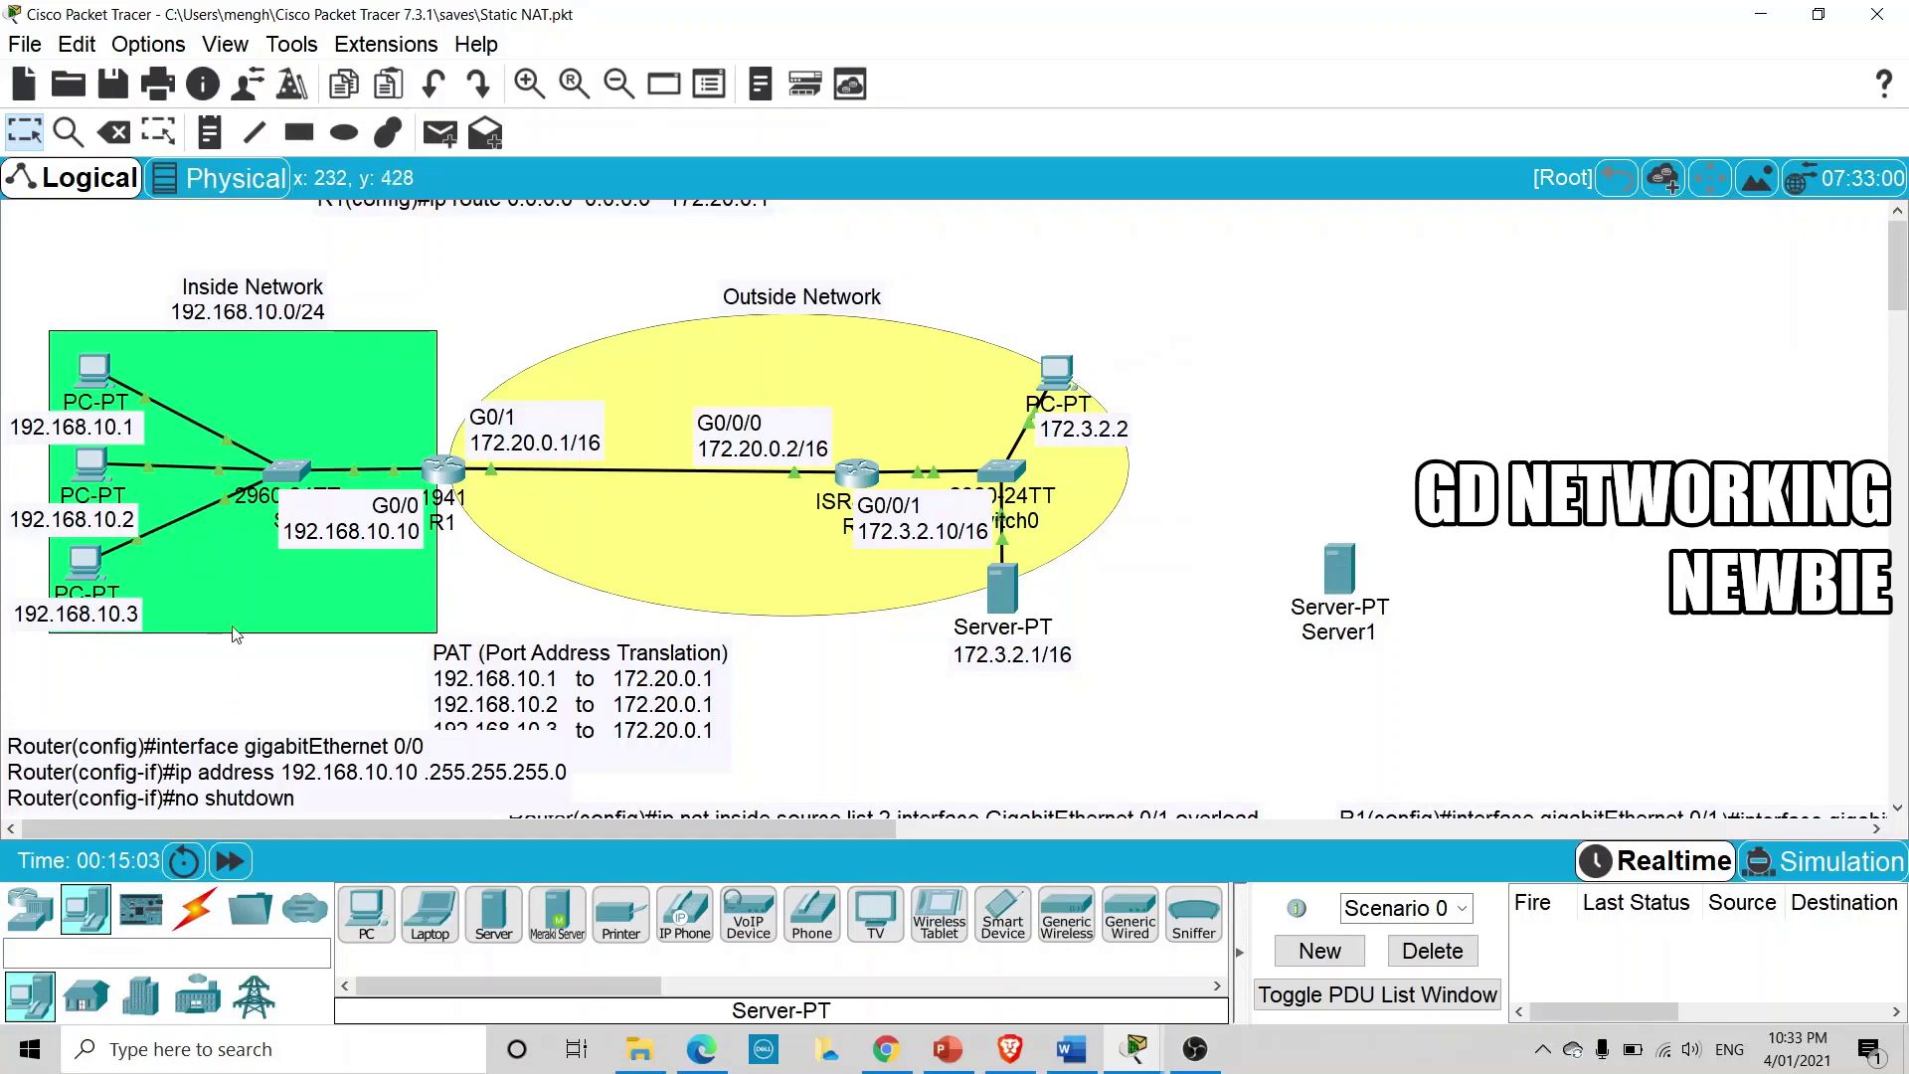
click(514, 696)
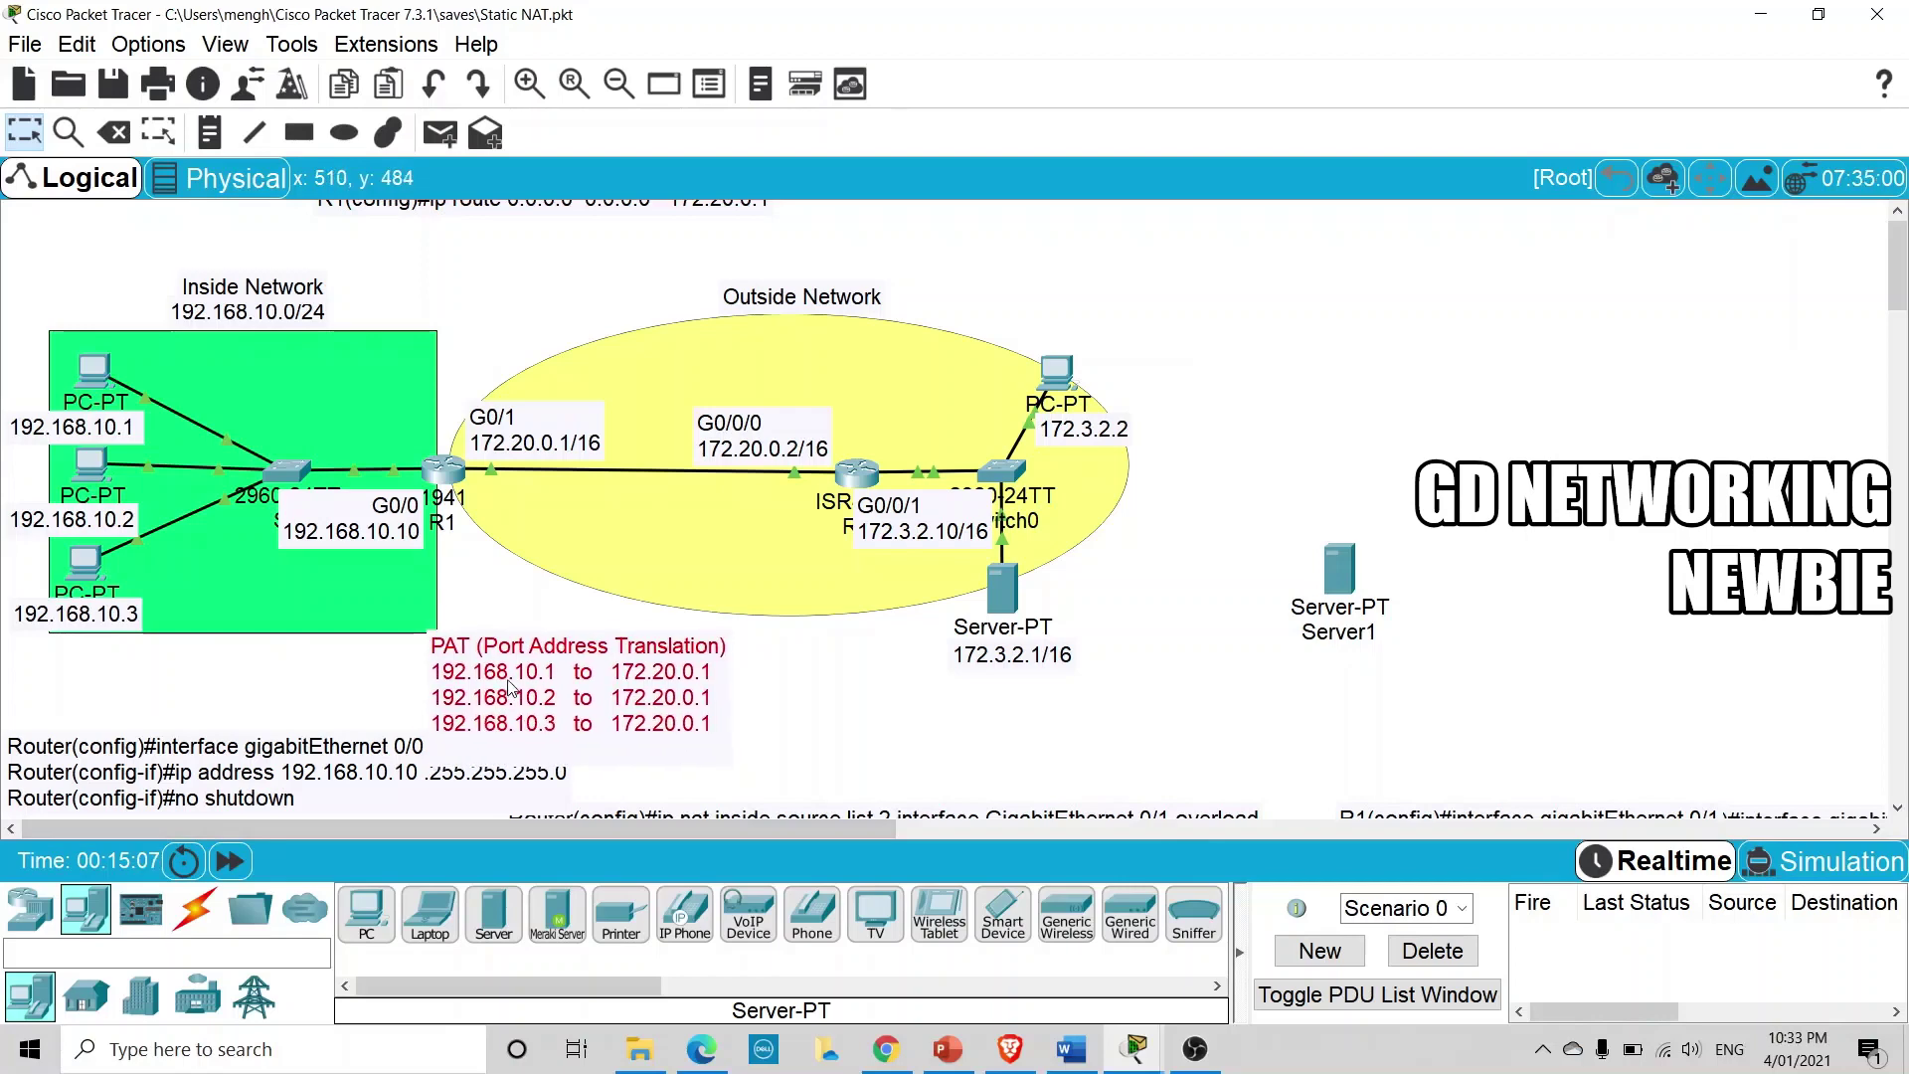
drag(509, 695, 475, 617)
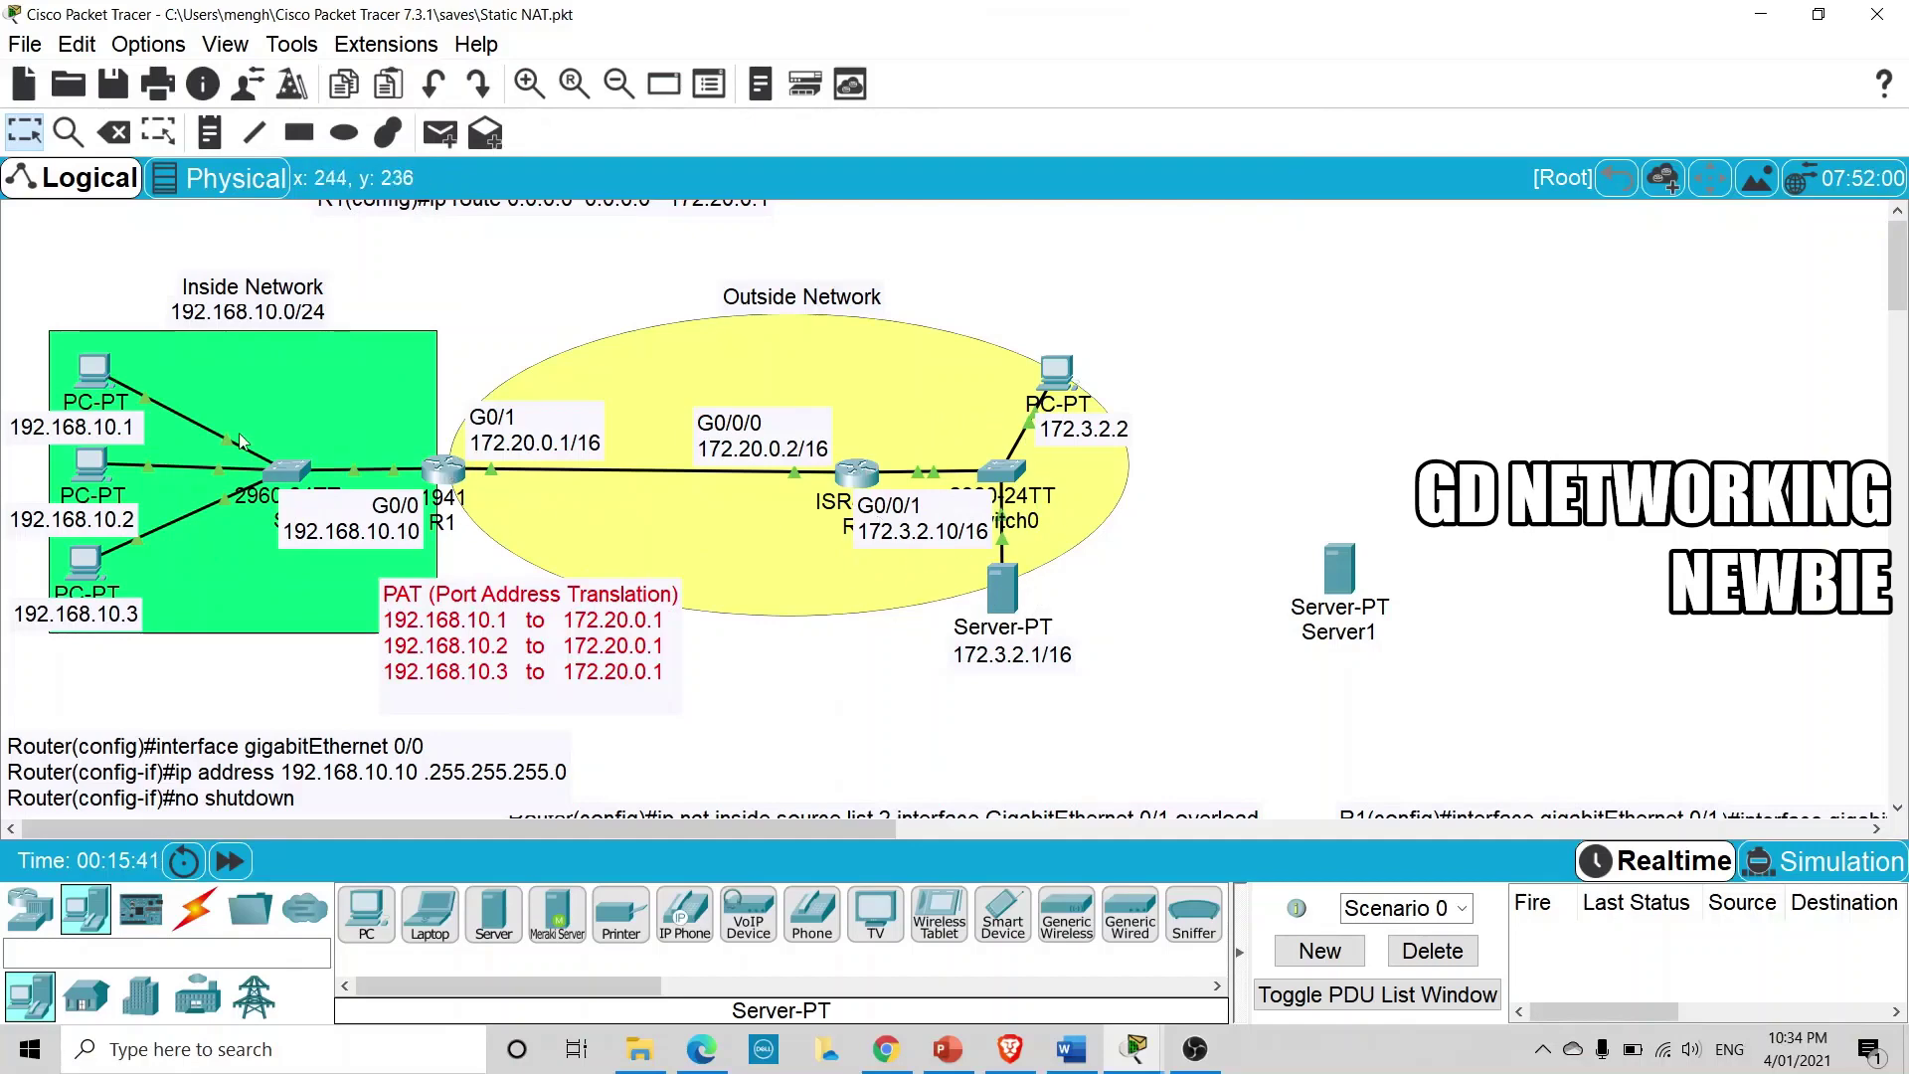
mouse_move(92, 384)
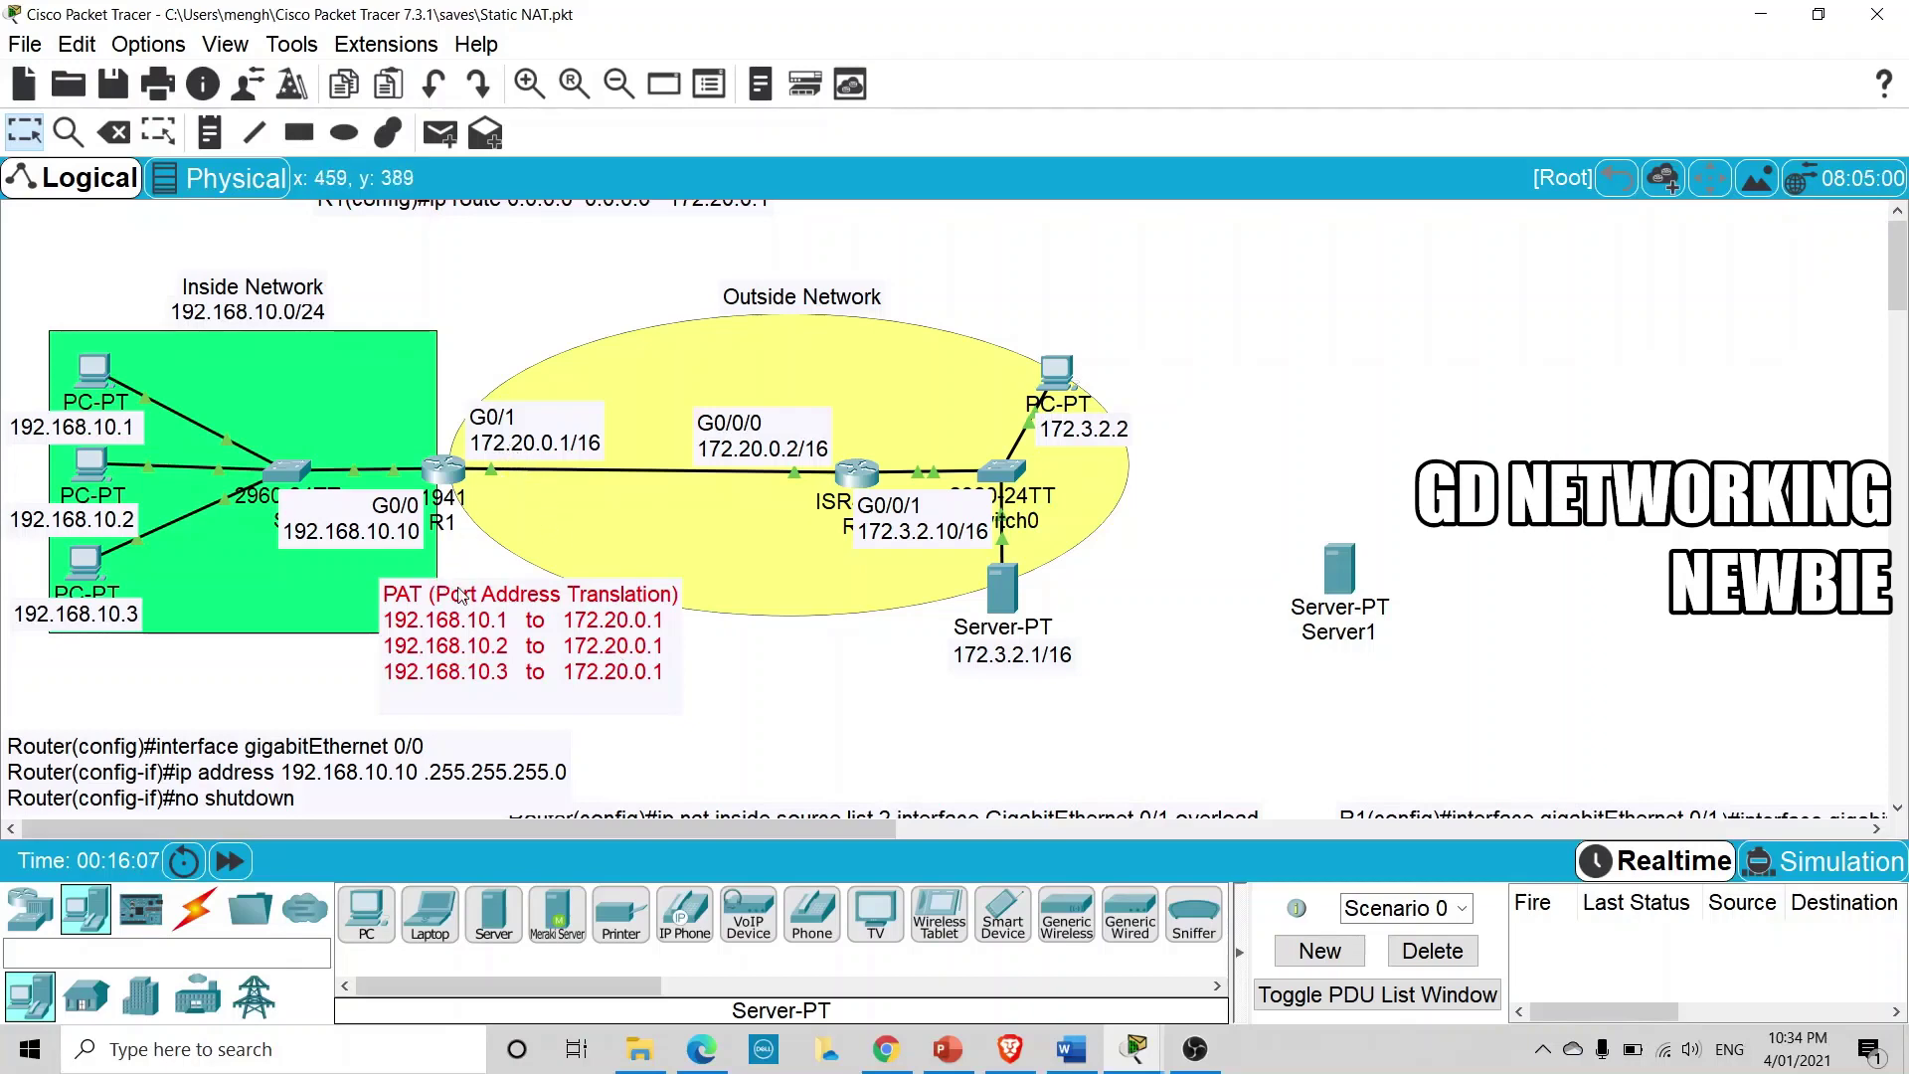
Settle the PAT note below the outside network and move the overload NAT command note up under R1
drag(461, 595, 459, 600)
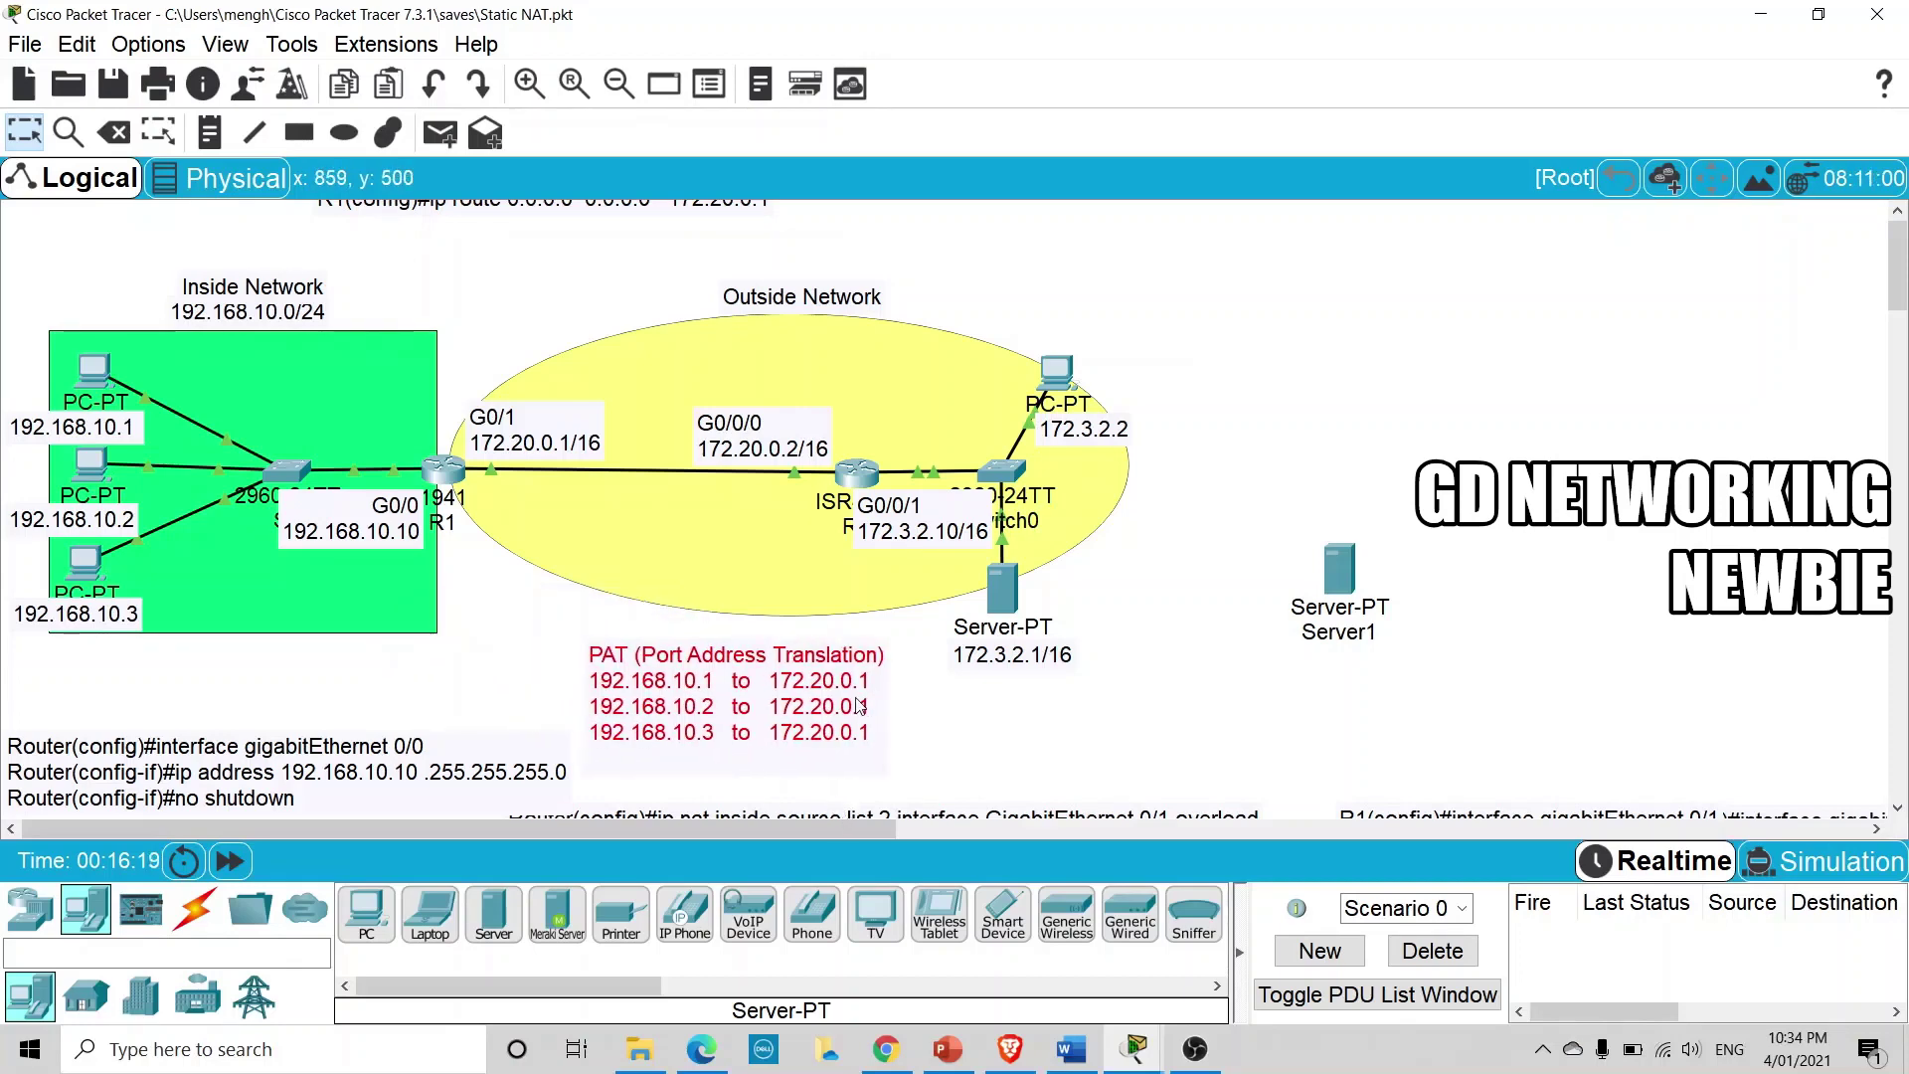
key(ctrl+z)
drag(876, 816, 519, 583)
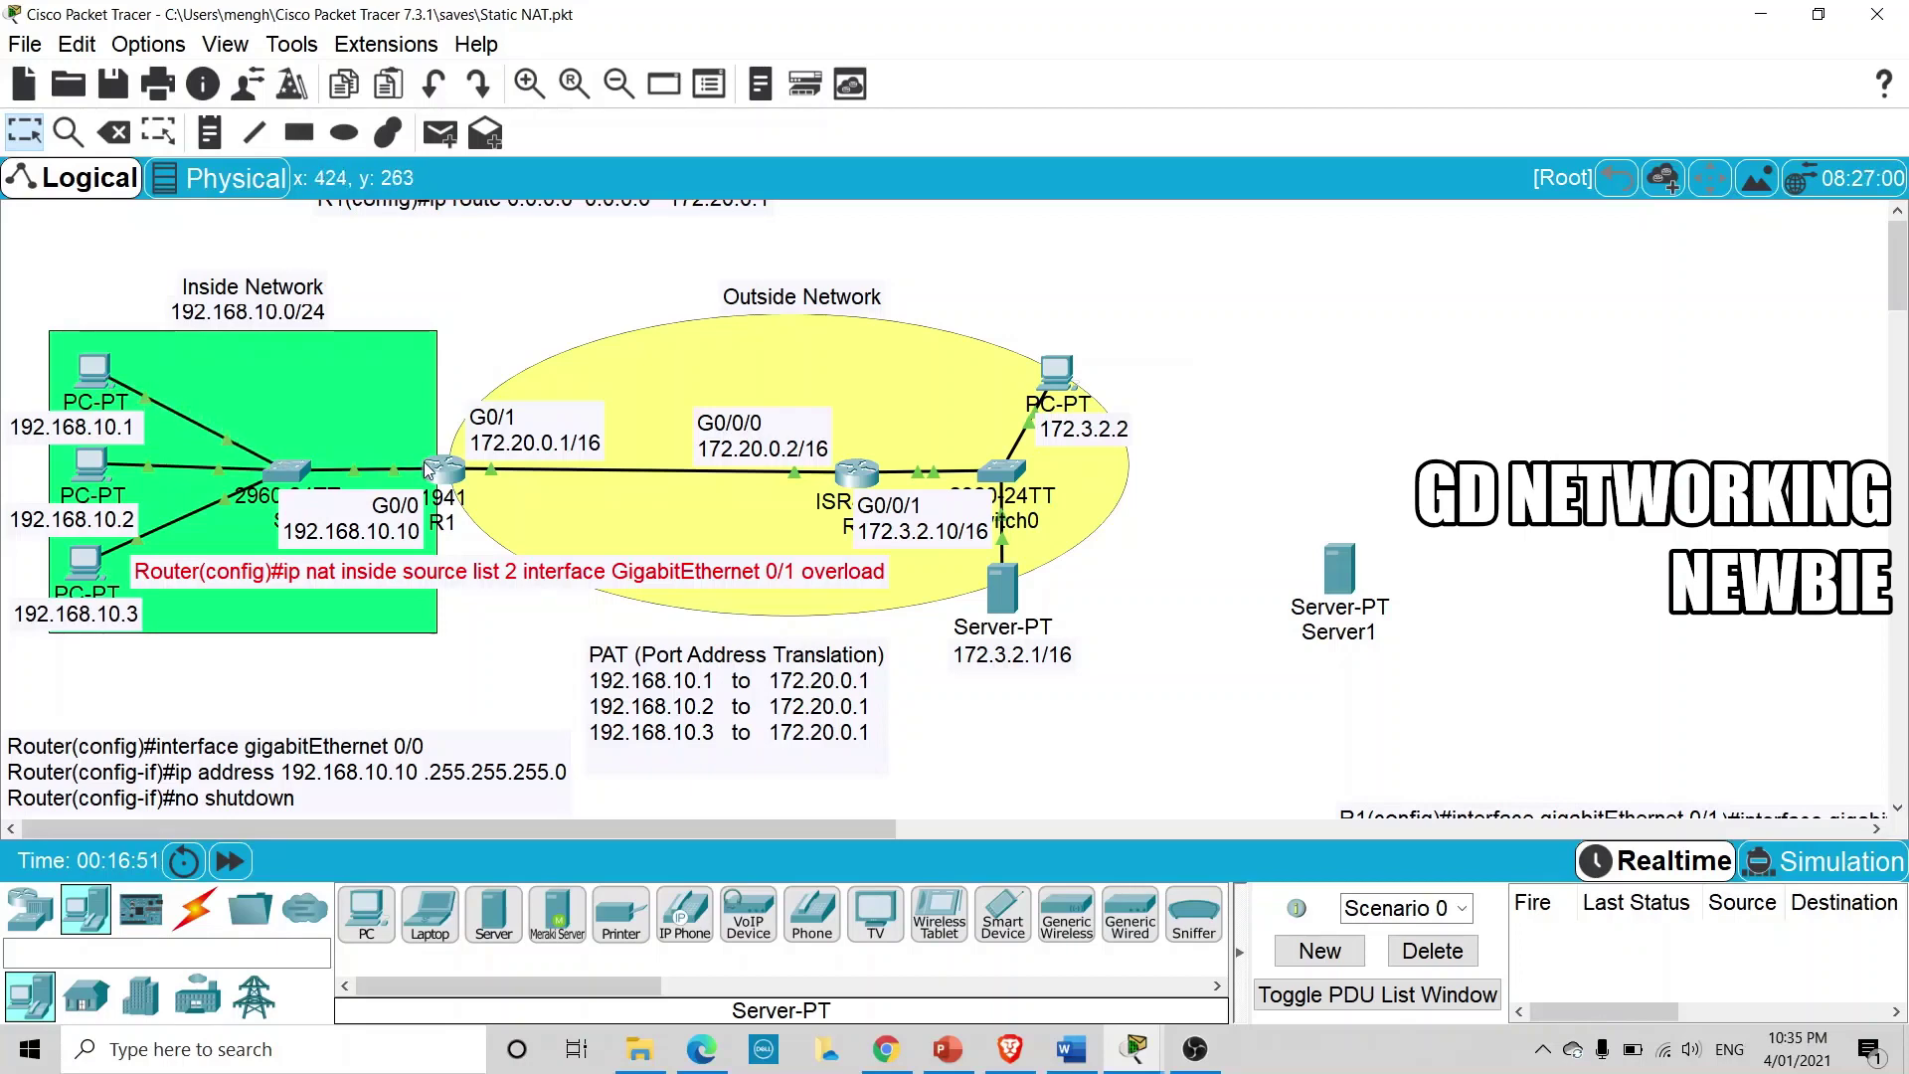
mouse_move(429, 467)
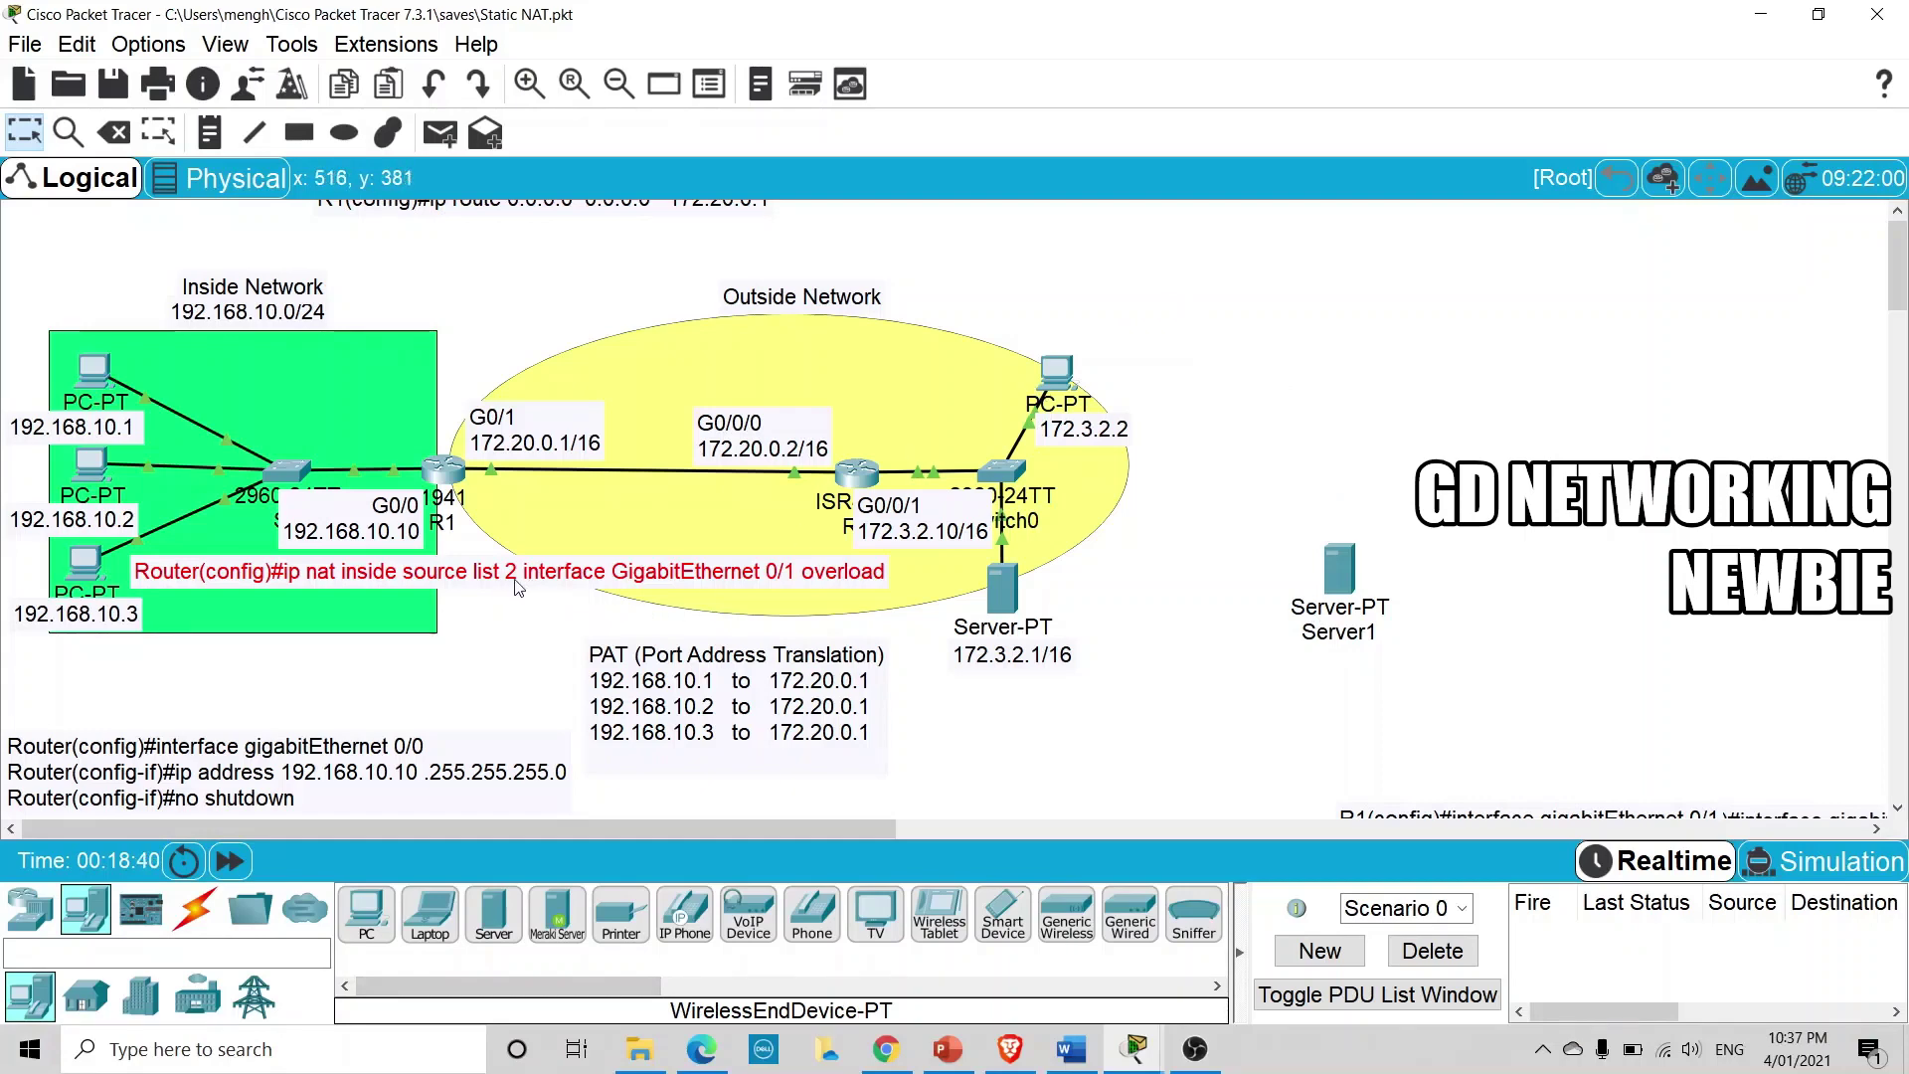
In R1's CLI, clear the unfinished command and exit with Ctrl+Z to the Router# prompt
click(443, 467)
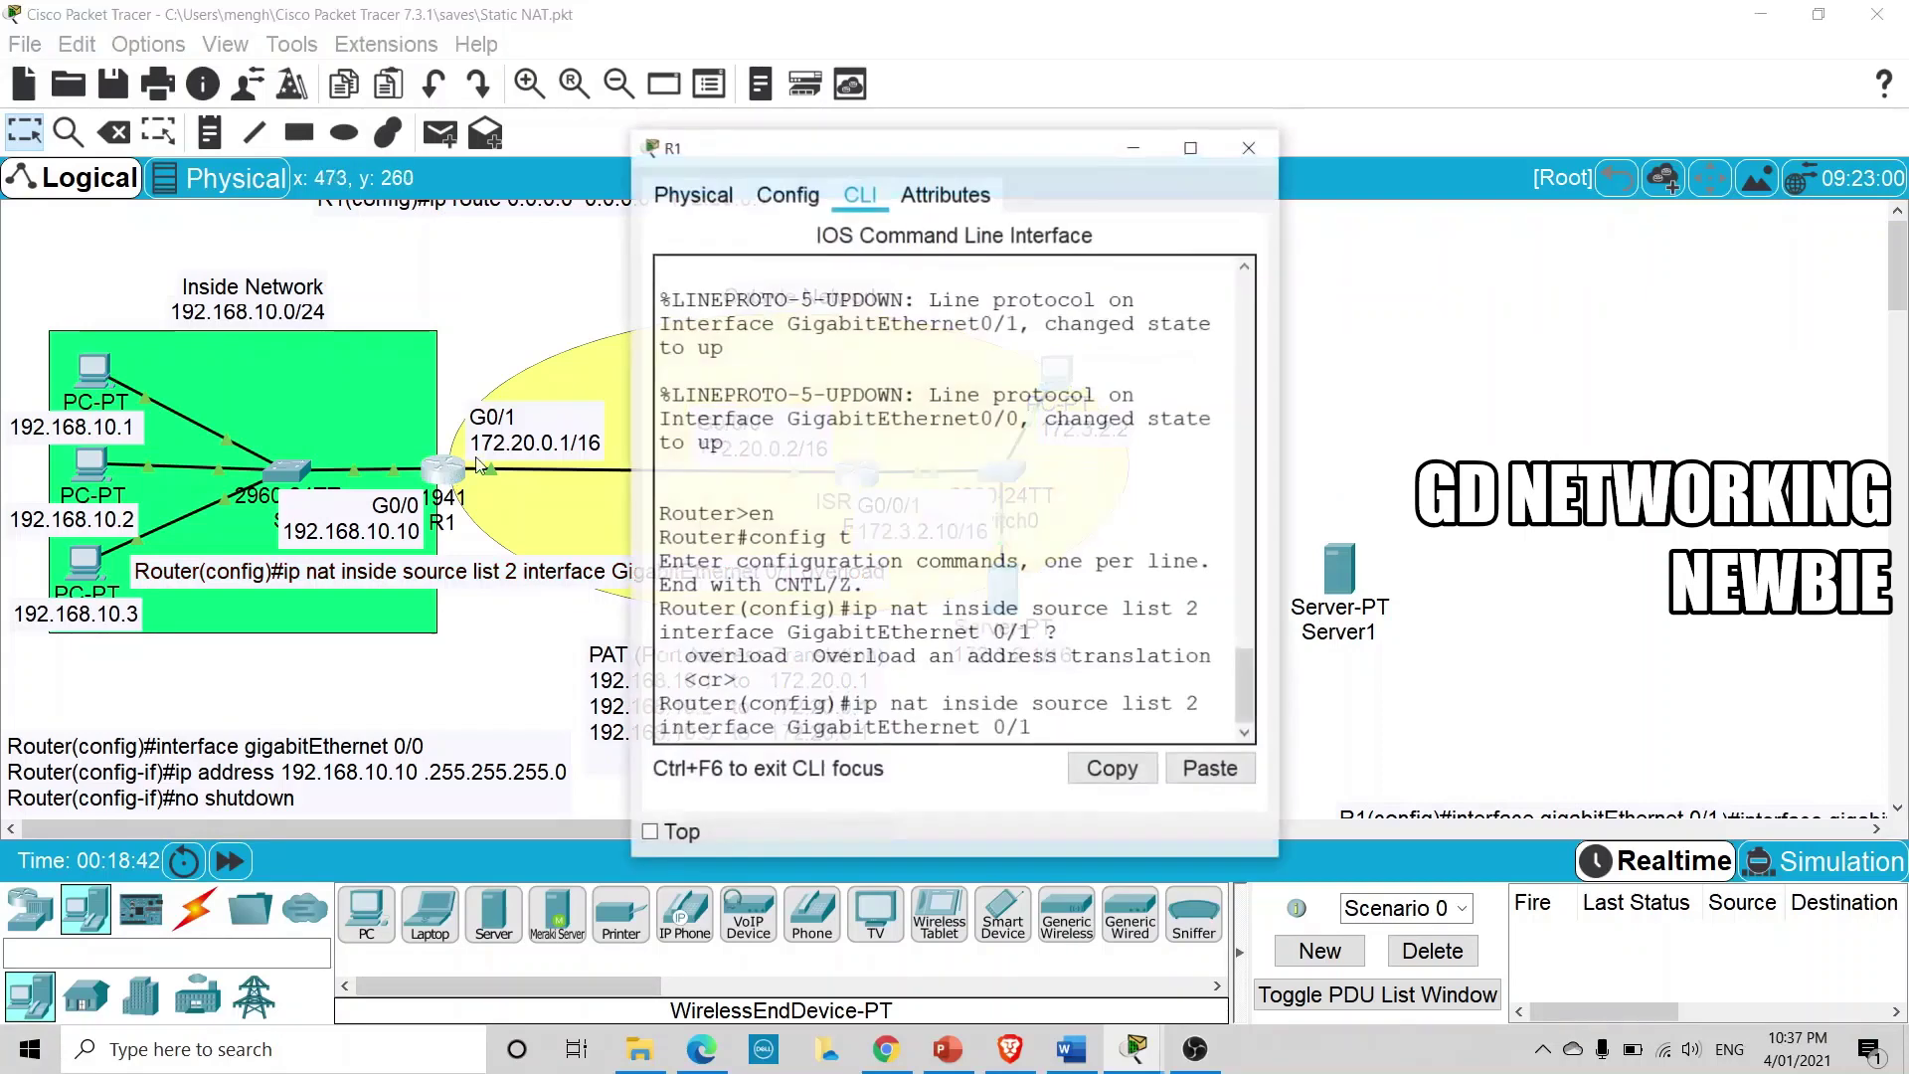
drag(884, 162, 805, 146)
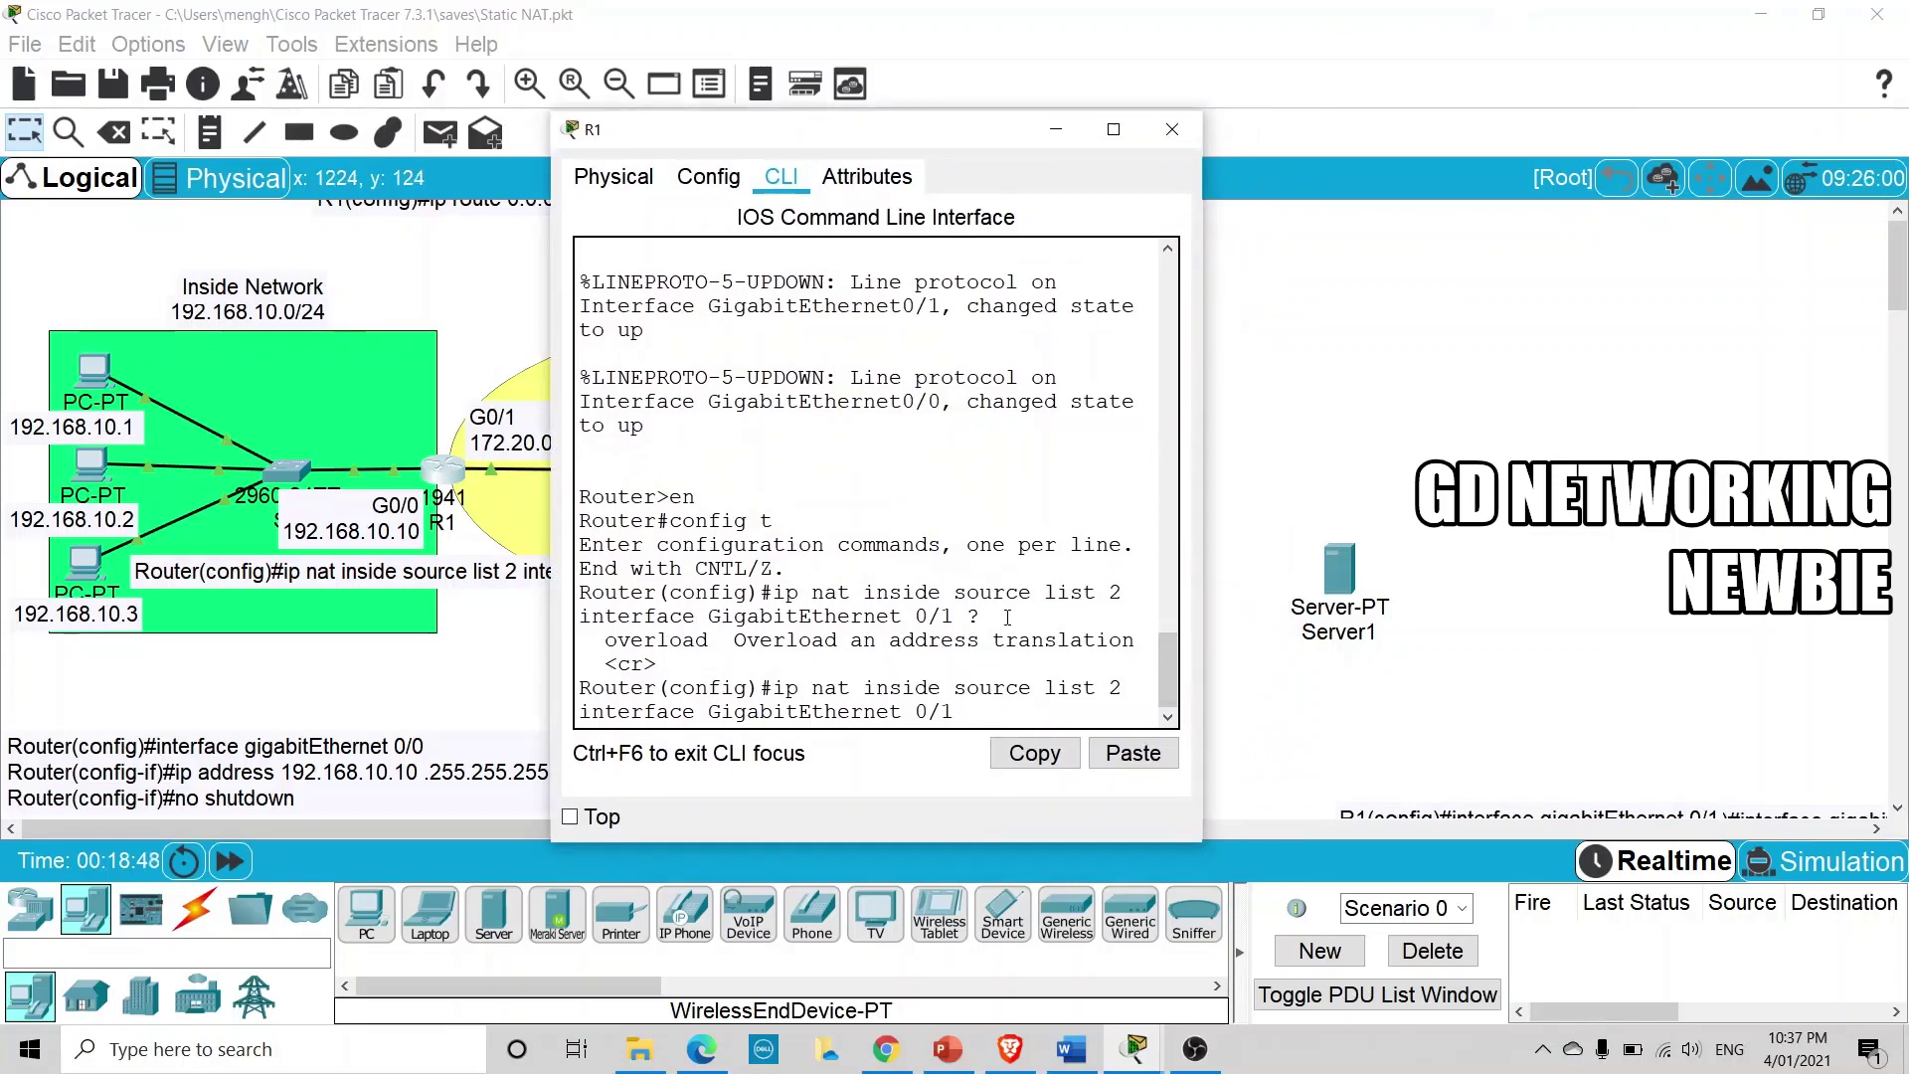
key(BackSpace)
key(BackSpace)
key(BackSpace)
key(BackSpace)
key(BackSpace)
key(BackSpace)
key(BackSpace)
key(BackSpace)
key(BackSpace)
key(BackSpace)
key(BackSpace)
key(BackSpace)
key(BackSpace)
key(BackSpace)
key(BackSpace)
key(BackSpace)
key(BackSpace)
key(BackSpace)
key(BackSpace)
key(BackSpace)
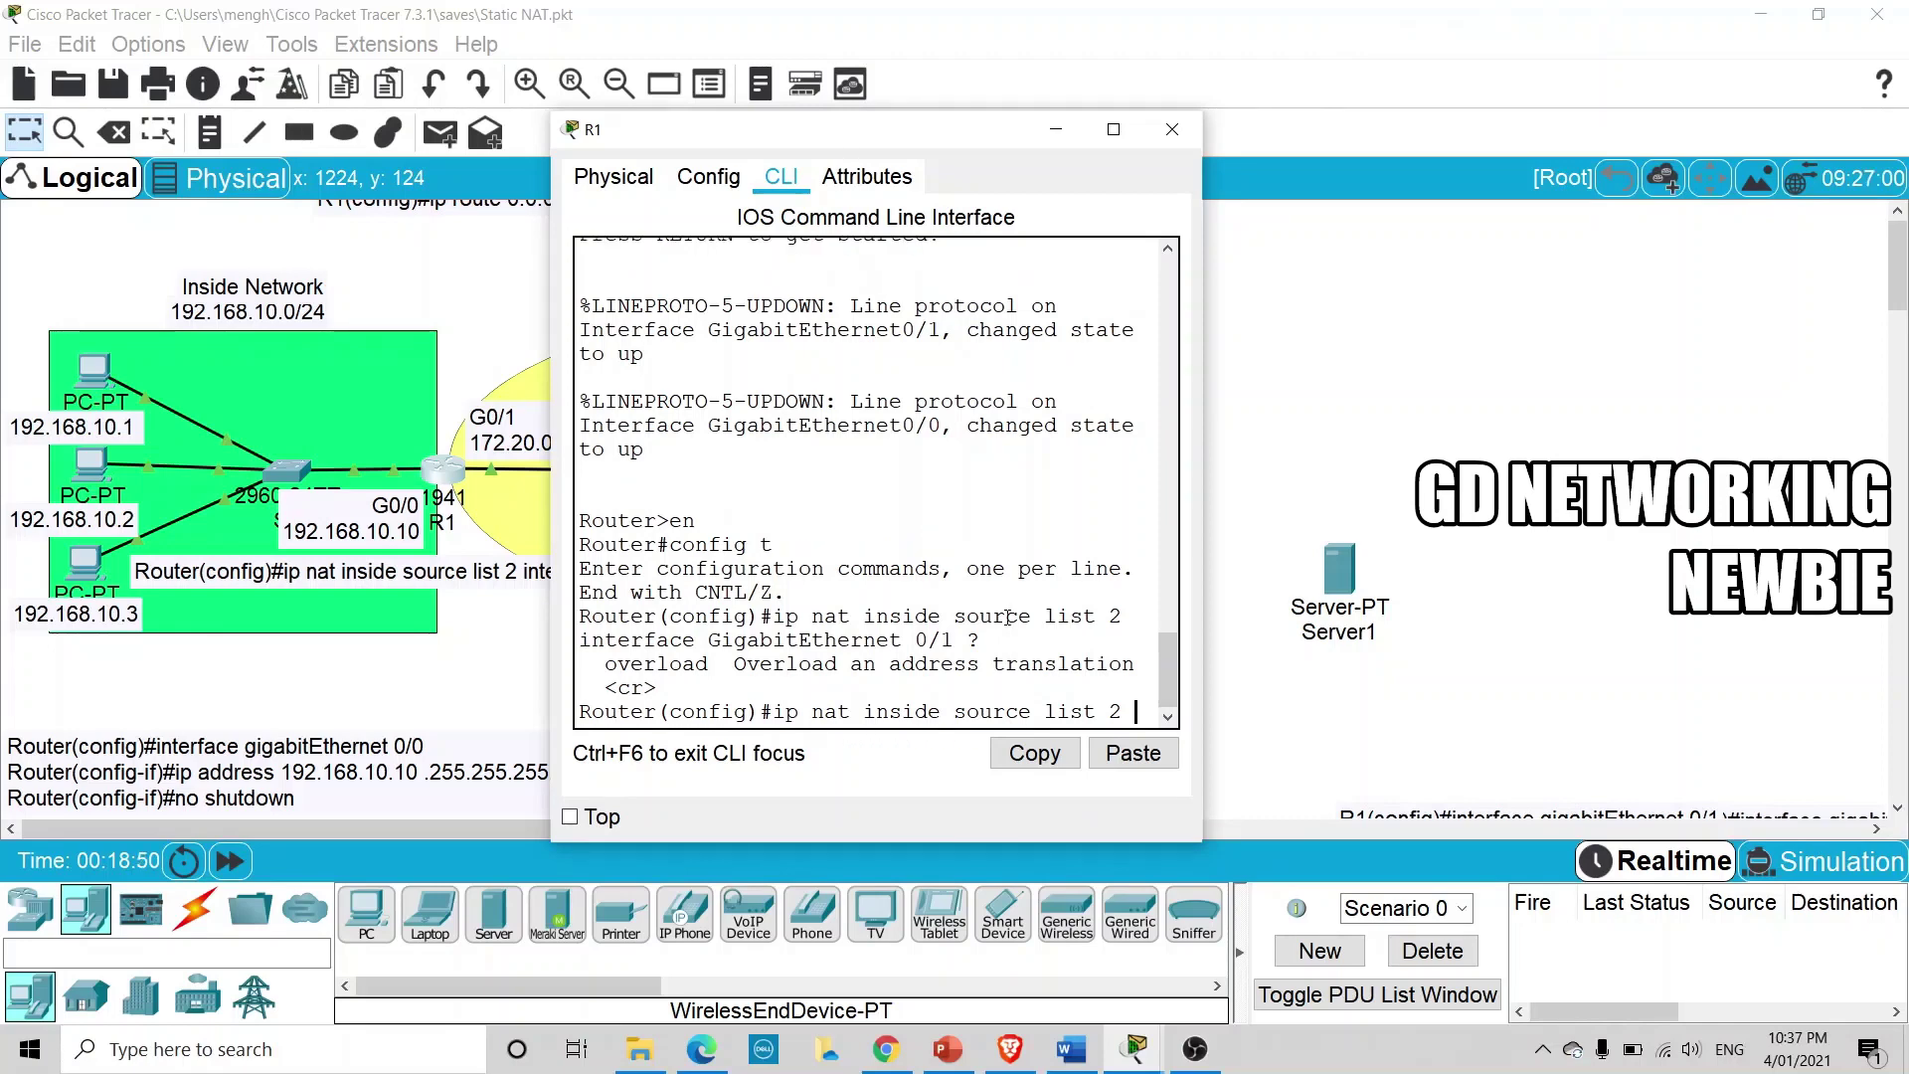
key(Return)
key(Return)
key(Return)
key(Return)
key(Return)
key(Return)
key(Return)
key(Return)
key(Return)
key(Return)
key(Return)
key(Return)
key(Return)
key(Return)
key(Return)
key(Return)
key(Return)
key(Return)
key(Return)
key(Return)
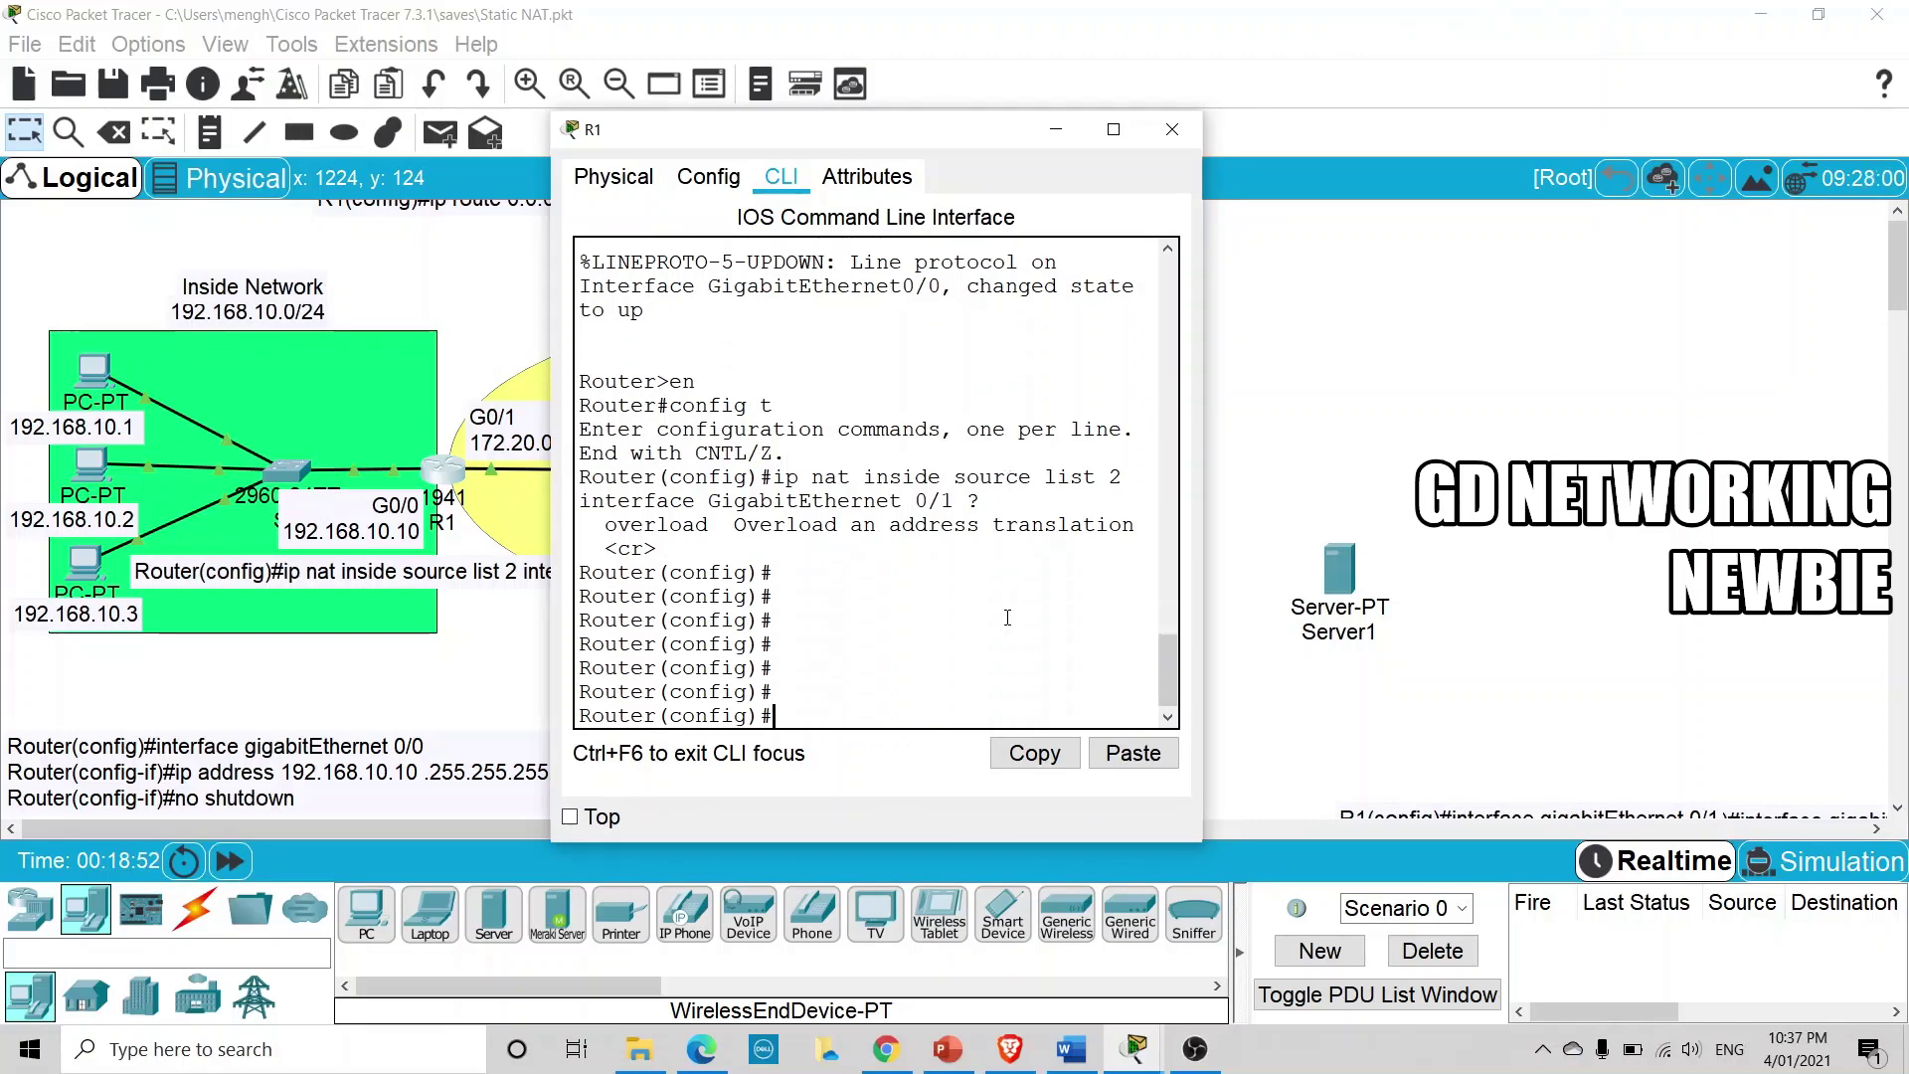
text(acc)
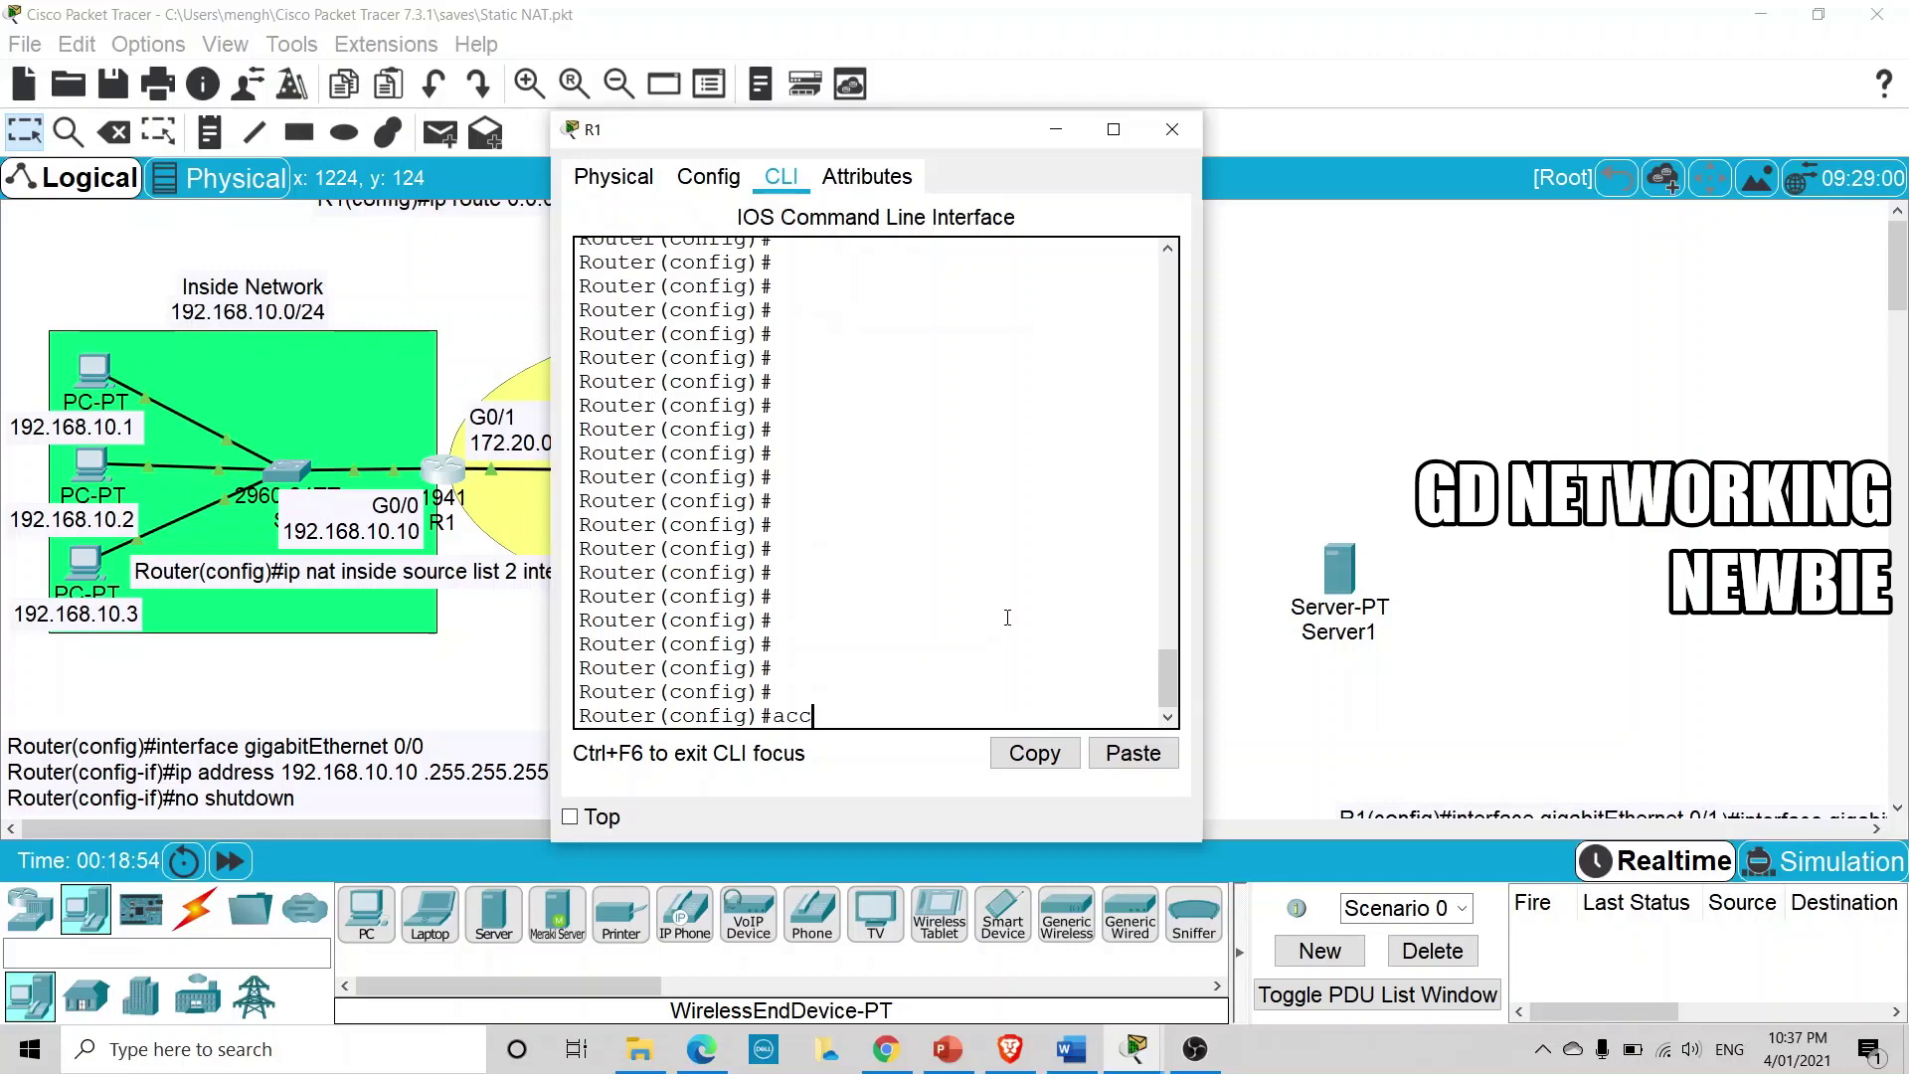
text(es)
key(BackSpace)
key(BackSpace)
key(BackSpace)
key(BackSpace)
key(BackSpace)
key(ctrl+z)
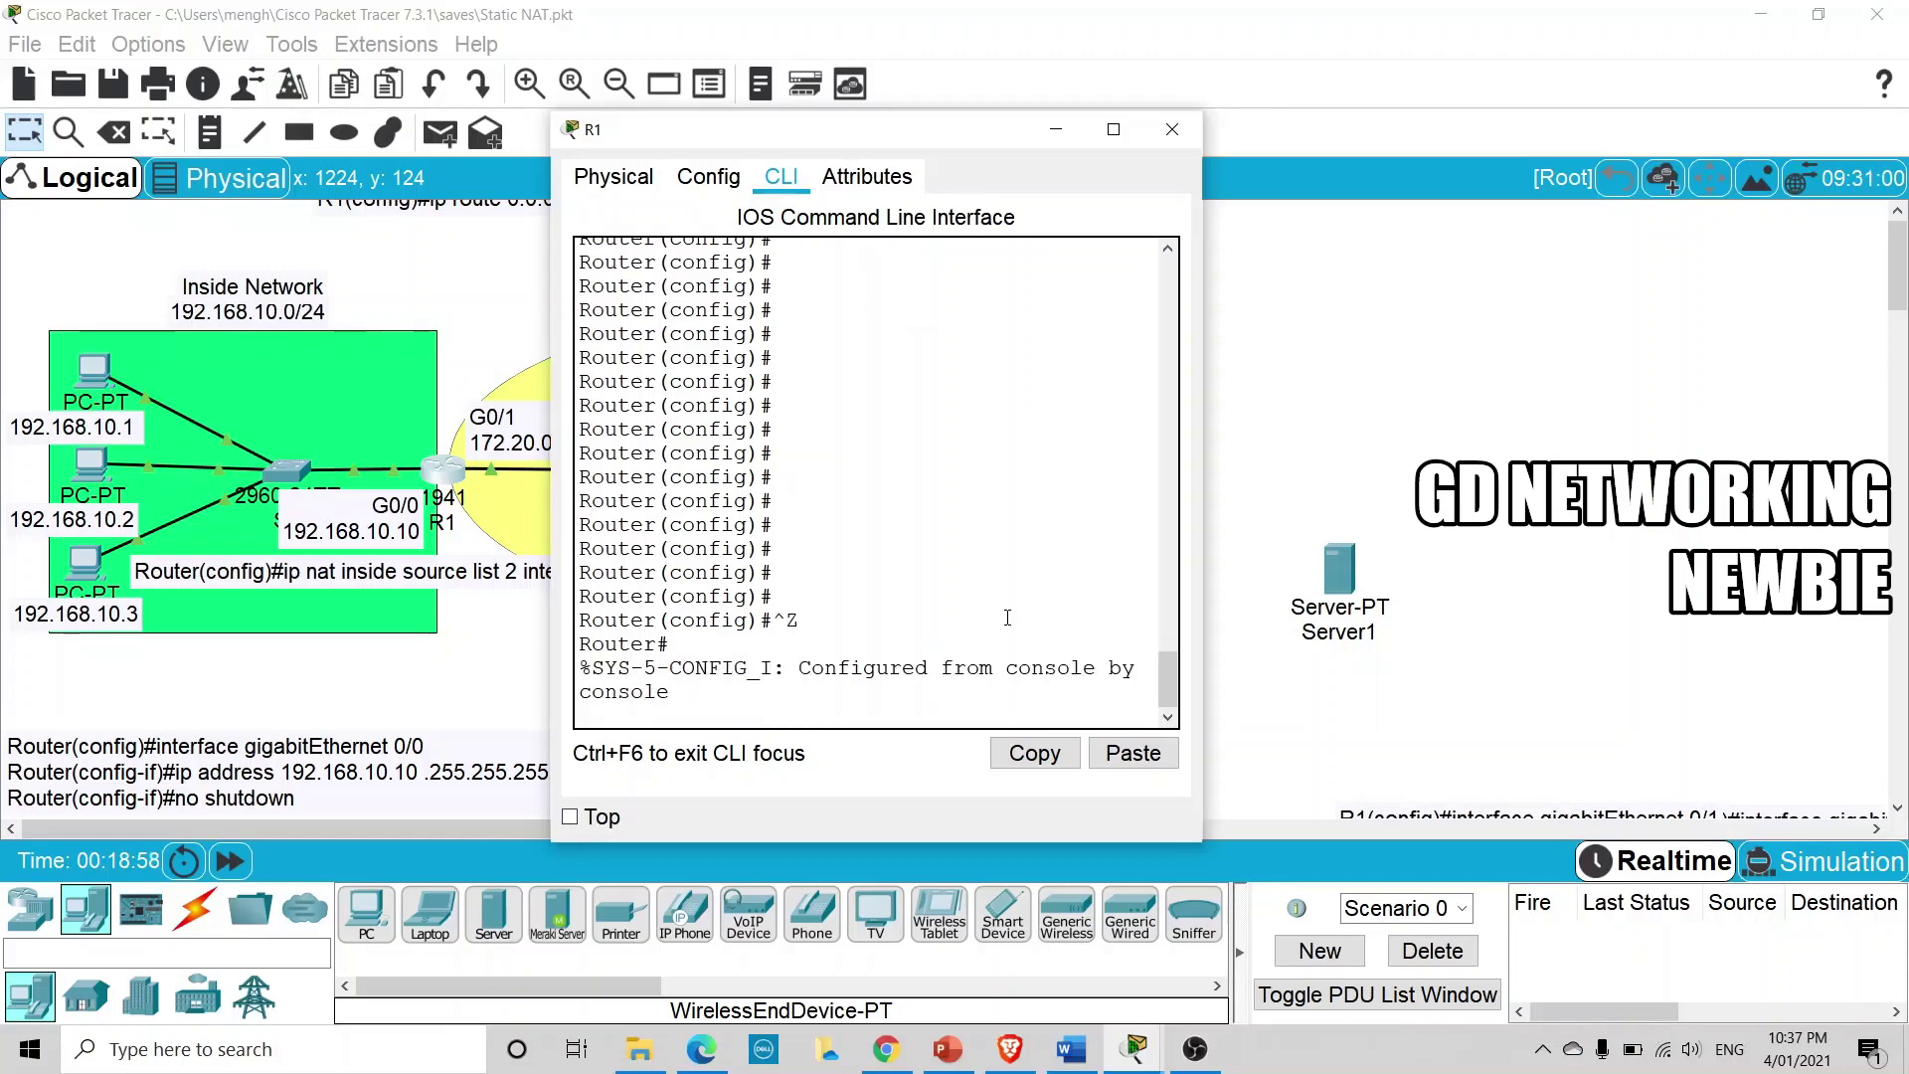
Run 'show ip nat translations' on R1, which returns no entries yet
key(Return)
key(Return)
key(Return)
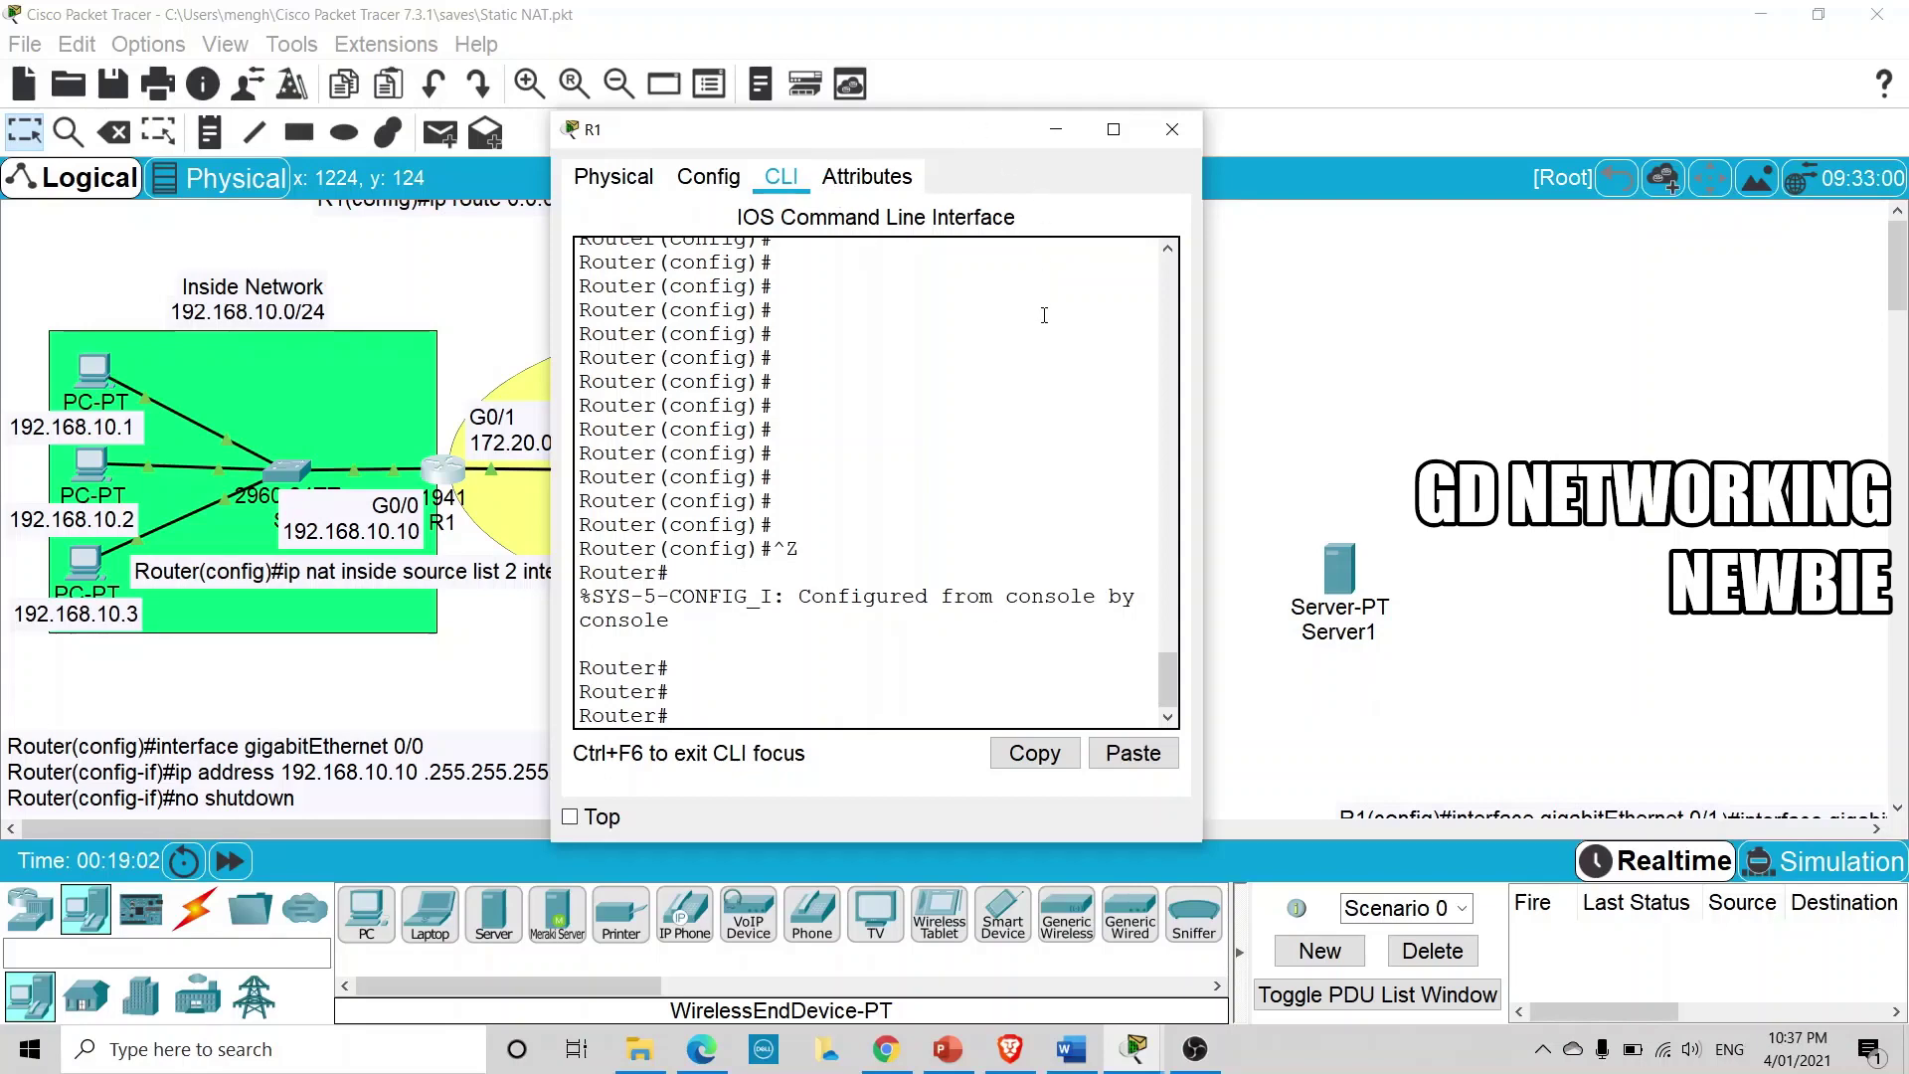
text(ip)
key(BackSpace)
key(BackSpace)
key(BackSpace)
text(show ip nat t)
key(Tab)
key(Return)
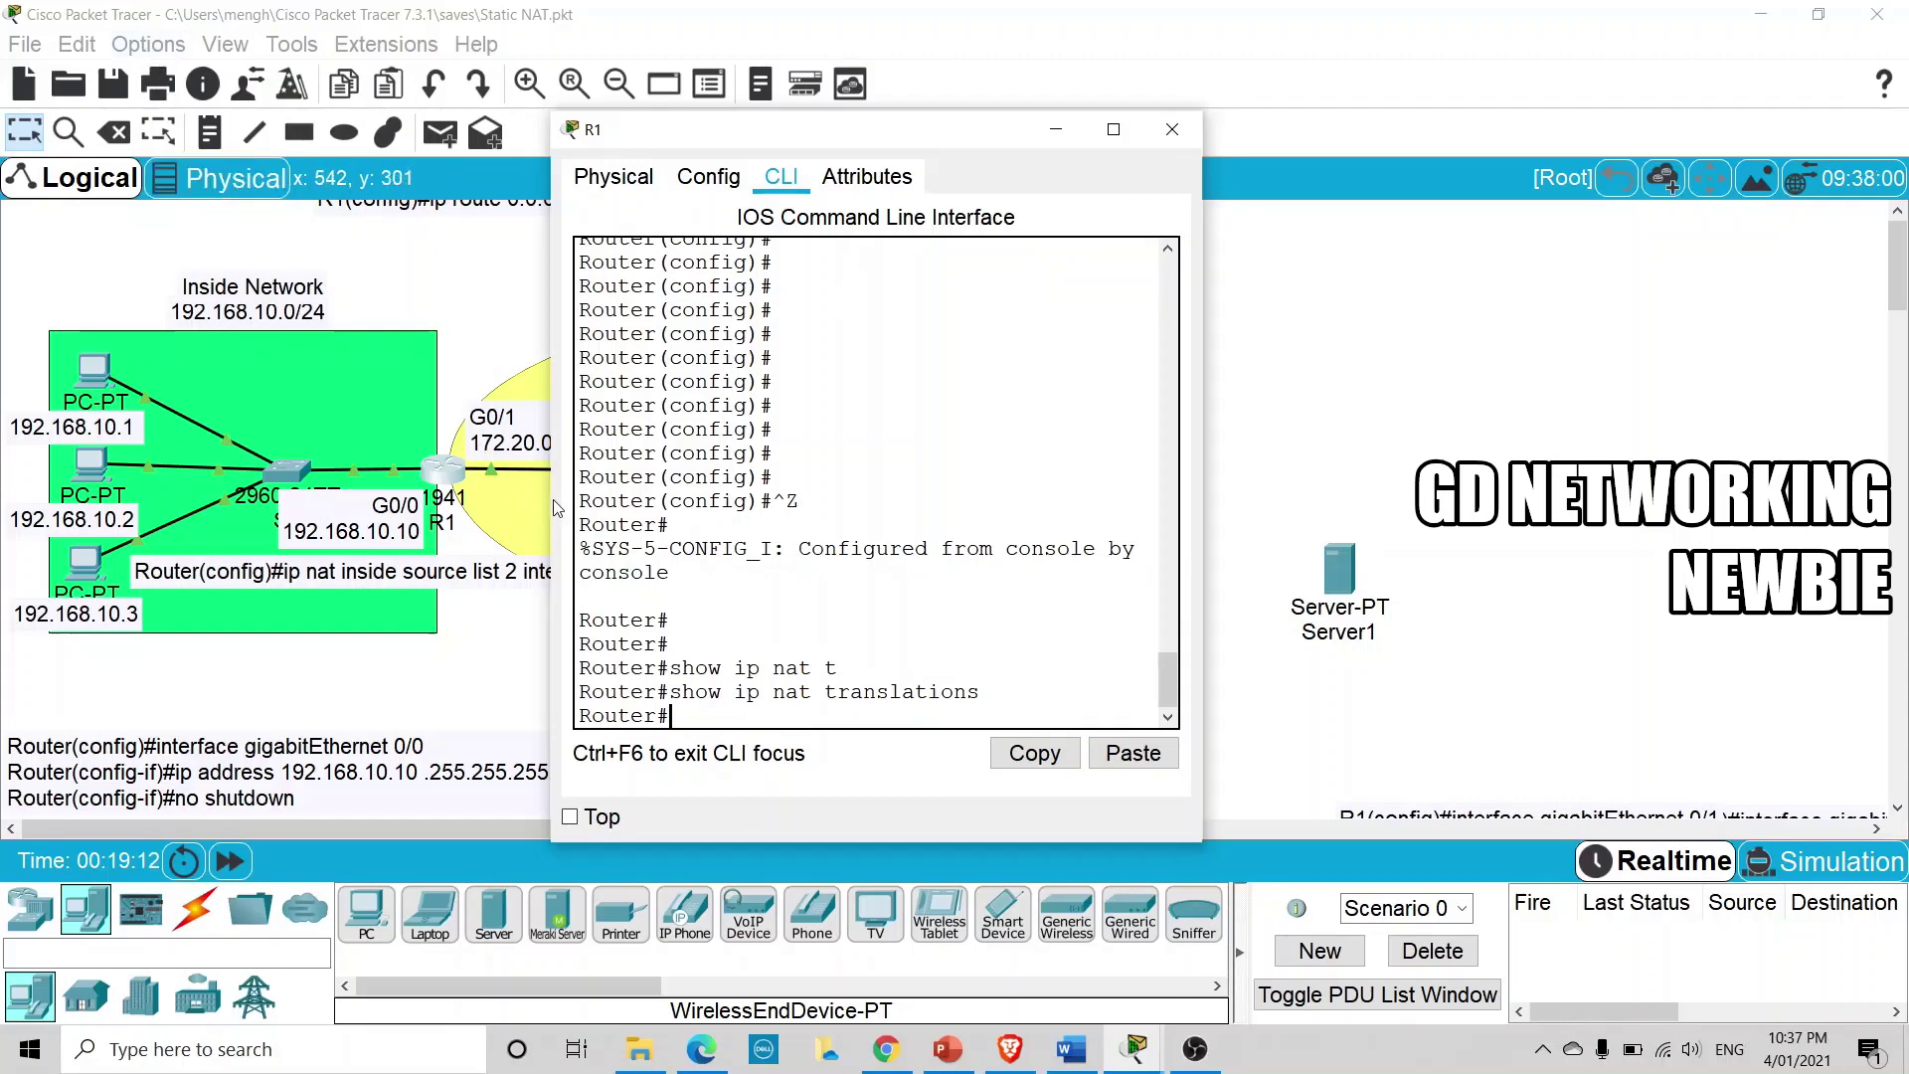
drag(554, 508, 365, 508)
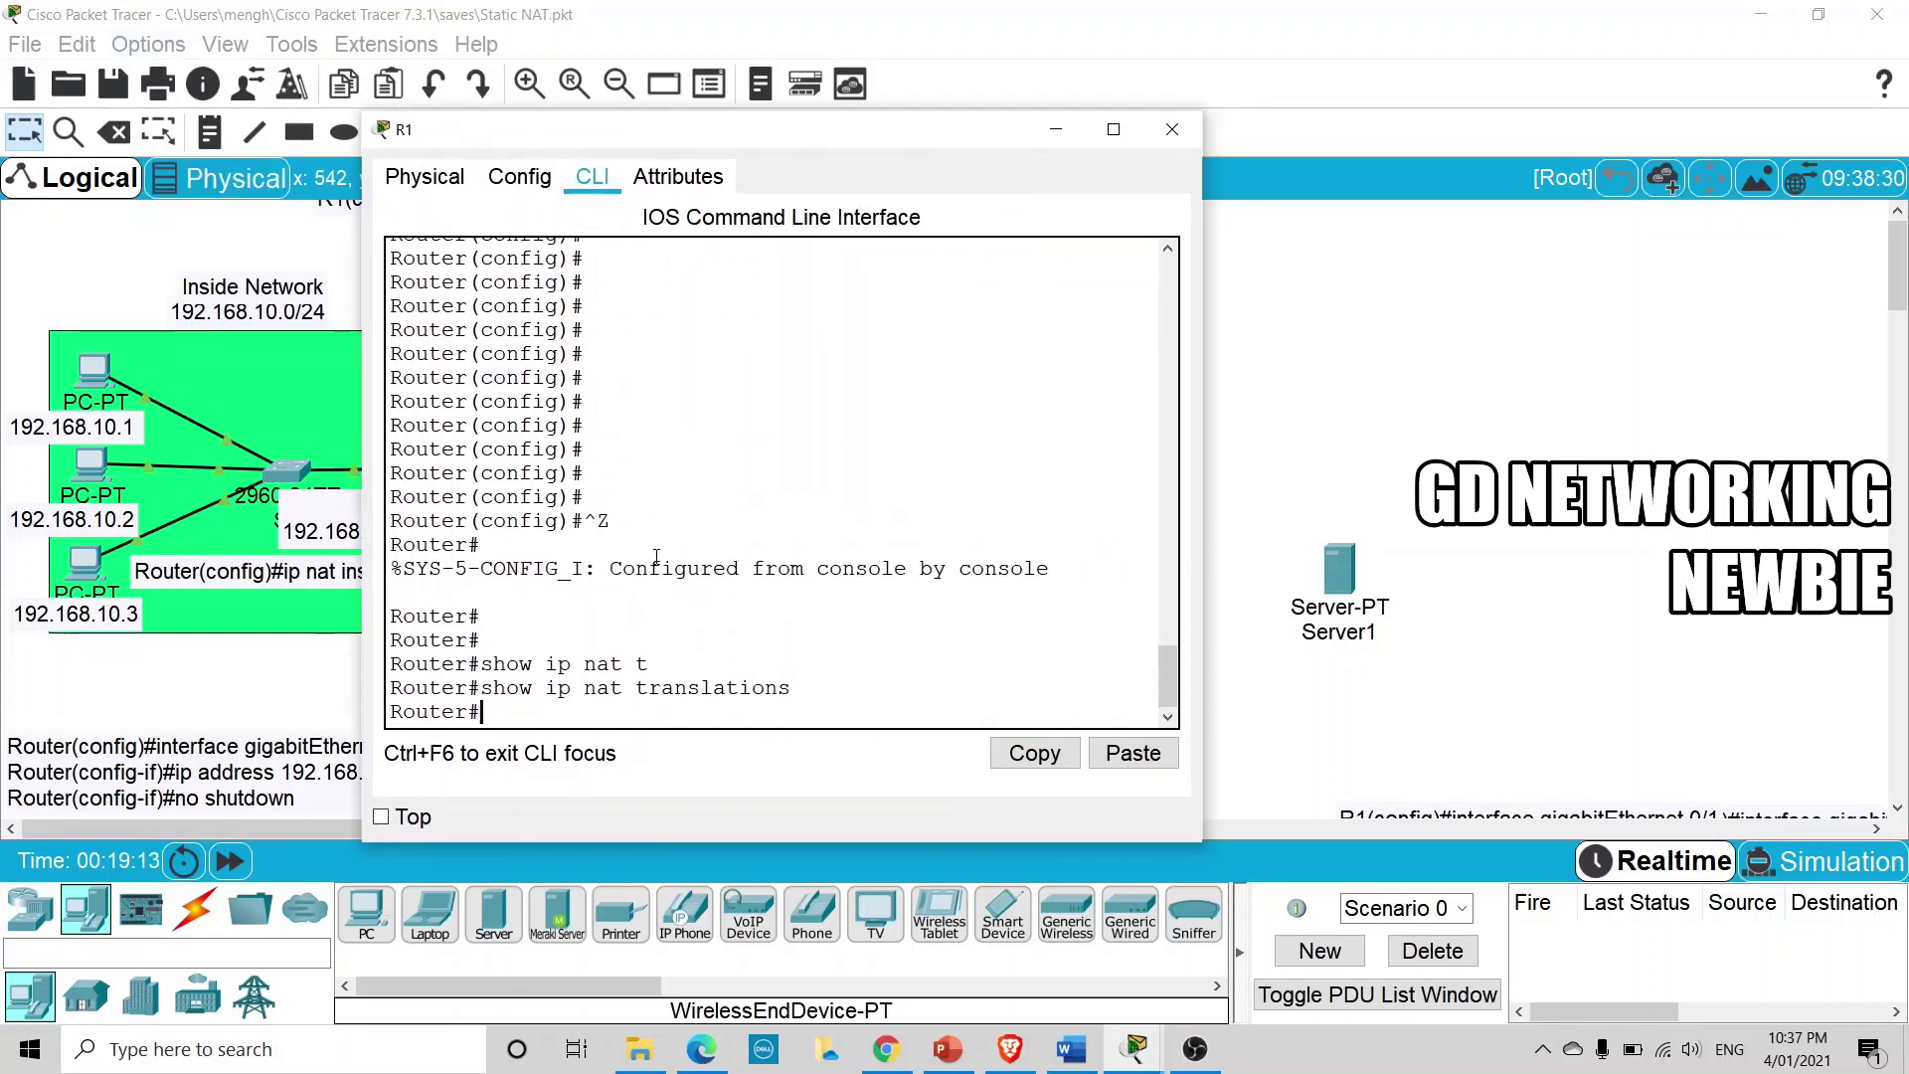
click(1058, 135)
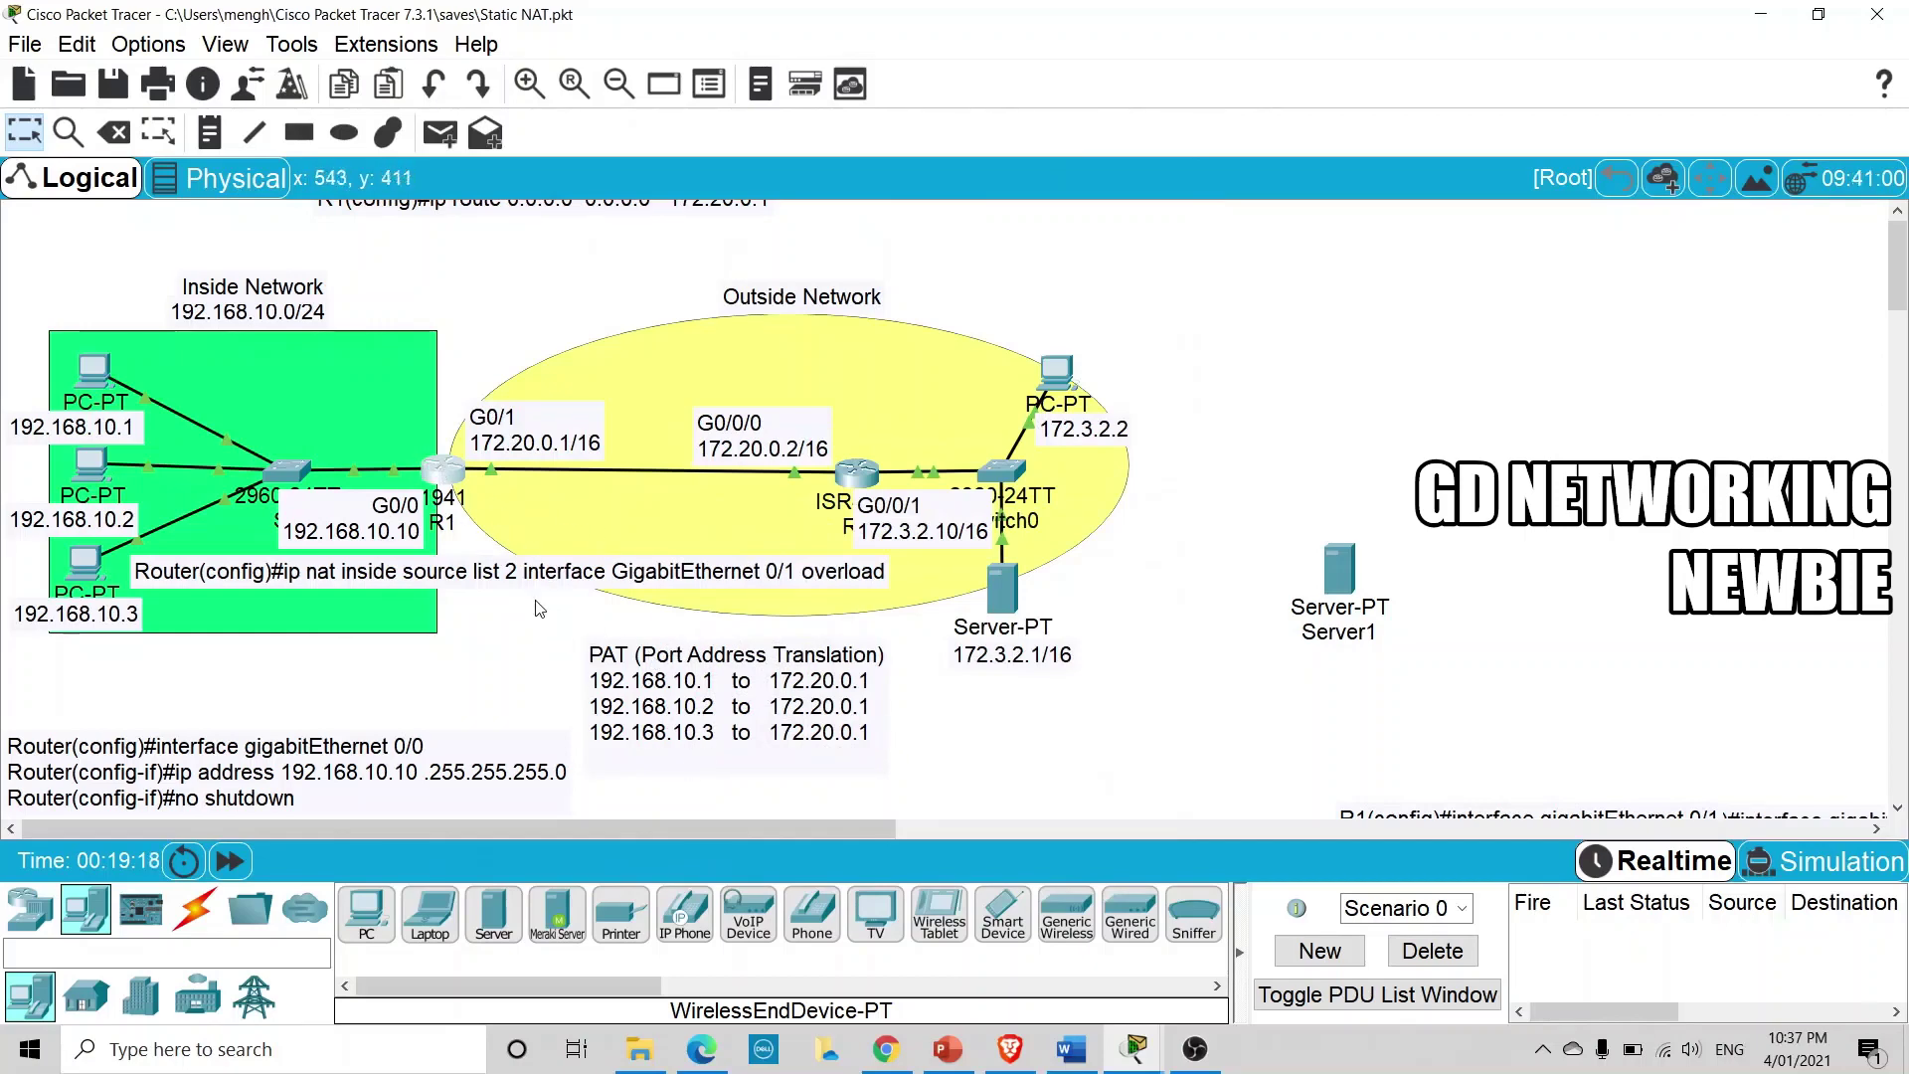
click(445, 475)
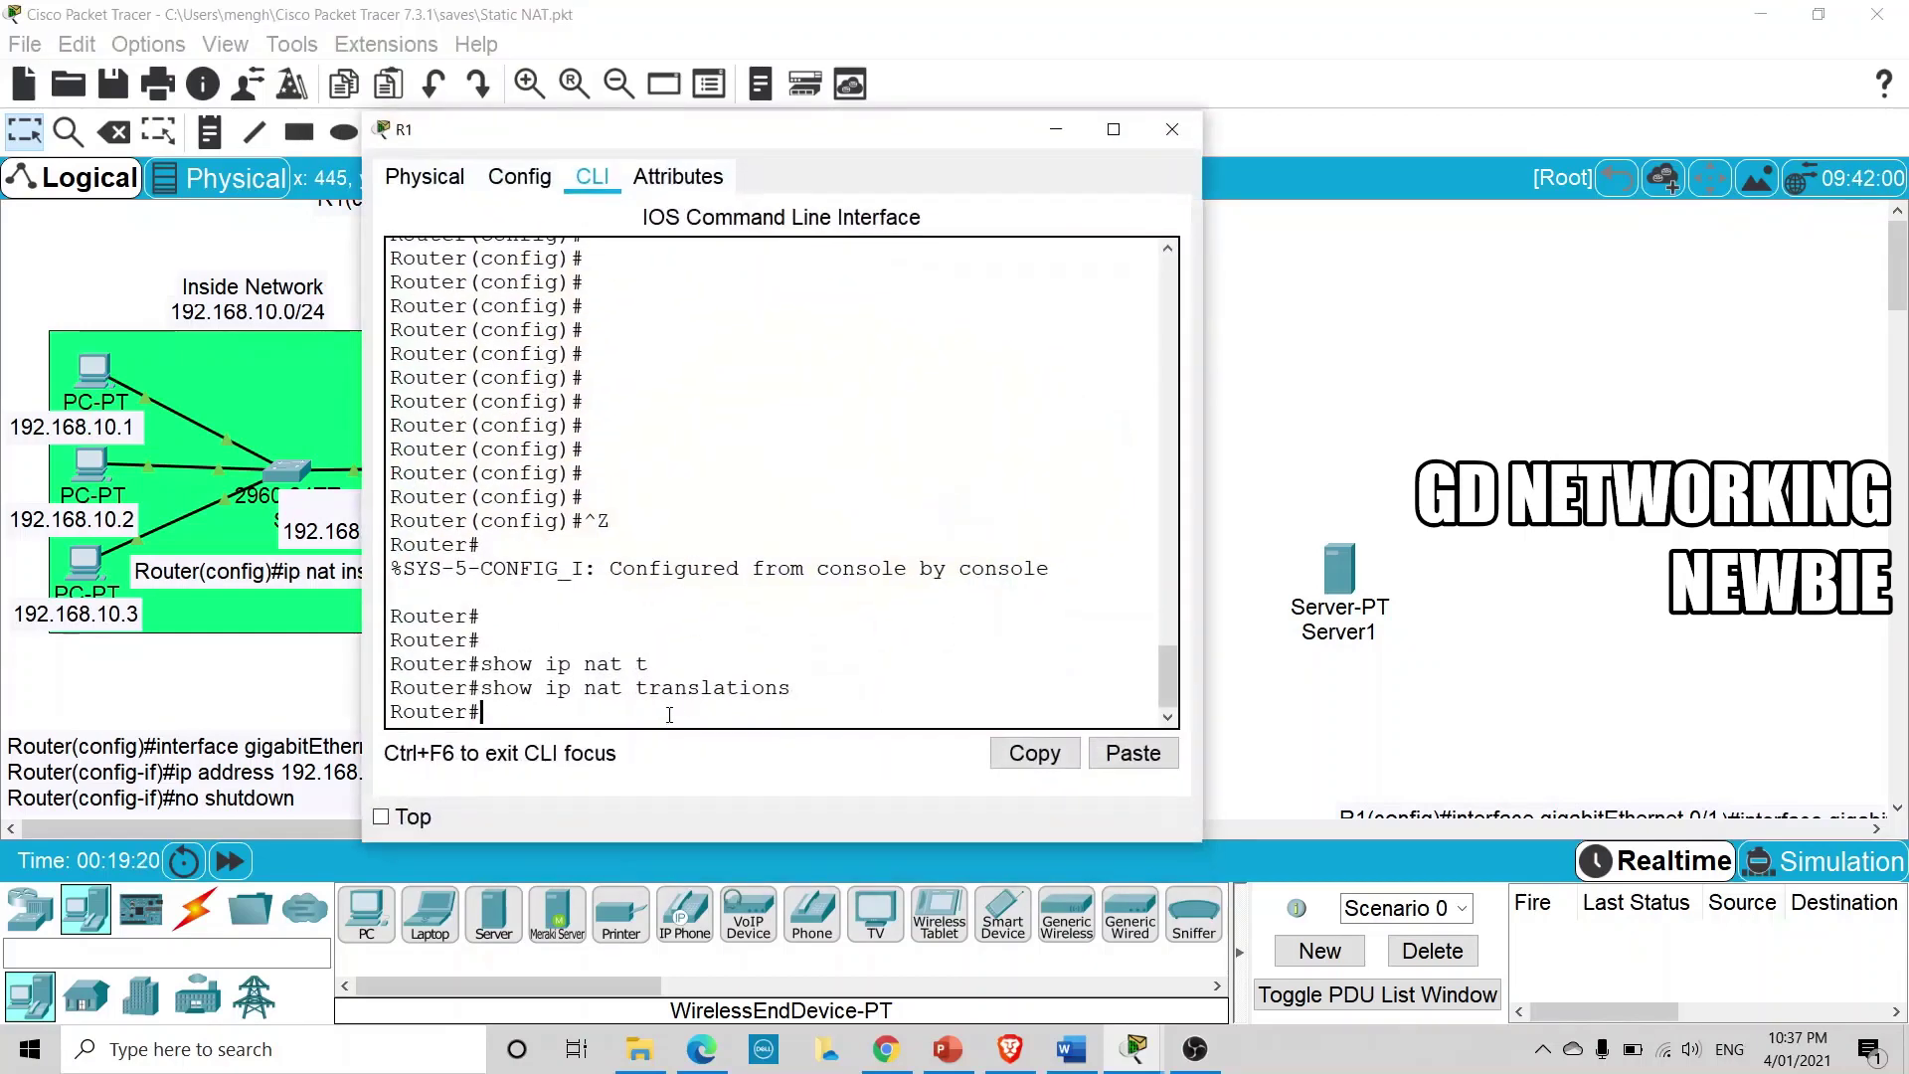
text(how)
key(BackSpace)
key(BackSpace)
key(BackSpace)
click(1172, 129)
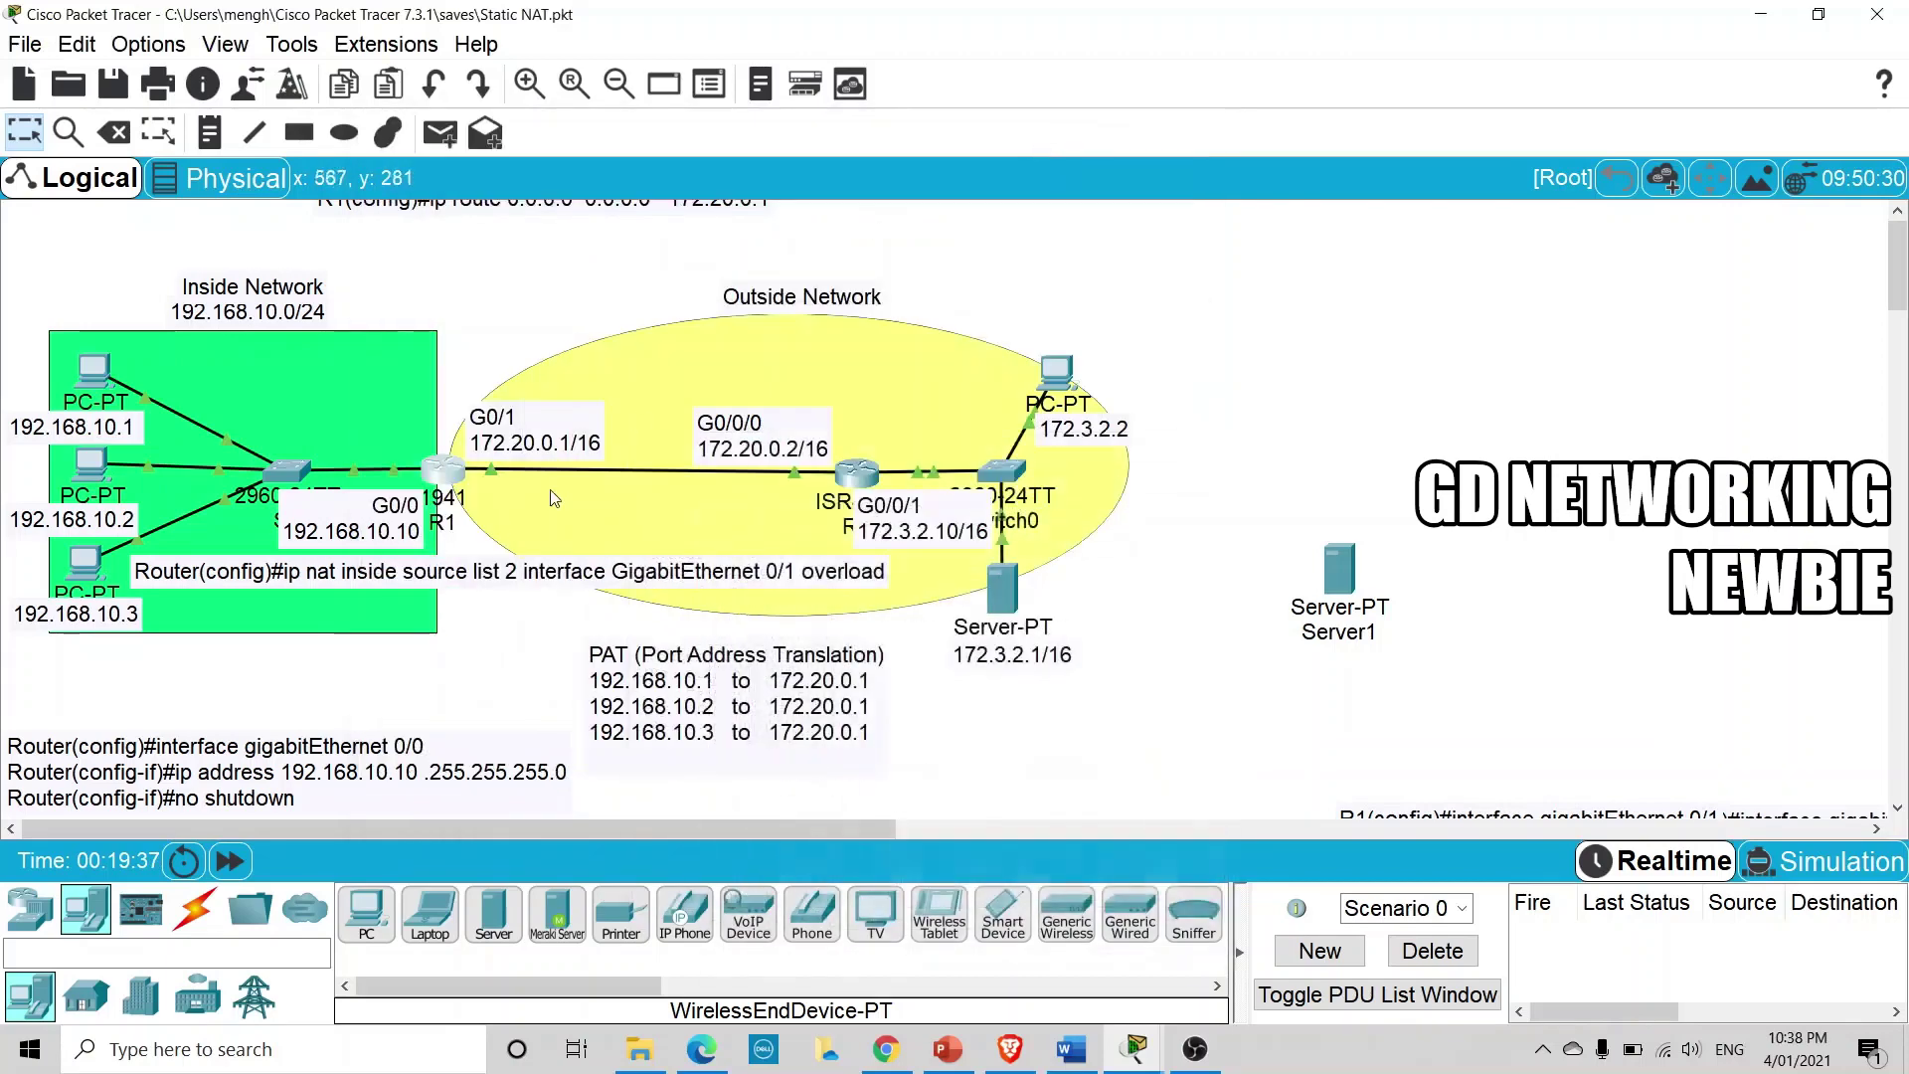
click(442, 473)
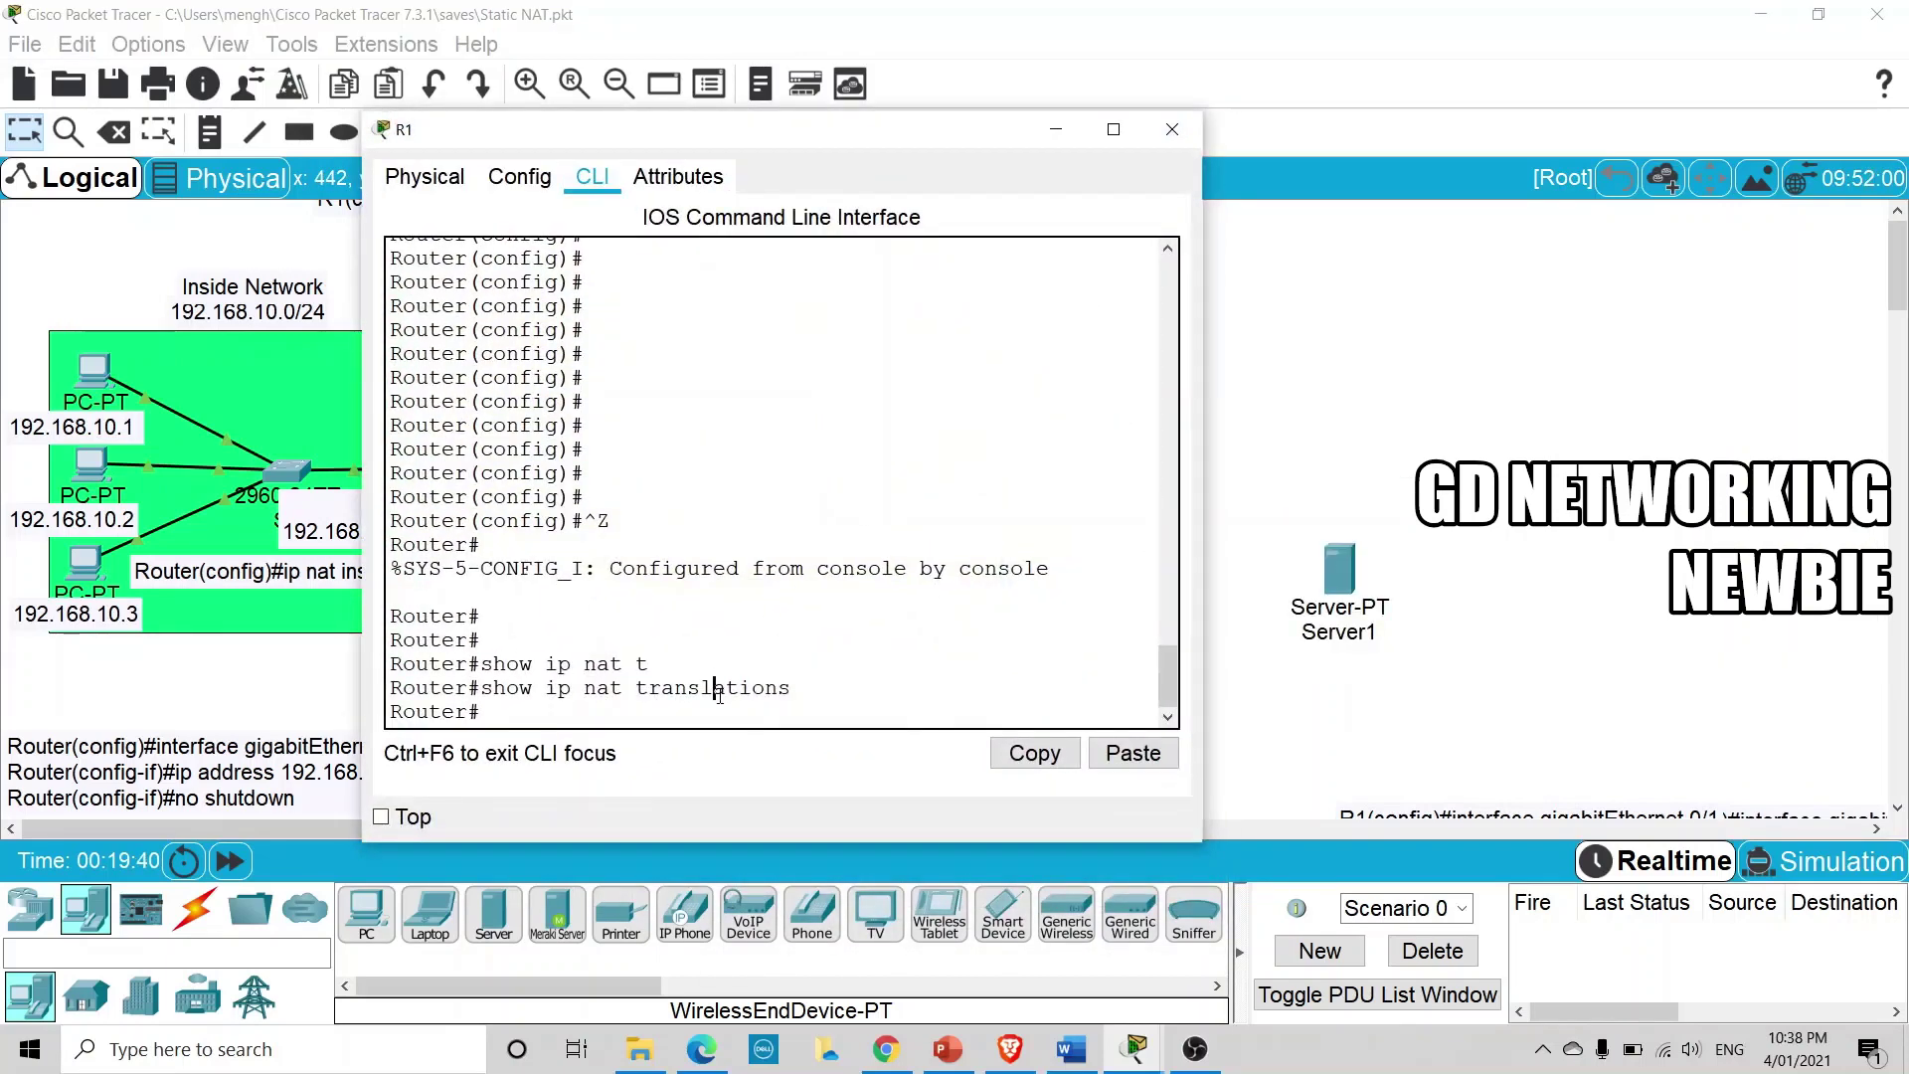
Enter global configuration mode on R1 with config t
key(Return)
key(Return)
key(Return)
key(Return)
key(Return)
key(Return)
key(Return)
key(Return)
key(Return)
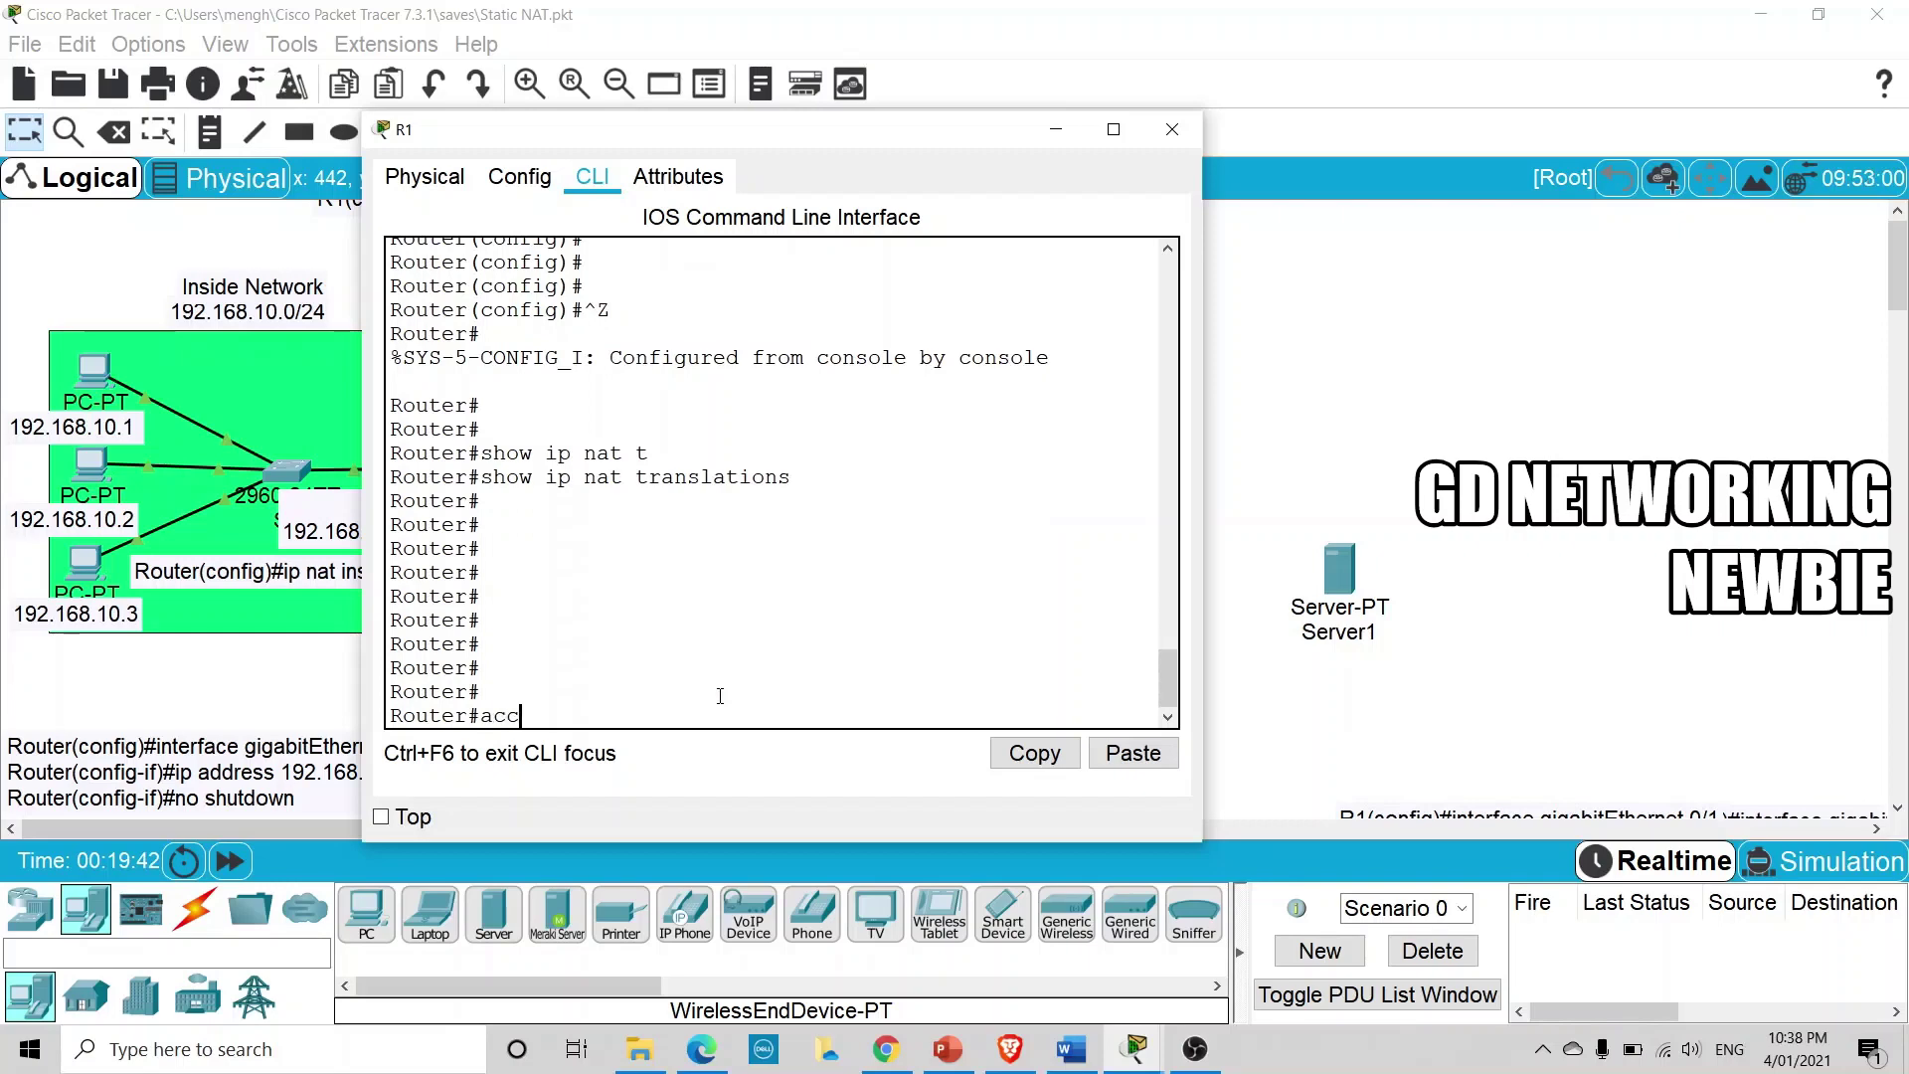
key(BackSpace)
text(config t)
key(Return)
Enter 'access-list 2 permit 192.168.10.0 0.0.0.255' on R1
text(as)
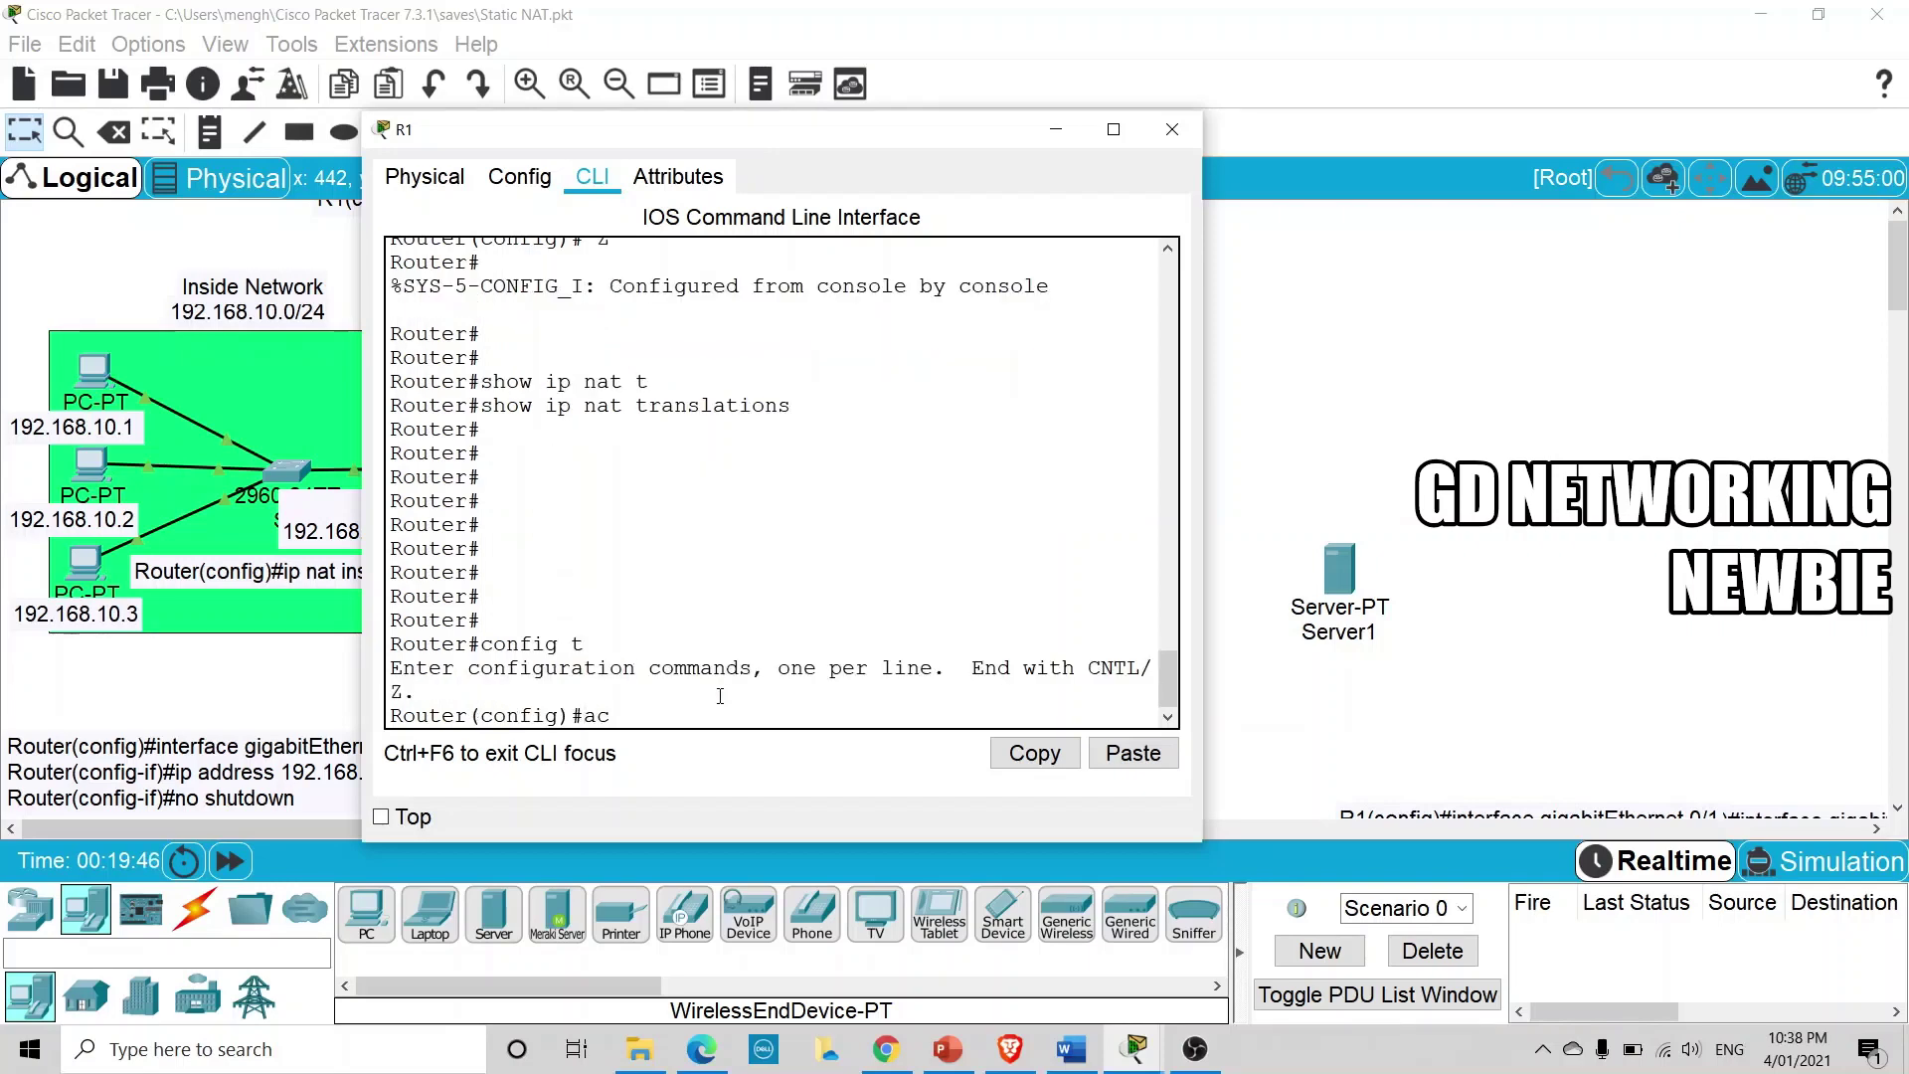
key(Tab)
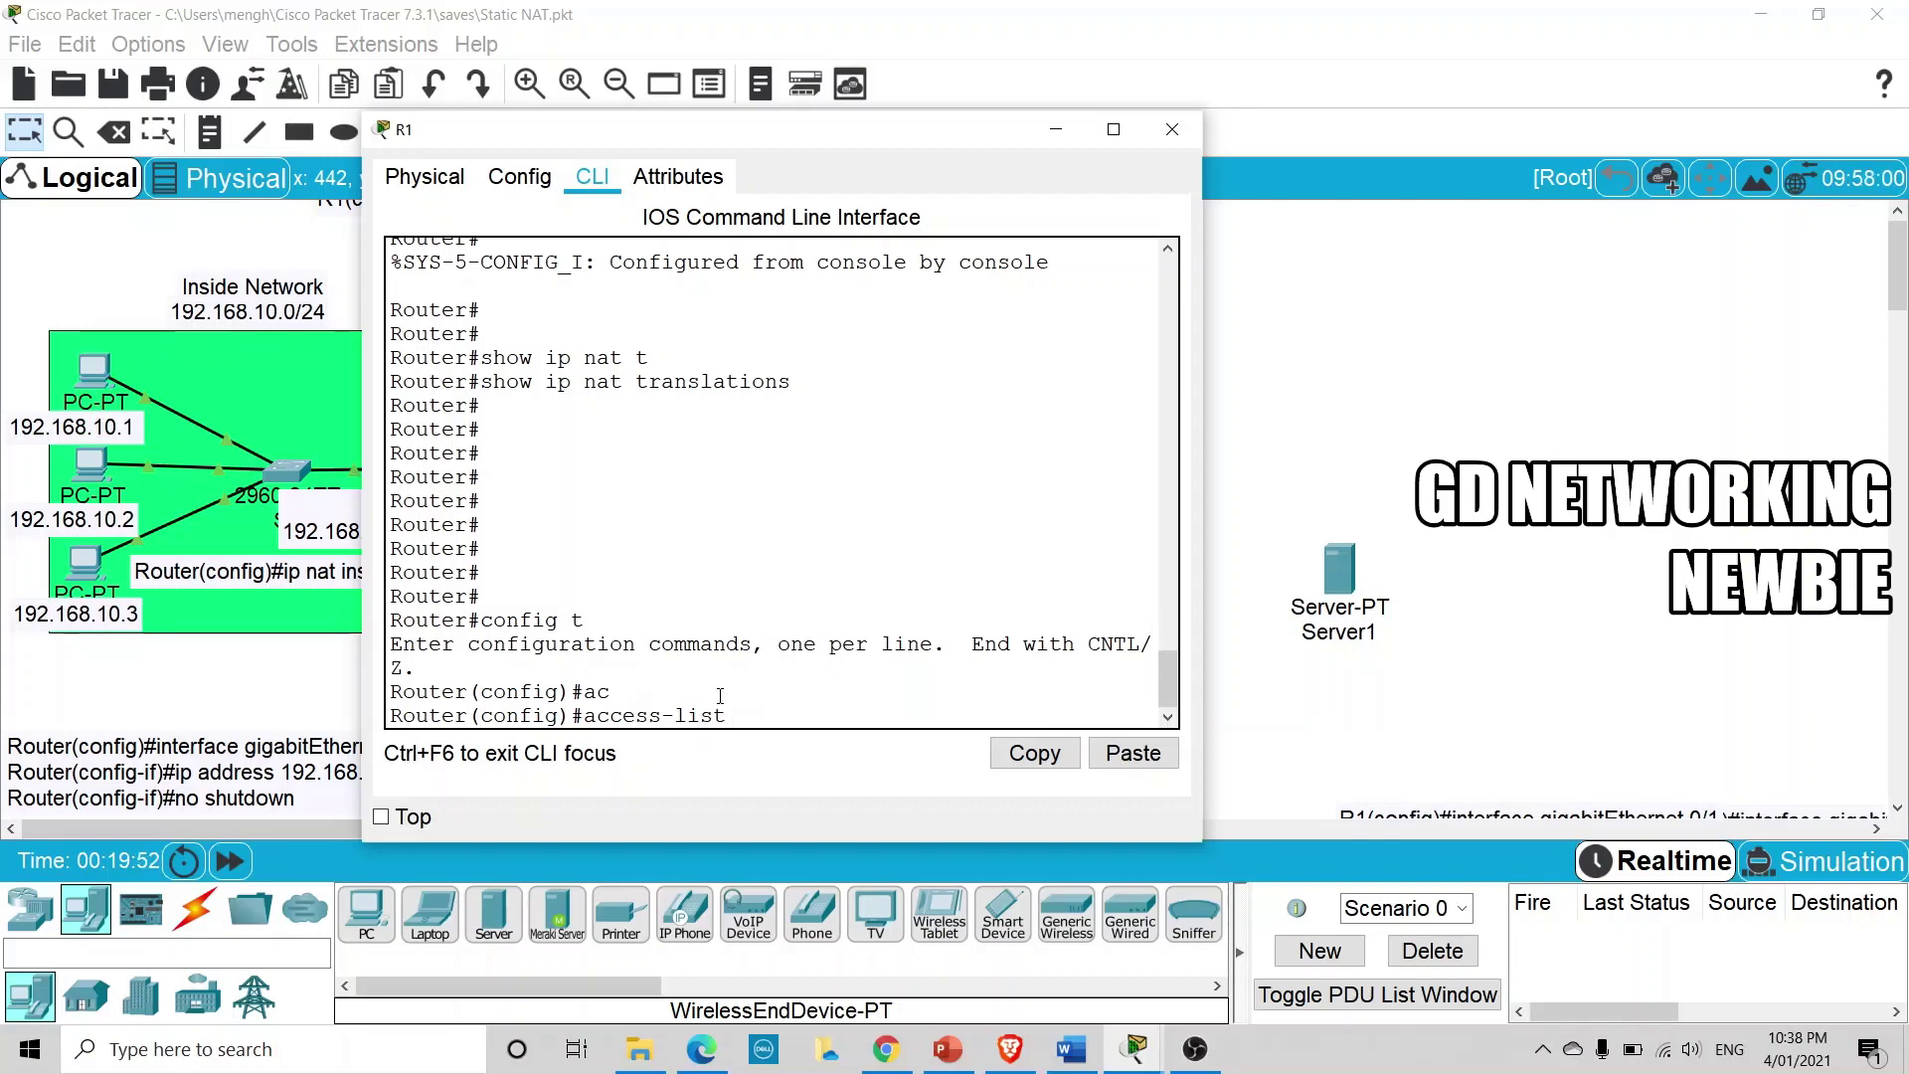
text(2?)
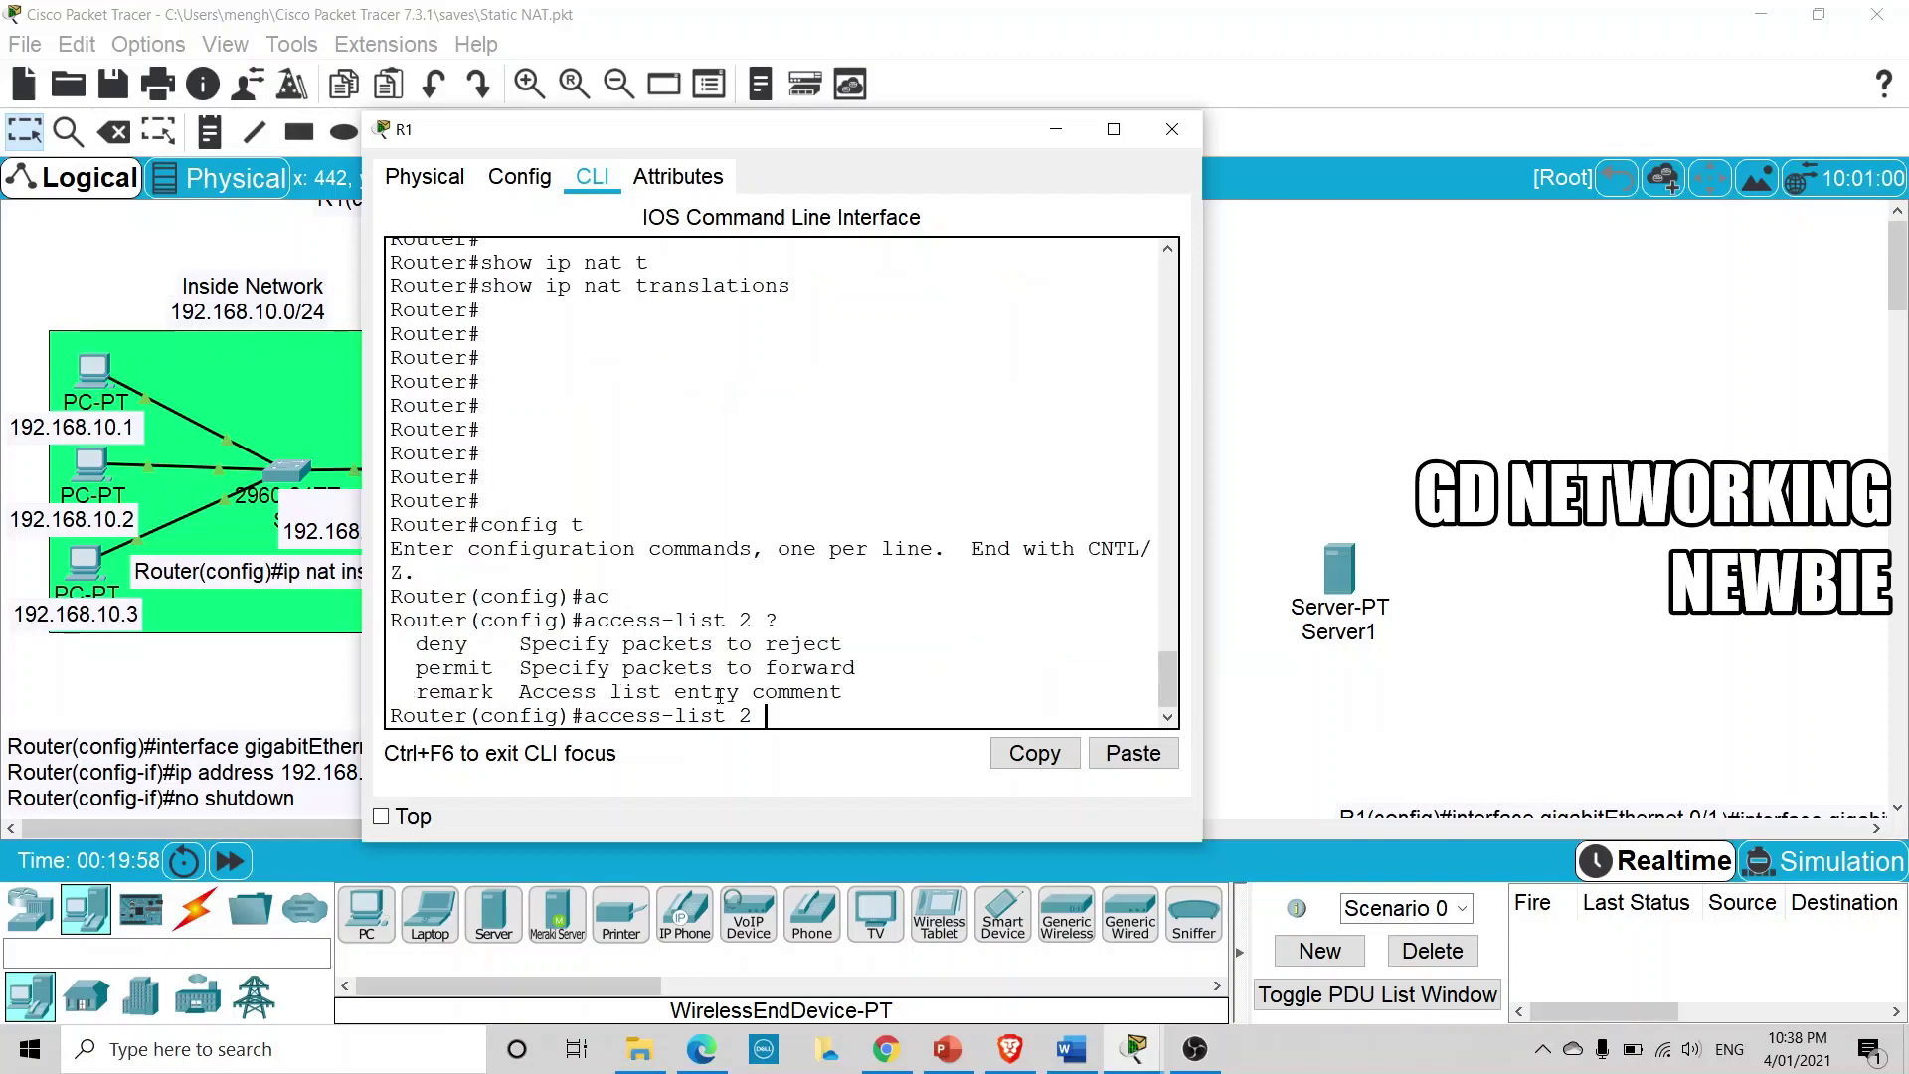
text(permit ?)
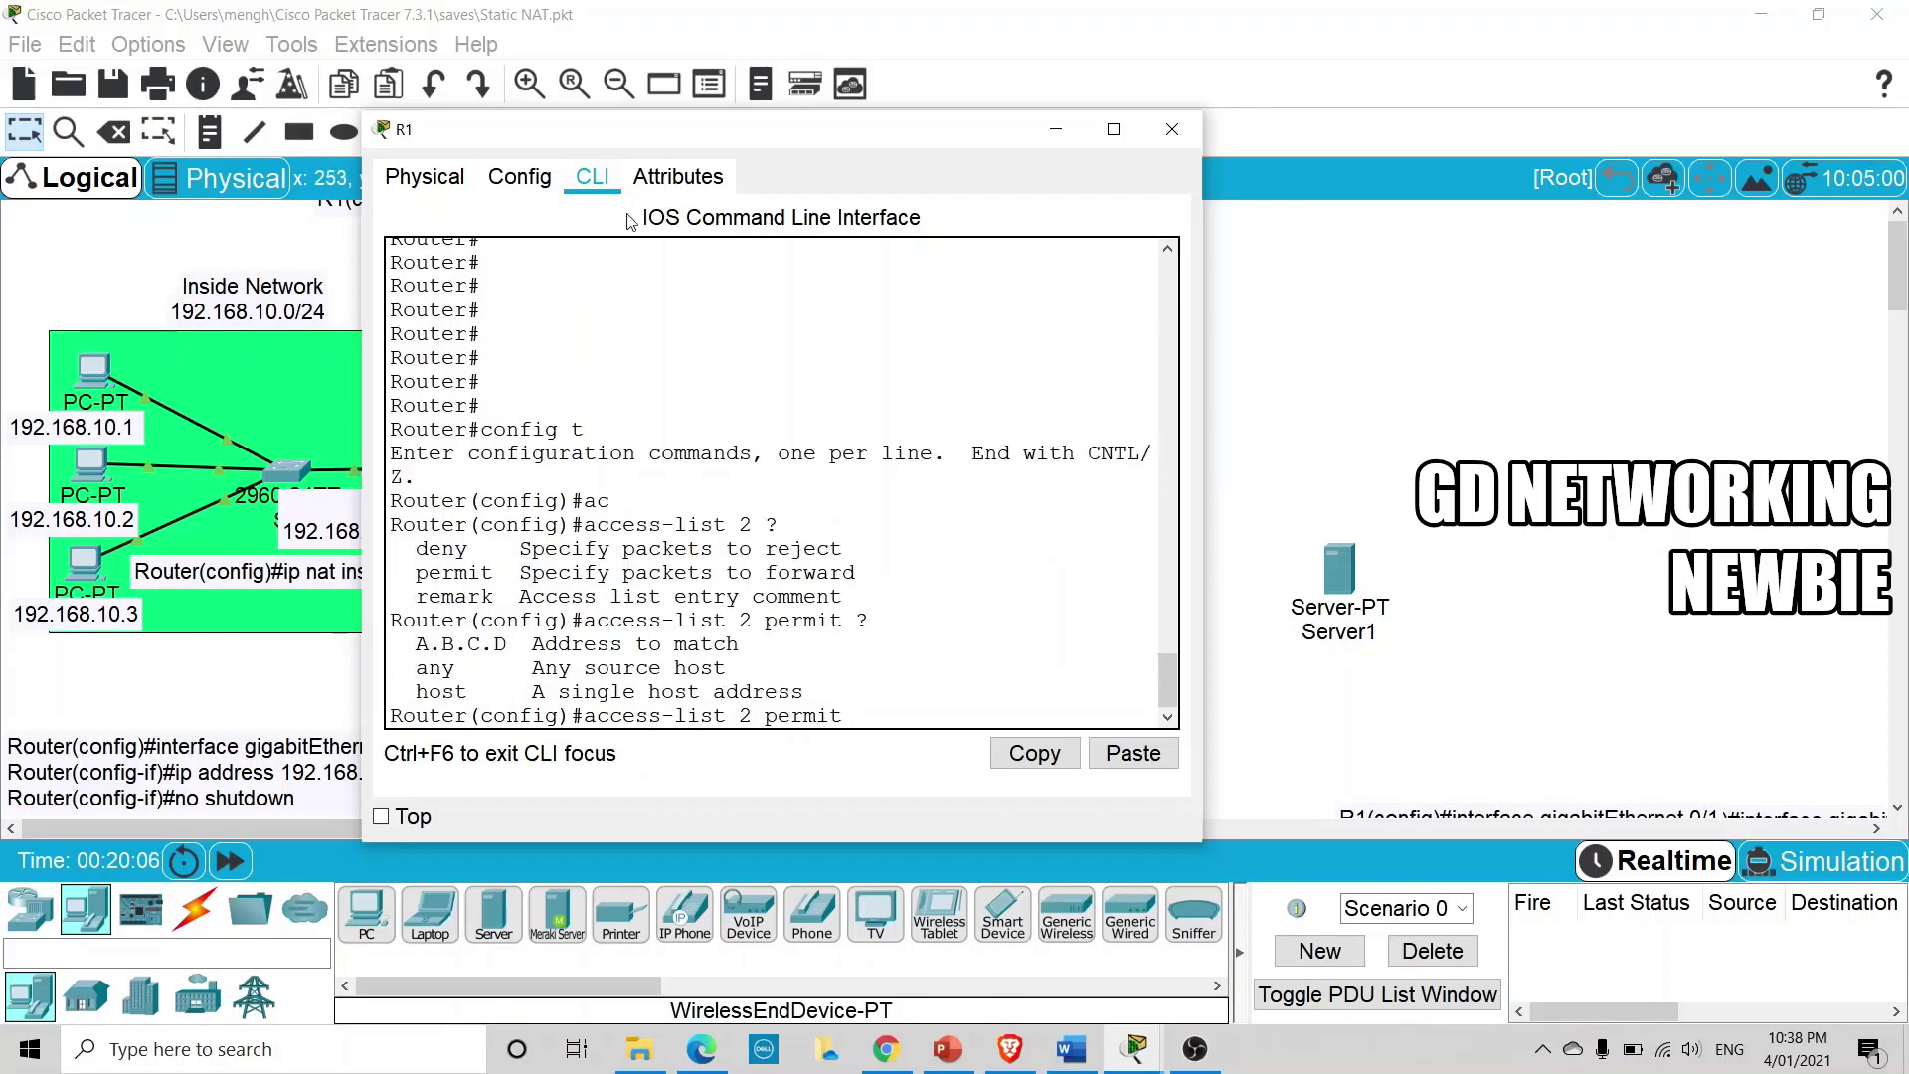
drag(708, 130, 780, 128)
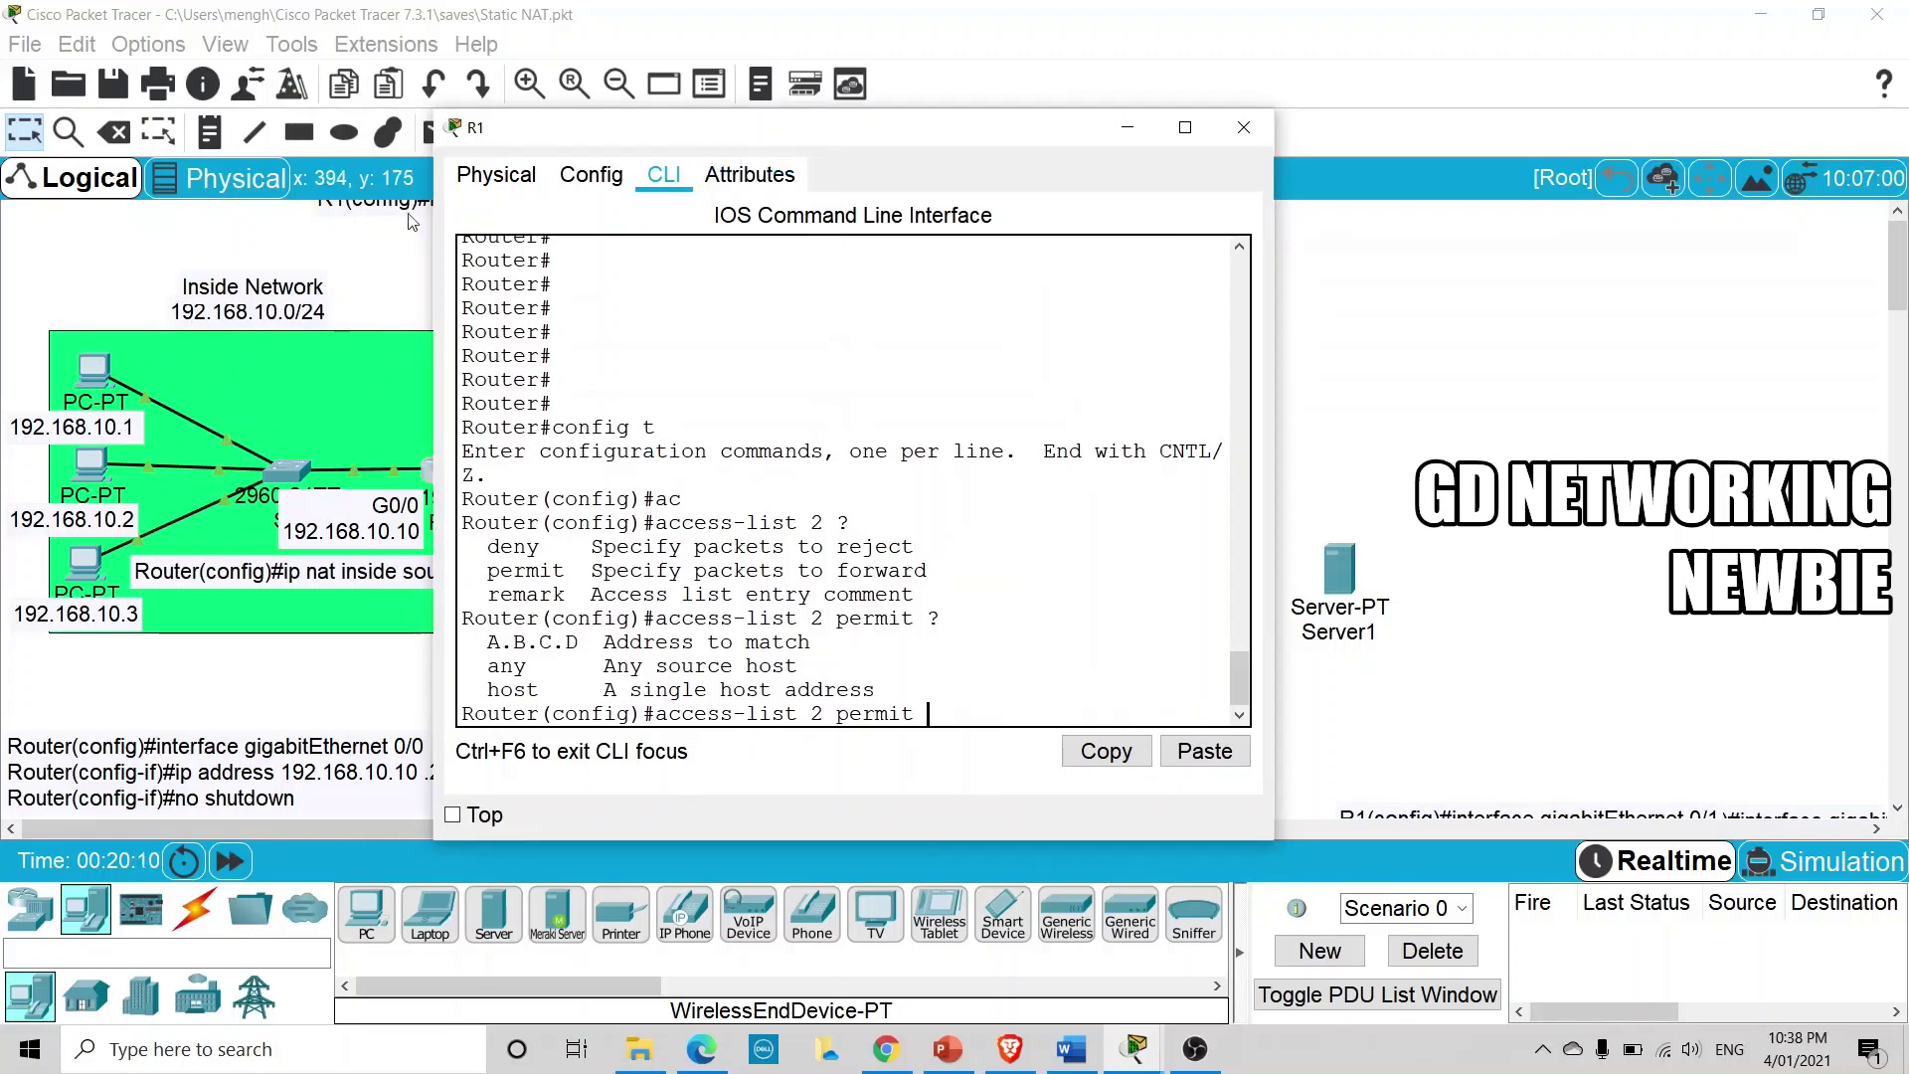
drag(637, 137, 457, 132)
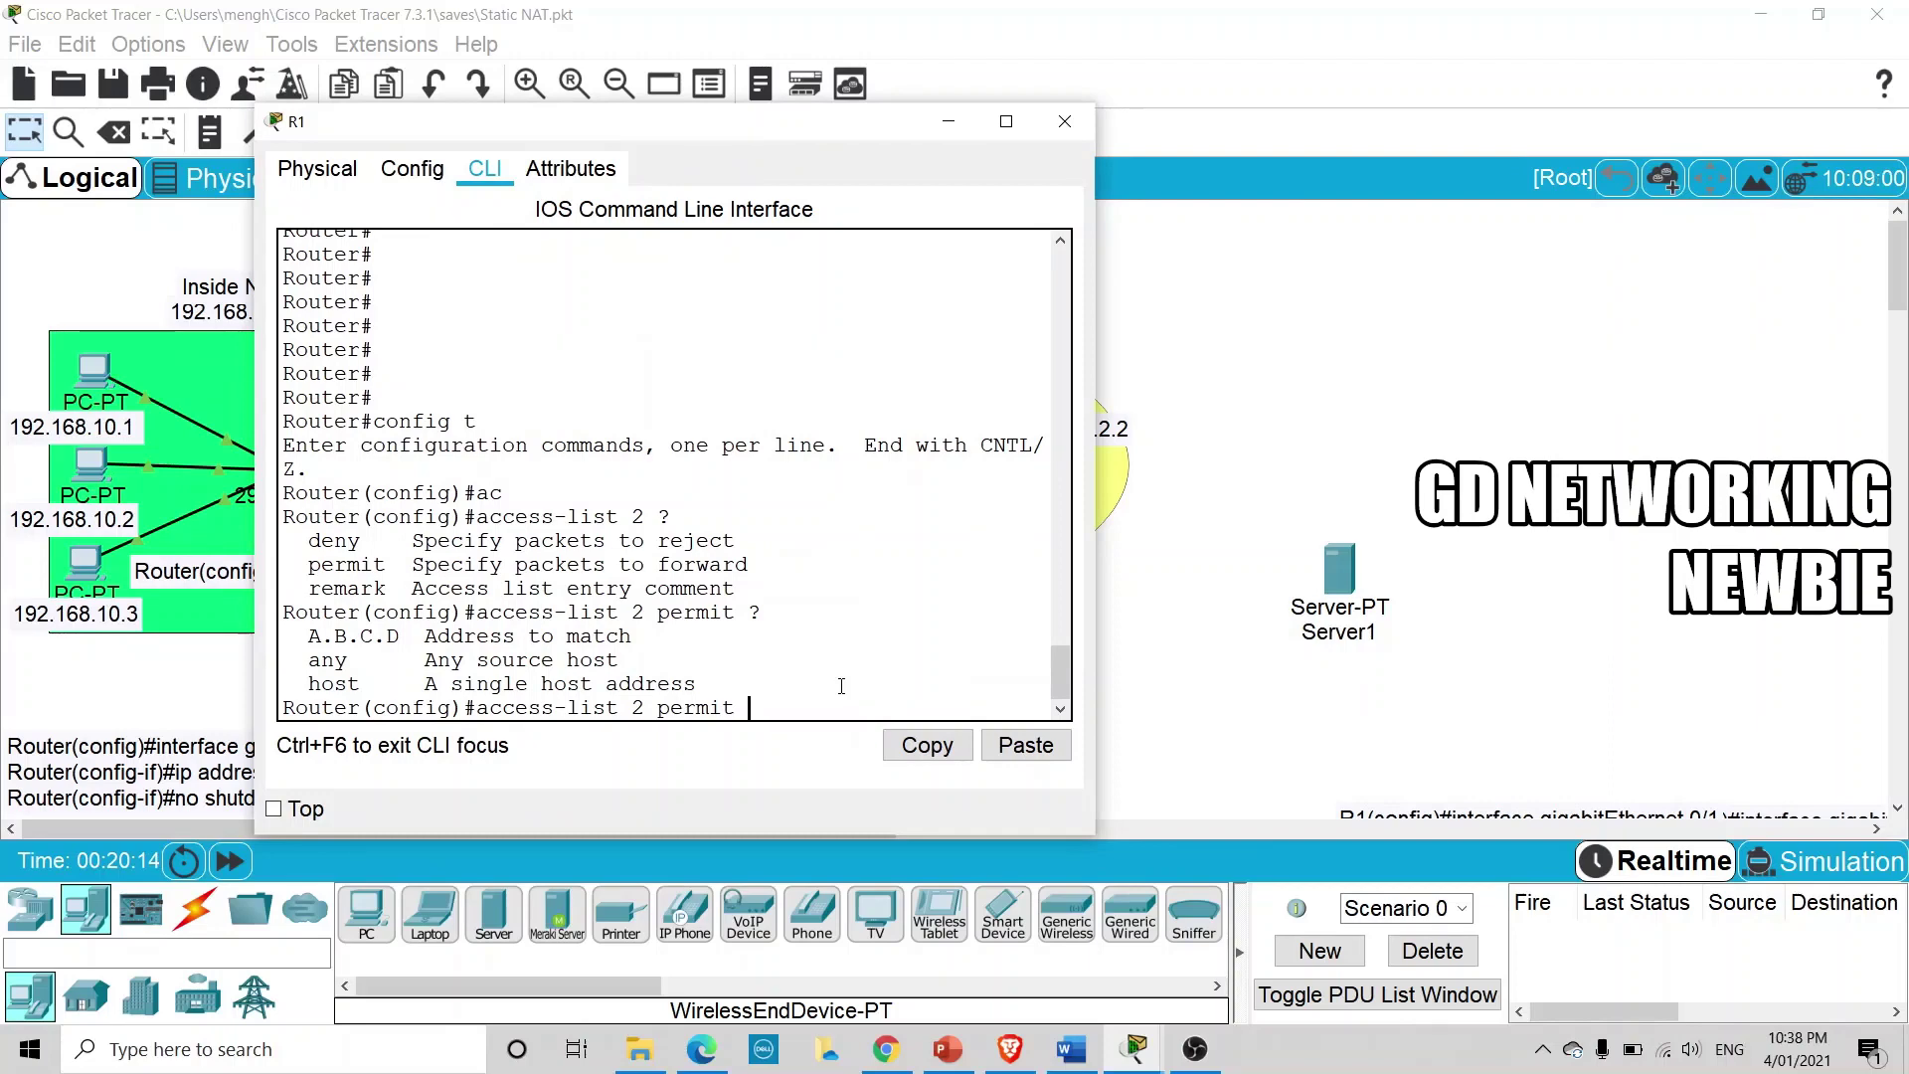
text(192.168.10.0)
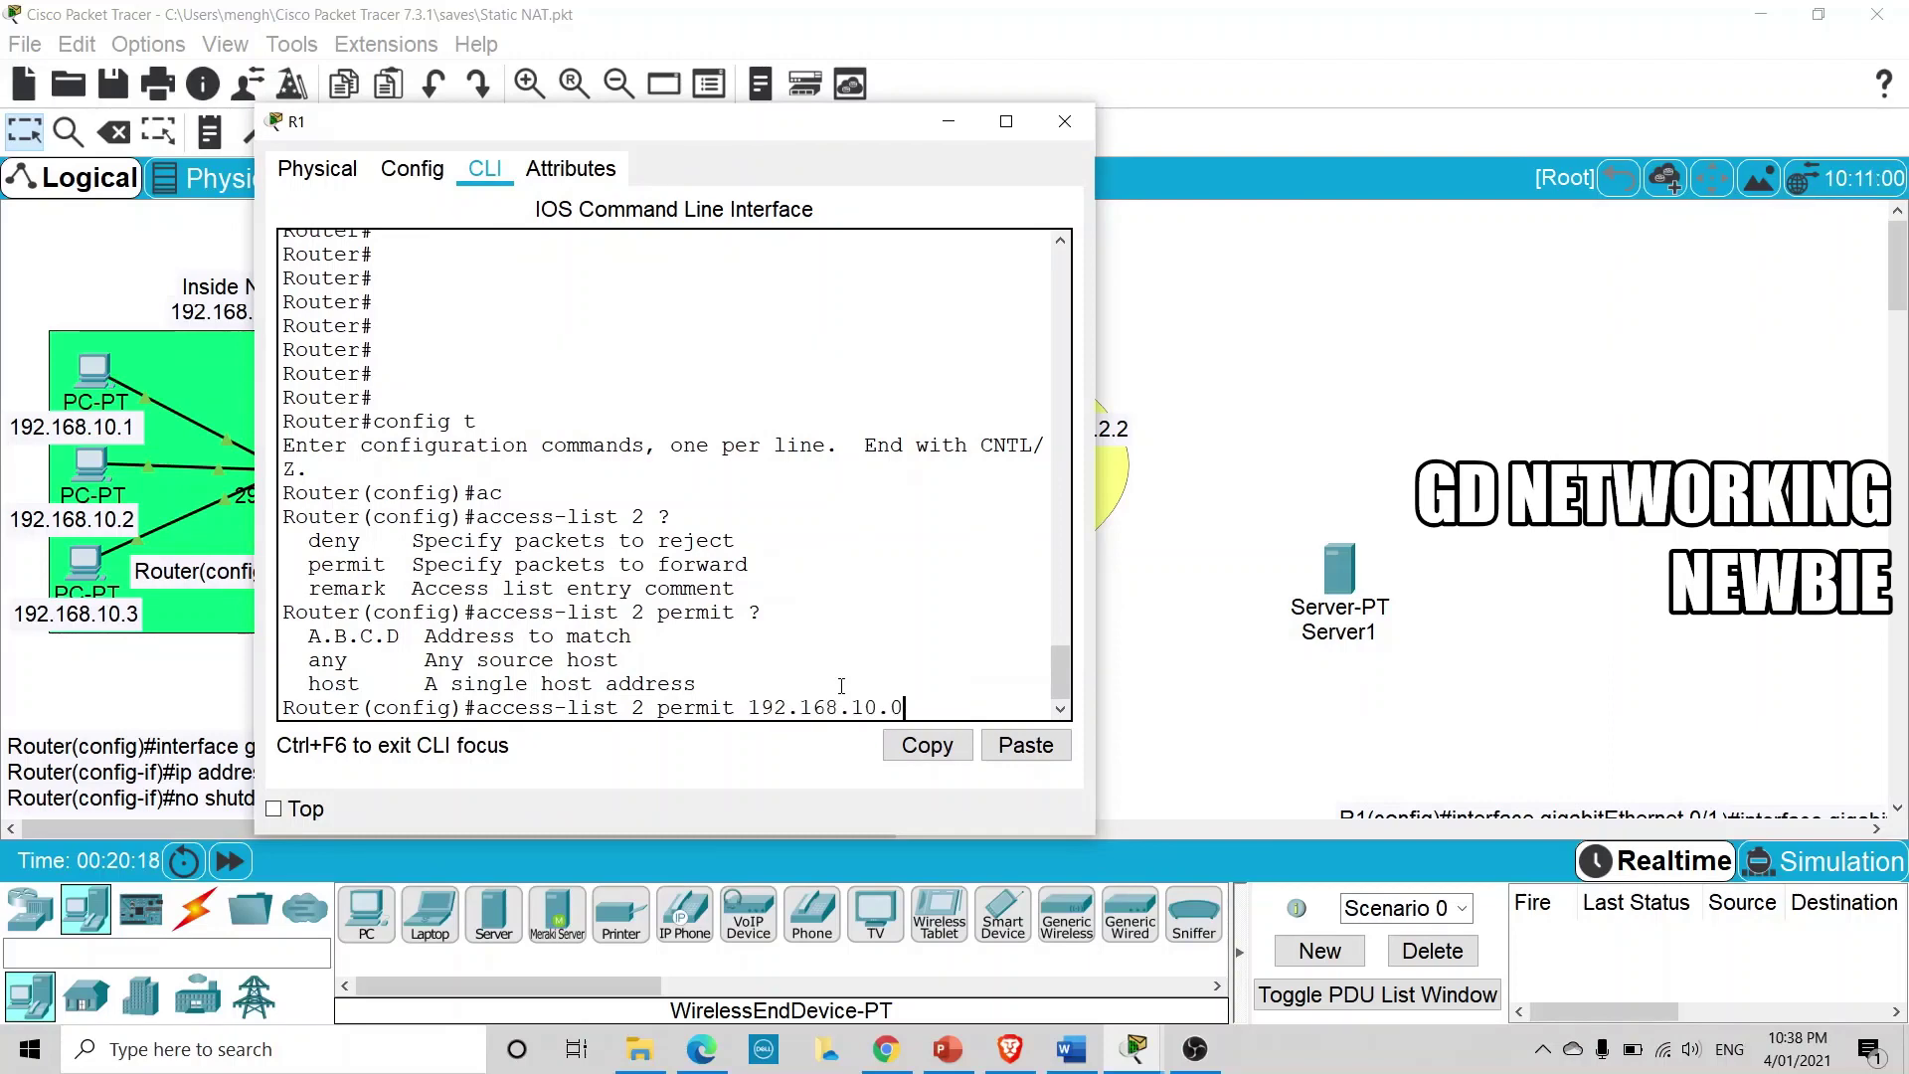
drag(648, 136, 1000, 183)
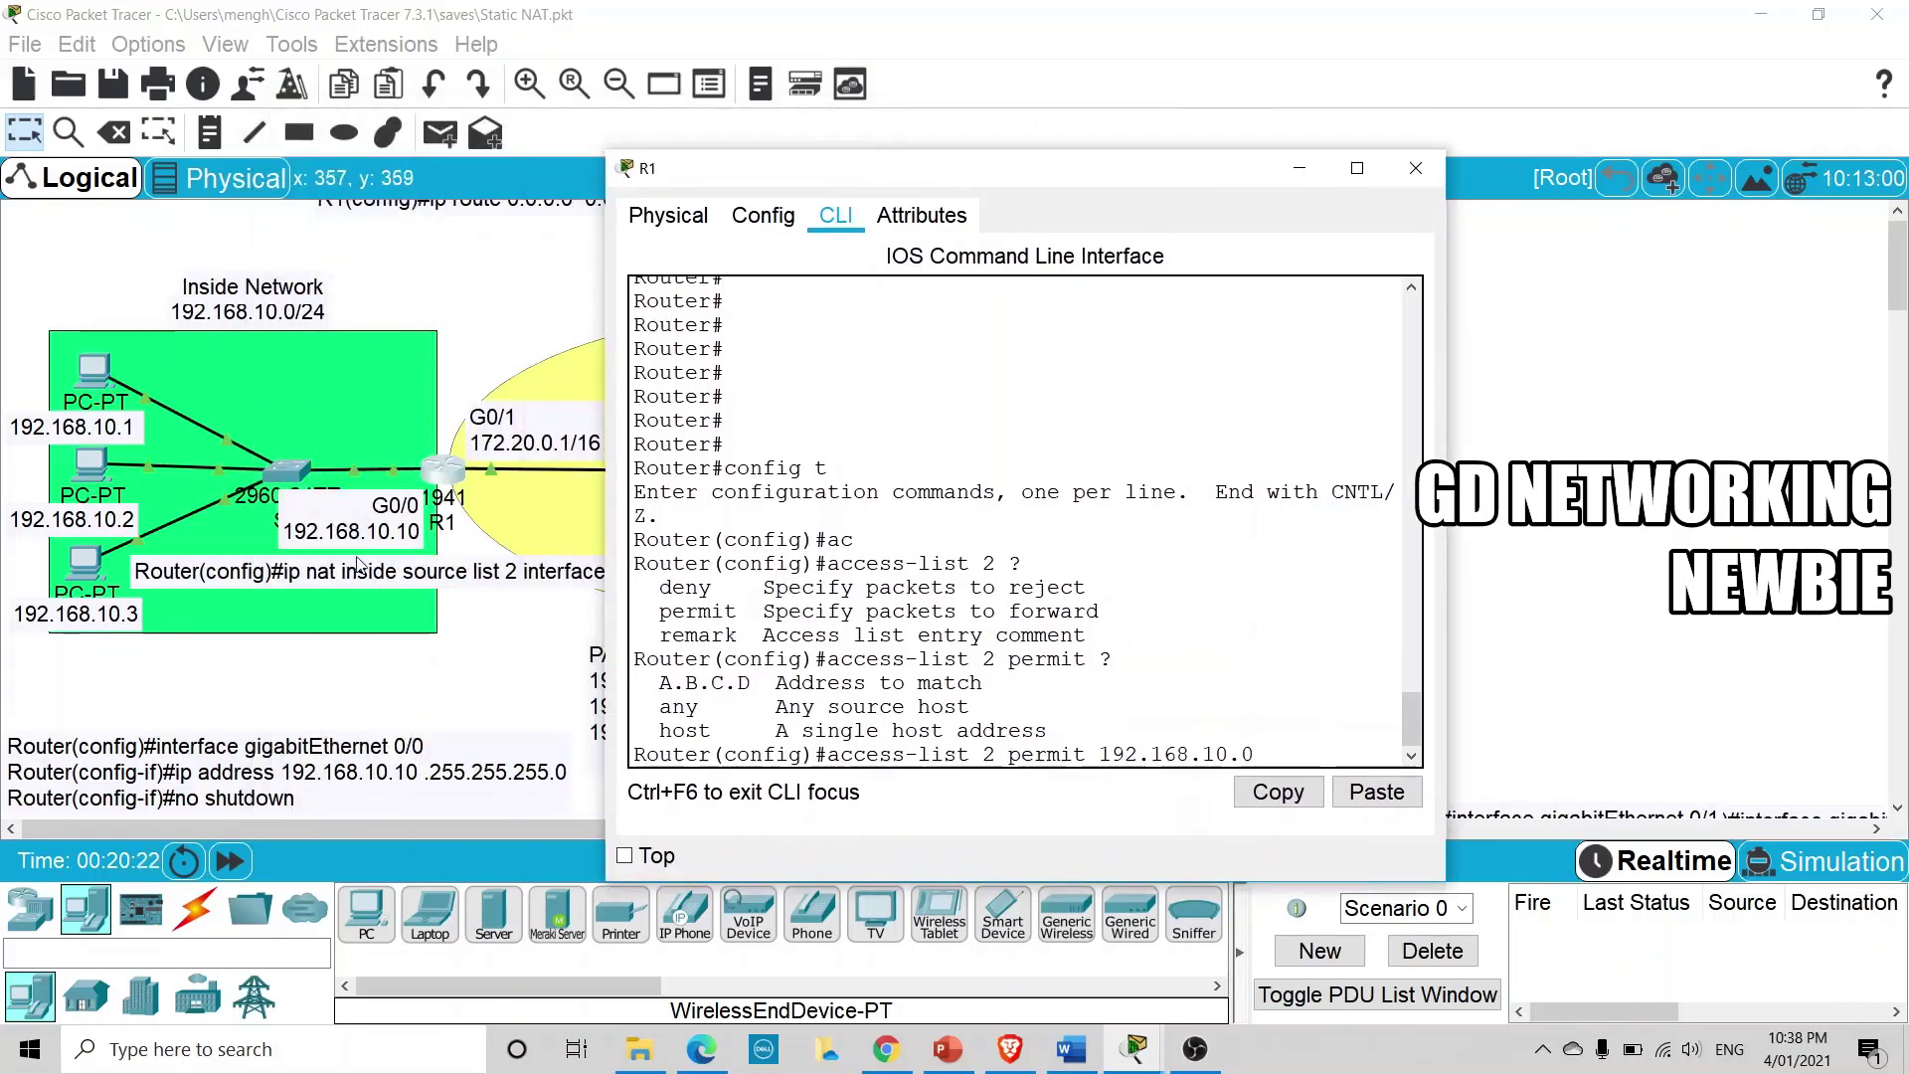
drag(902, 187, 724, 192)
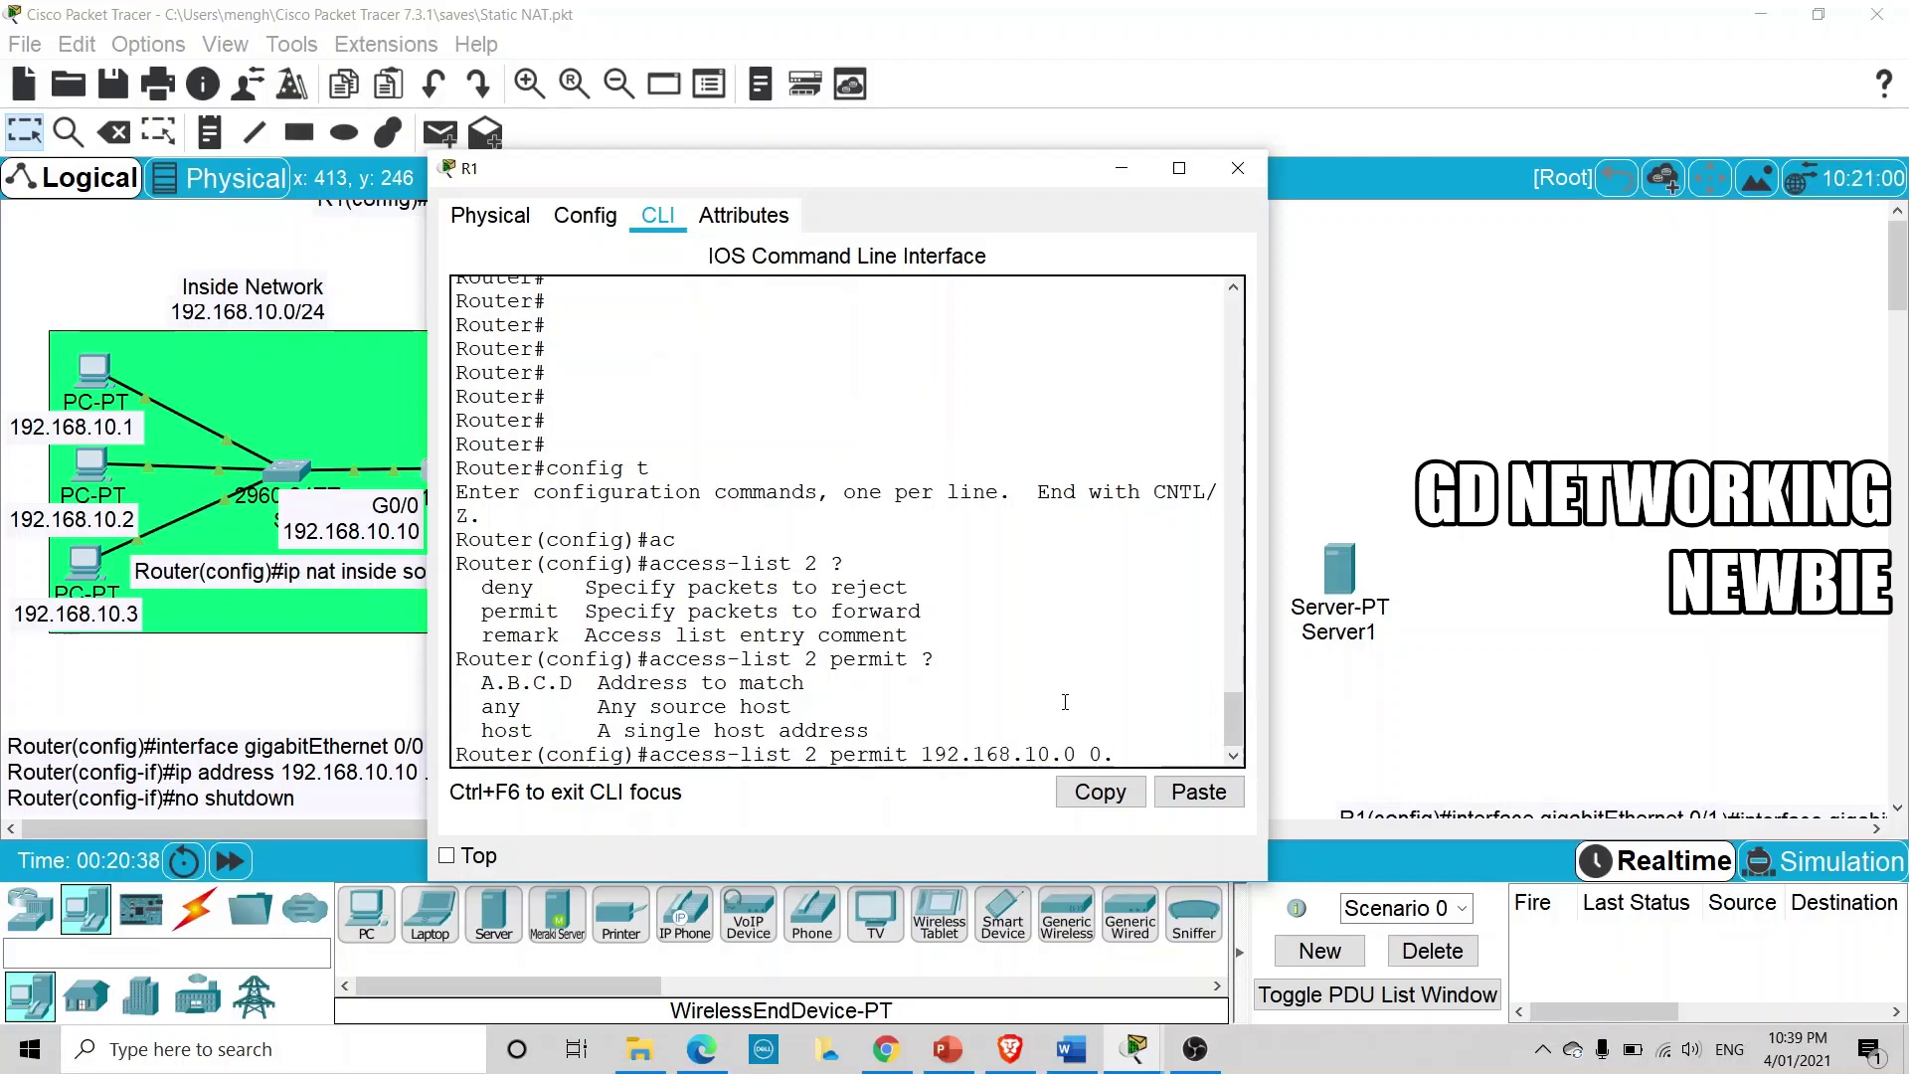
text(0.0.0.255)
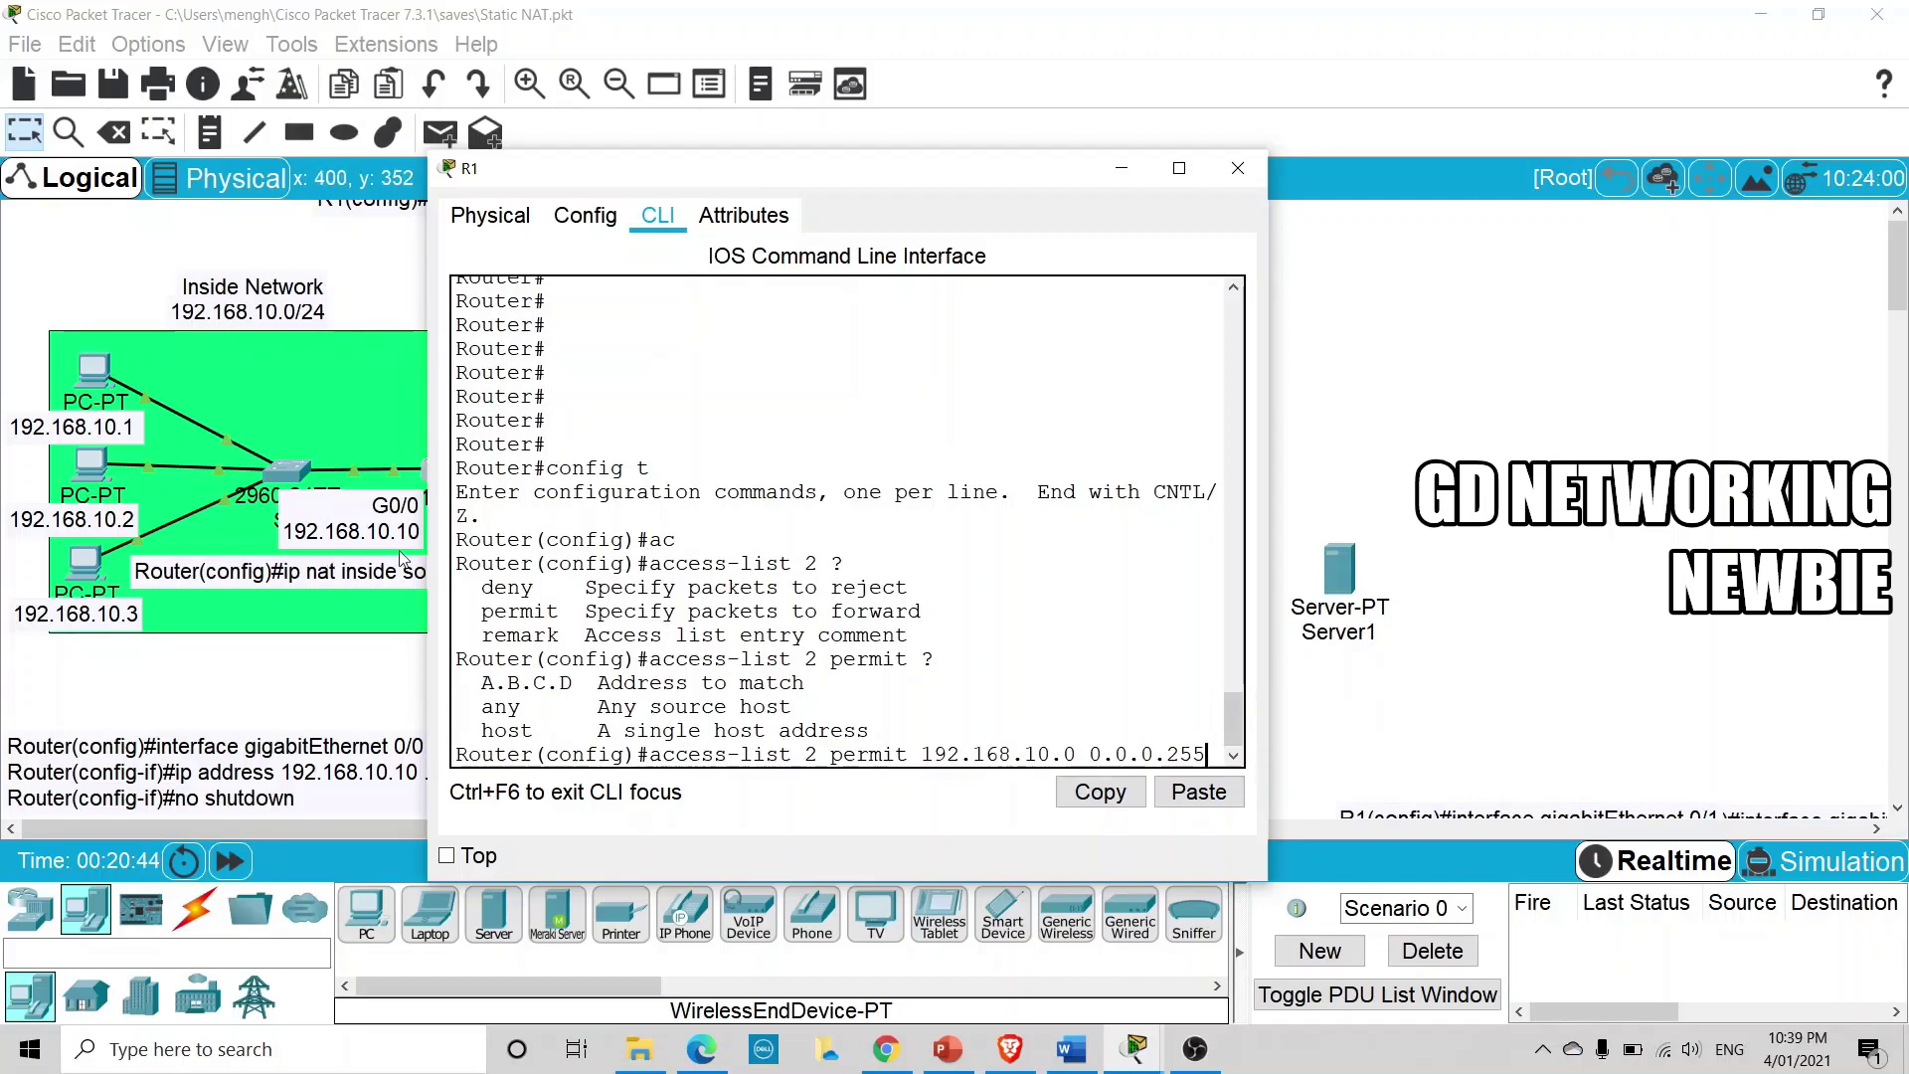
drag(430, 560, 200, 560)
text(?)
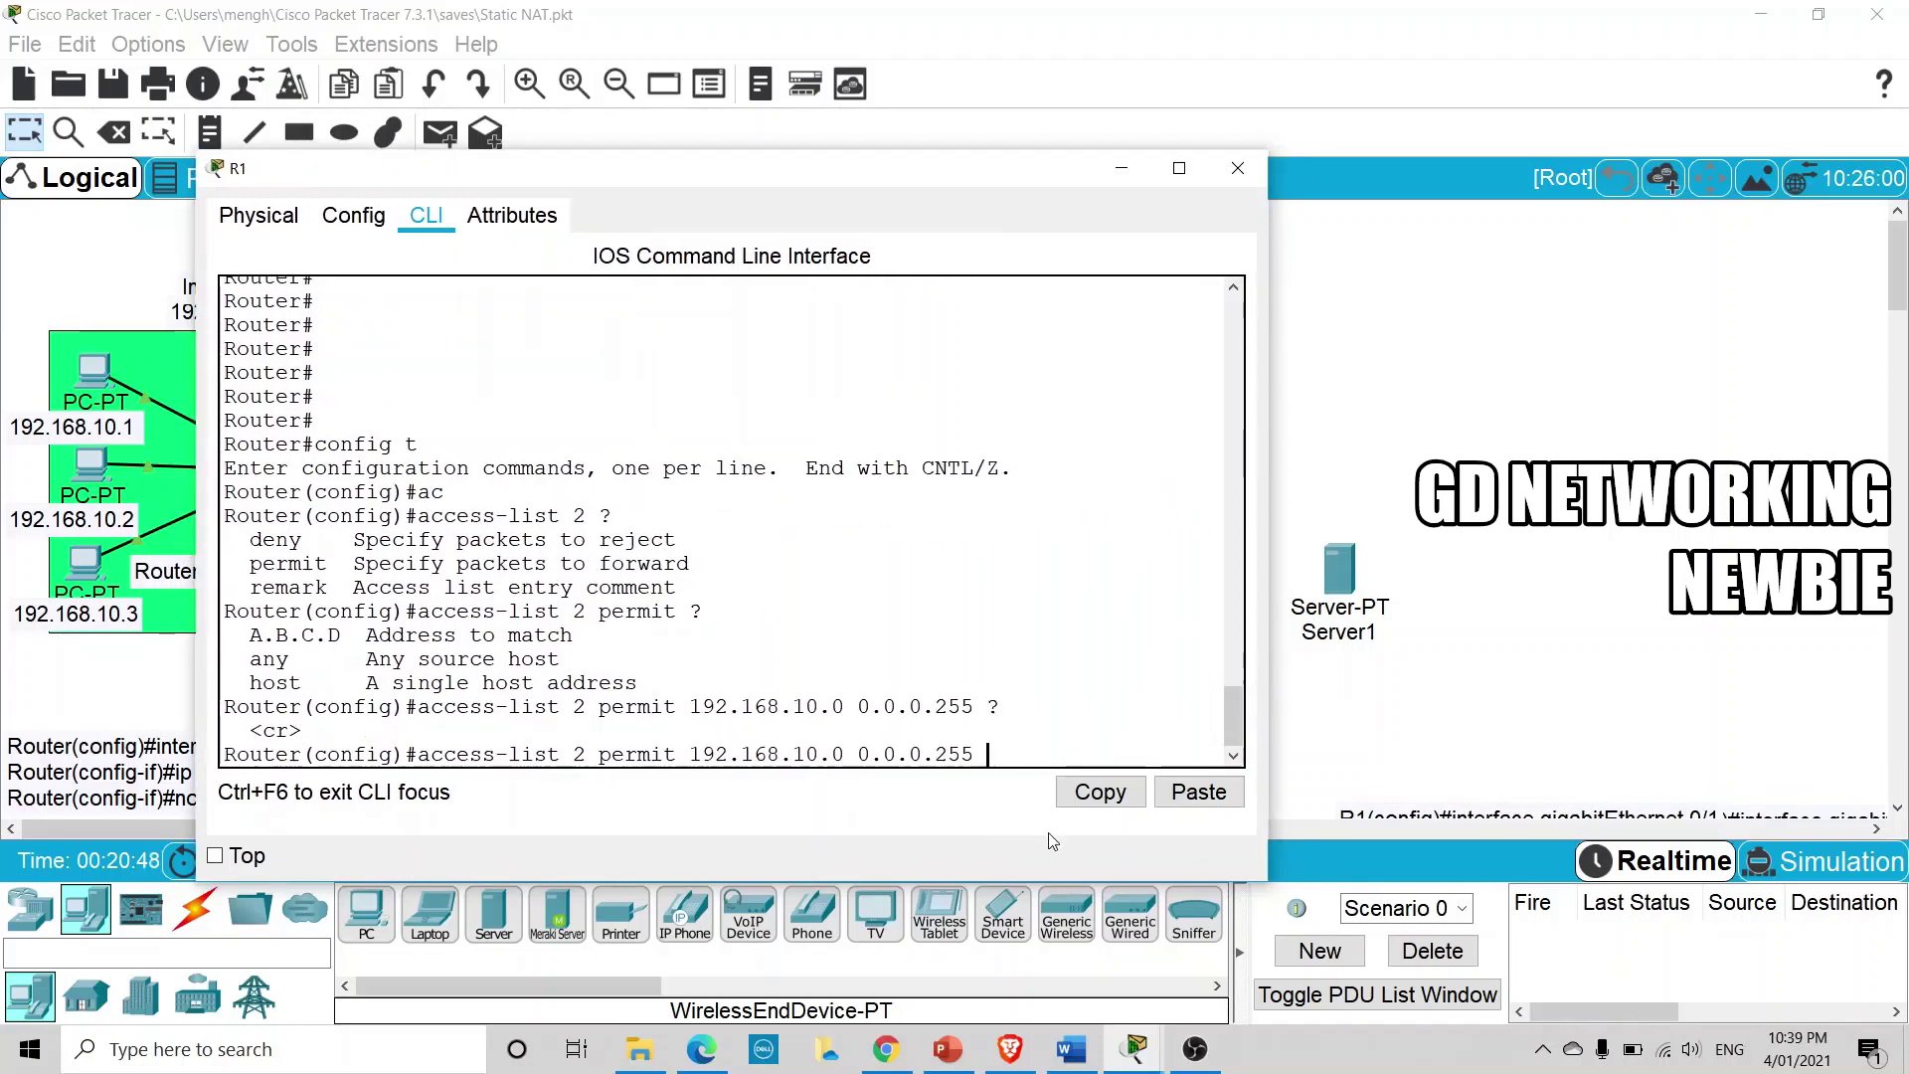
key(Return)
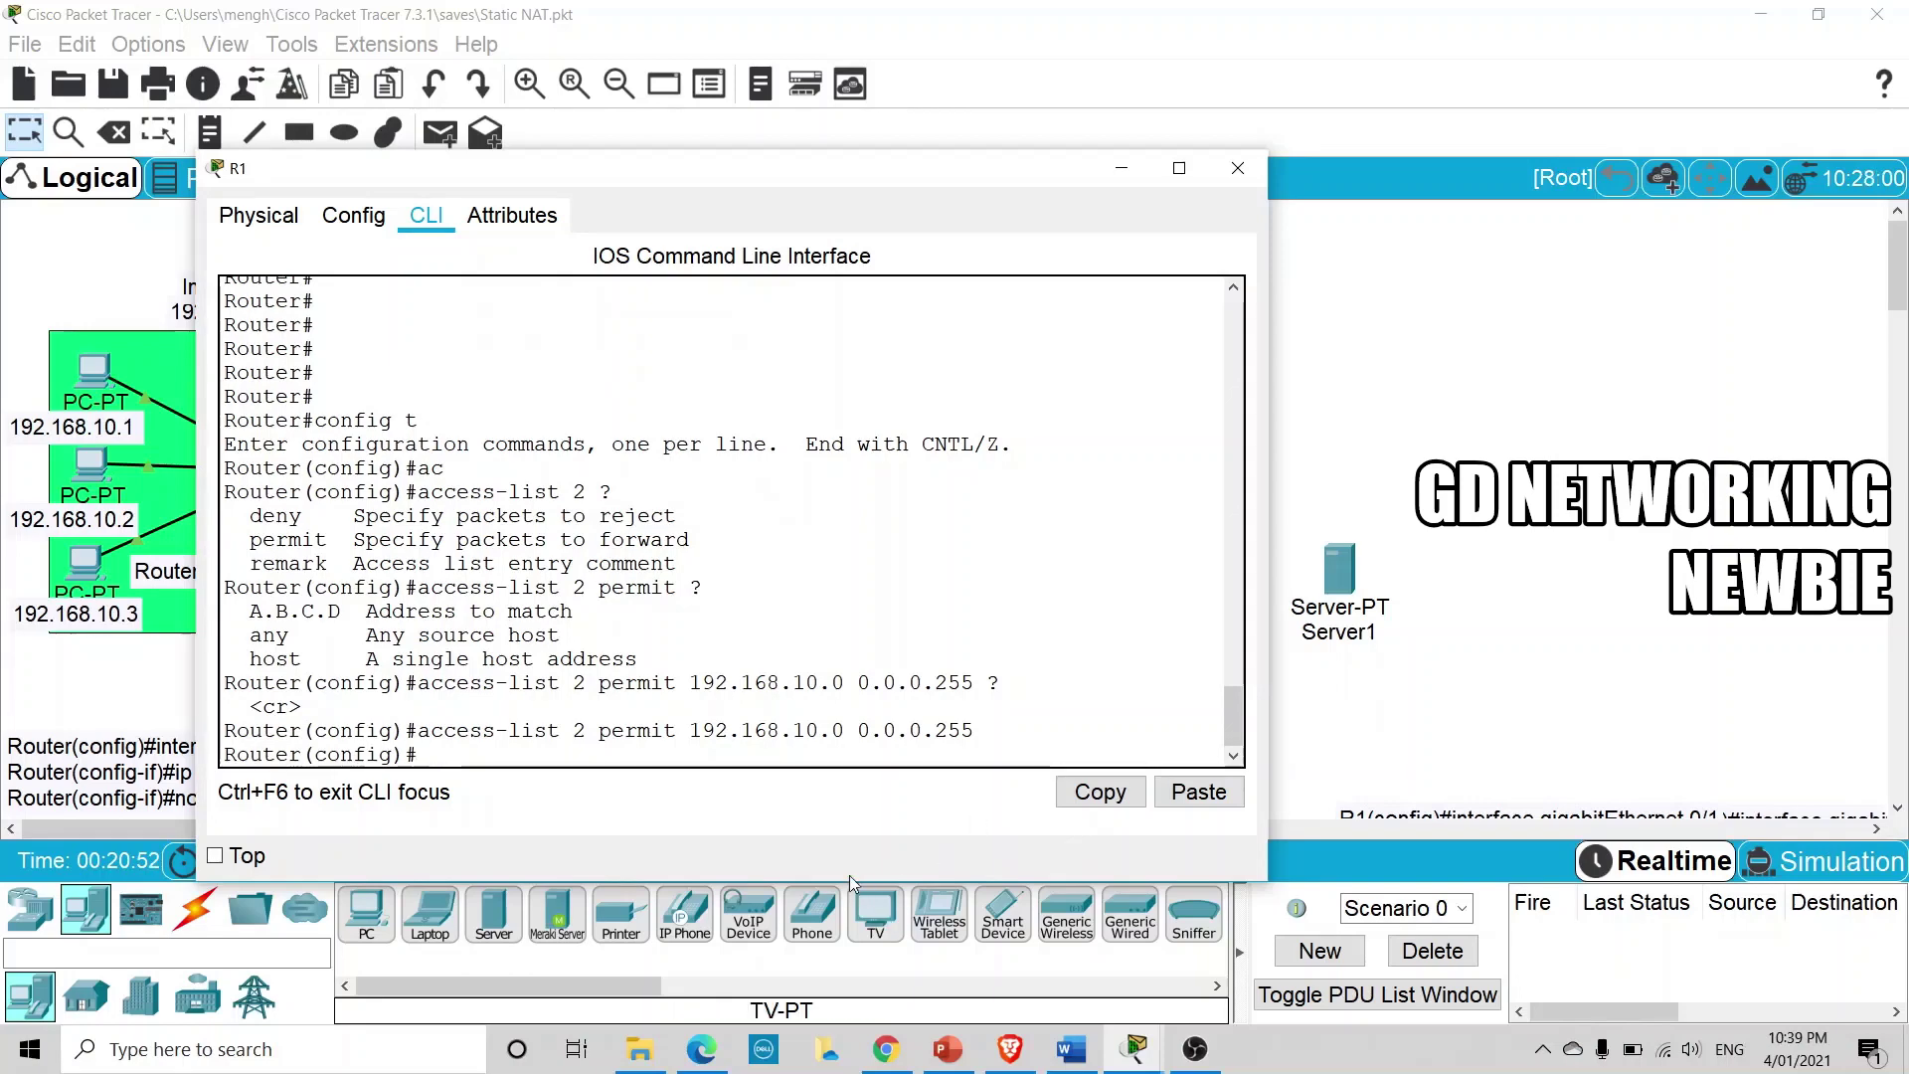
Copy the 'ip nat inside source list 2 ... overload' text from the canvas note
click(1122, 171)
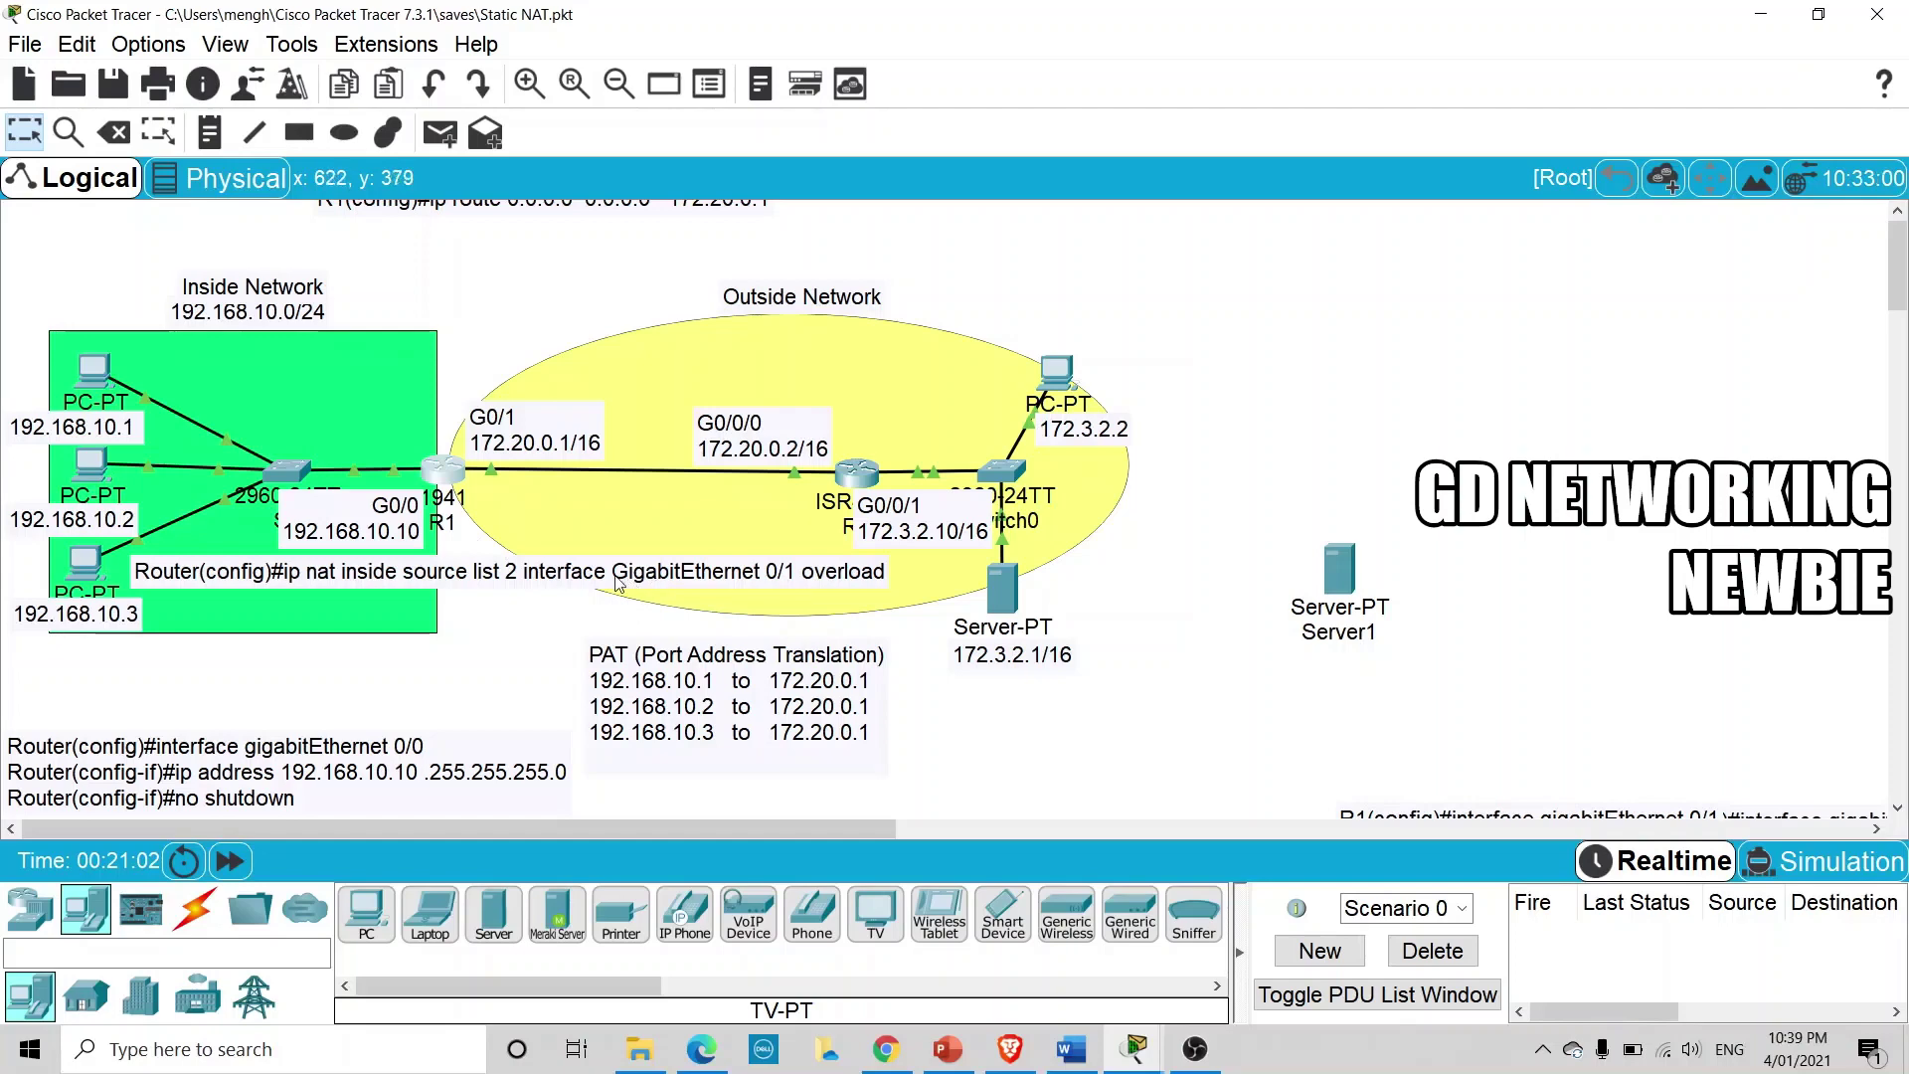
click(438, 585)
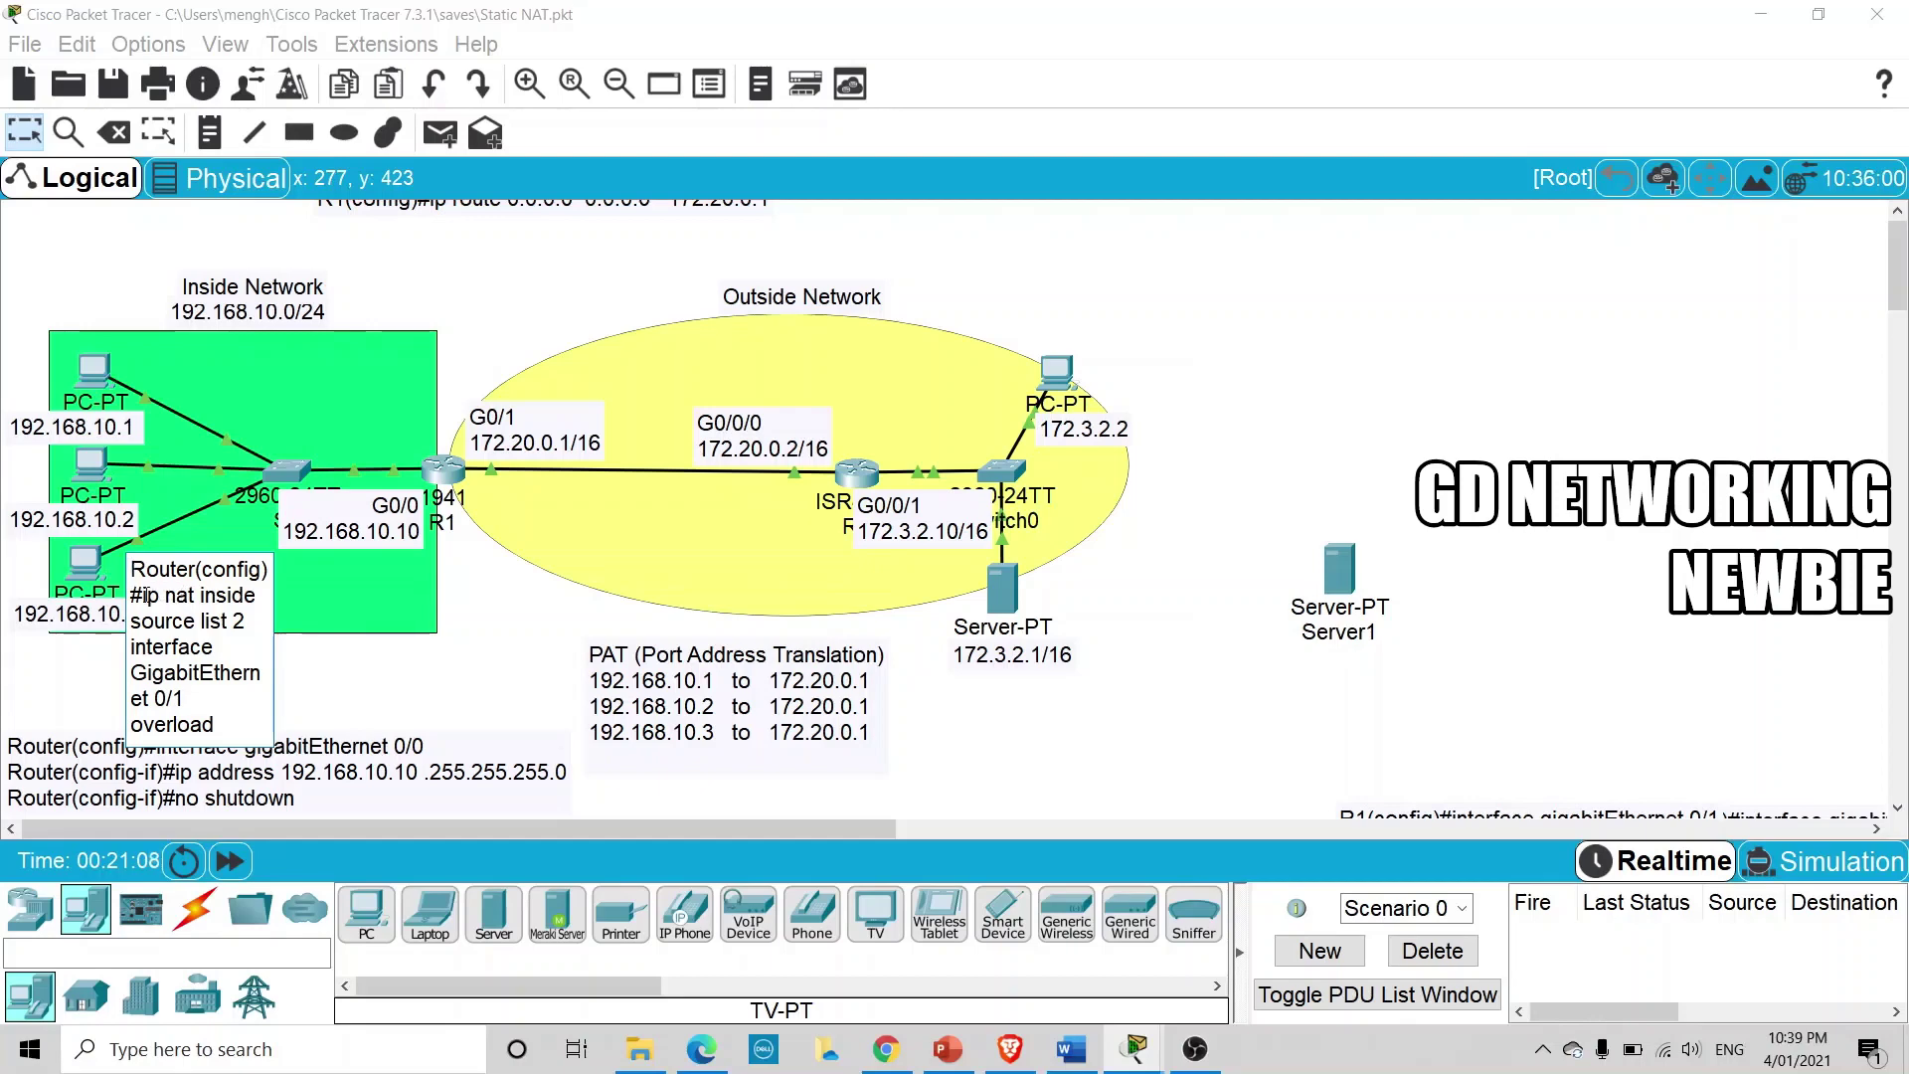
drag(144, 595, 238, 719)
key(ctrl+c)
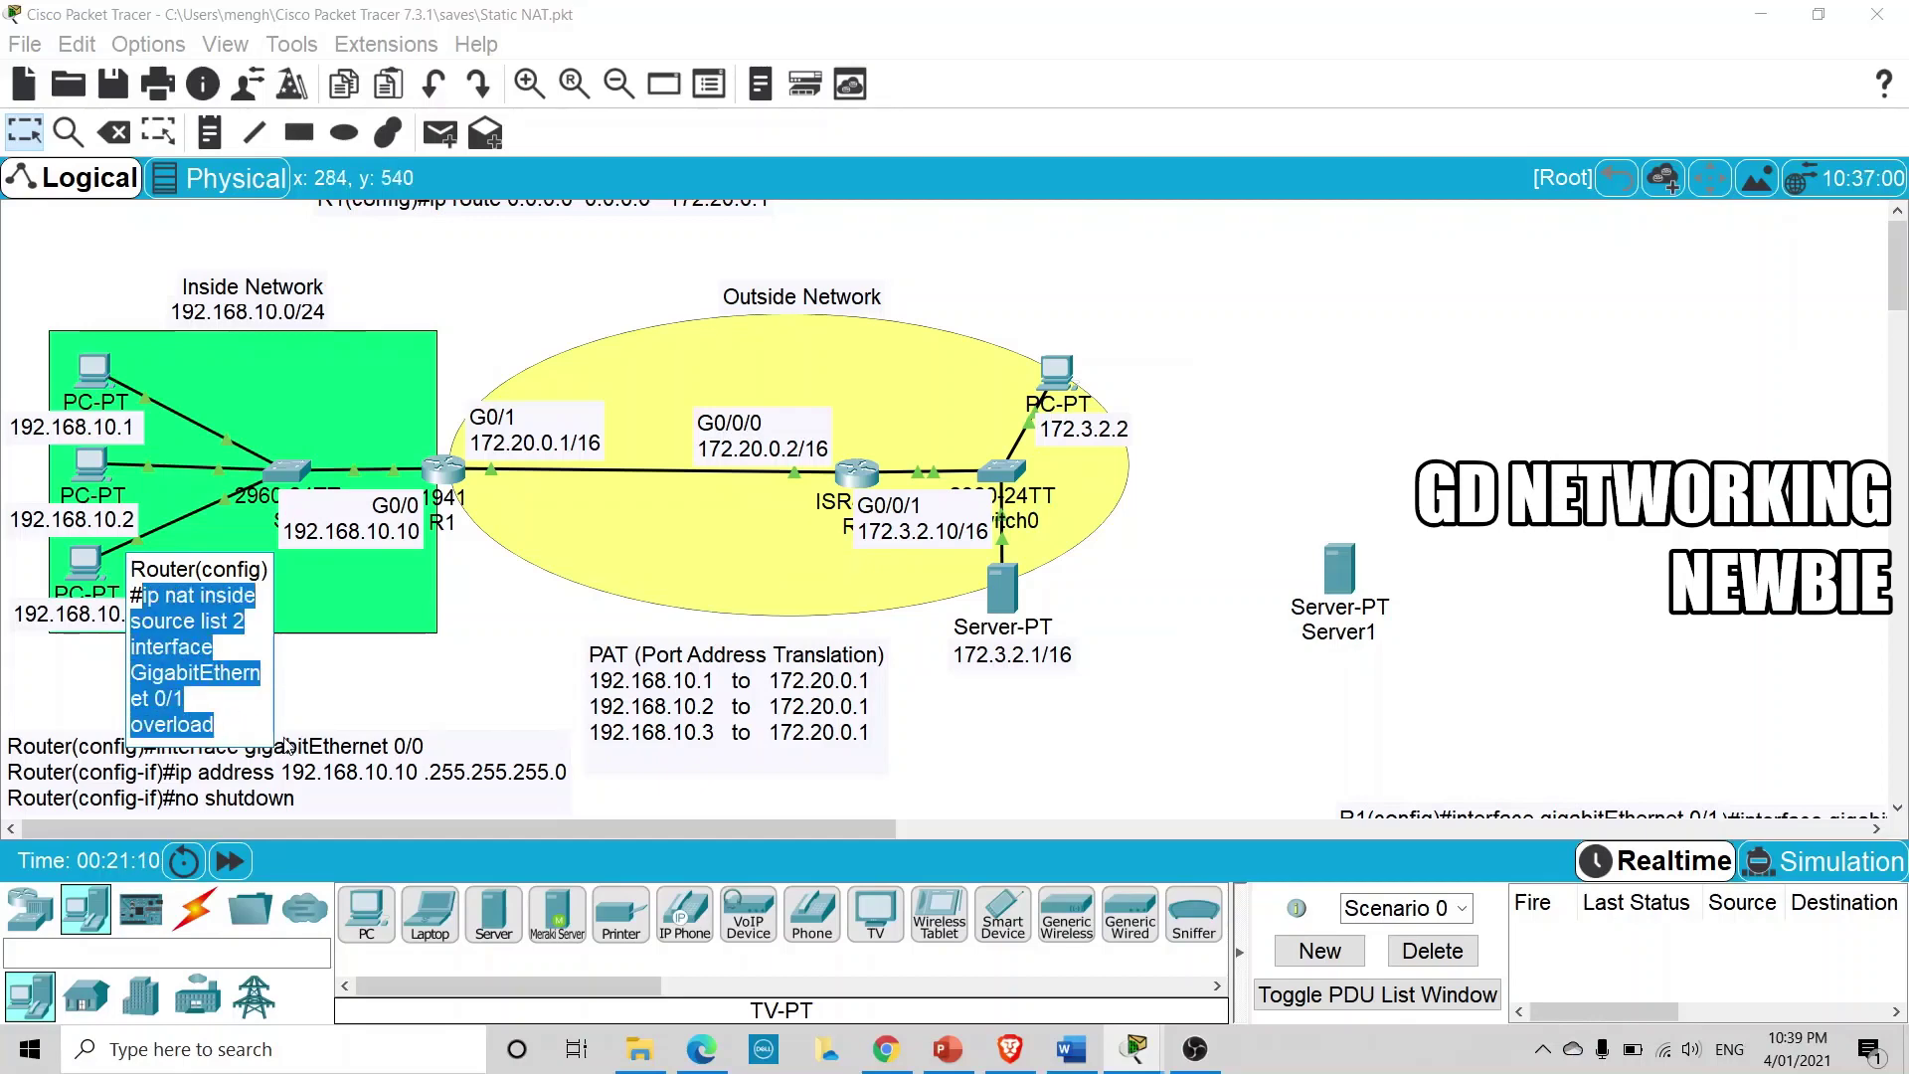
Paste the PAT overload command into R1's CLI and submit it
click(441, 503)
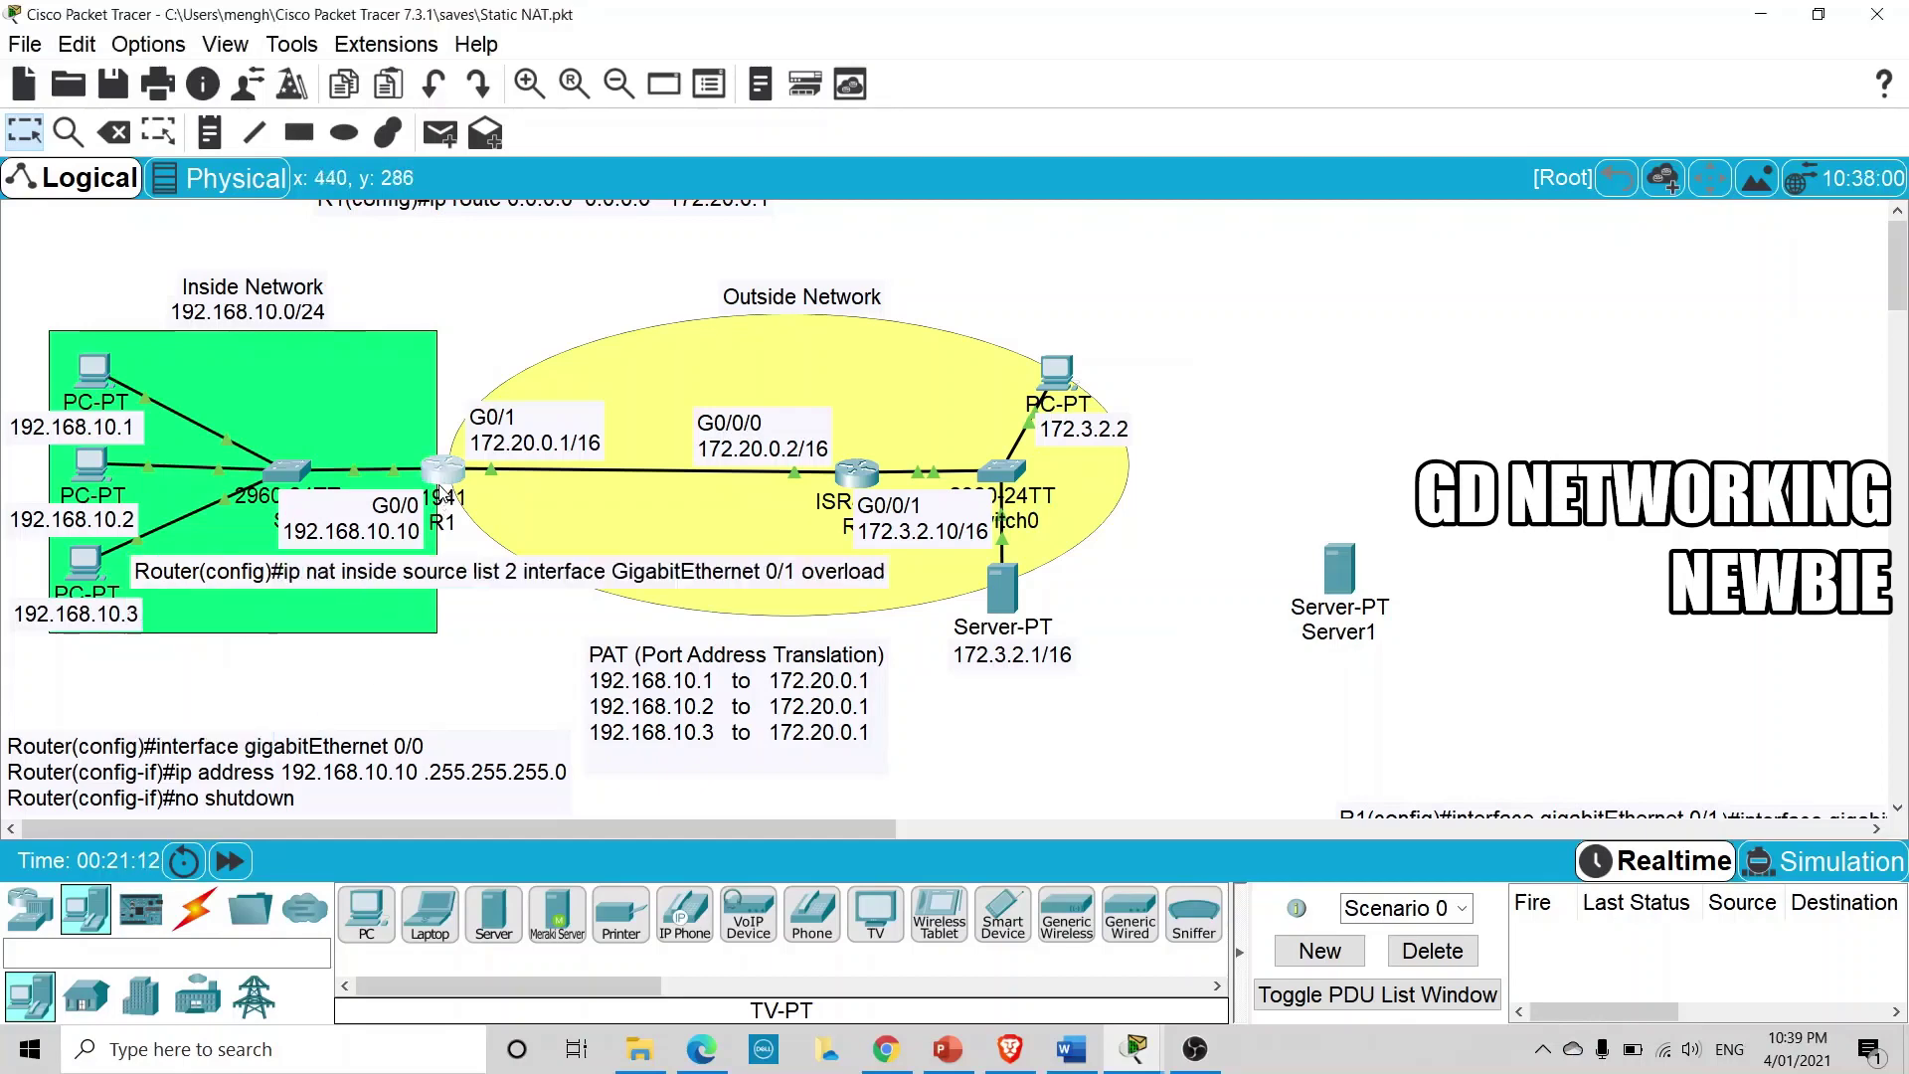
right_click(520, 761)
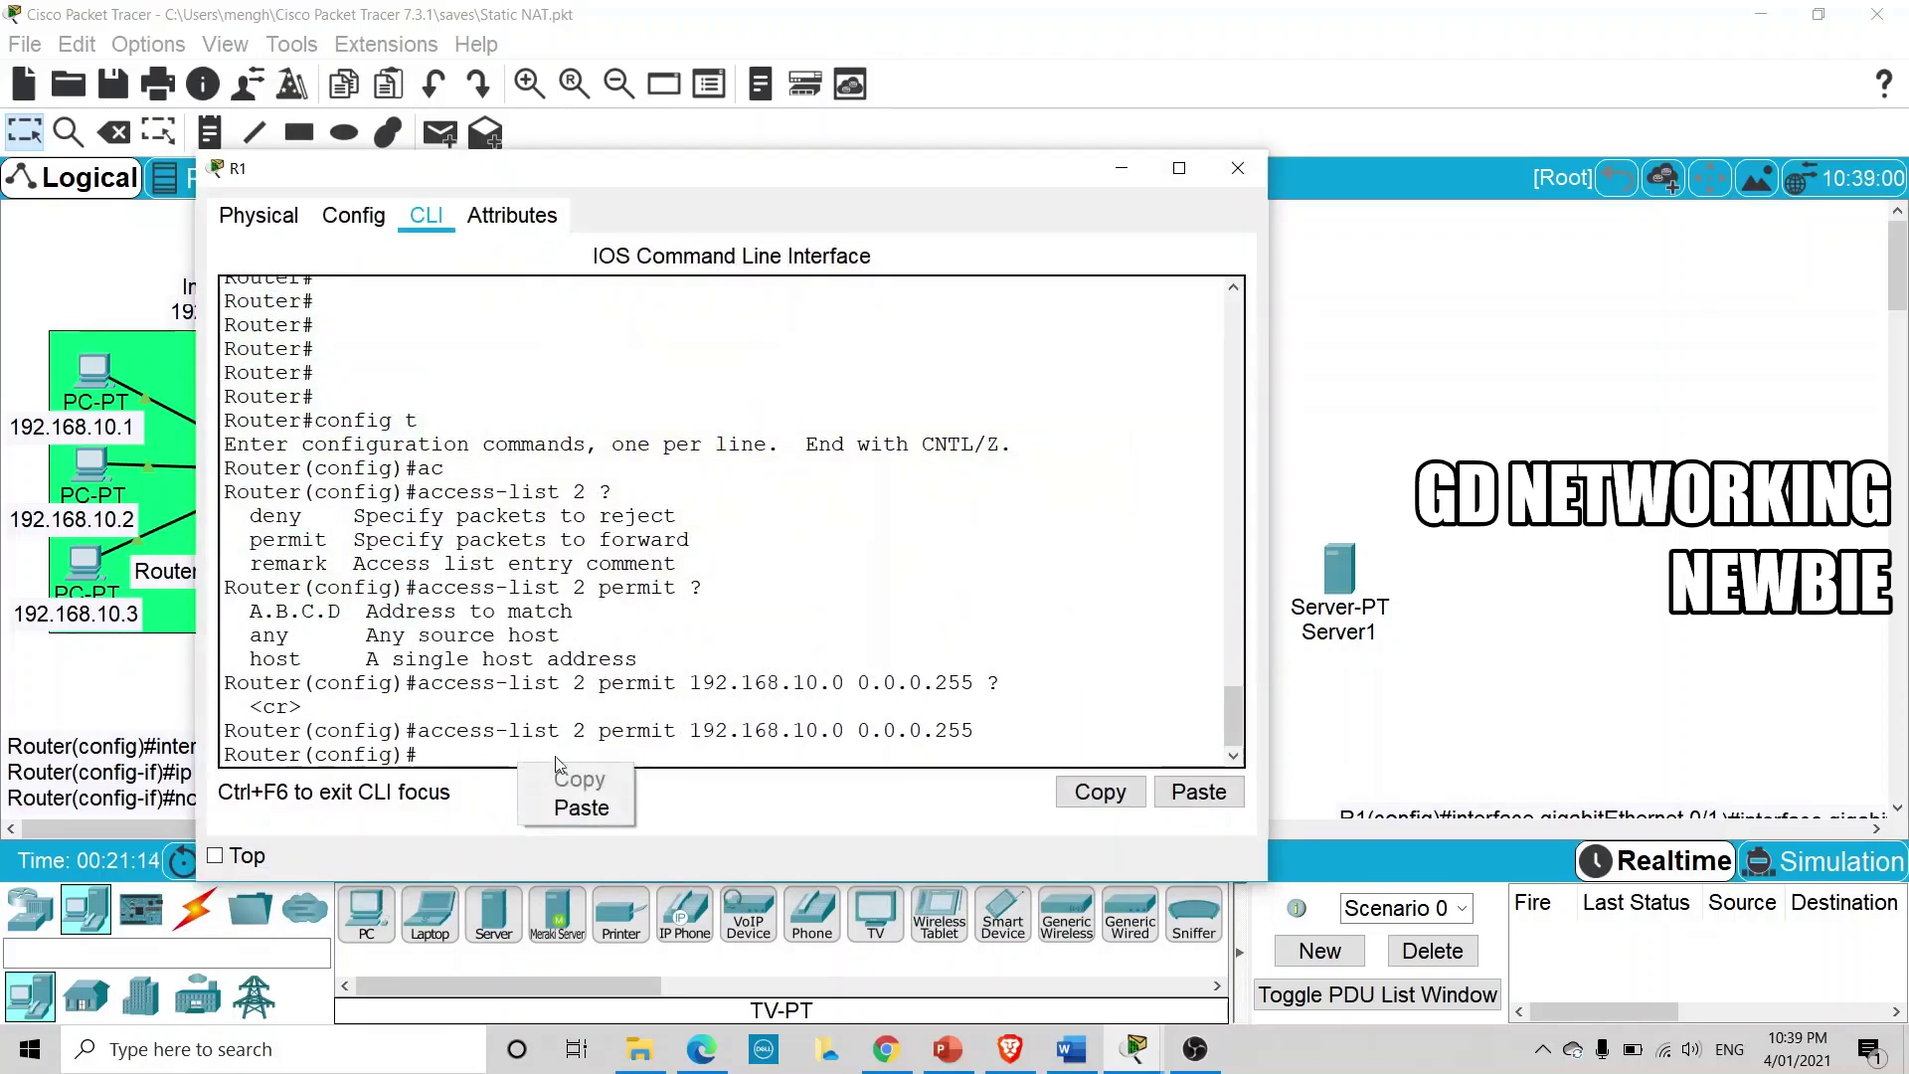
click(580, 806)
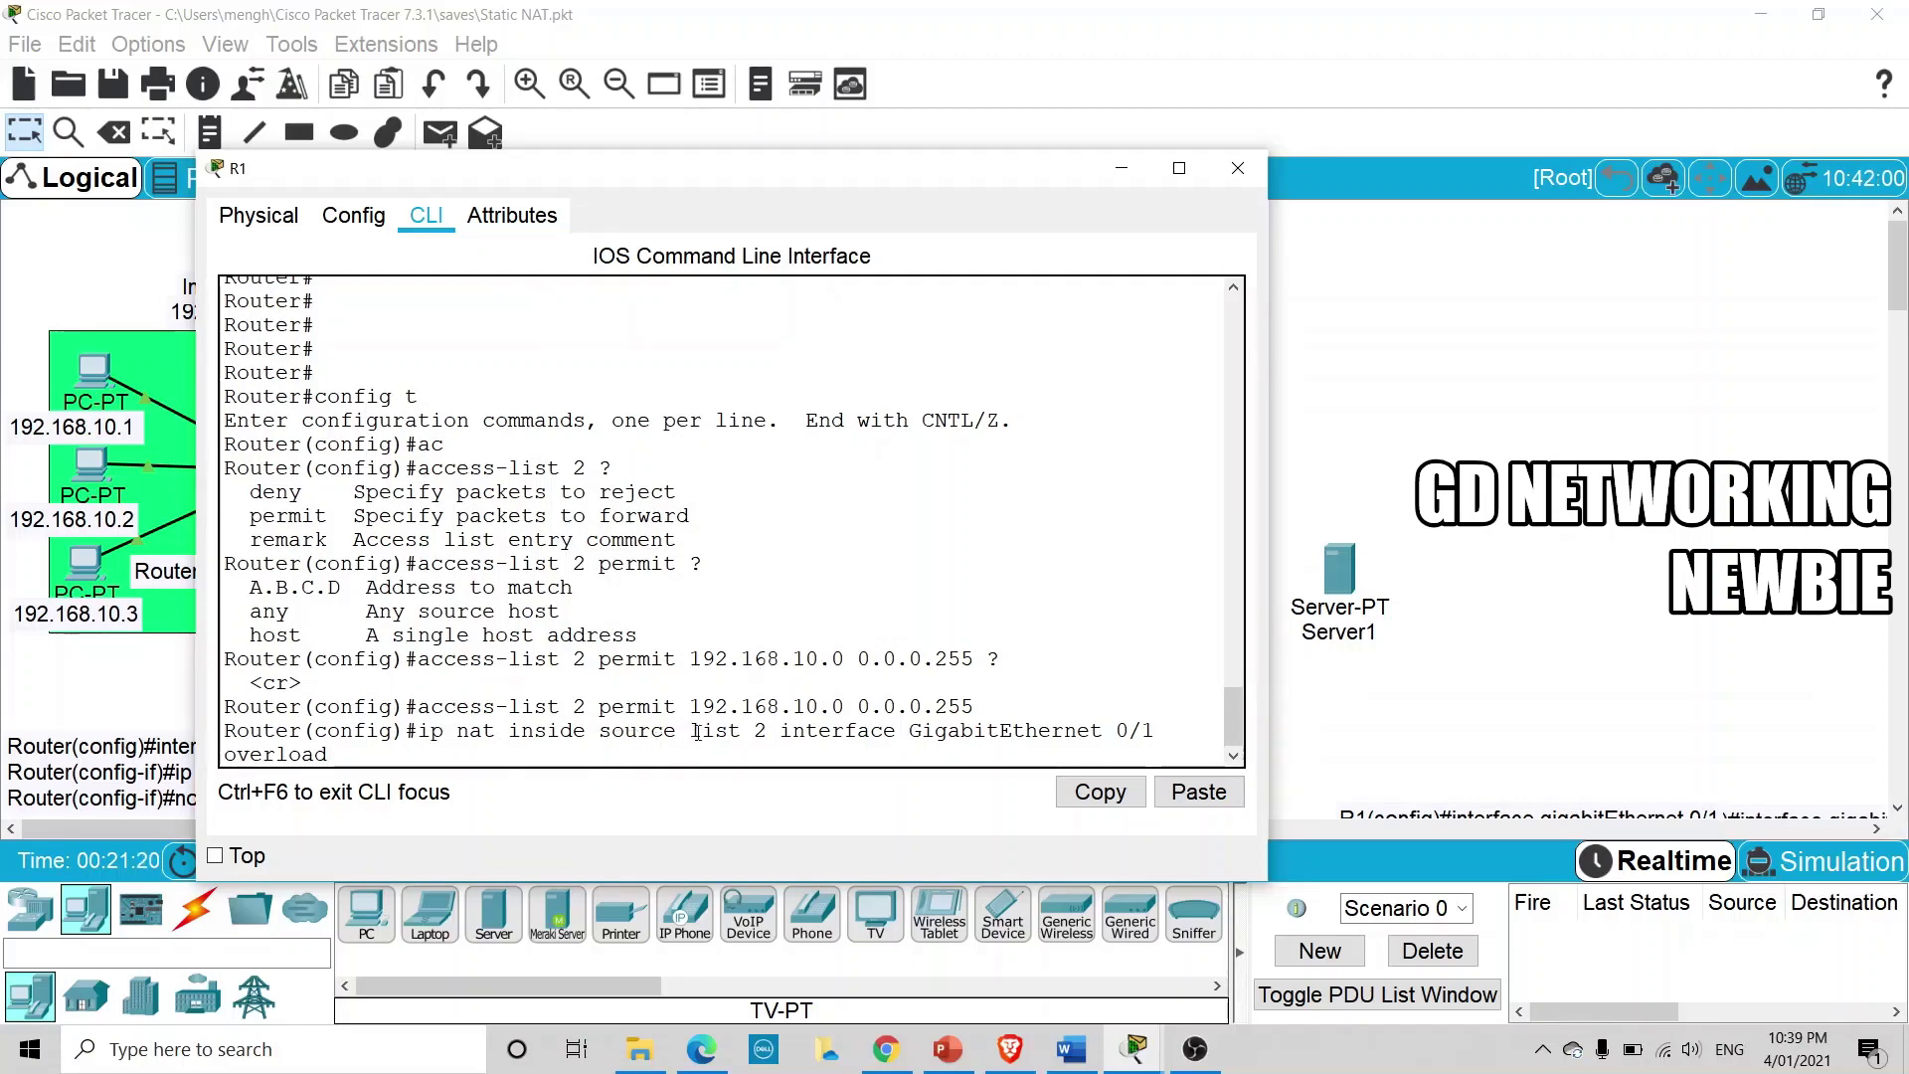
drag(693, 733, 861, 738)
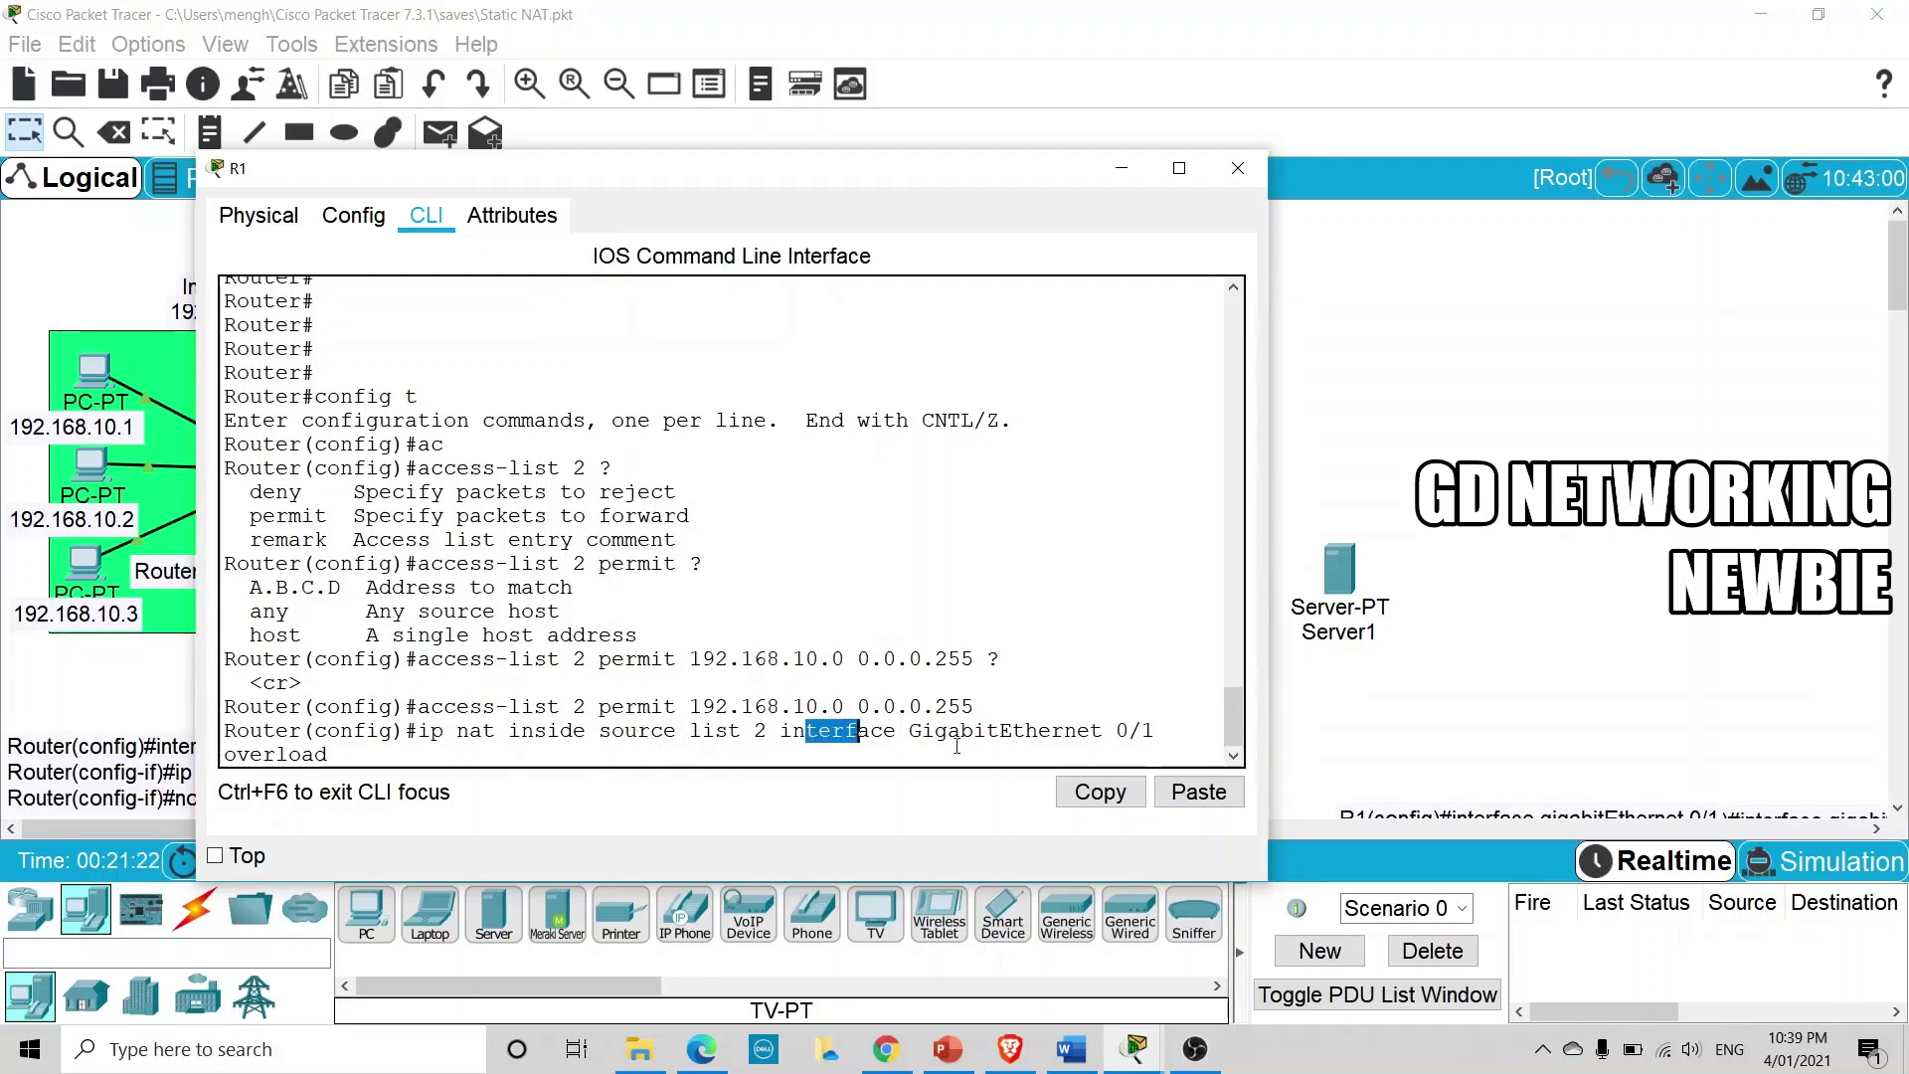
click(1124, 177)
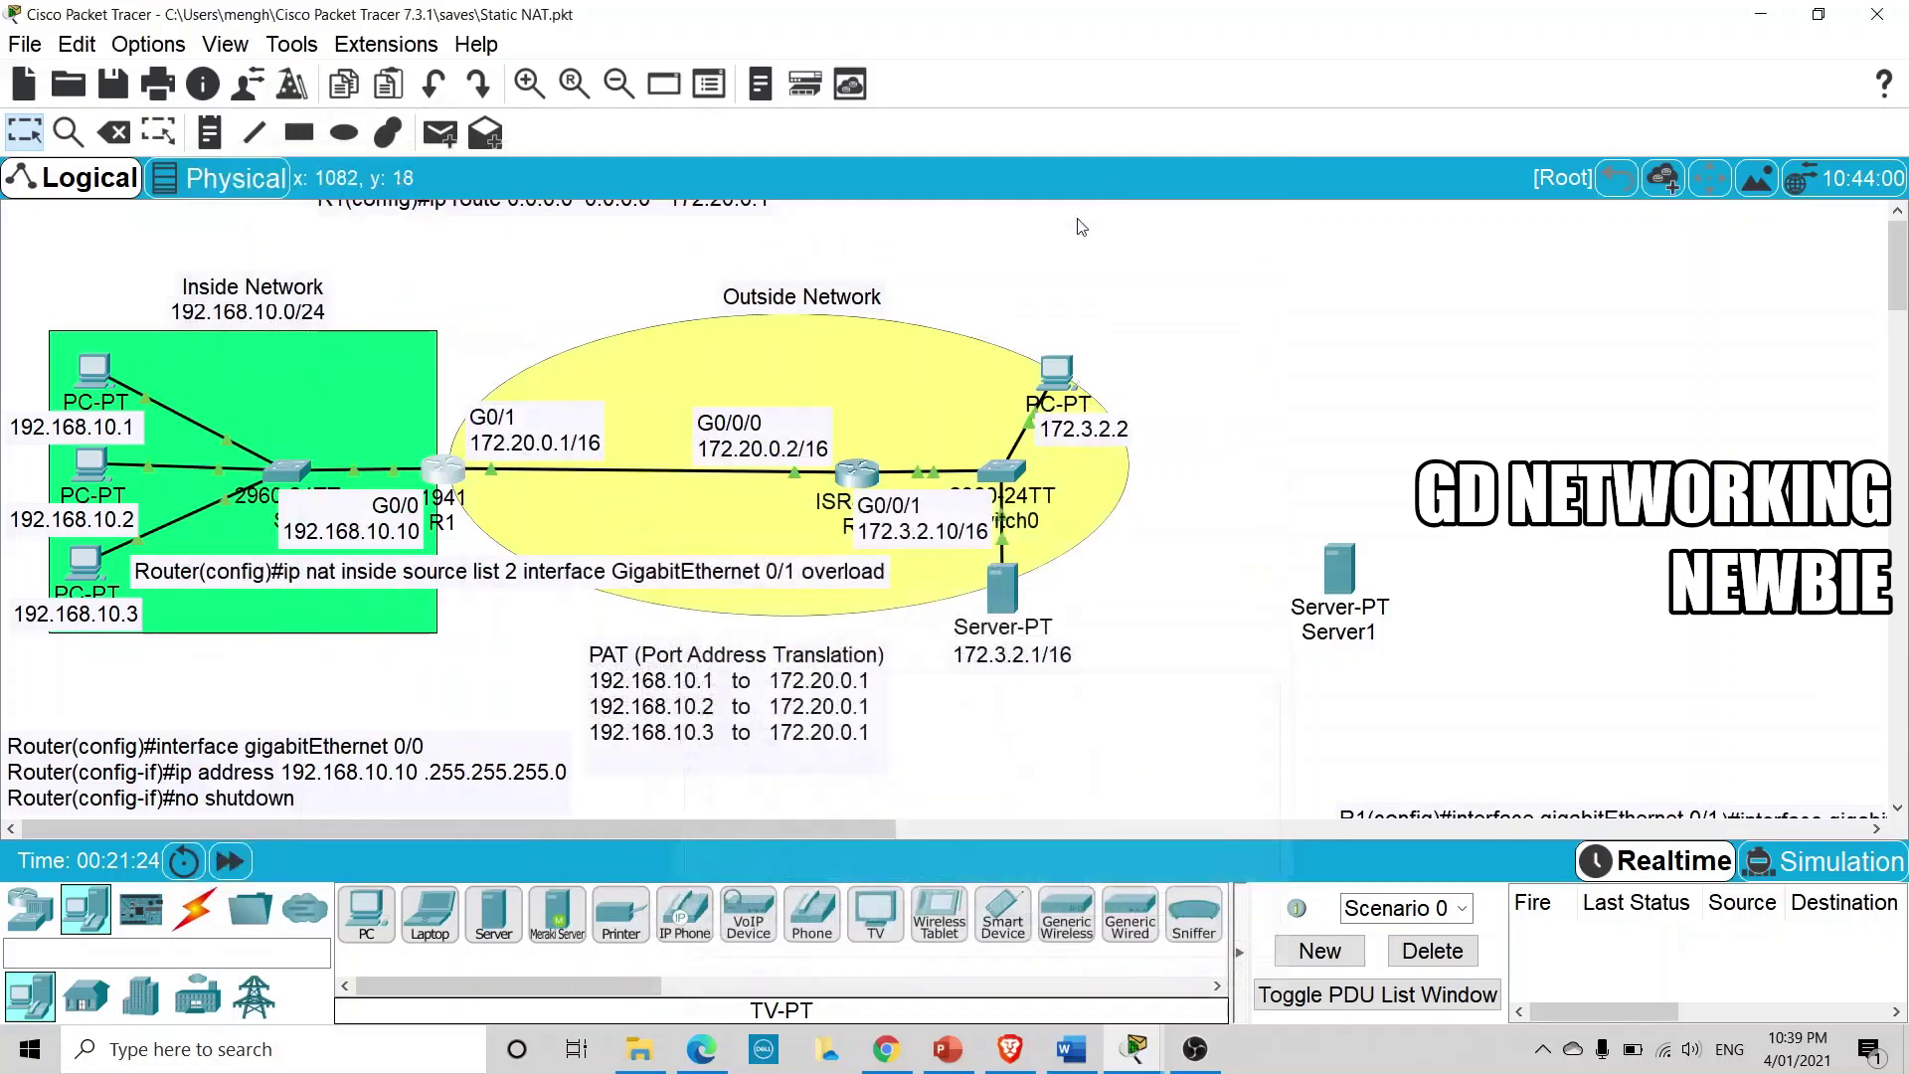
click(443, 469)
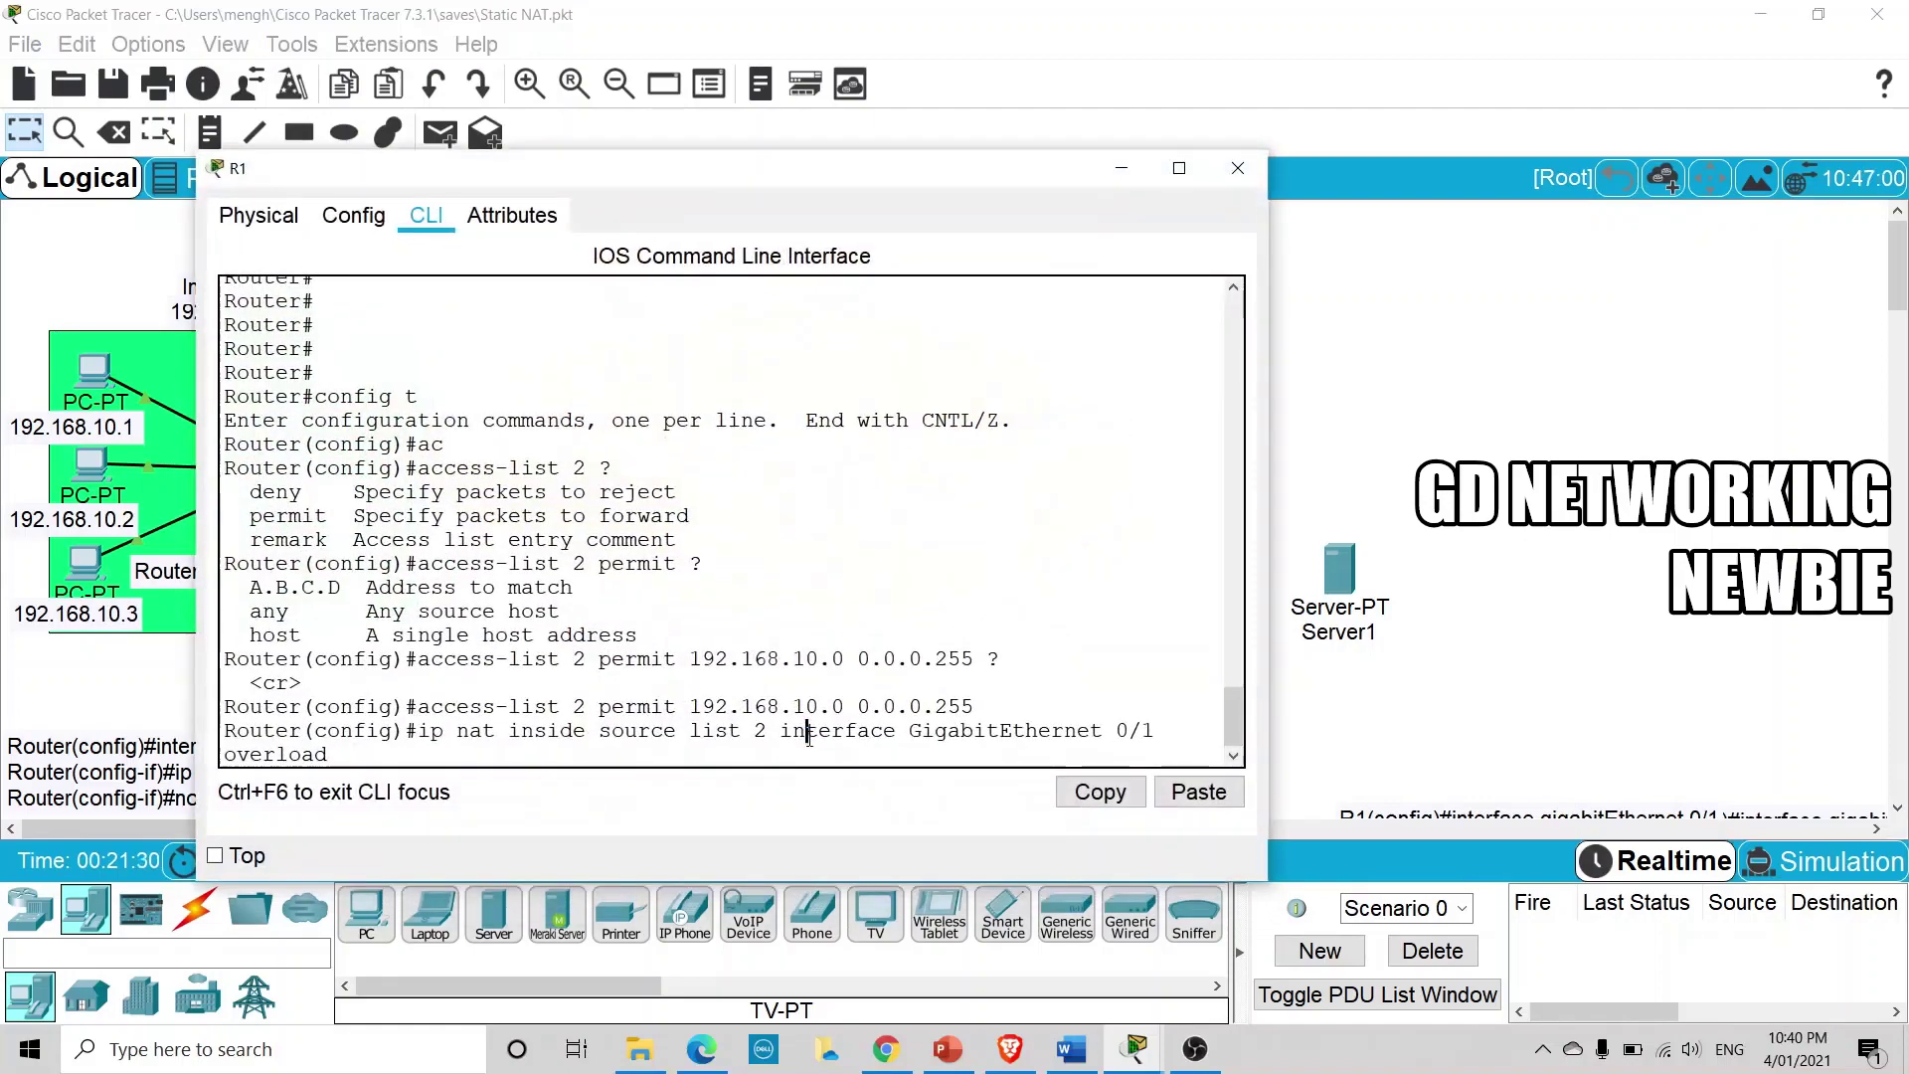
key(Return)
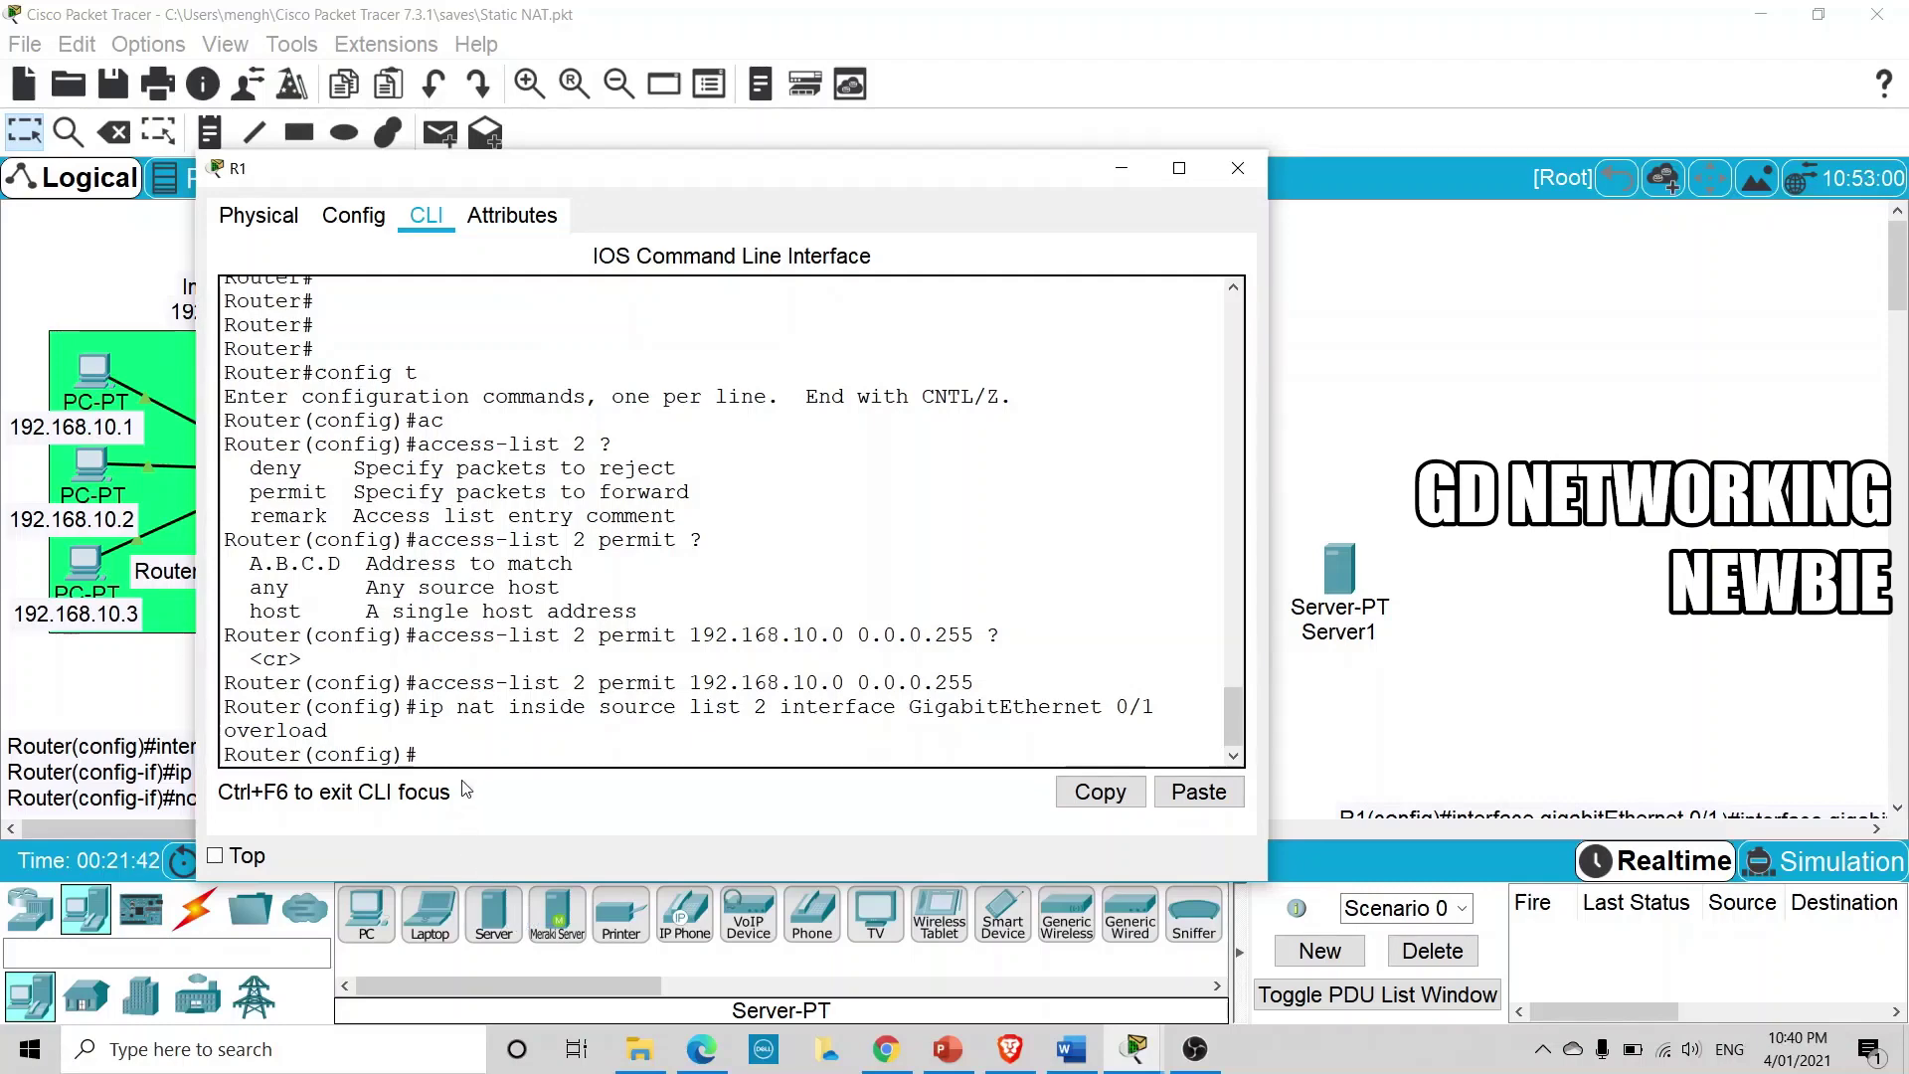
Enter interface GigabitEthernet 0/0 configuration mode on R1
click(1114, 169)
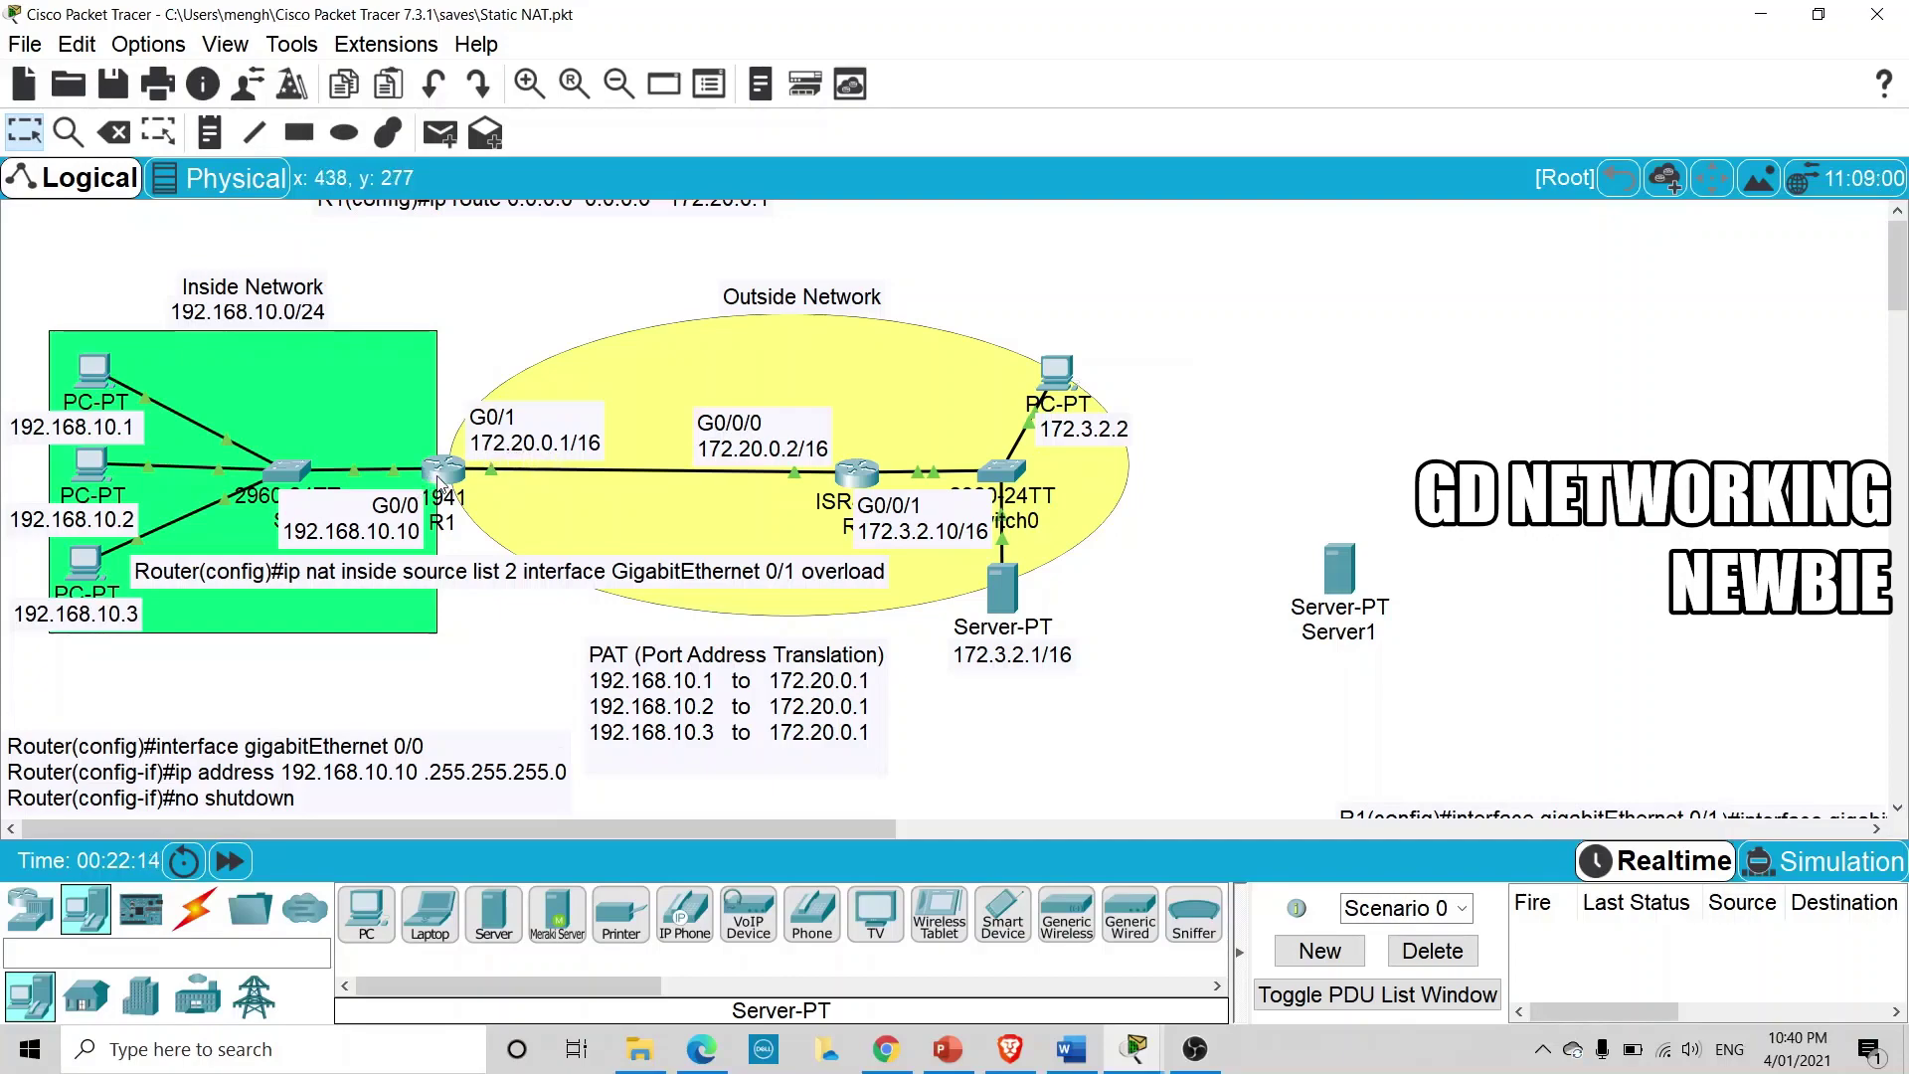
click(427, 476)
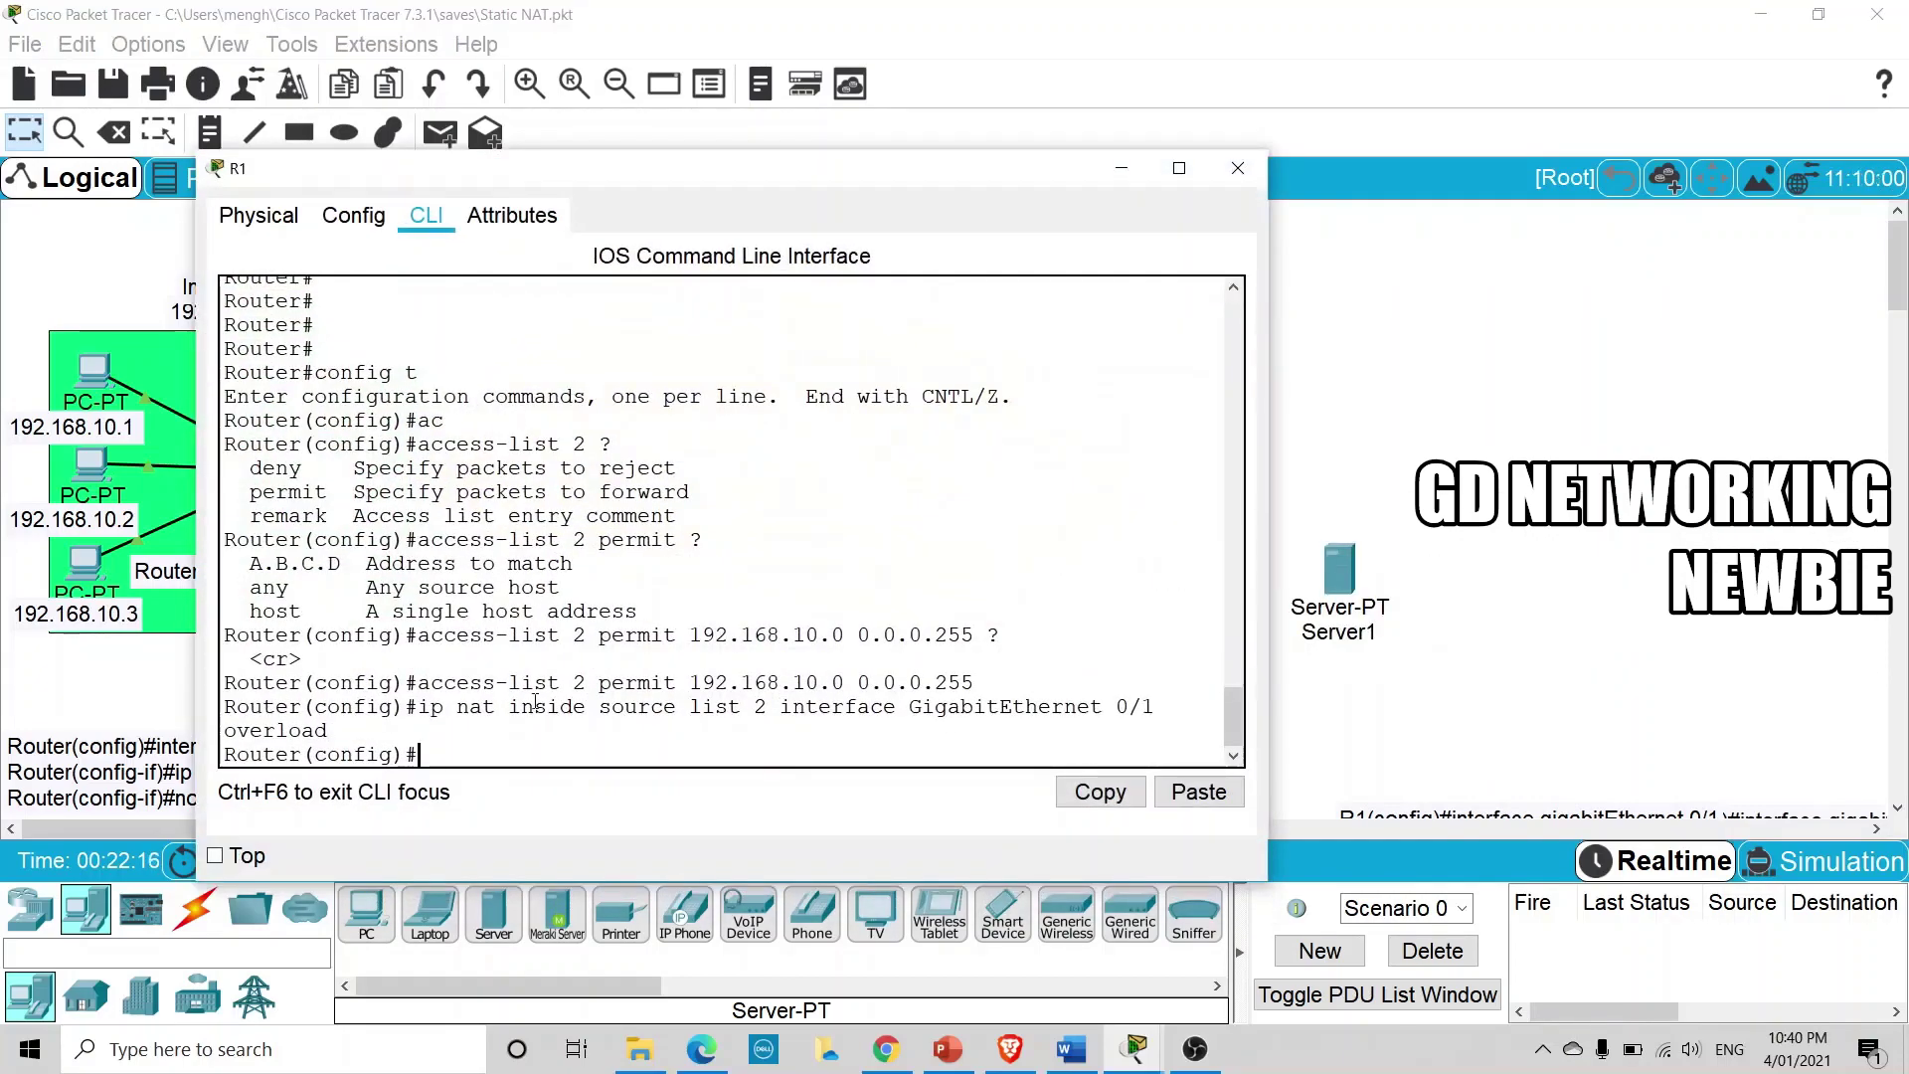
text(interf)
key(Tab)
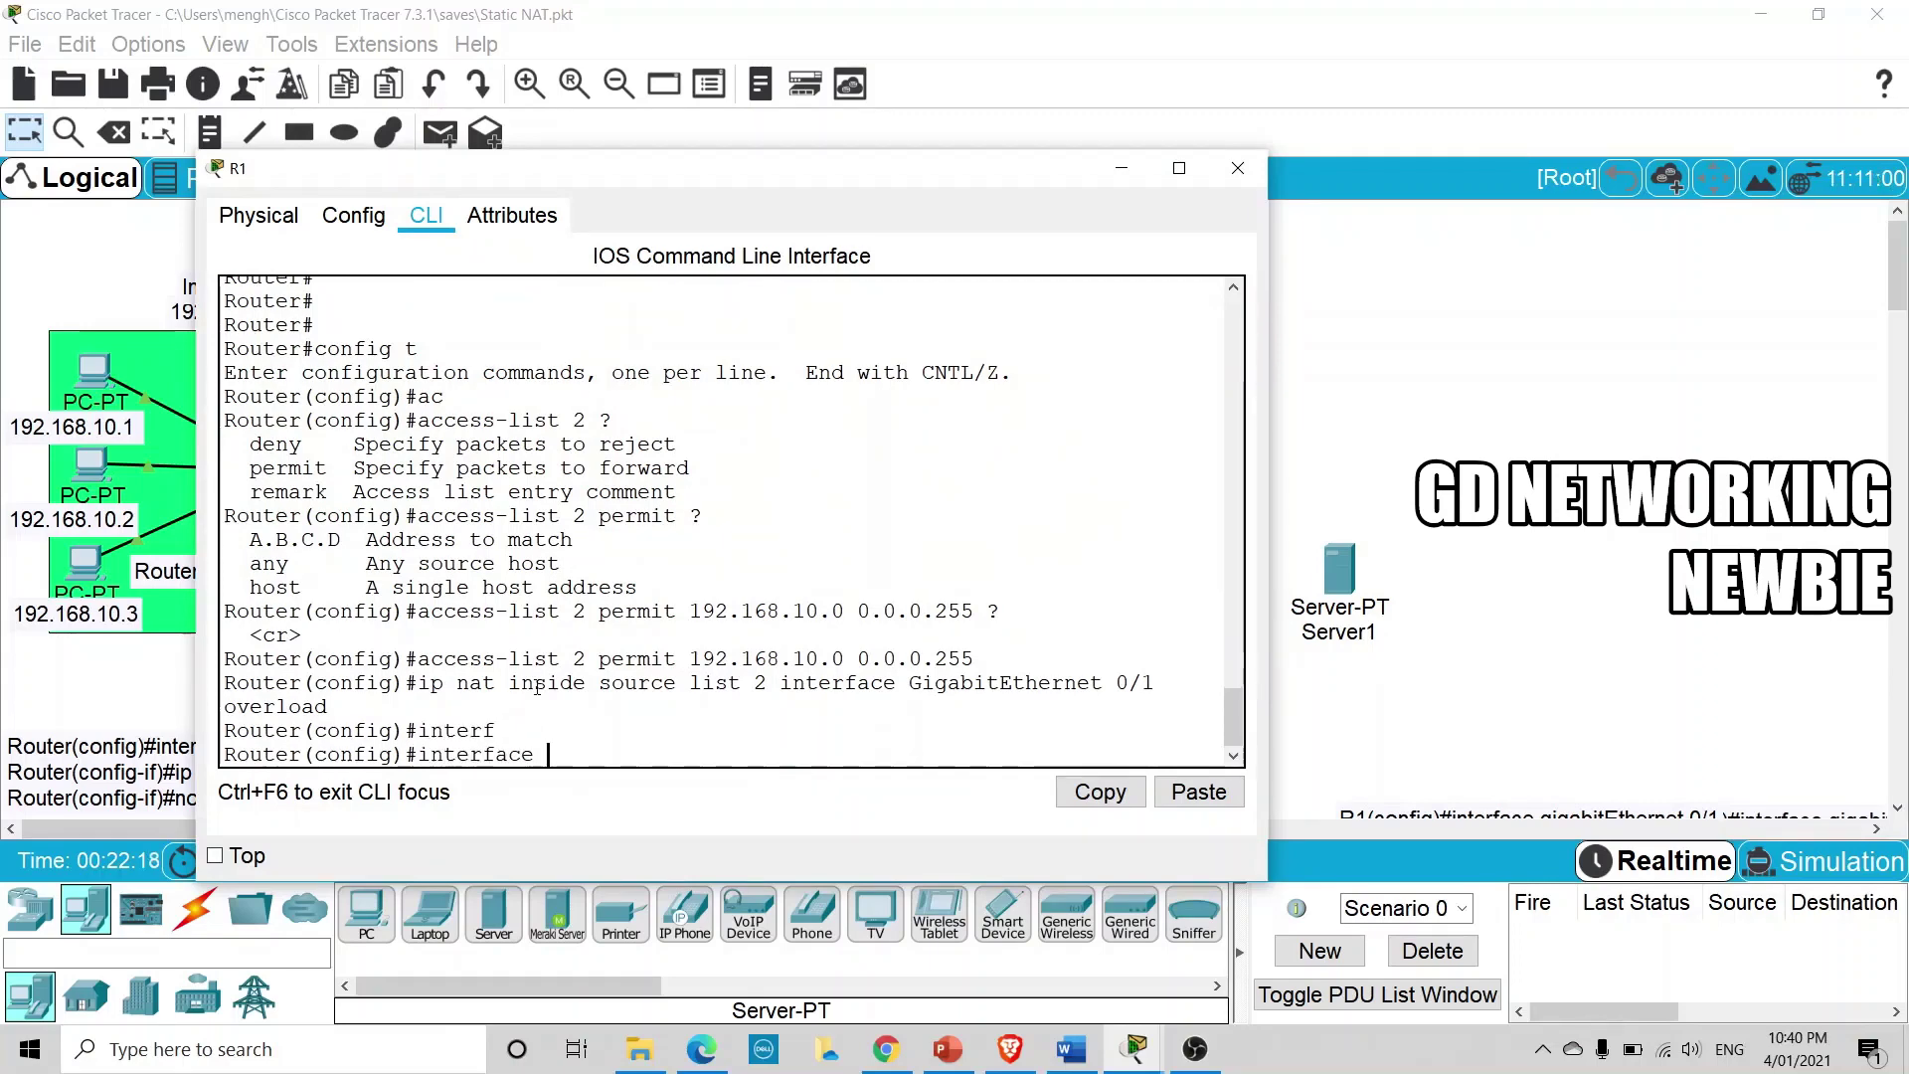
drag(771, 171, 780, 575)
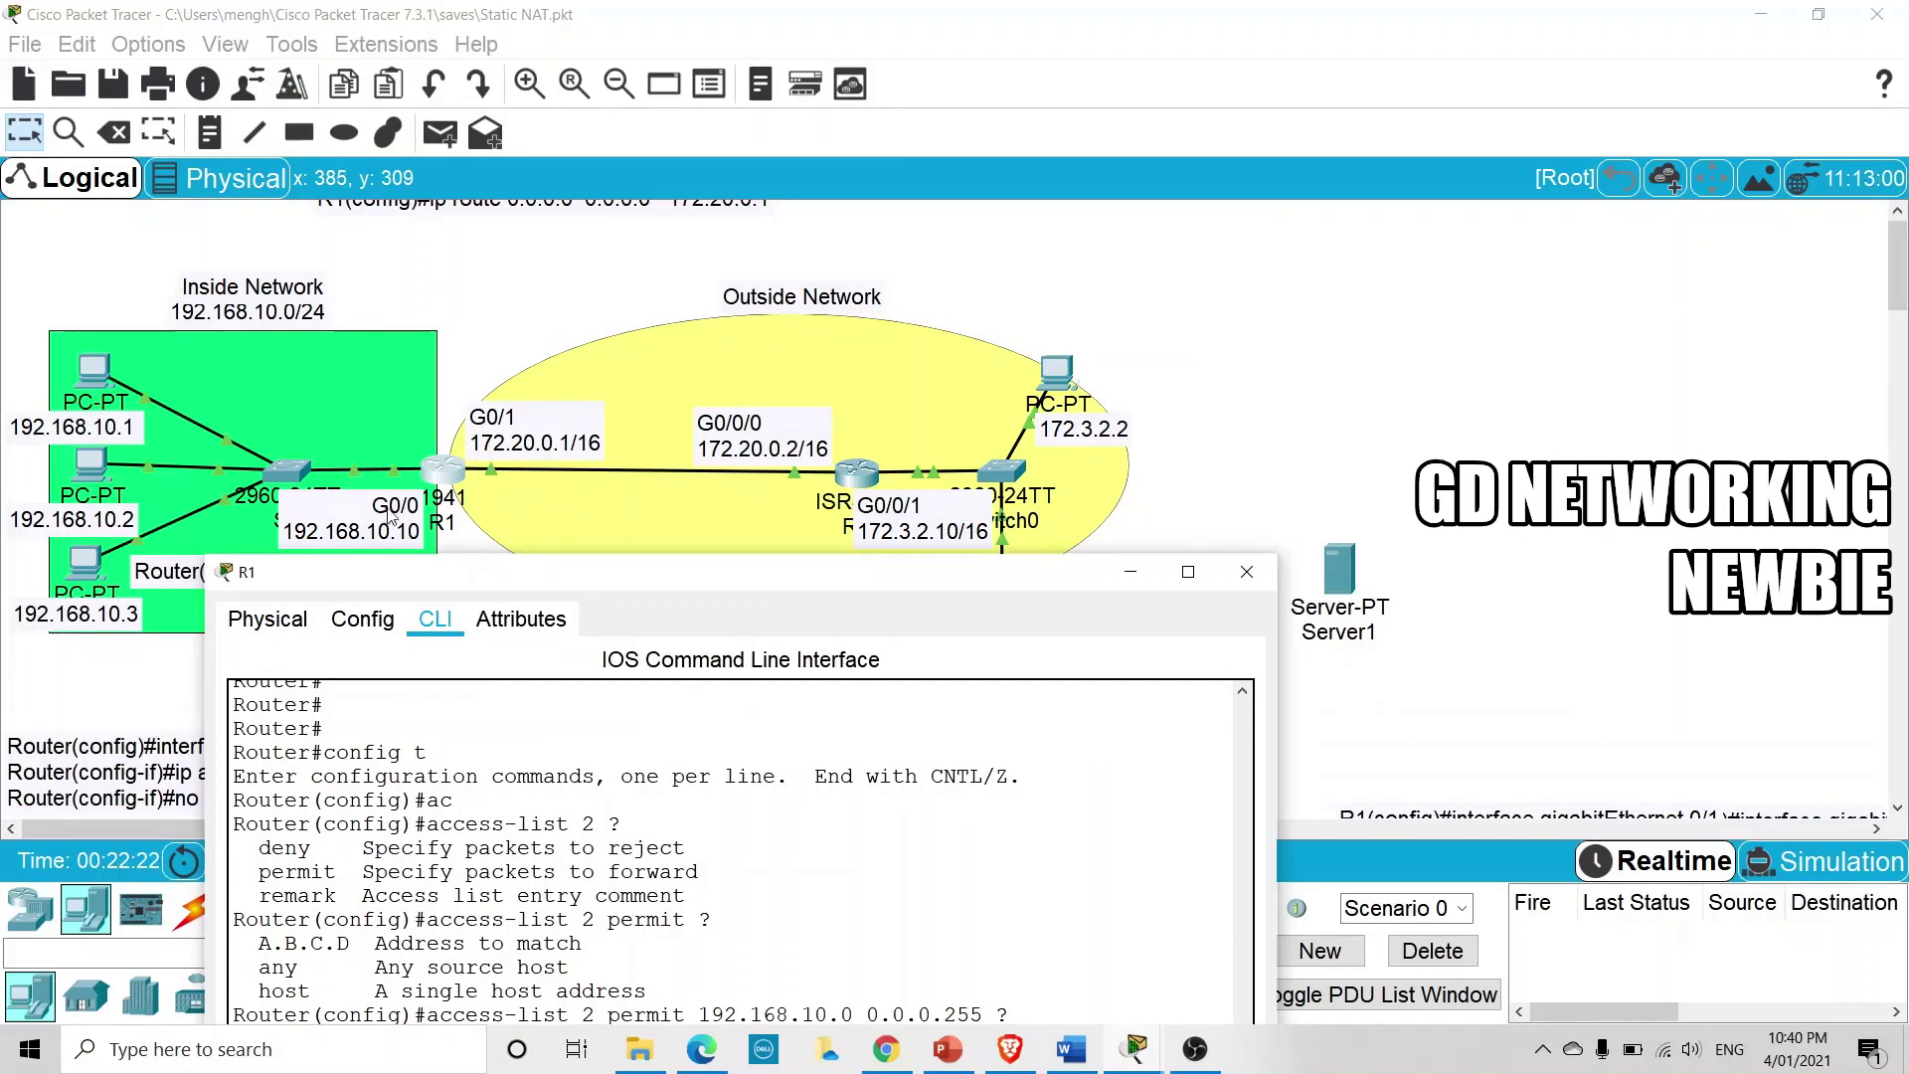
drag(528, 572, 528, 218)
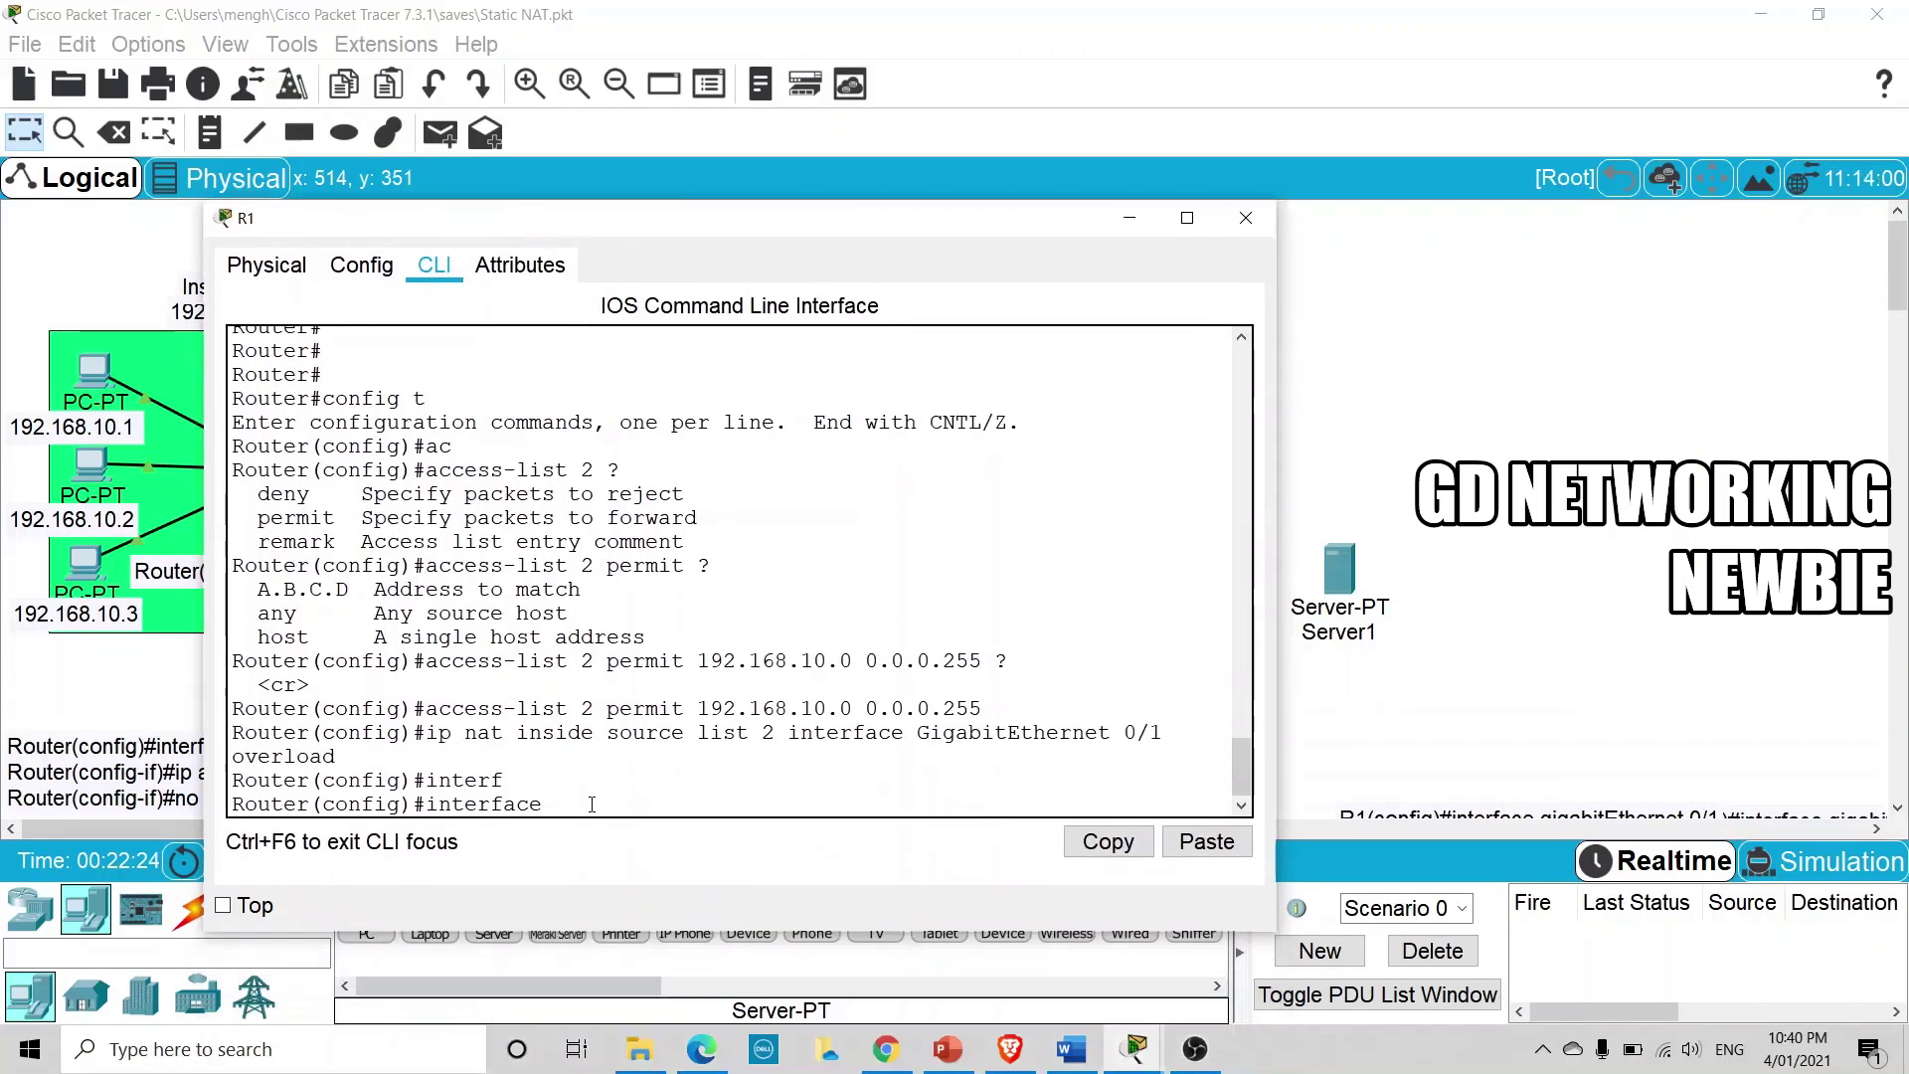
key(Tab)
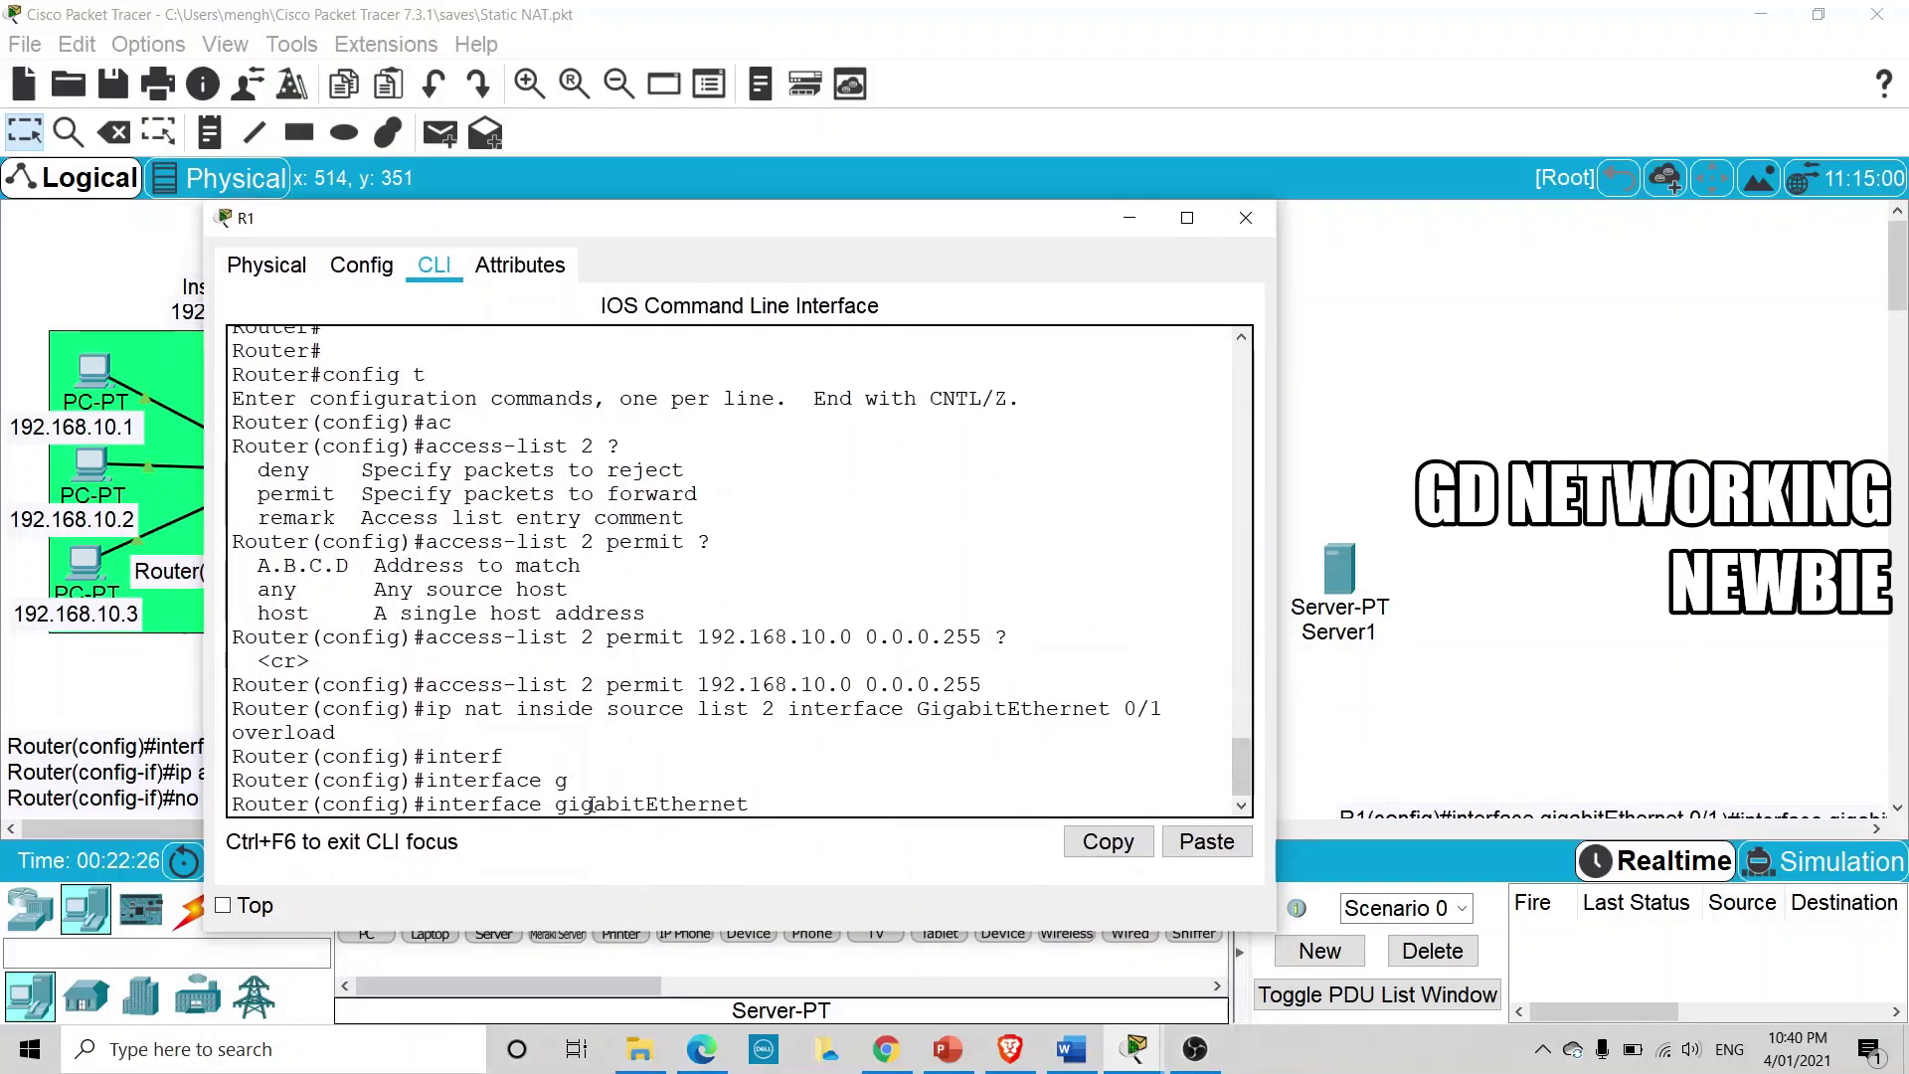
text(0/0)
key(Return)
Mark GigabitEthernet 0/0 as 'ip nat inside' and close R1's window
text(ip)
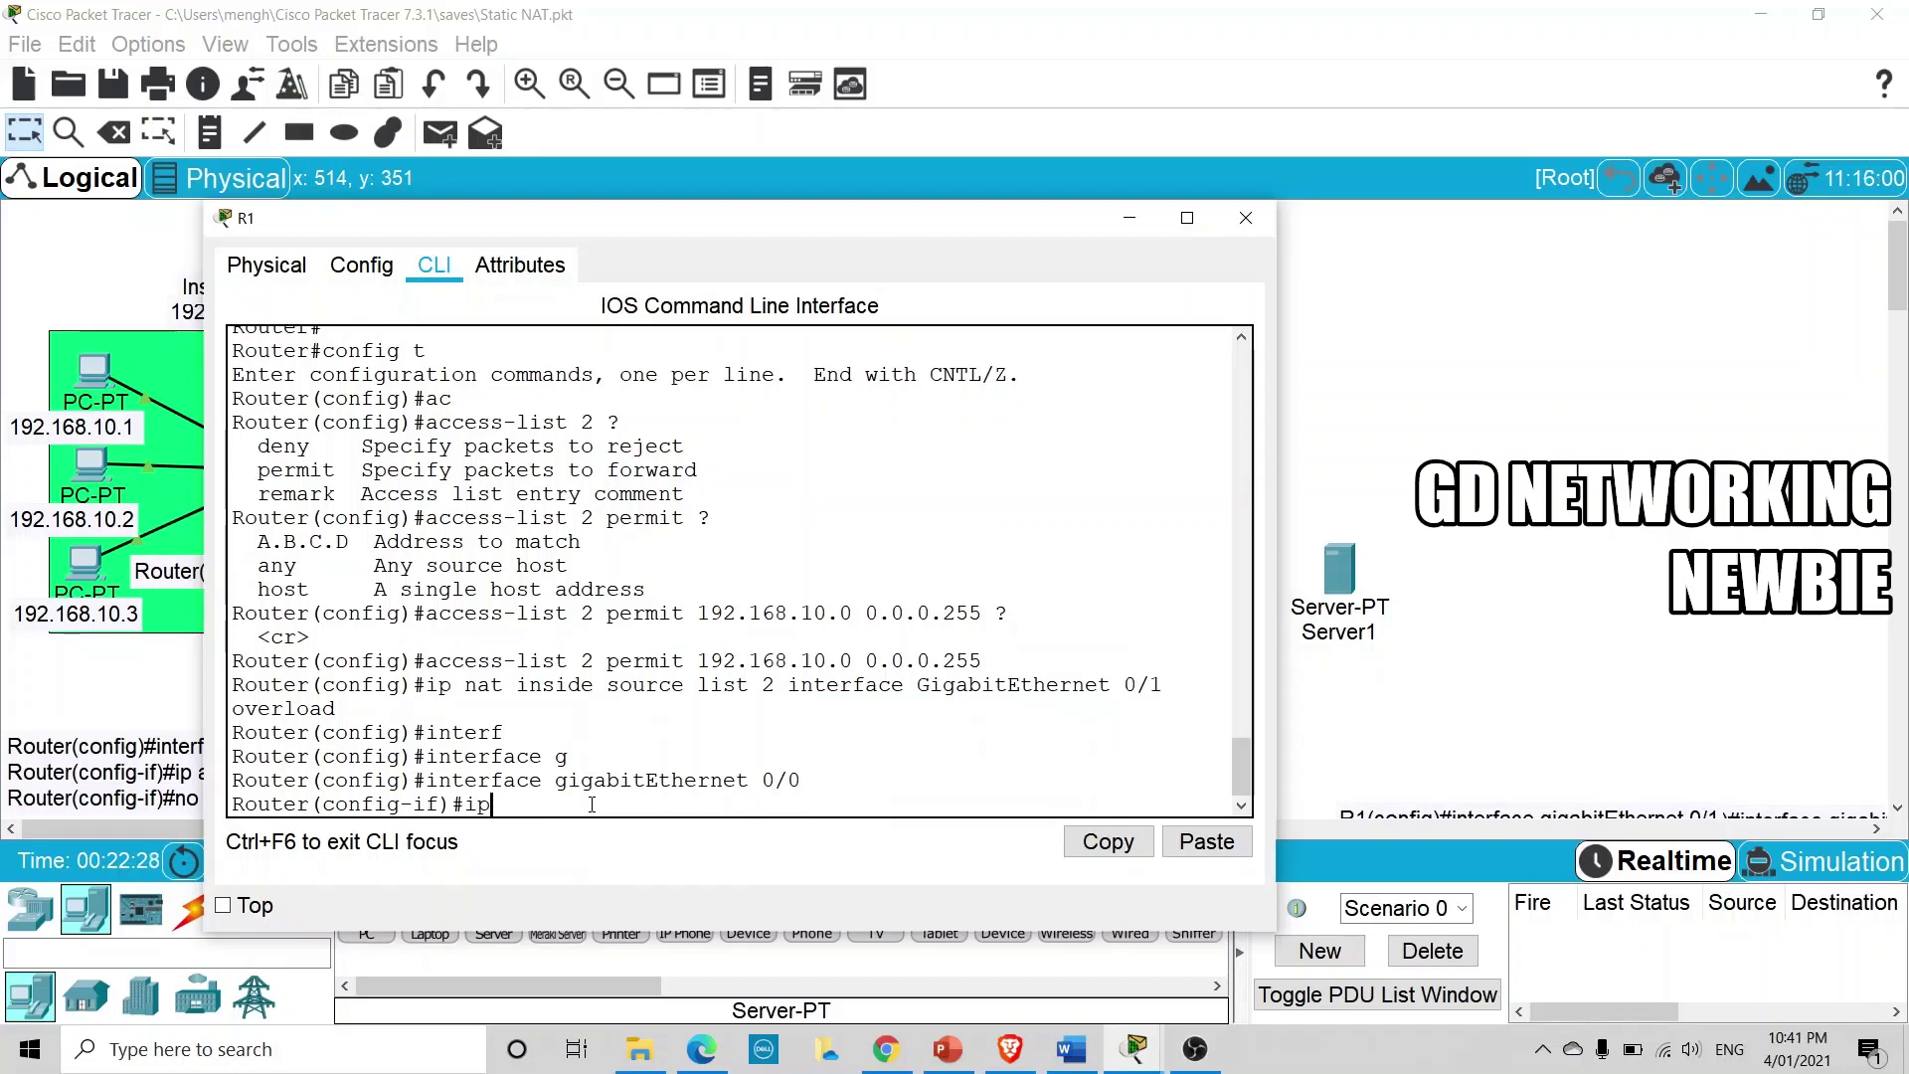
text( nat in)
key(Tab)
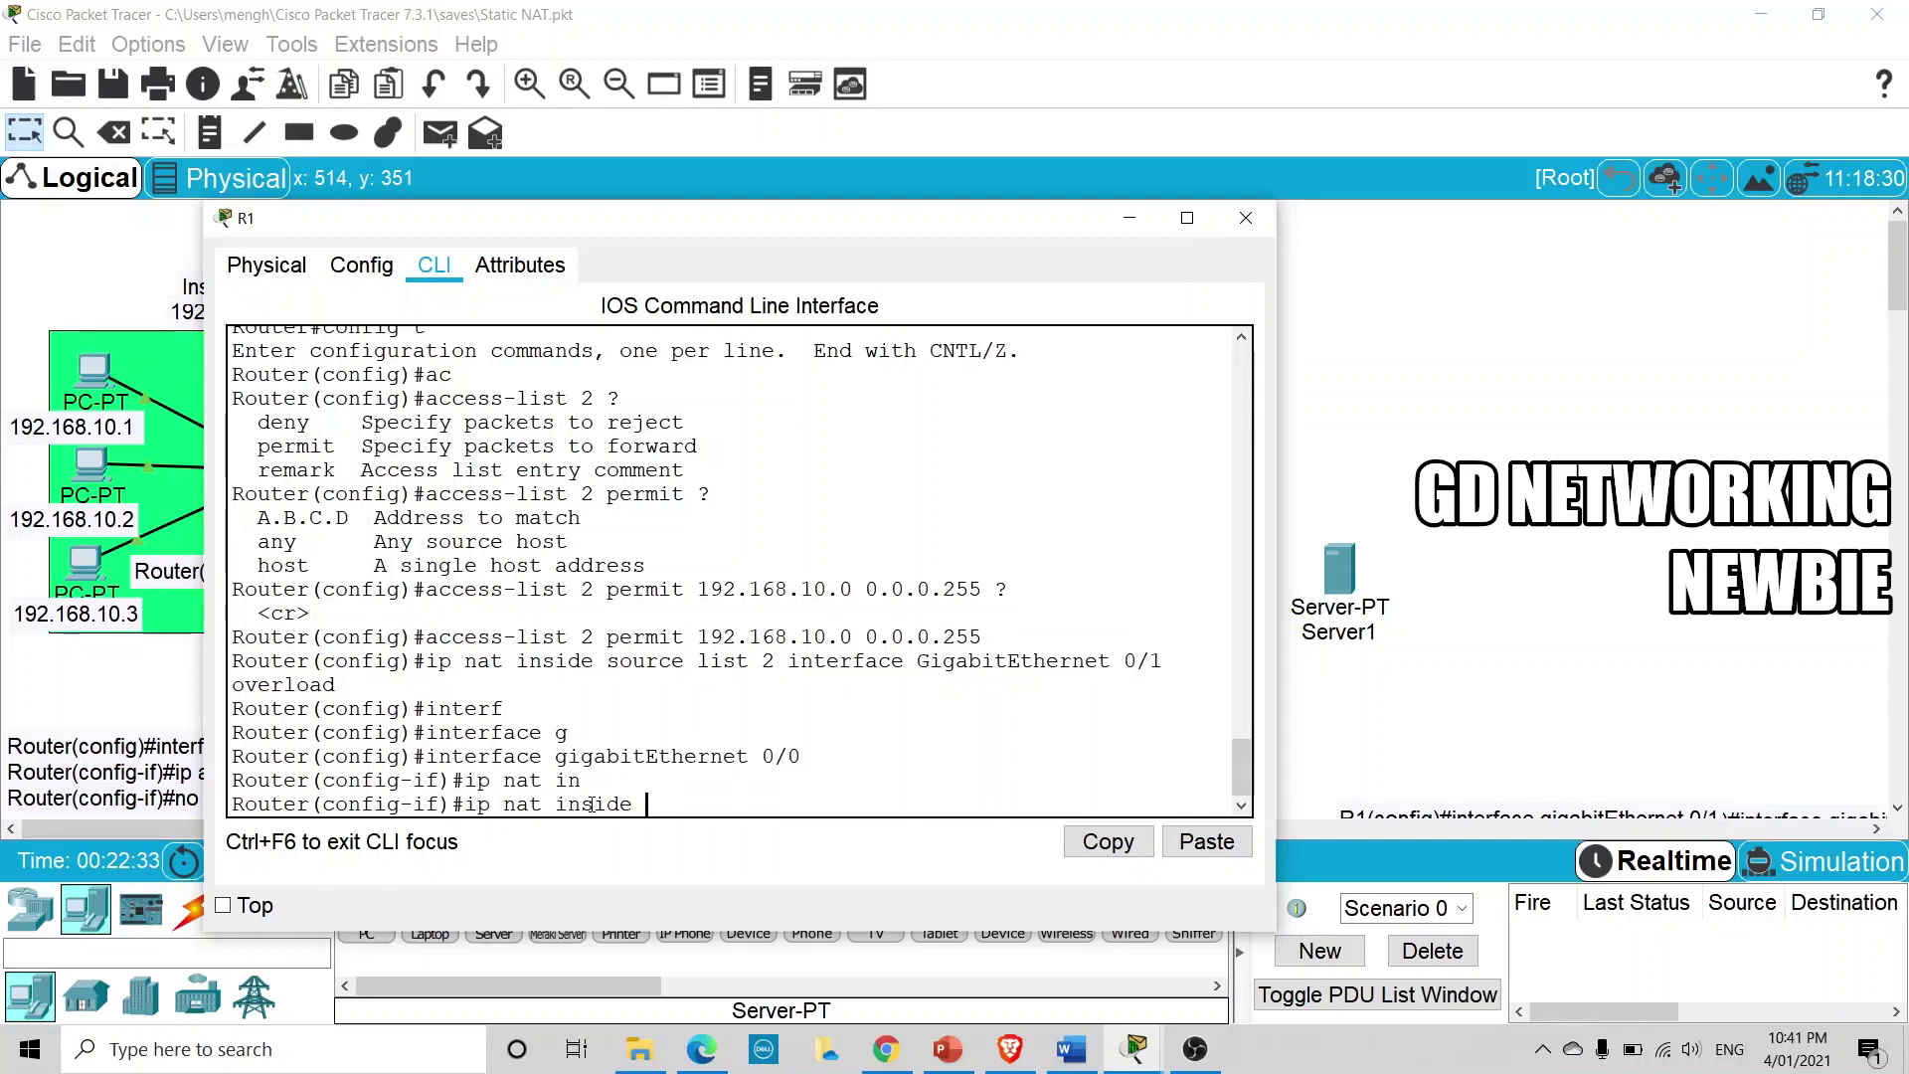
key(Return)
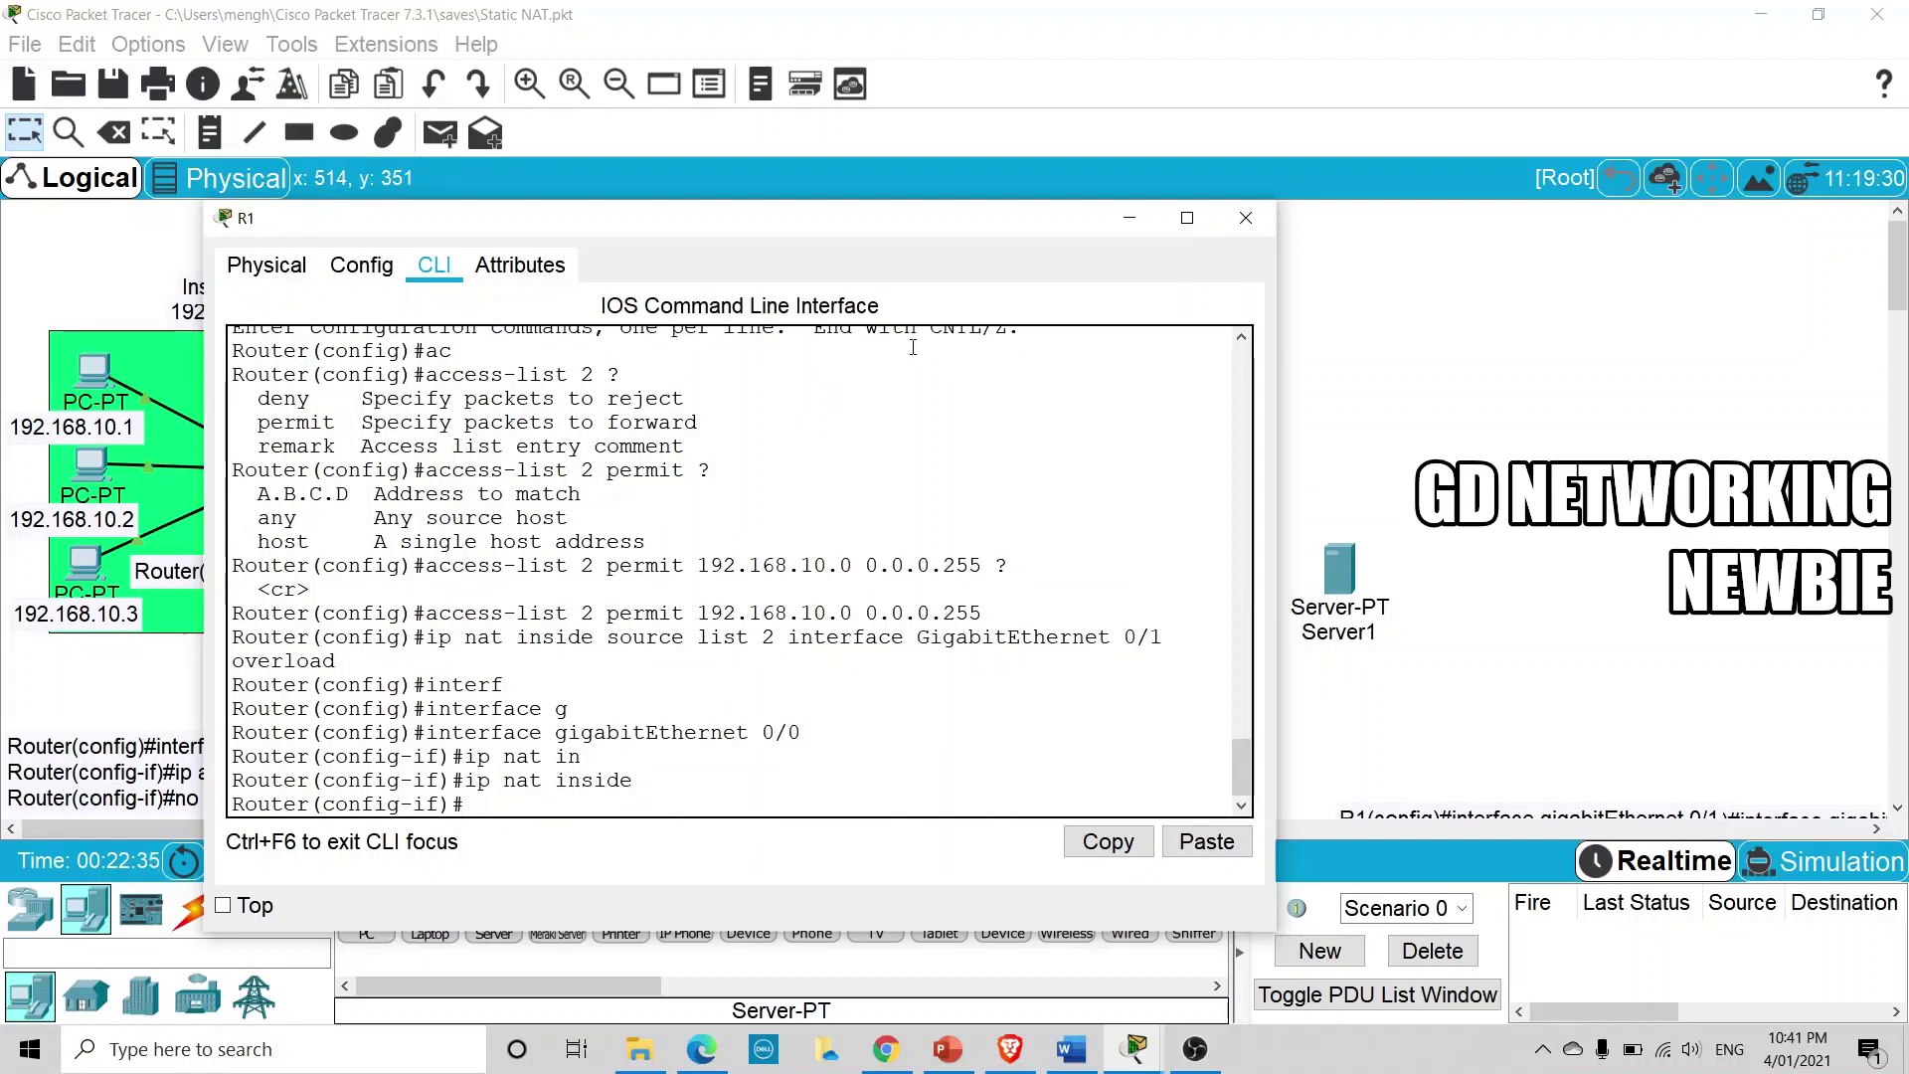
click(1245, 217)
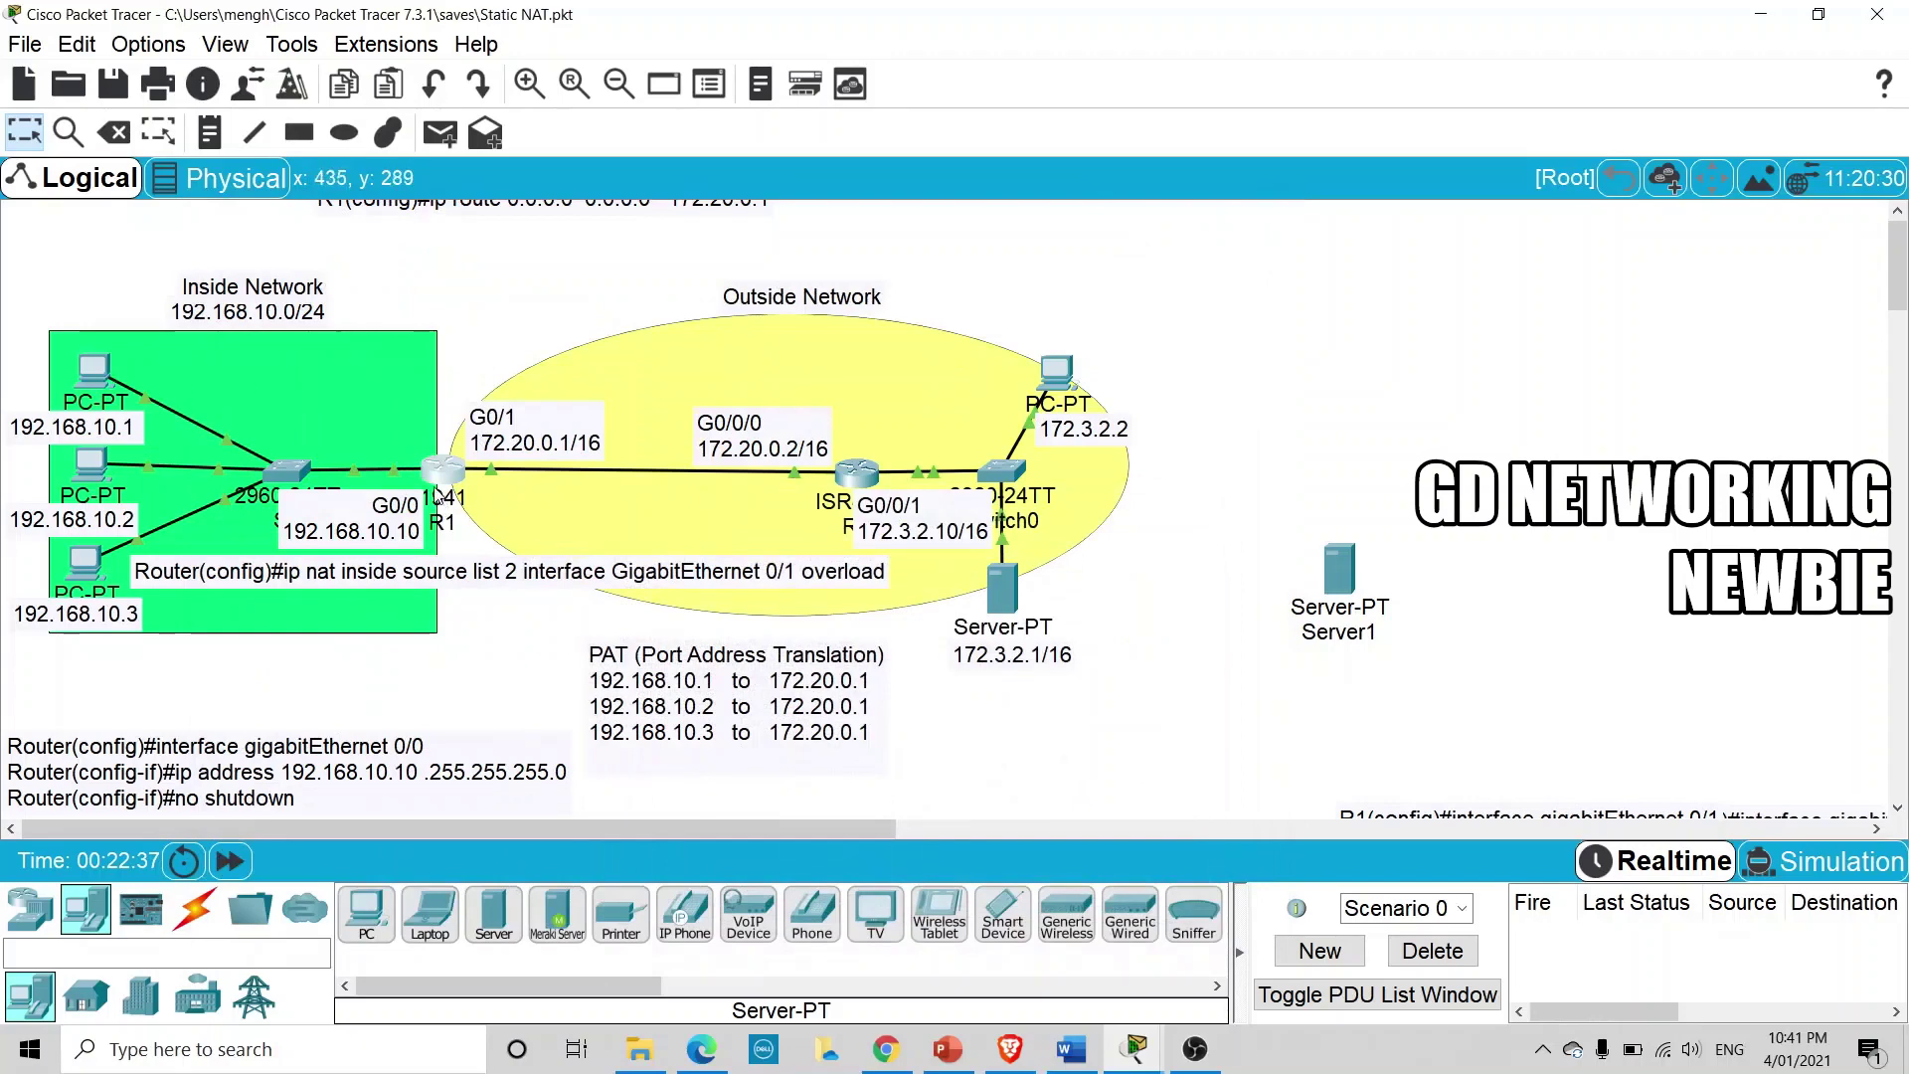
Make R1's interface G0/1 the 'ip nat outside' interface
mouse_move(438, 480)
click(443, 474)
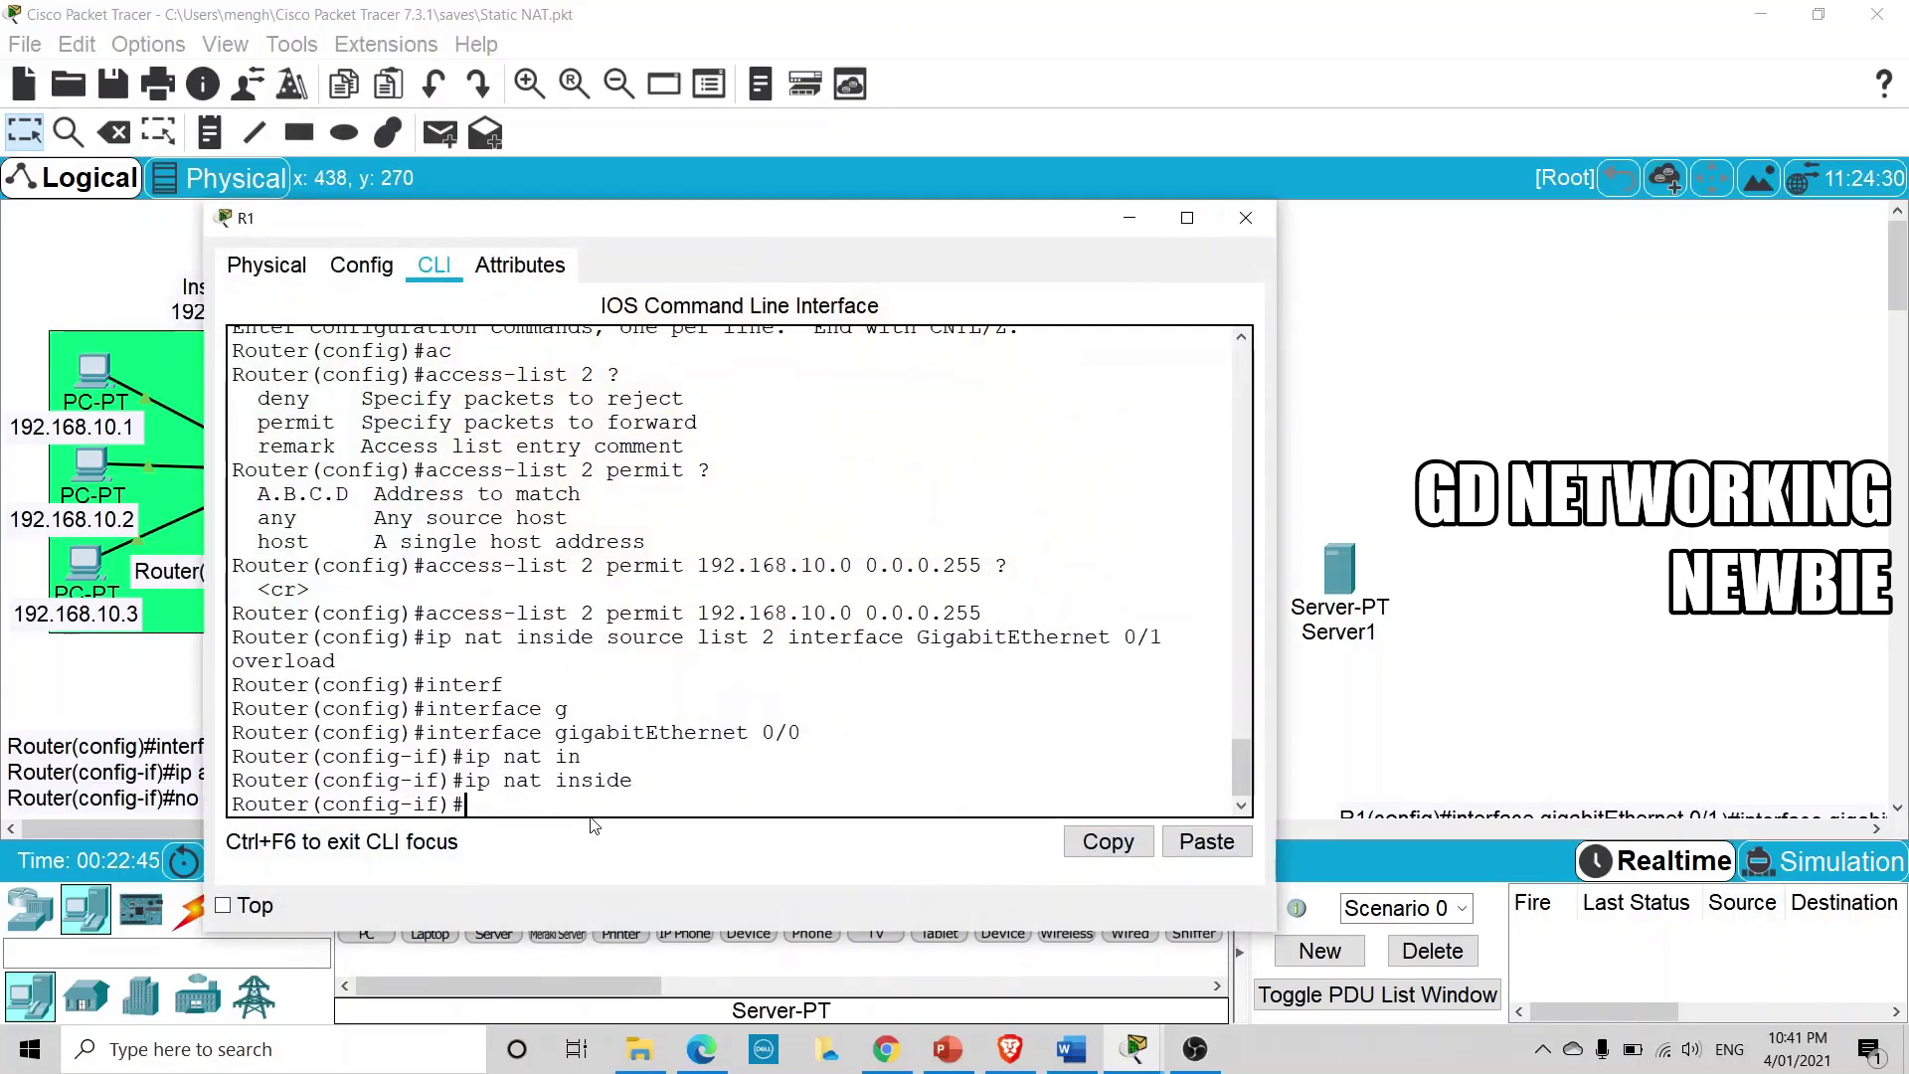
text(interface)
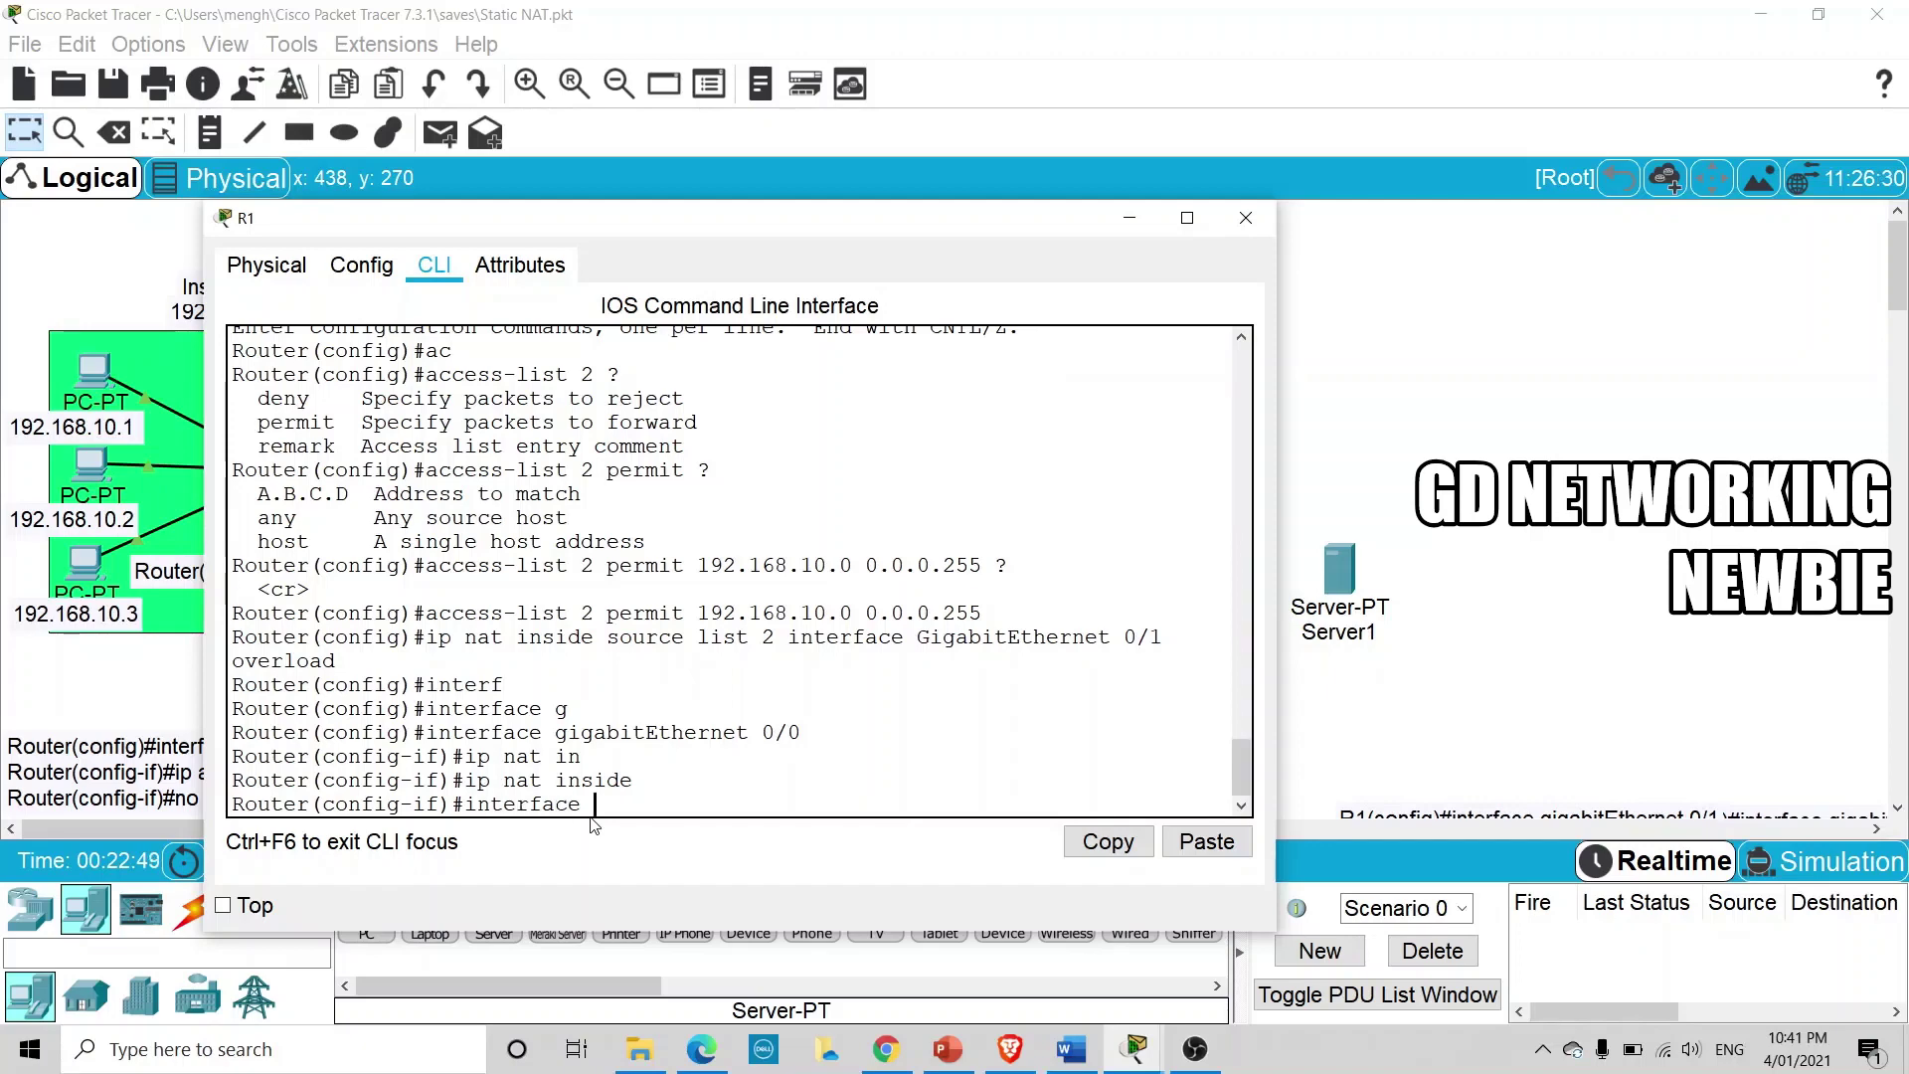
drag(895, 244, 857, 527)
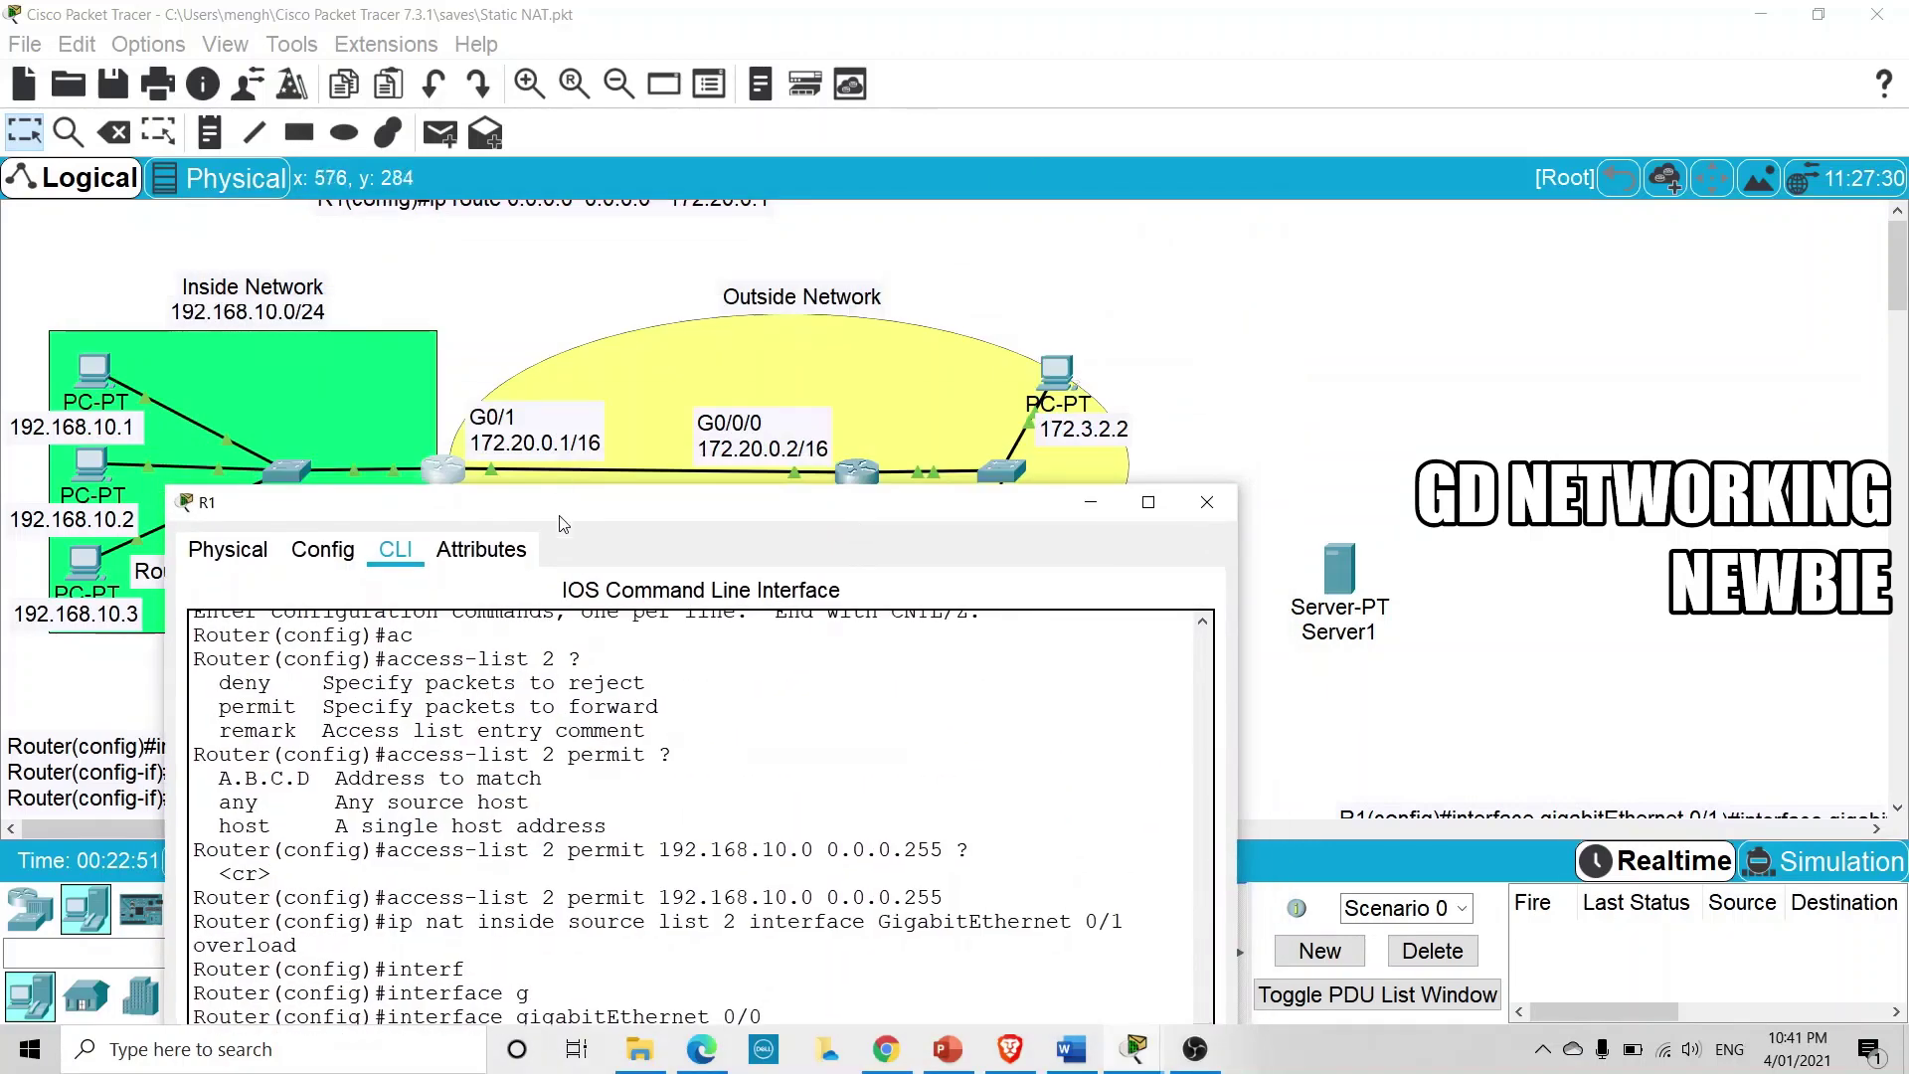
drag(564, 514, 561, 595)
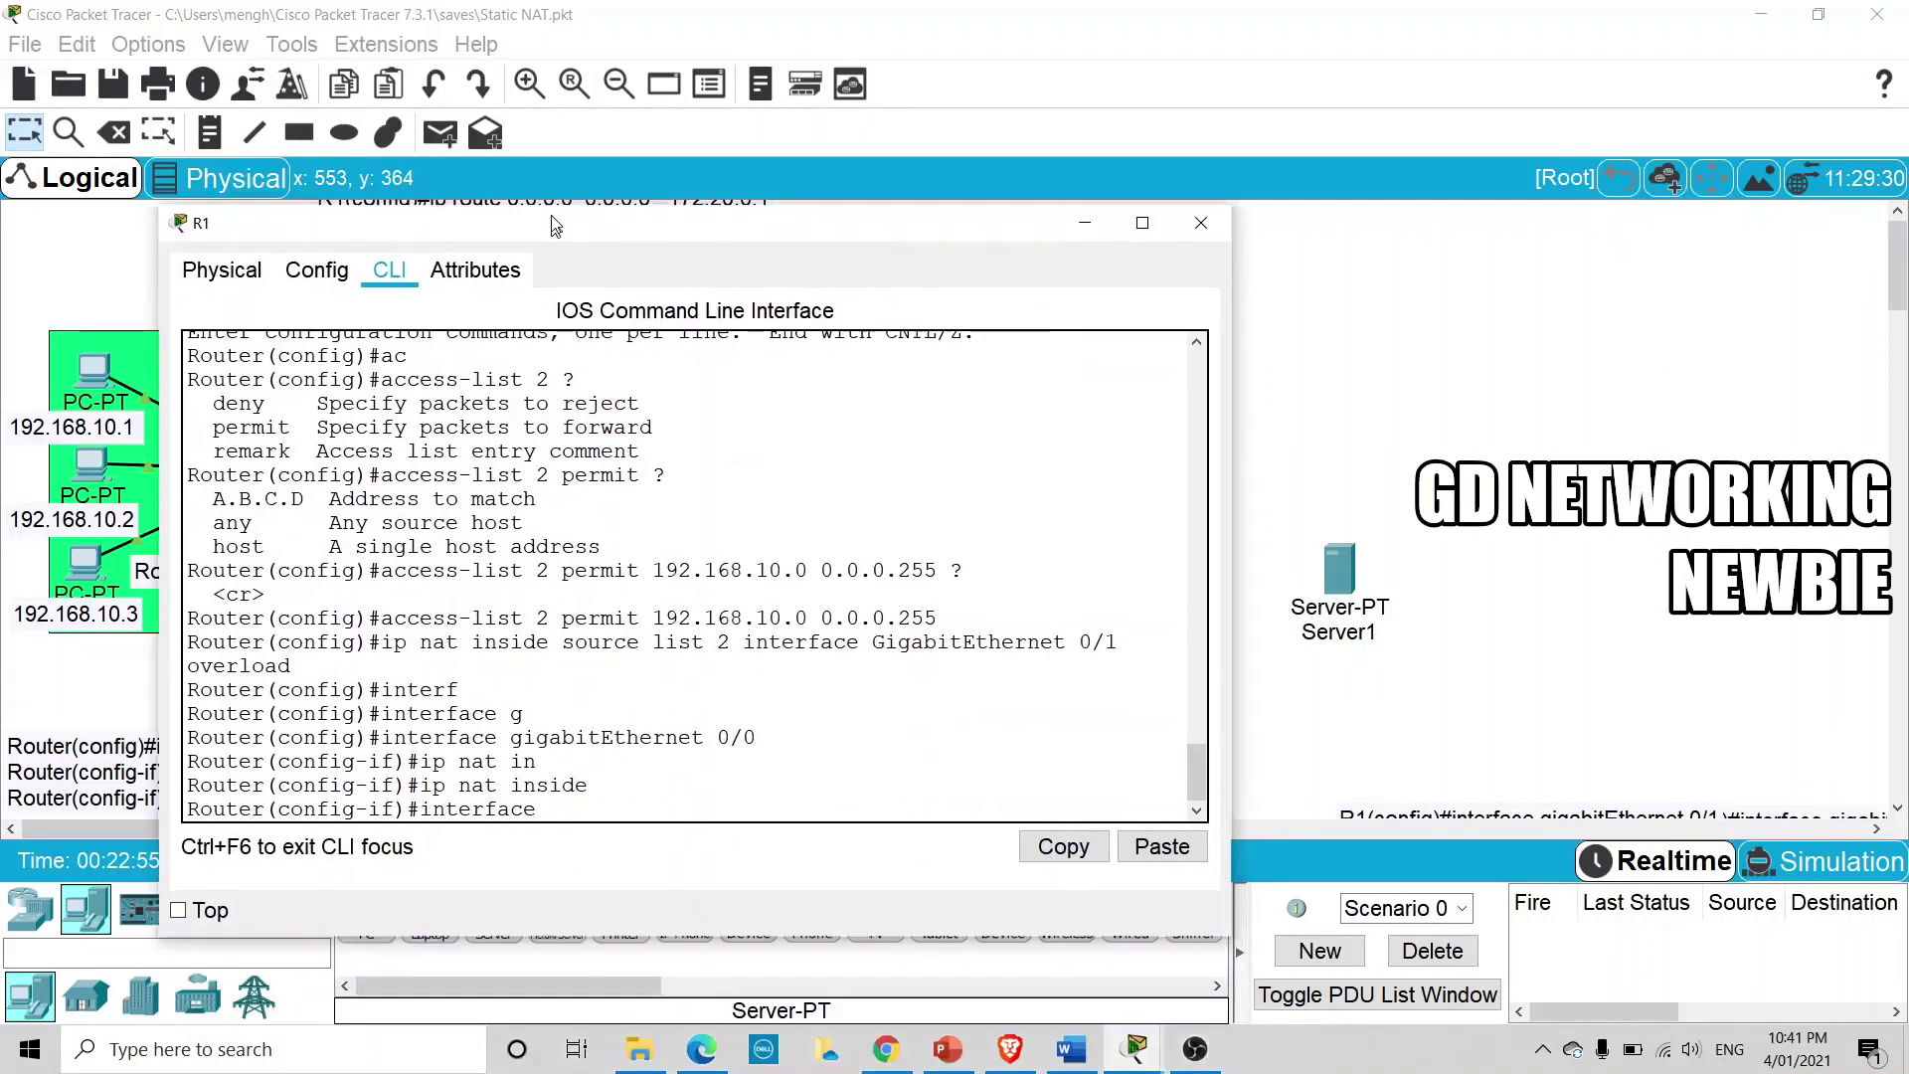
click(561, 587)
text(0/)
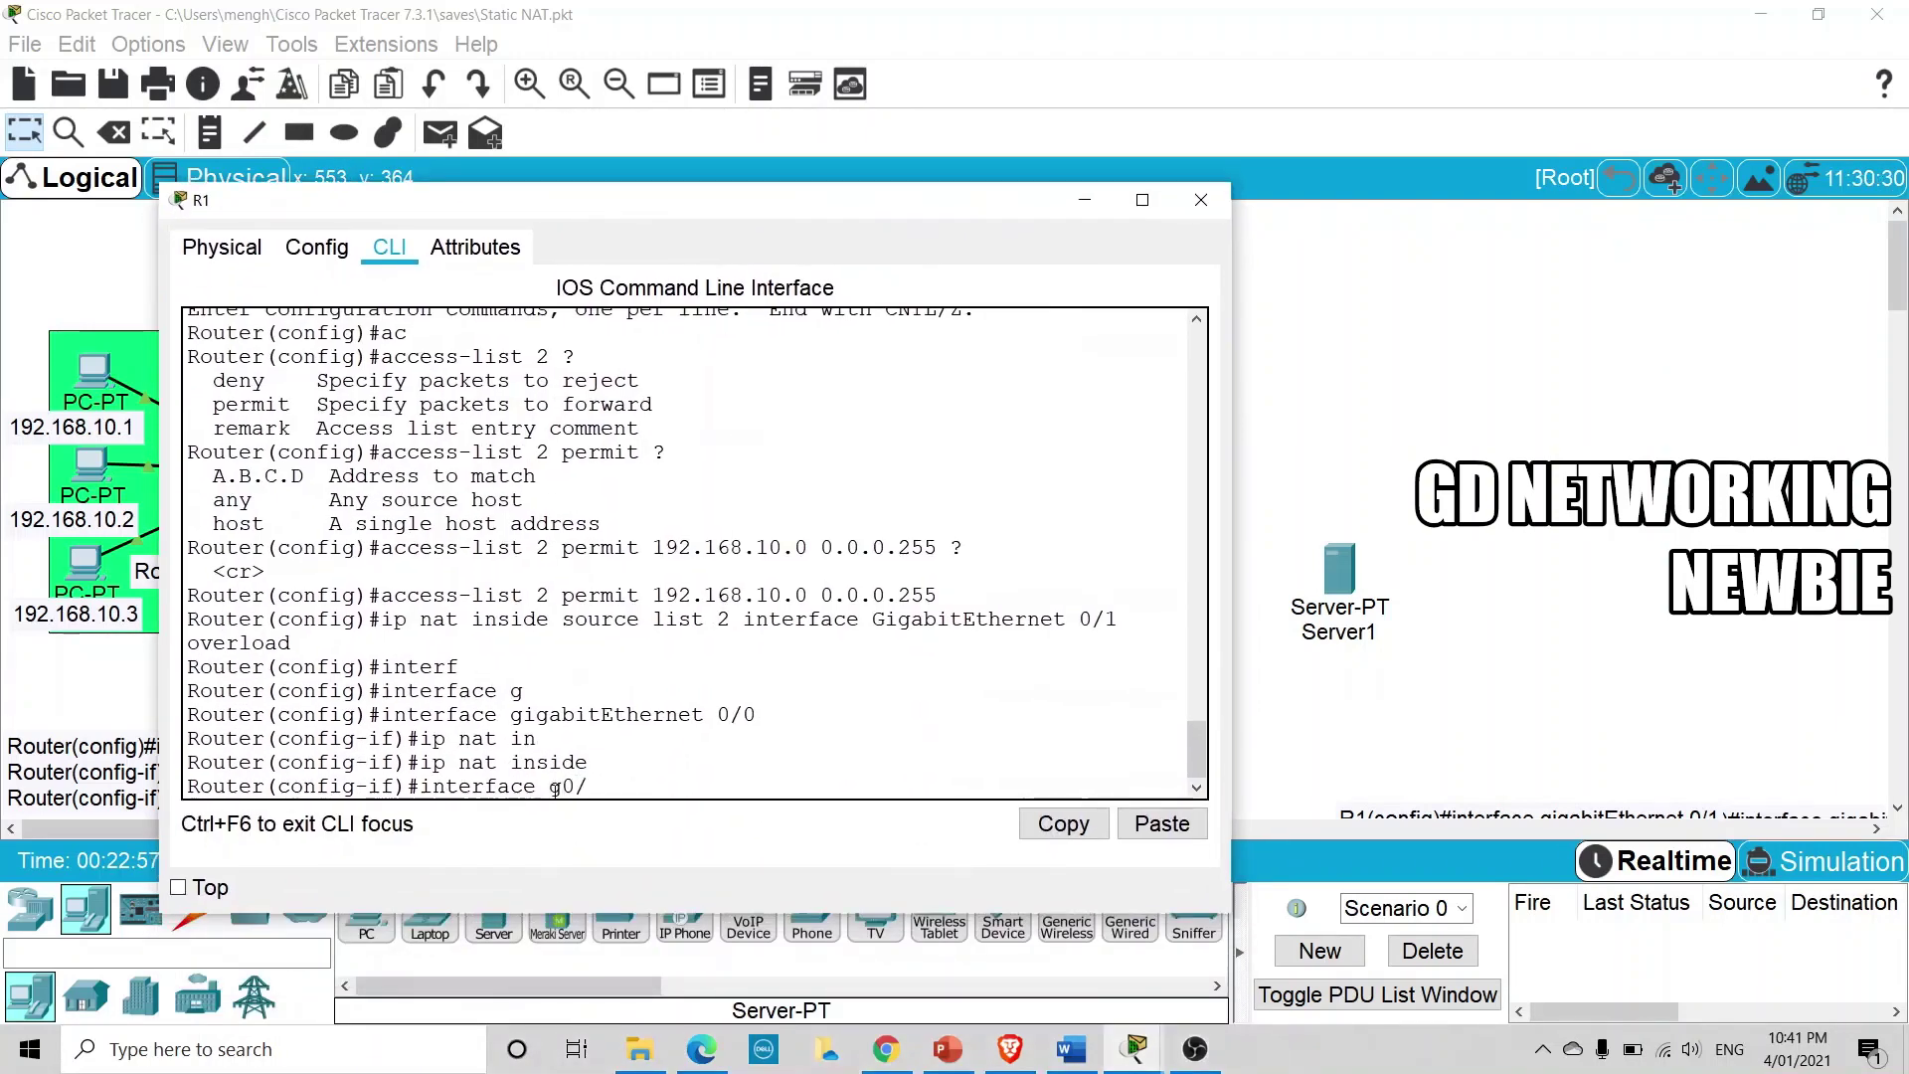
text(1)
key(Return)
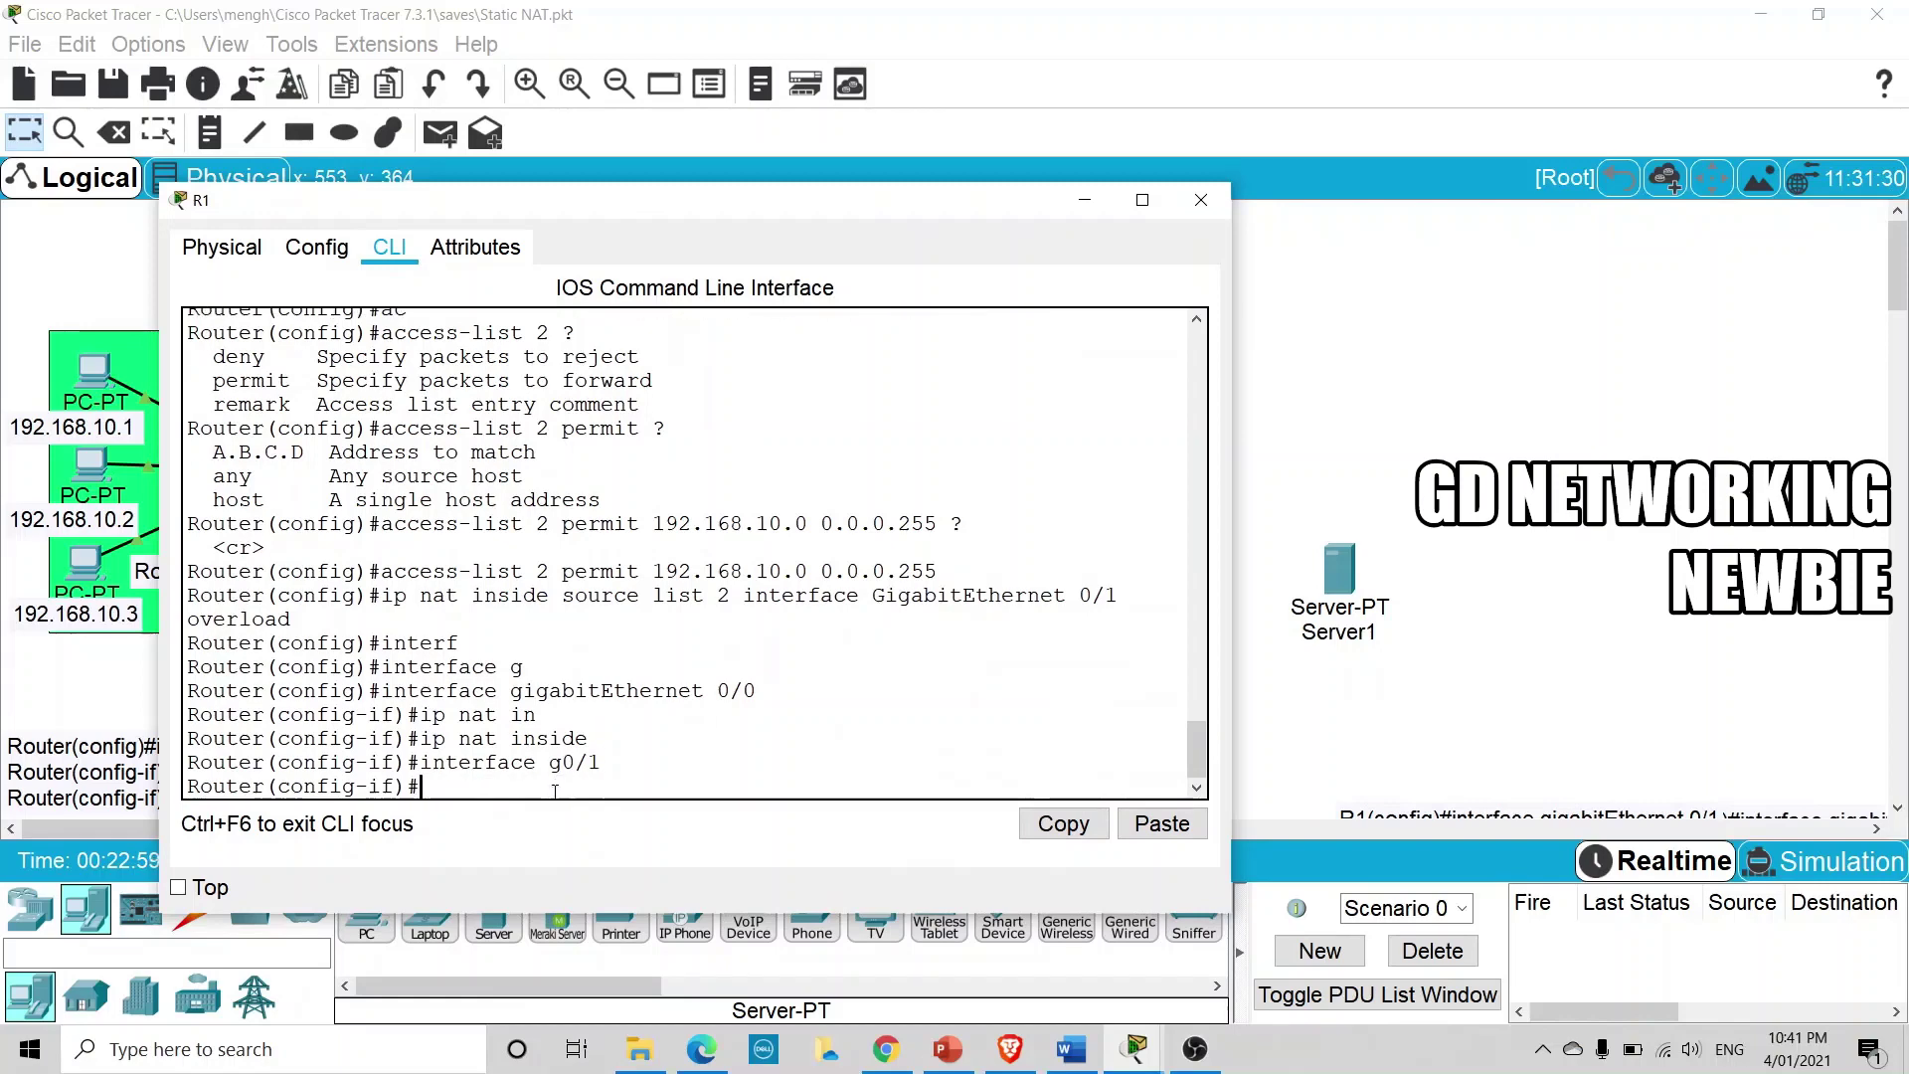
text(ip nat )
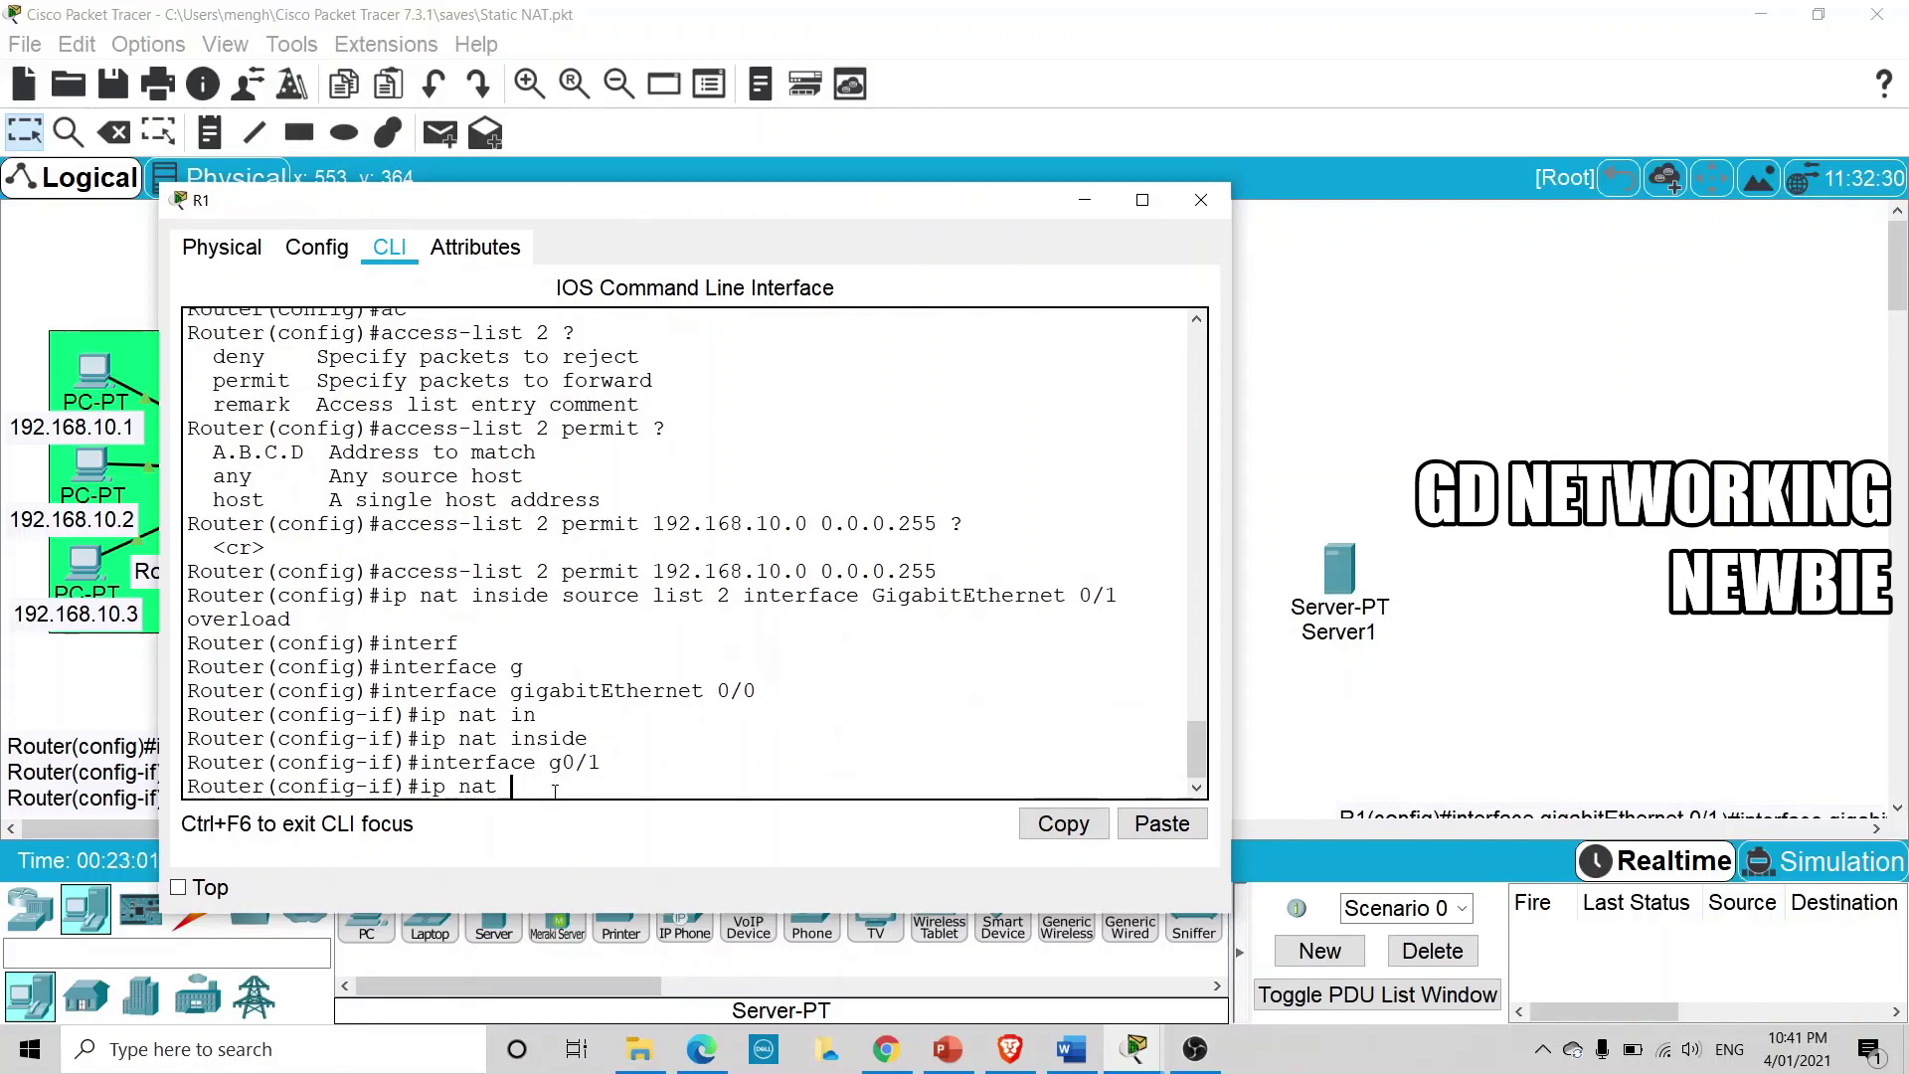
text(out)
key(Tab)
key(Return)
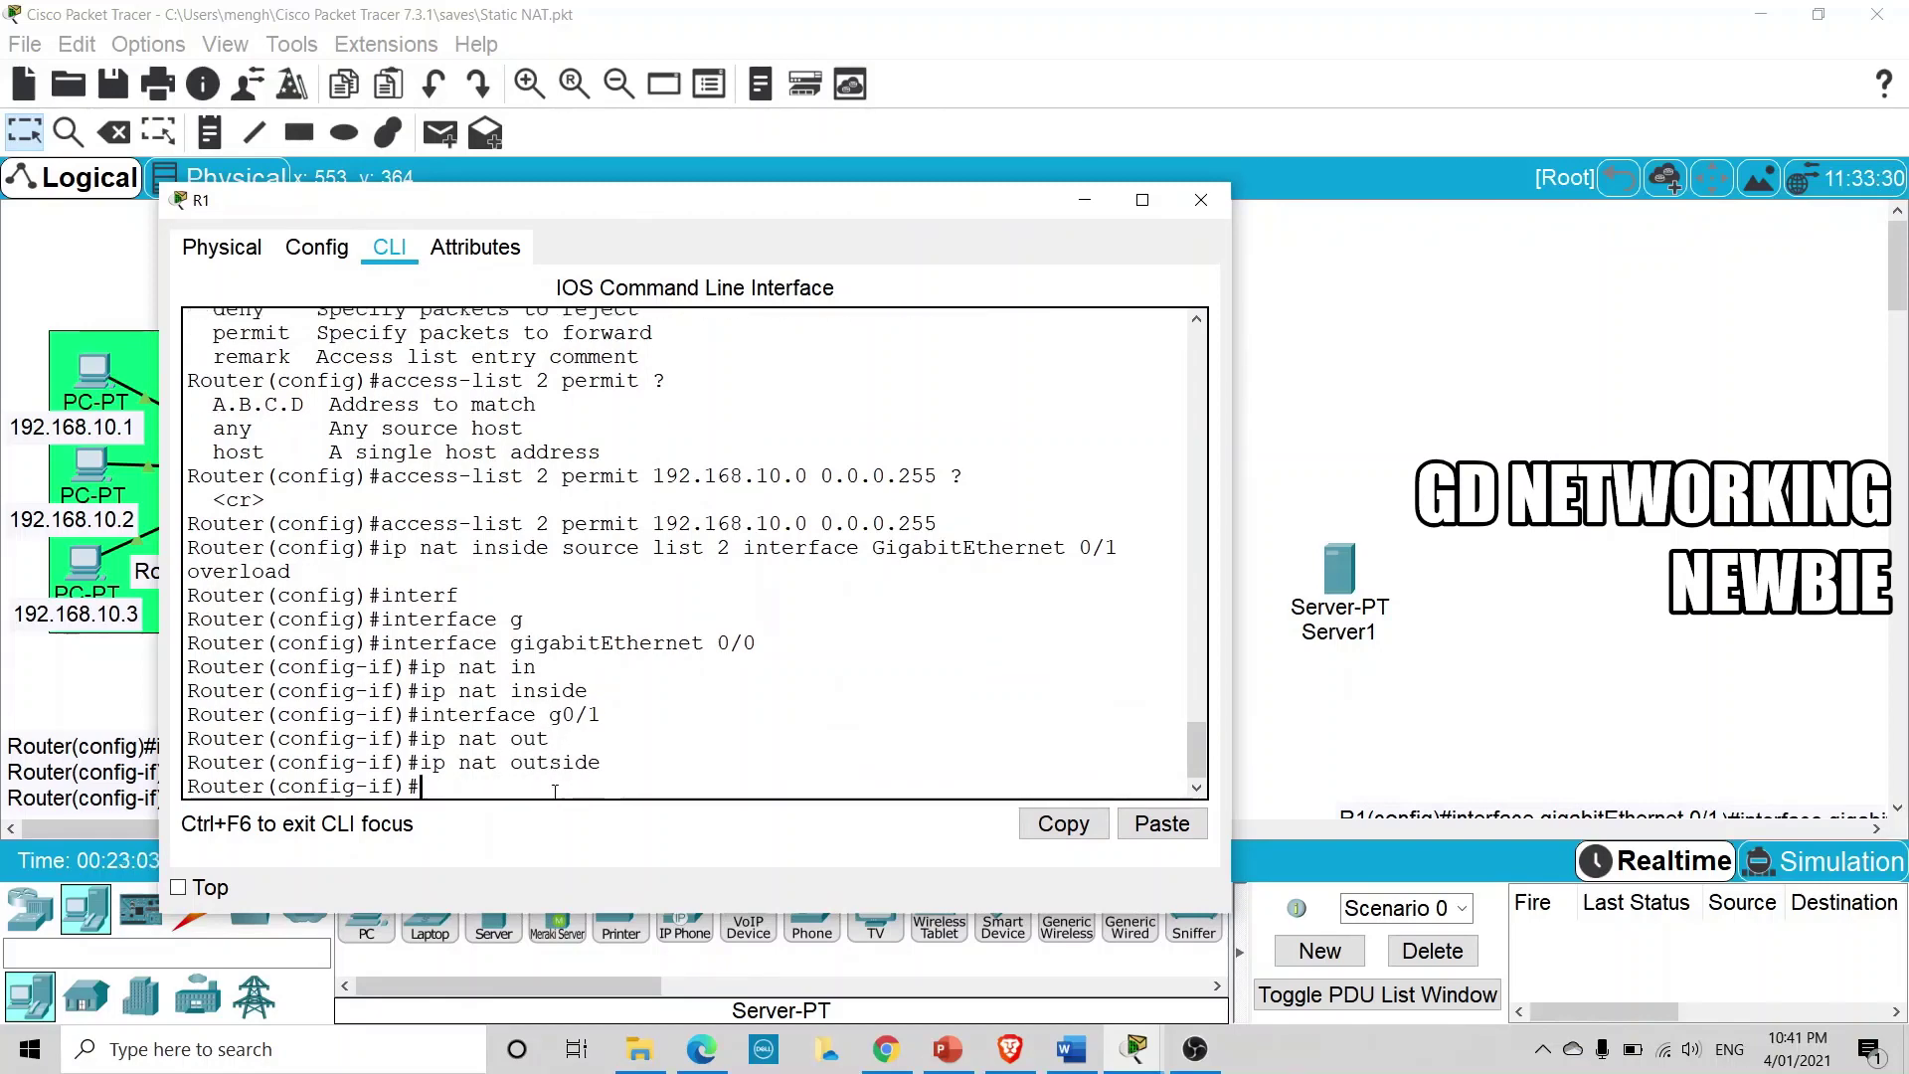
Exit configuration mode and run 'show ip nat translations', which still shows no entries
key(ctrl+z)
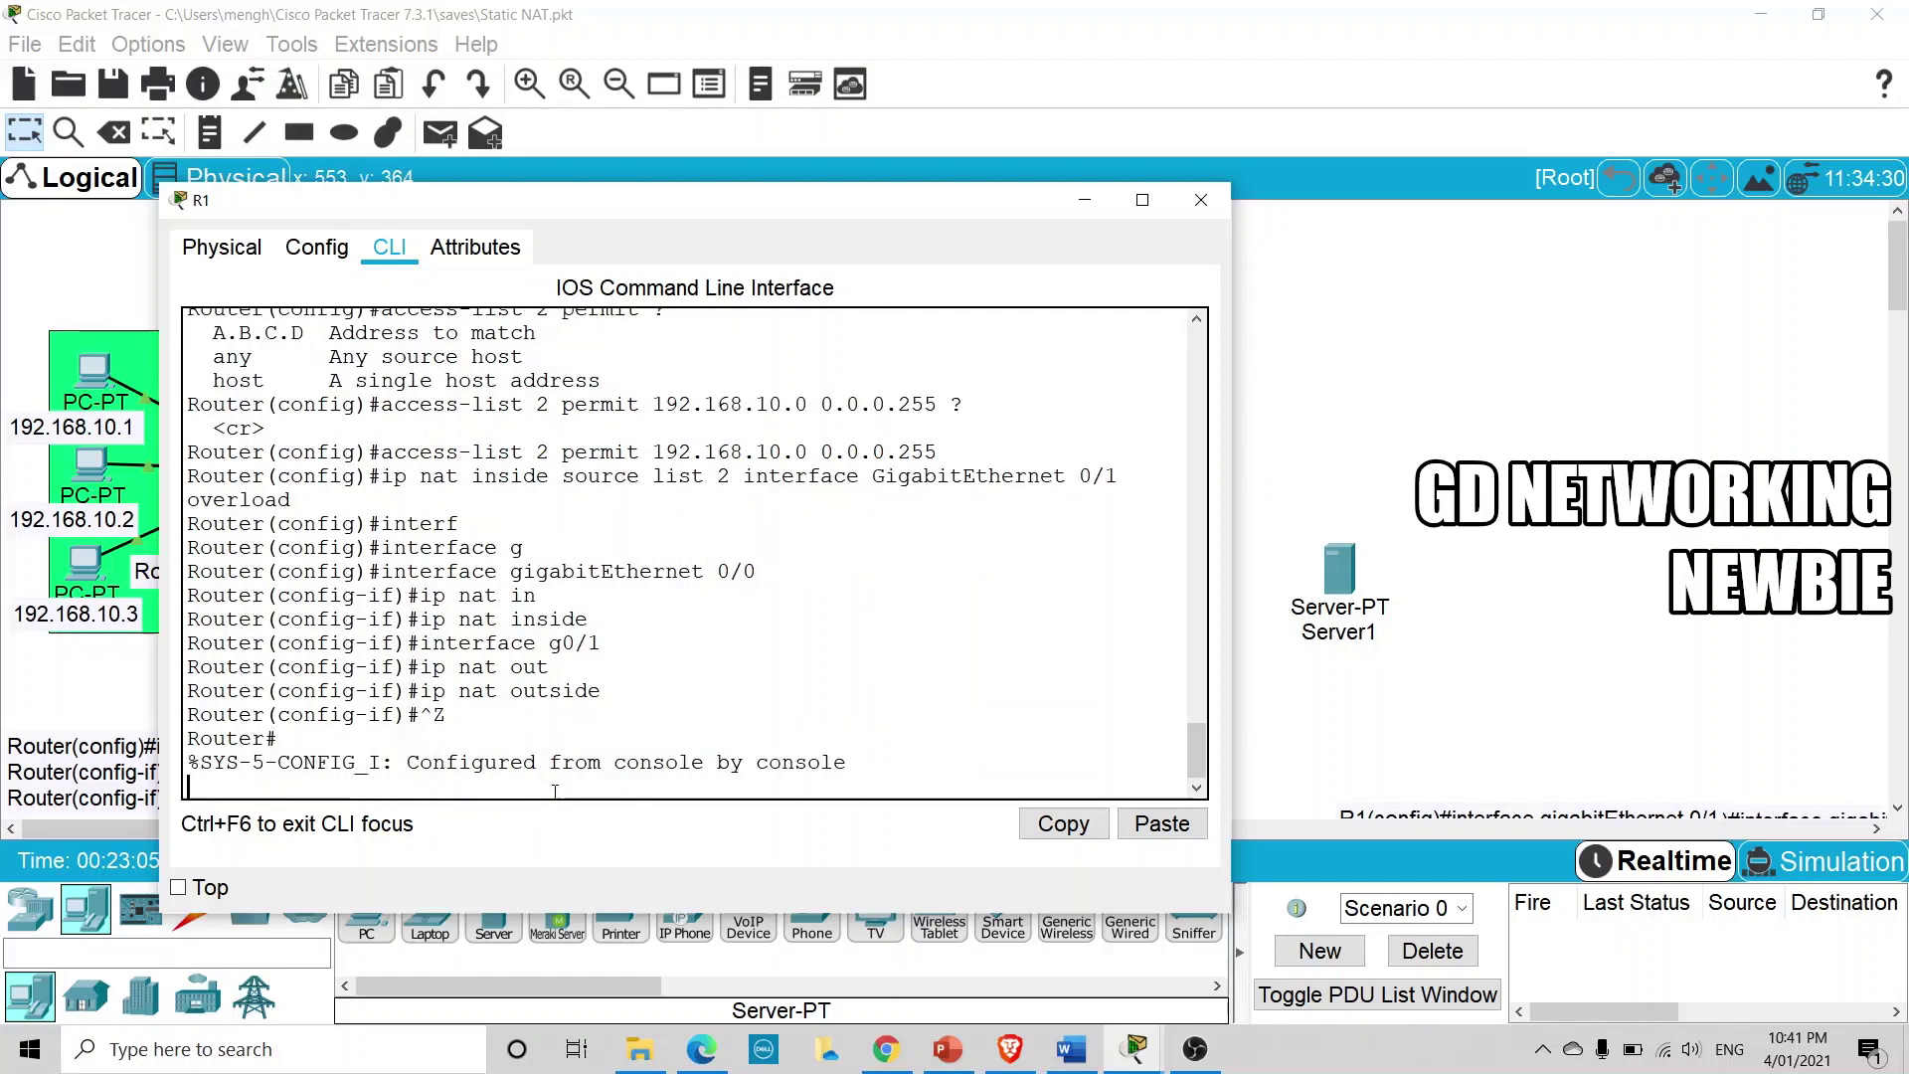
key(Return)
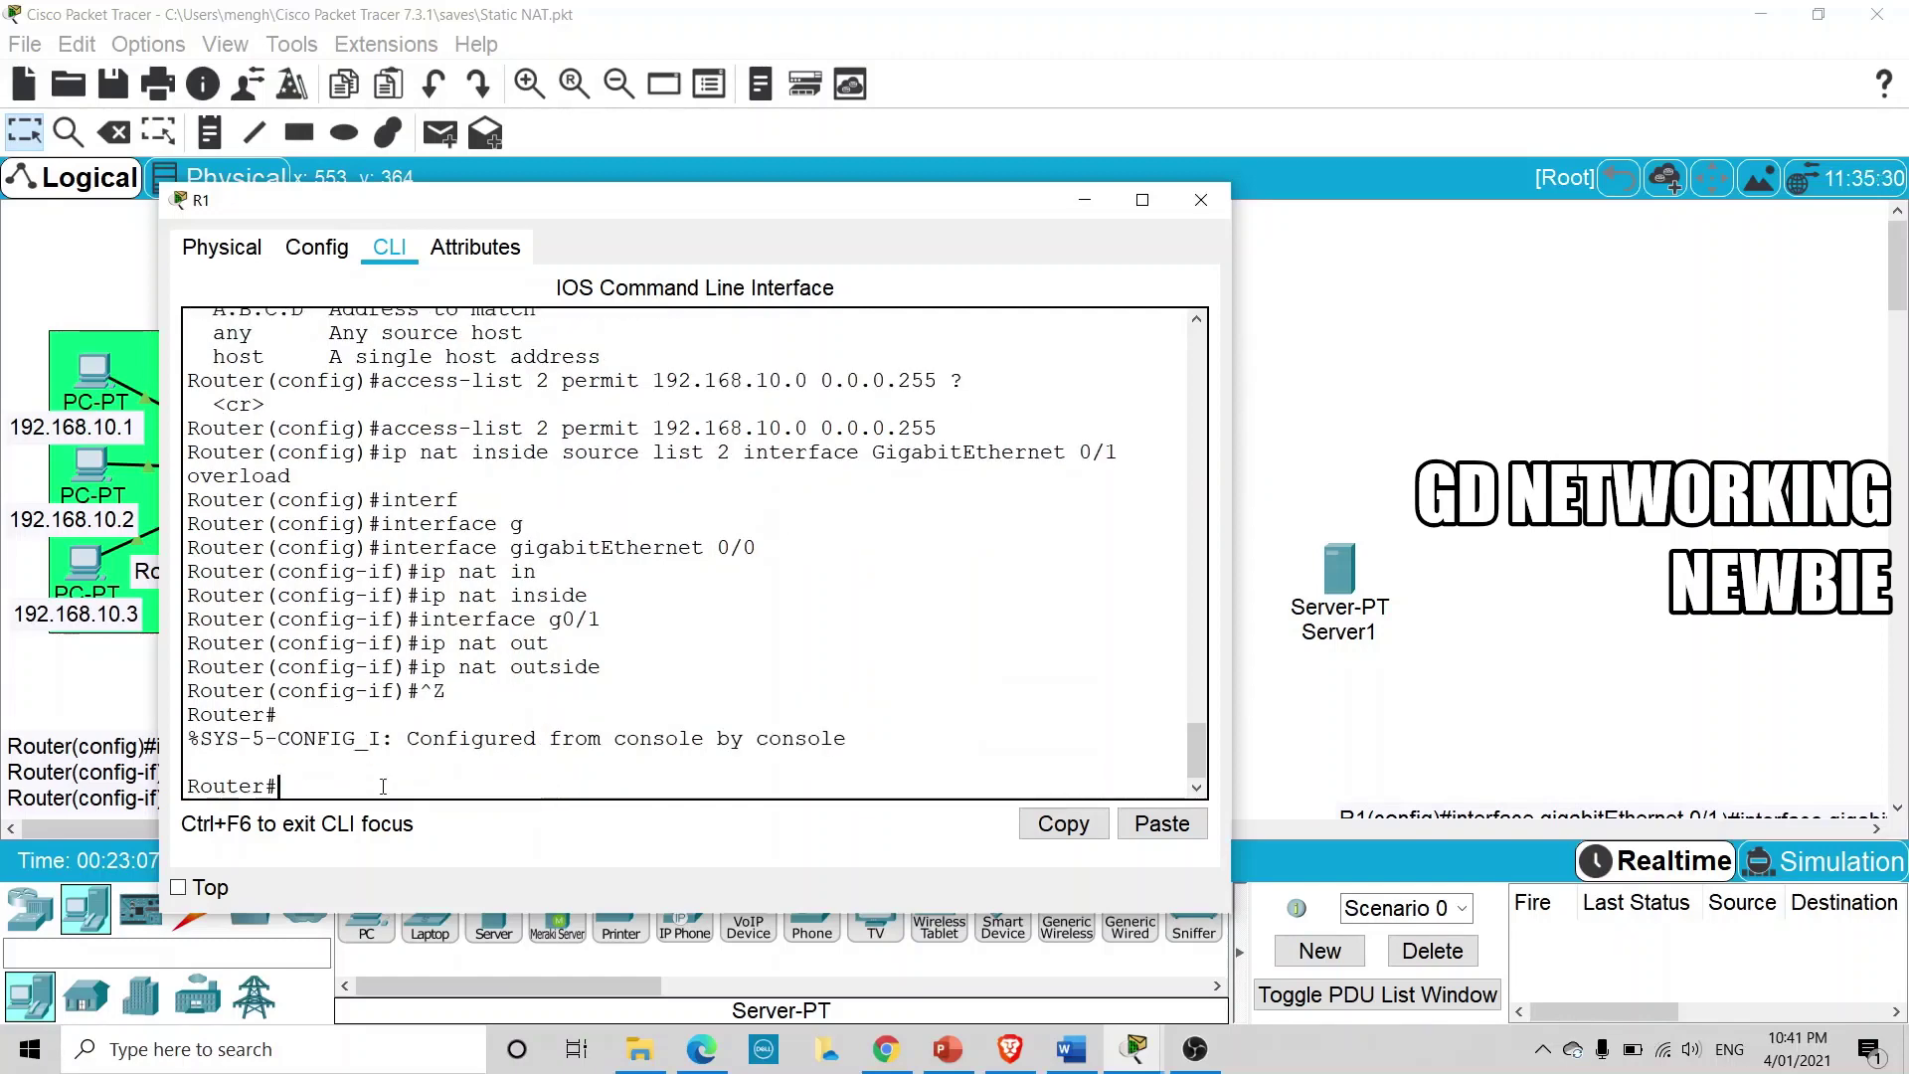
text(show)
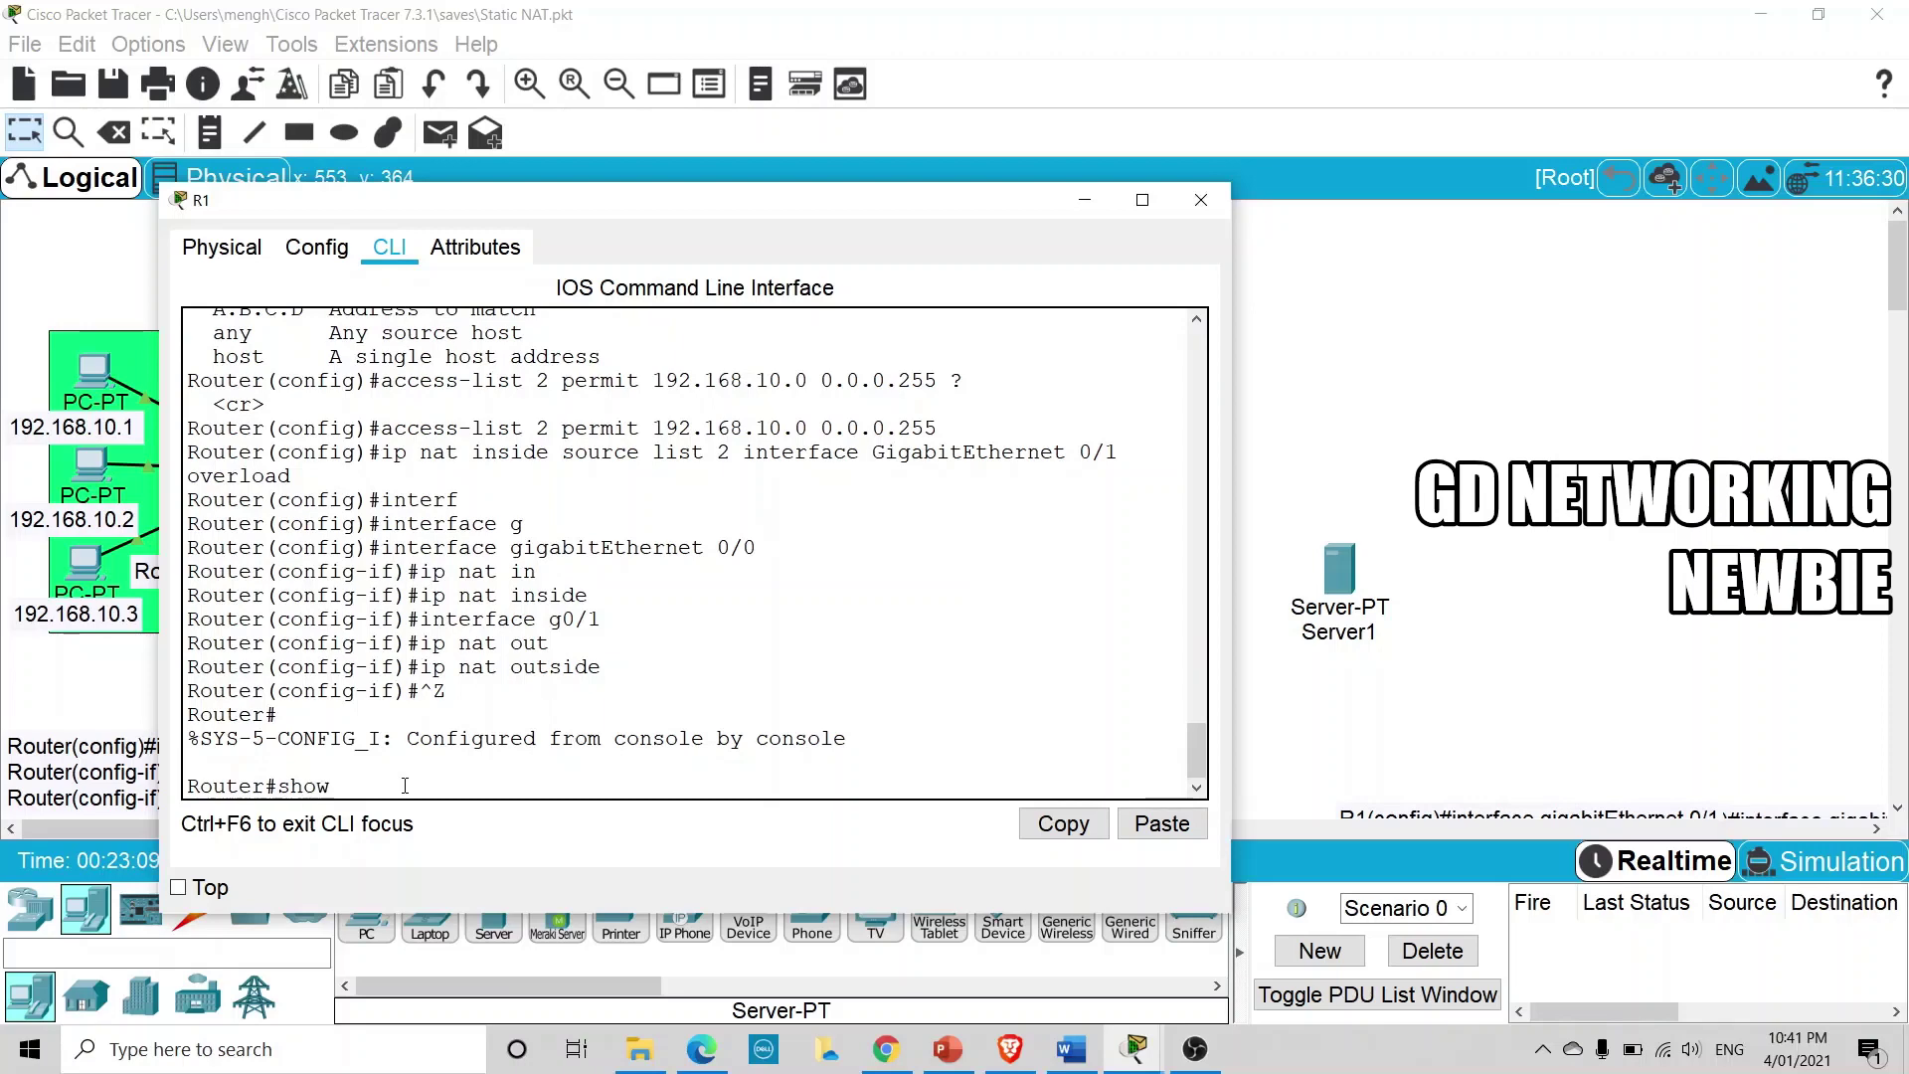
text( ip nat)
key(Tab)
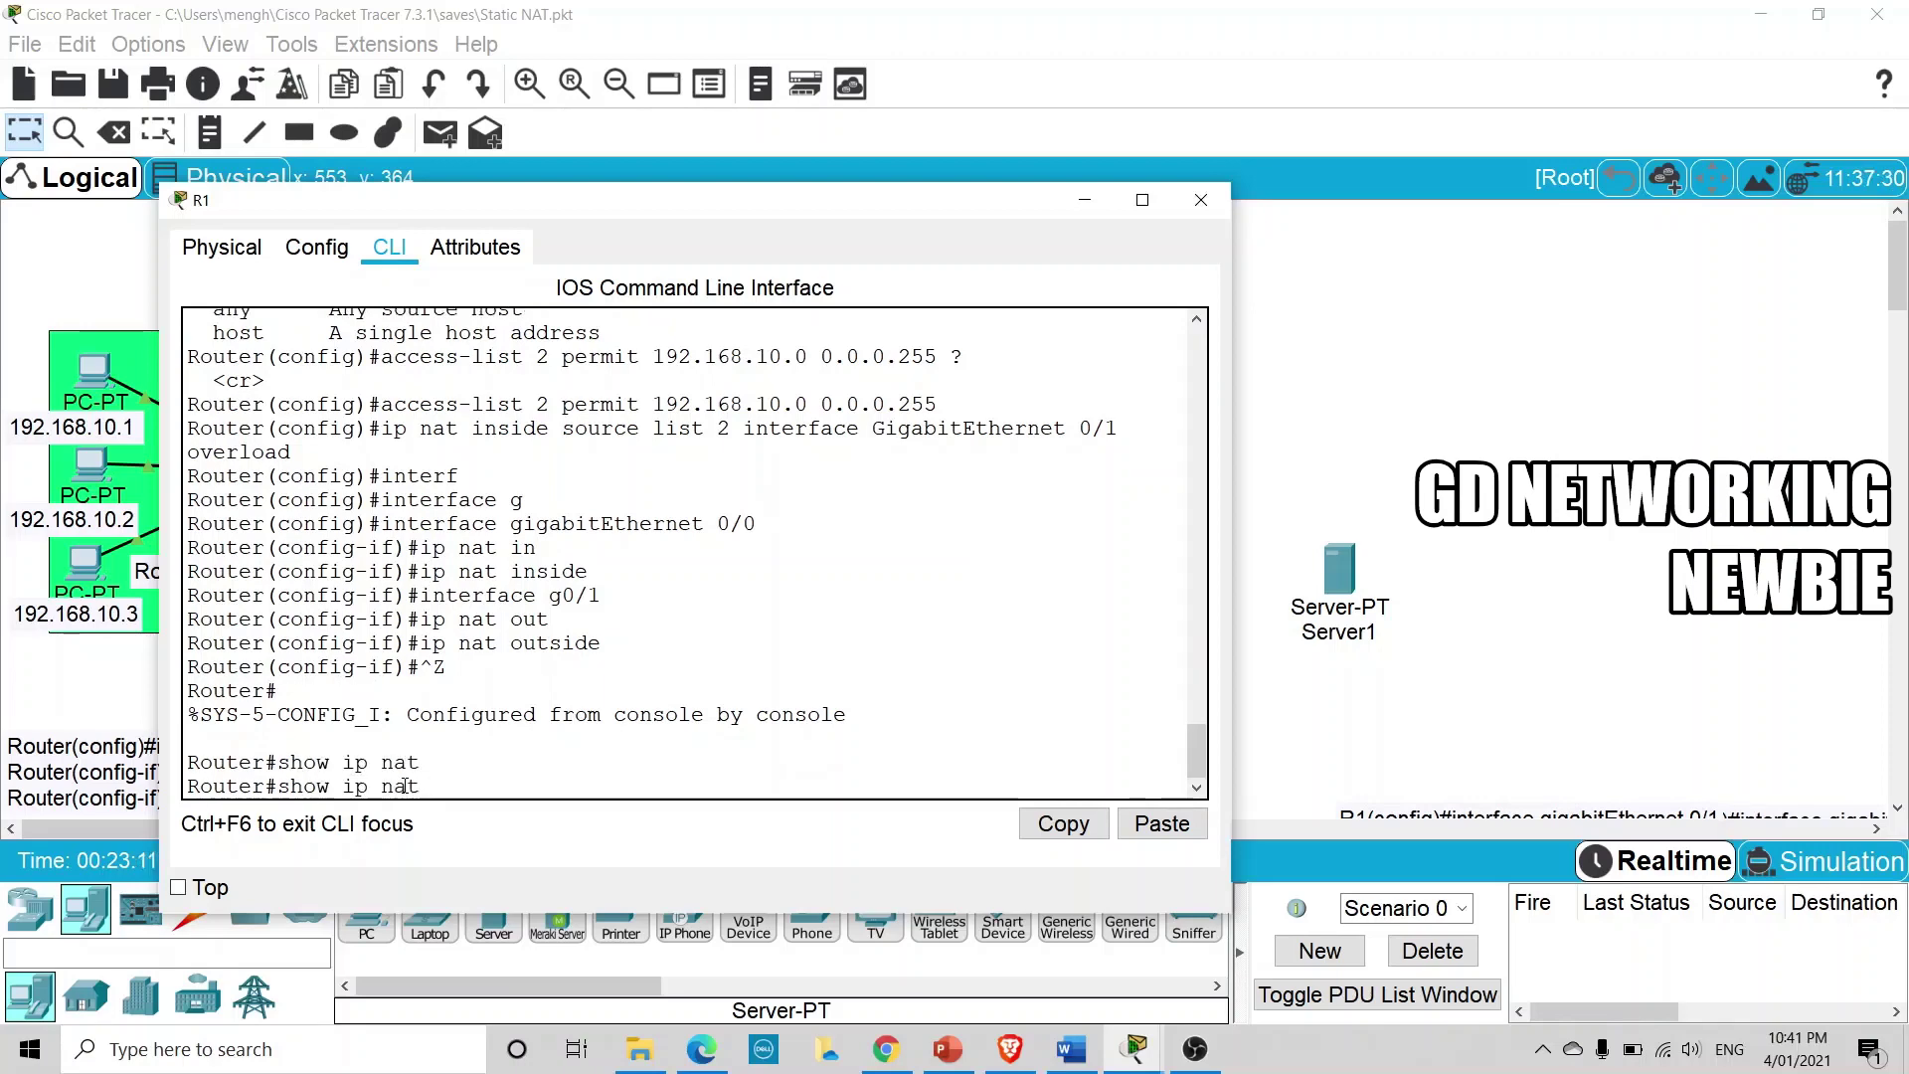
text(t)
key(Tab)
key(Return)
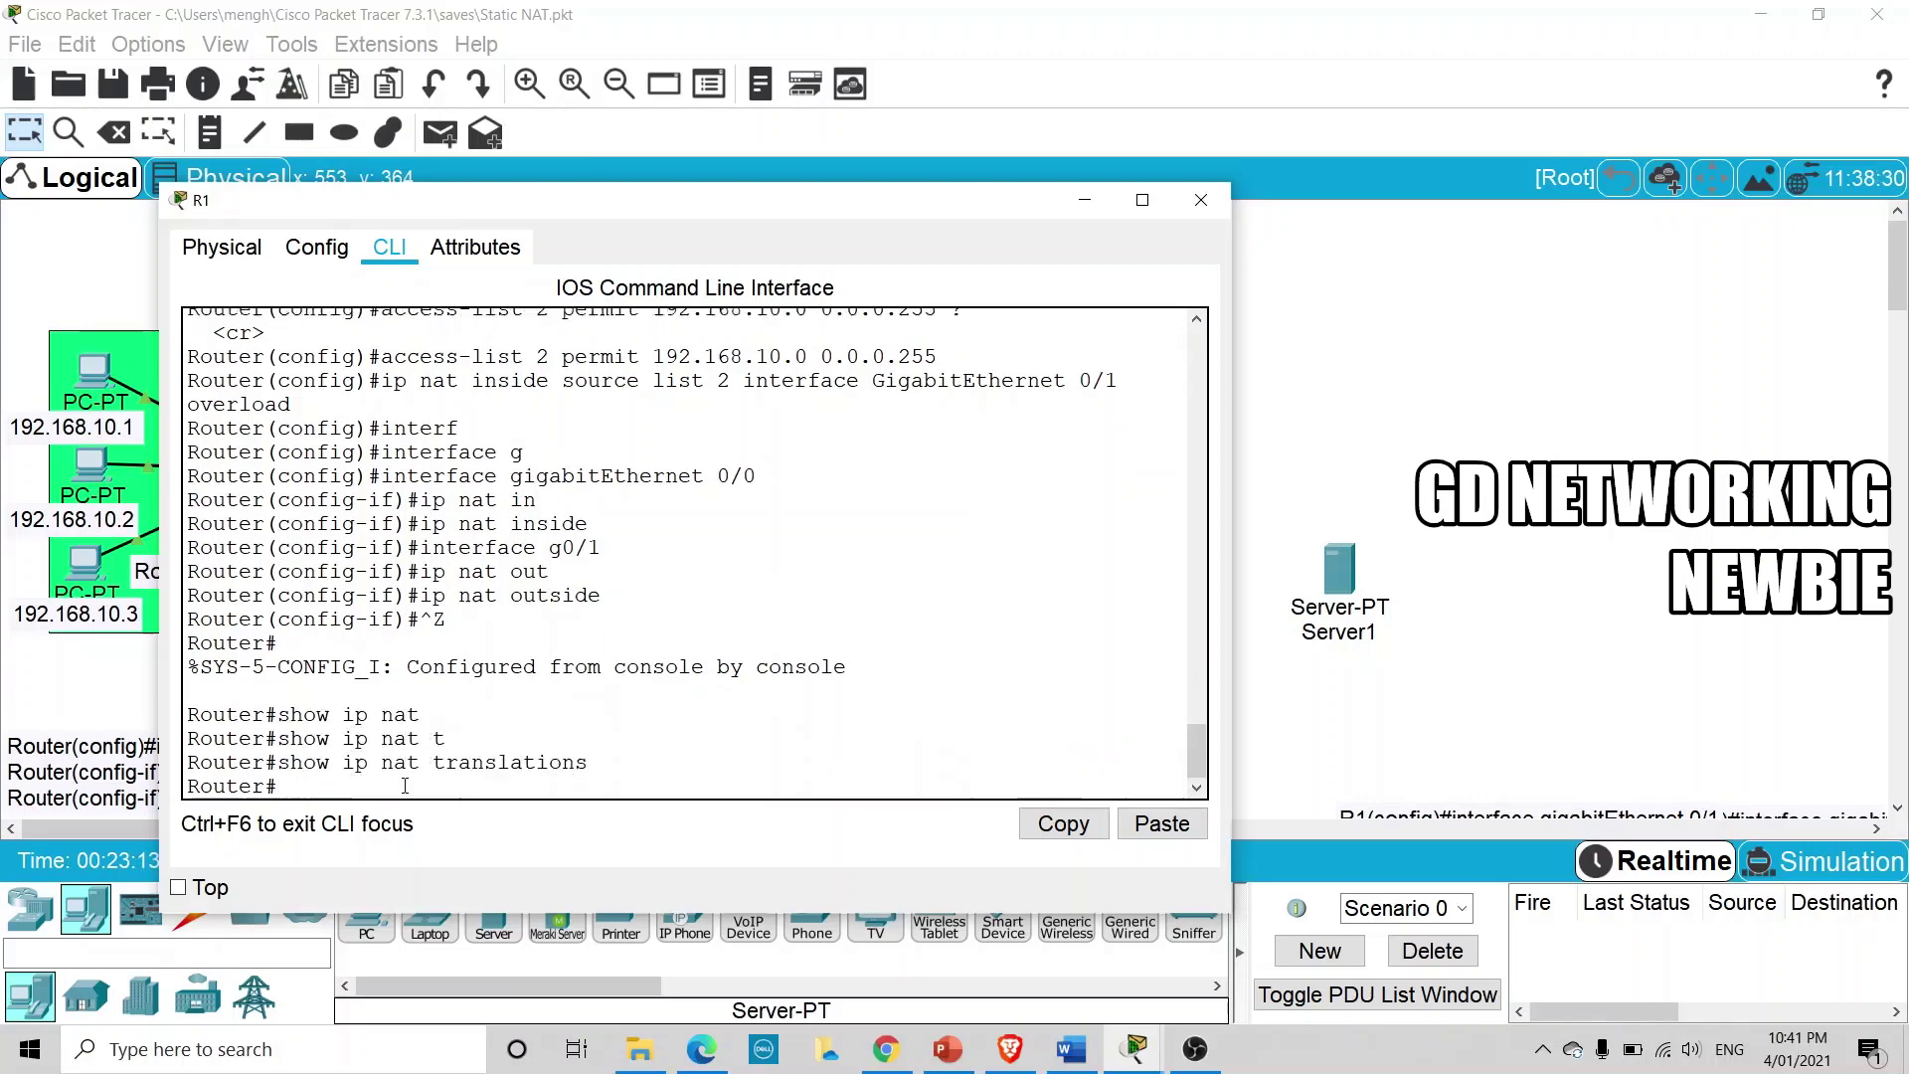
Load the web page at 172.3.2.1 in PC1's web browser, then close PC1's window
click(1085, 204)
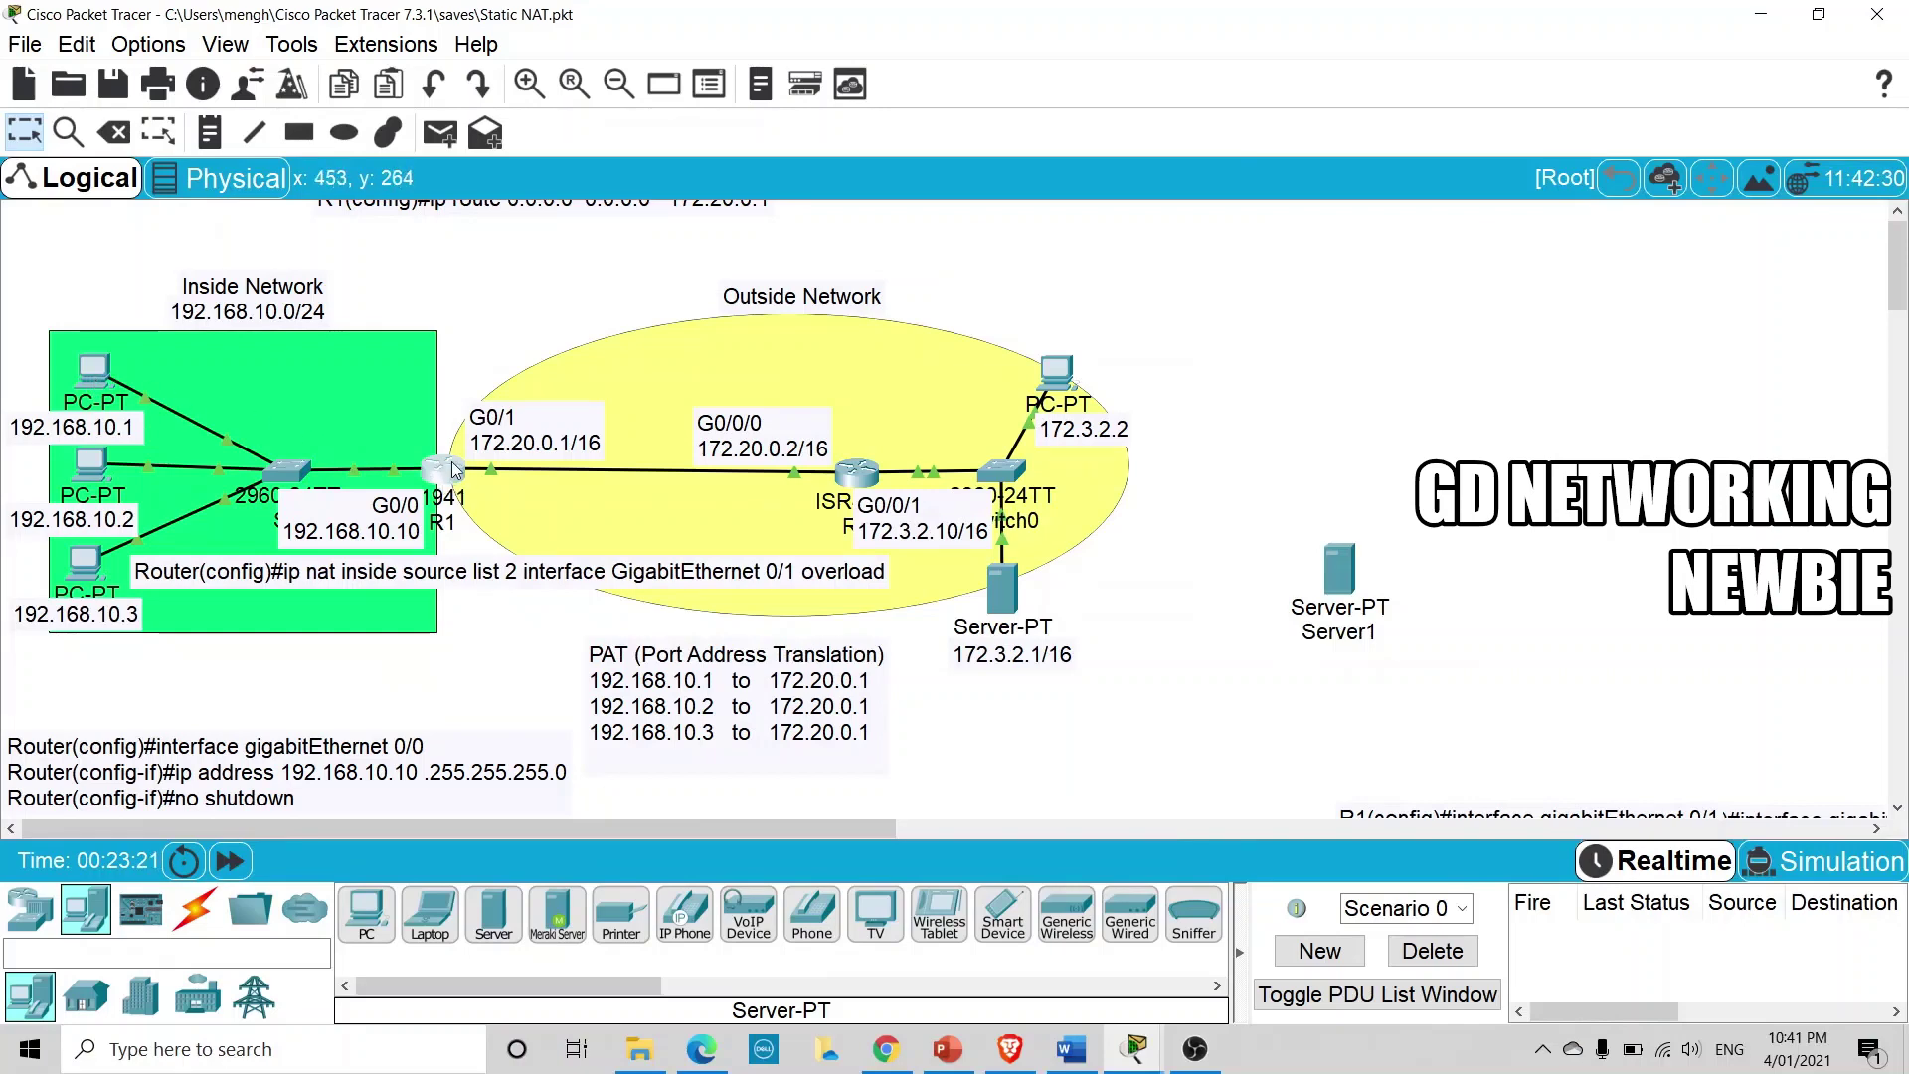
mouse_move(452, 470)
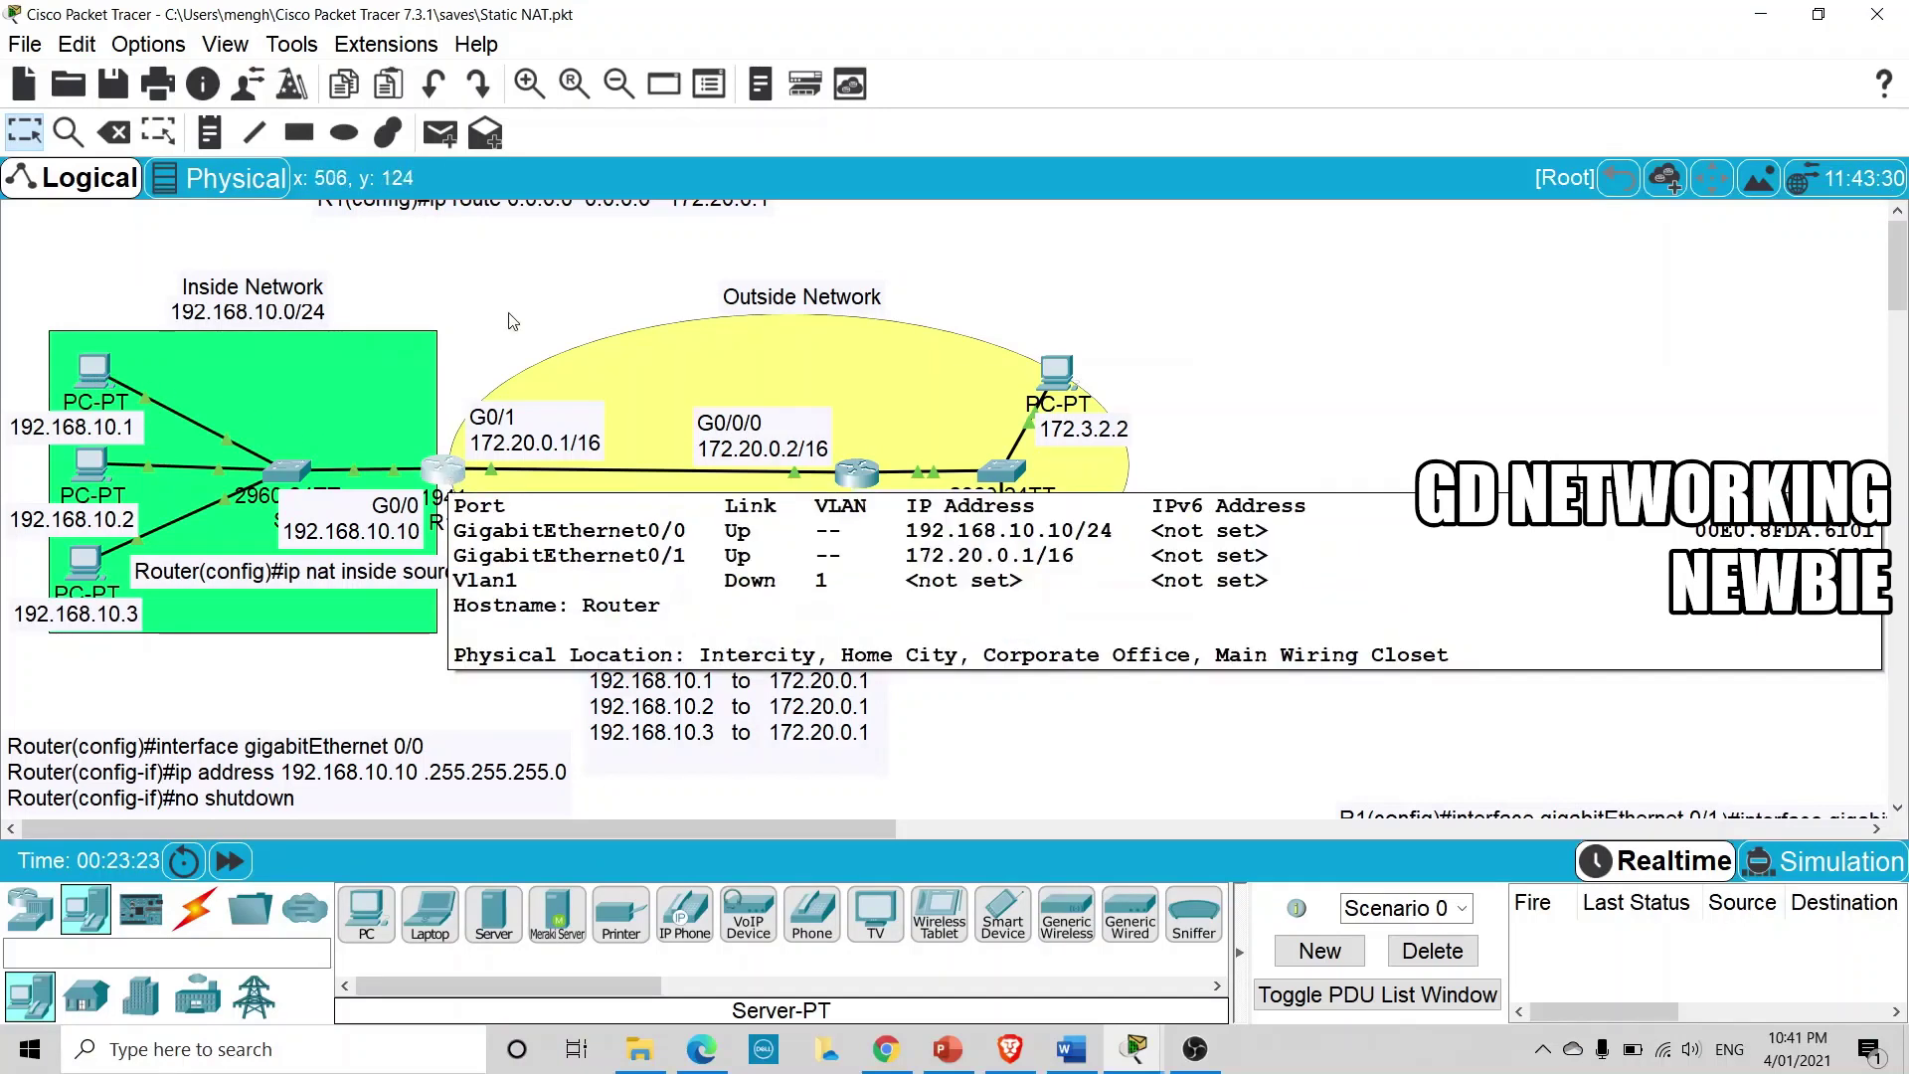
click(97, 472)
click(899, 193)
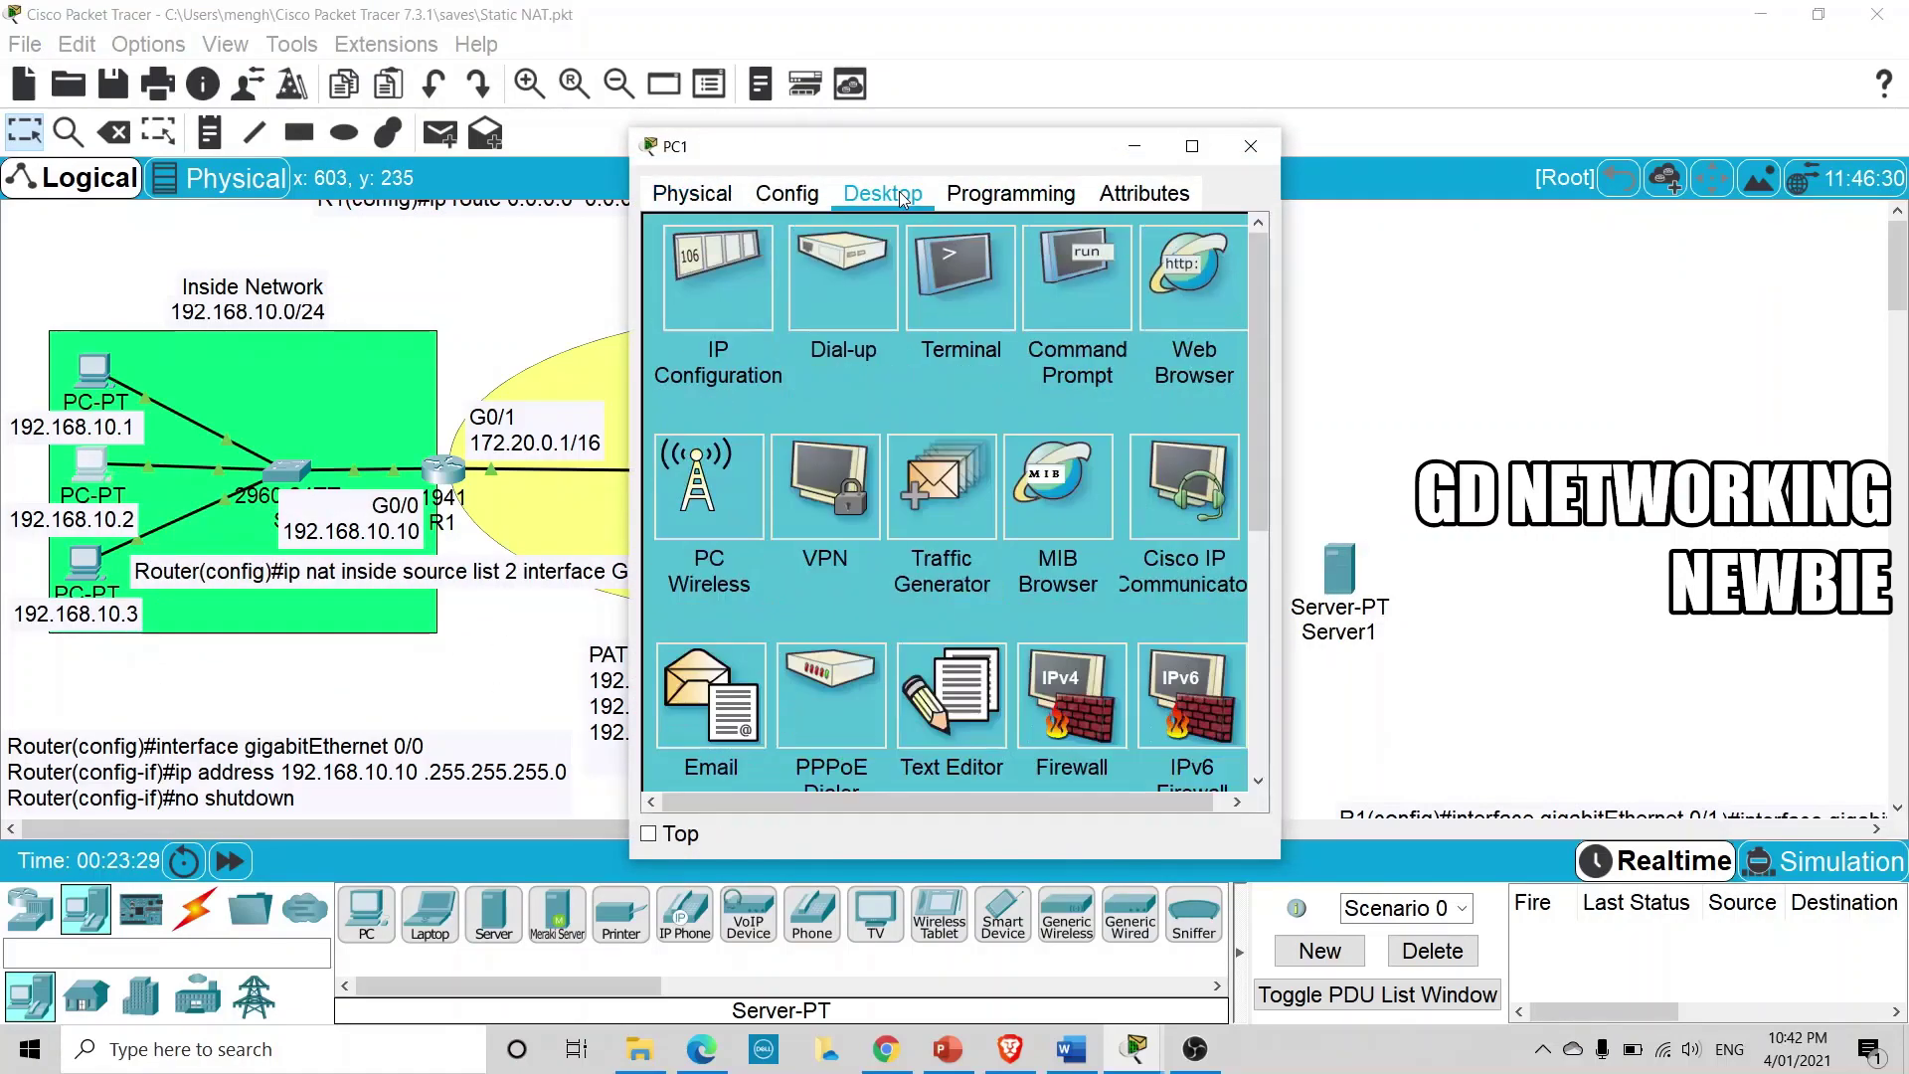
drag(998, 153, 546, 175)
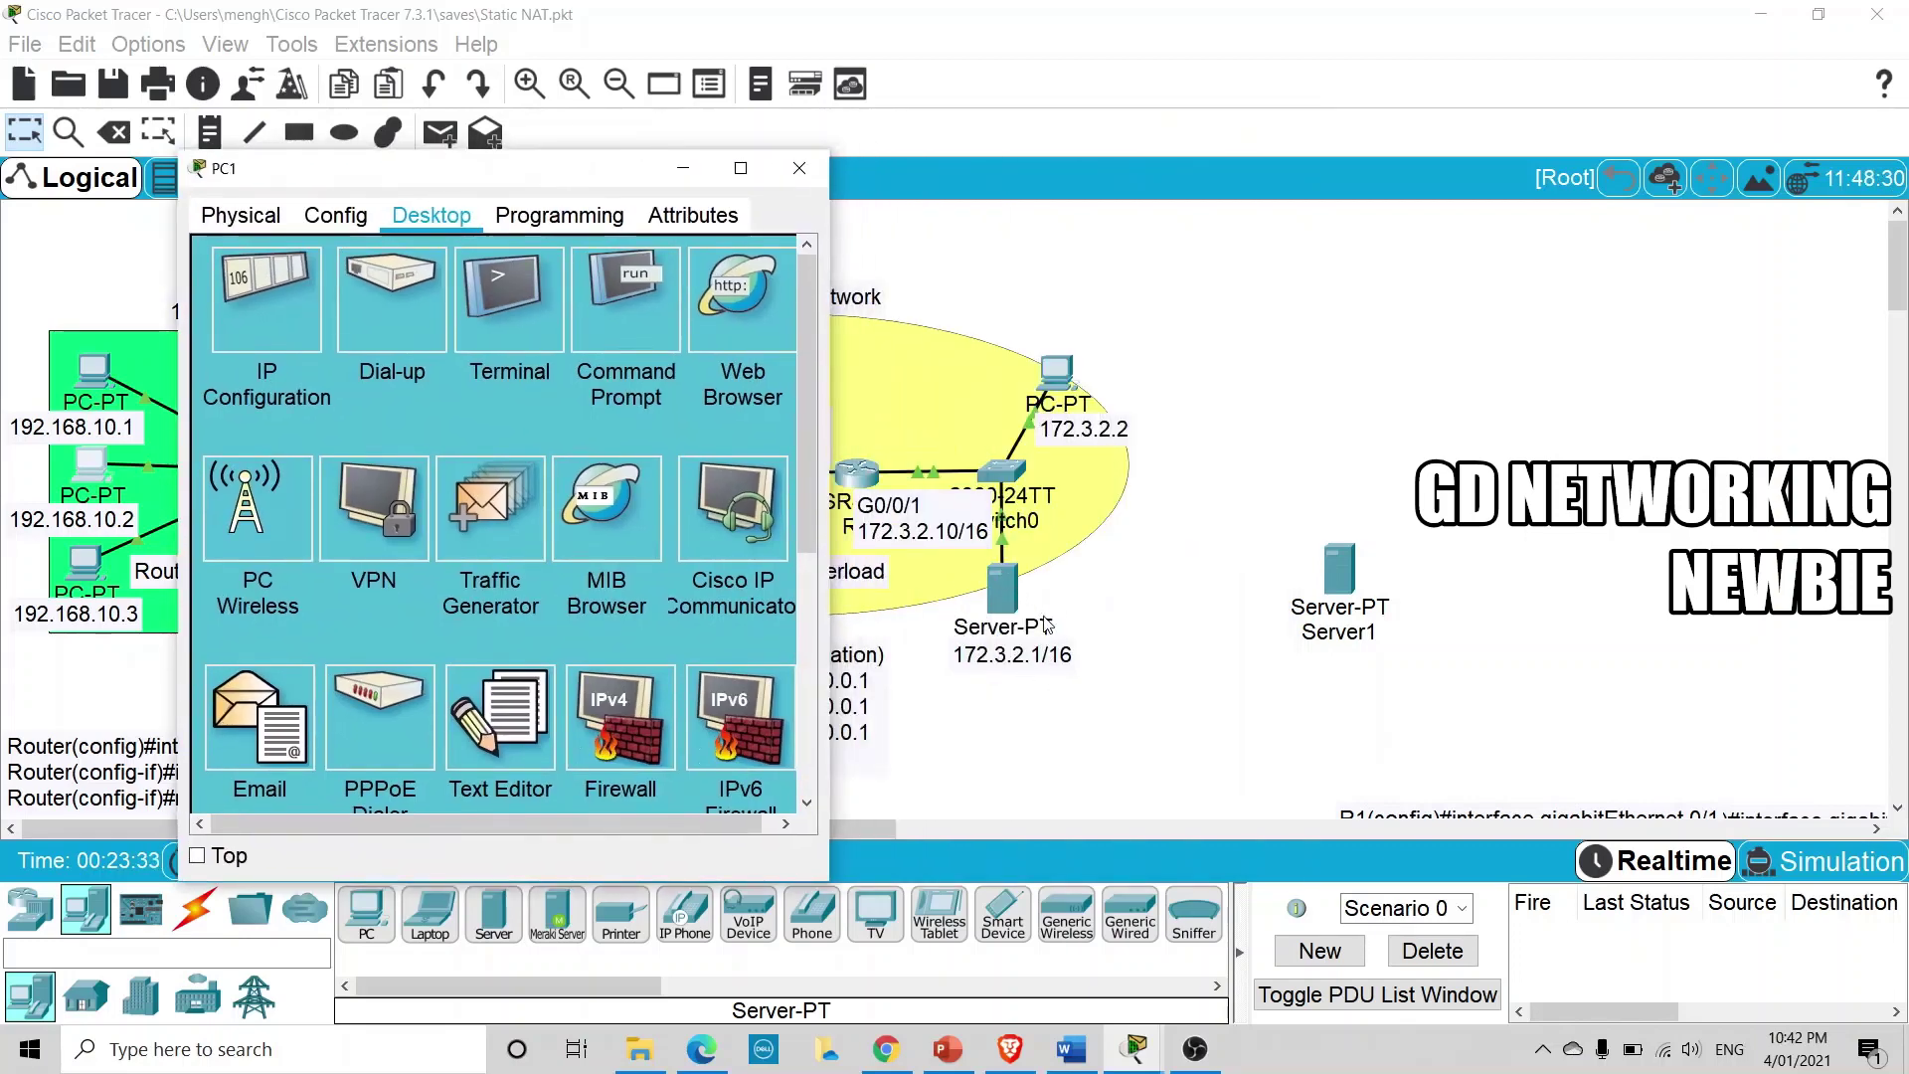
click(742, 308)
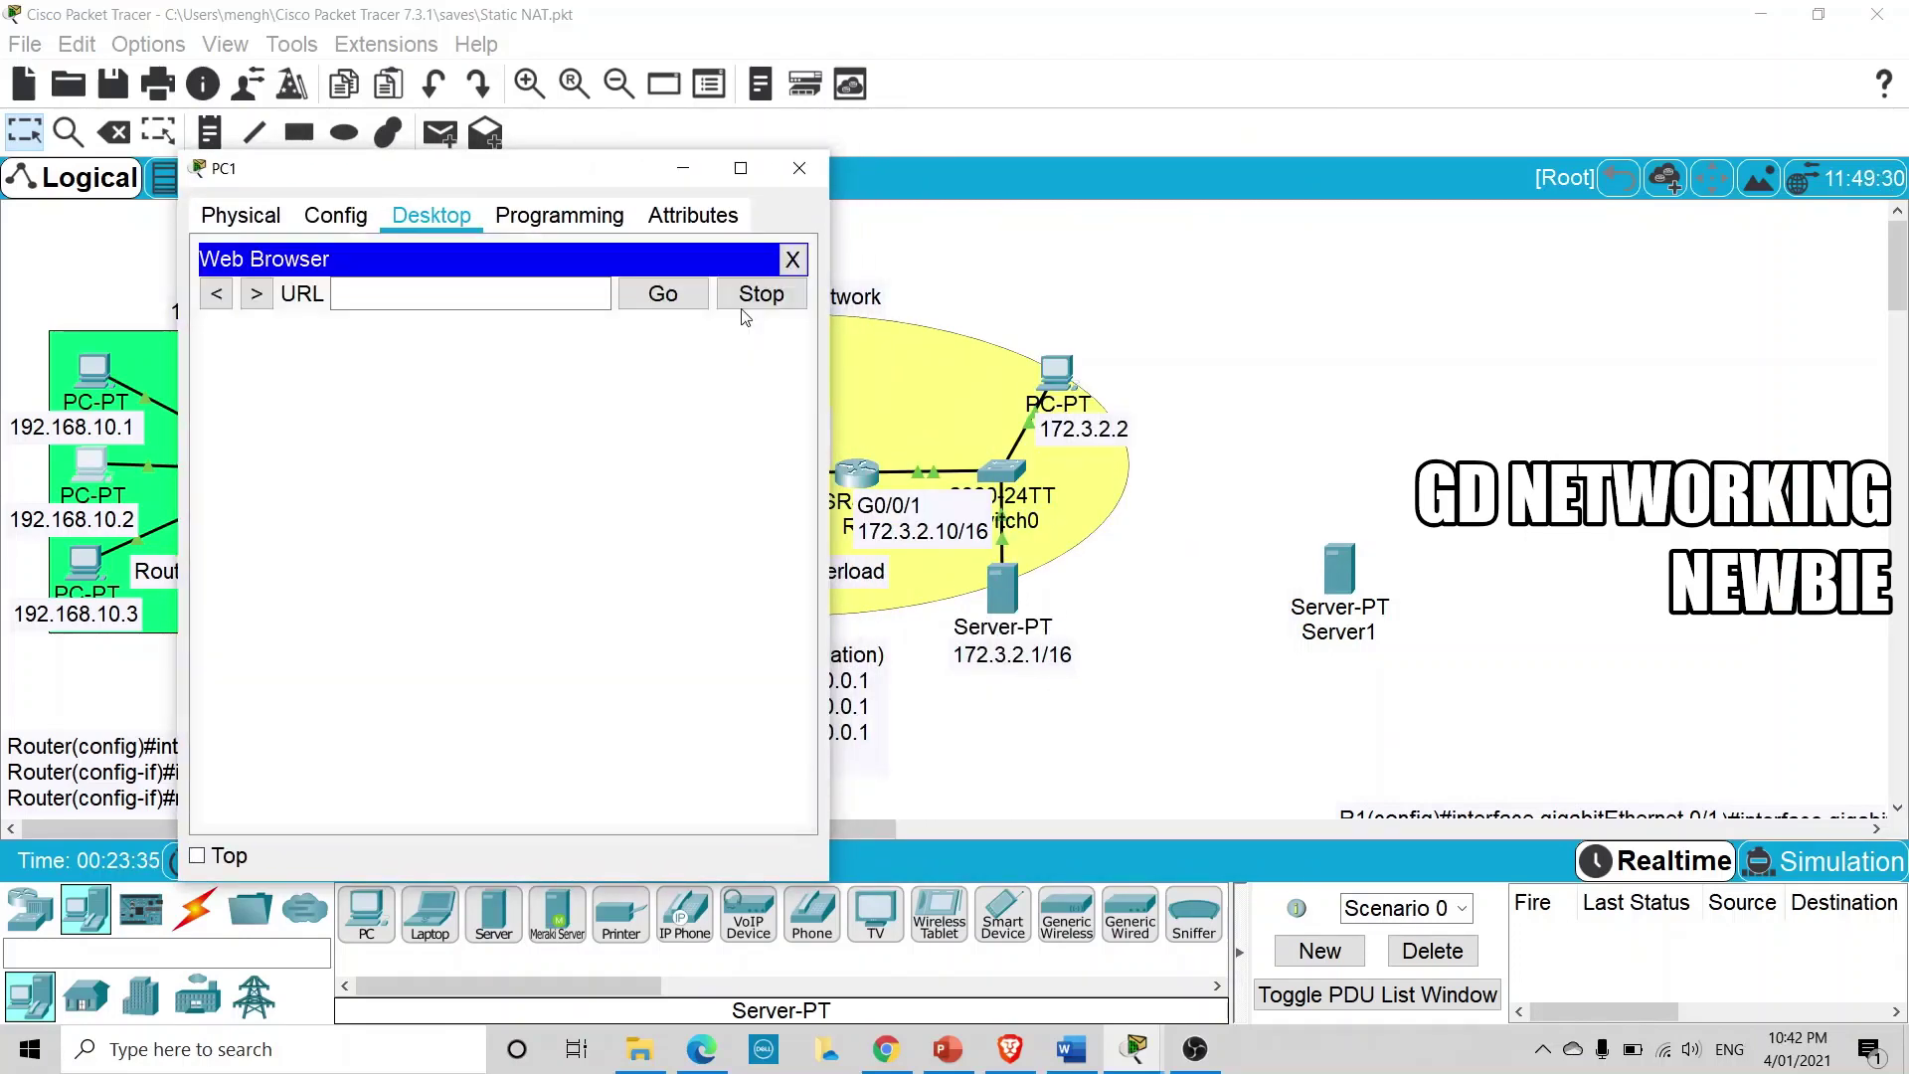
click(408, 292)
text(172)
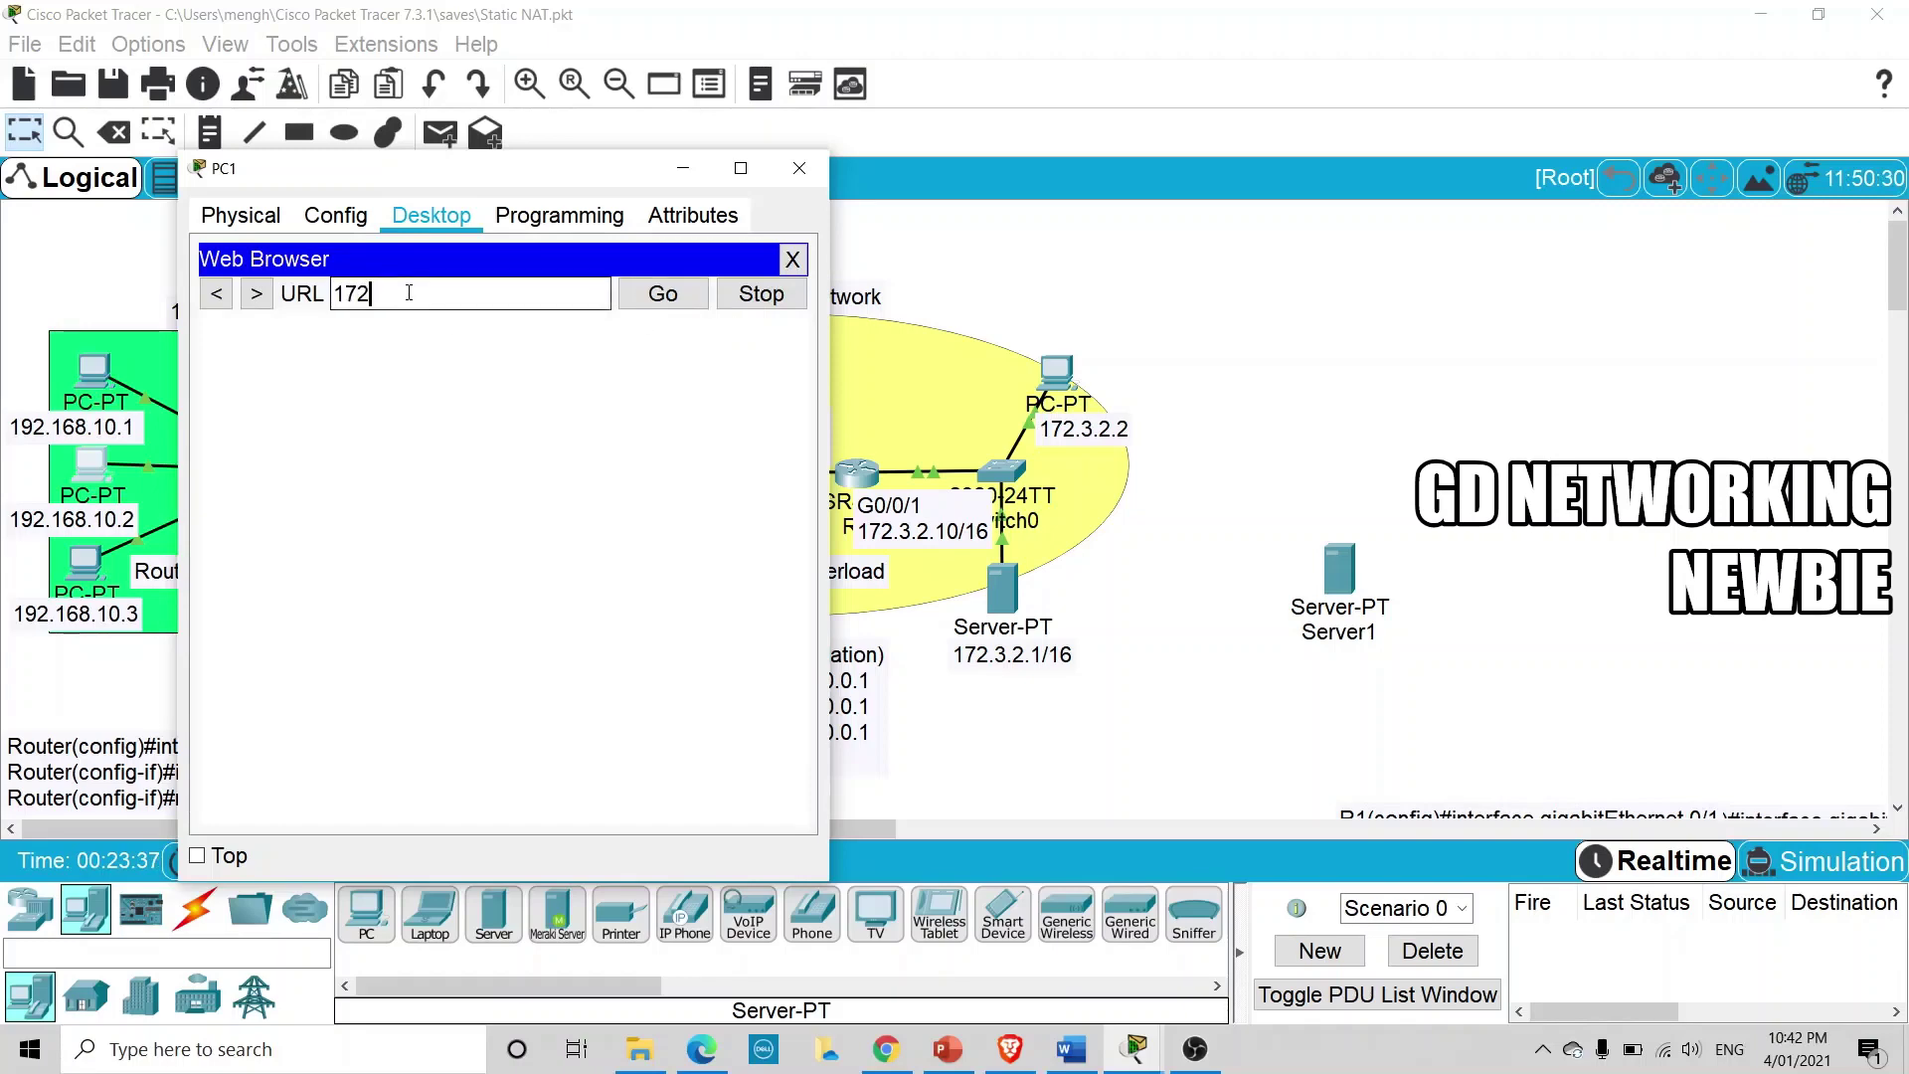
text(.3.2.1)
click(664, 294)
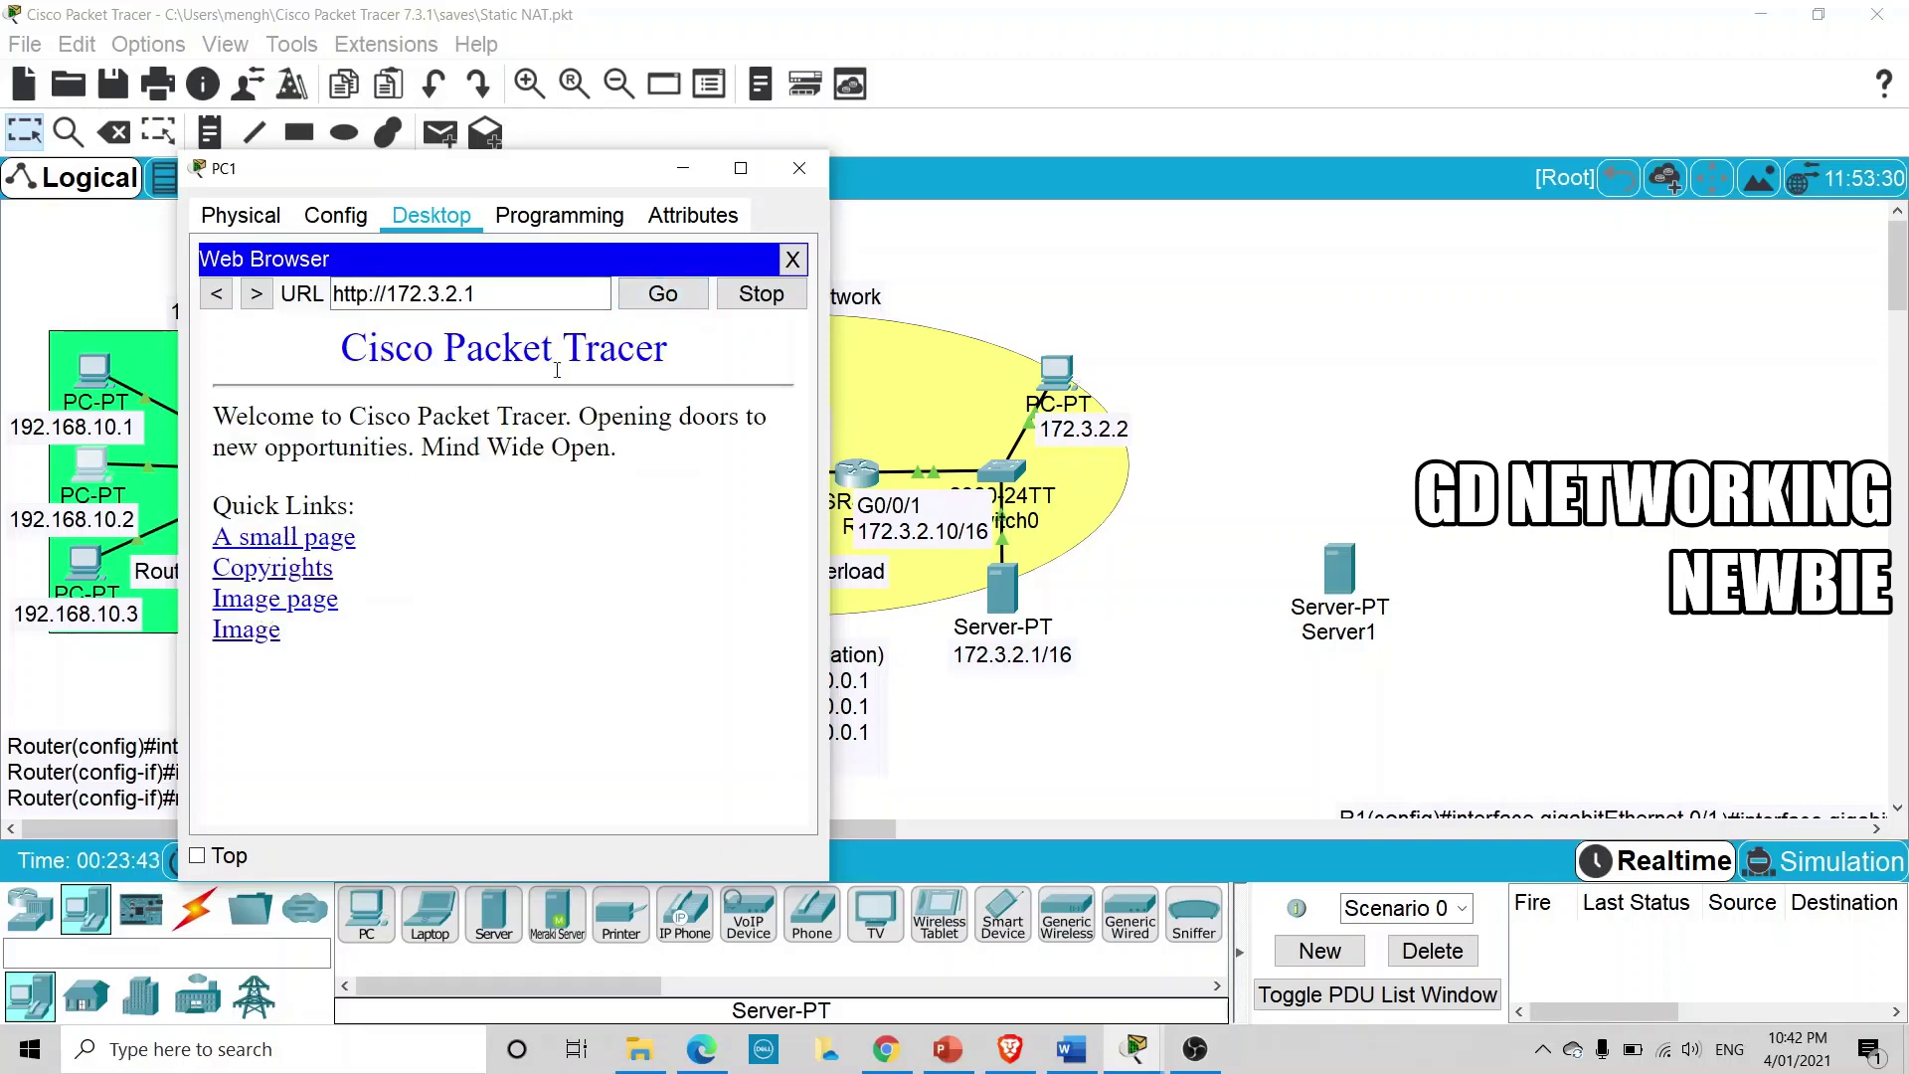
click(683, 168)
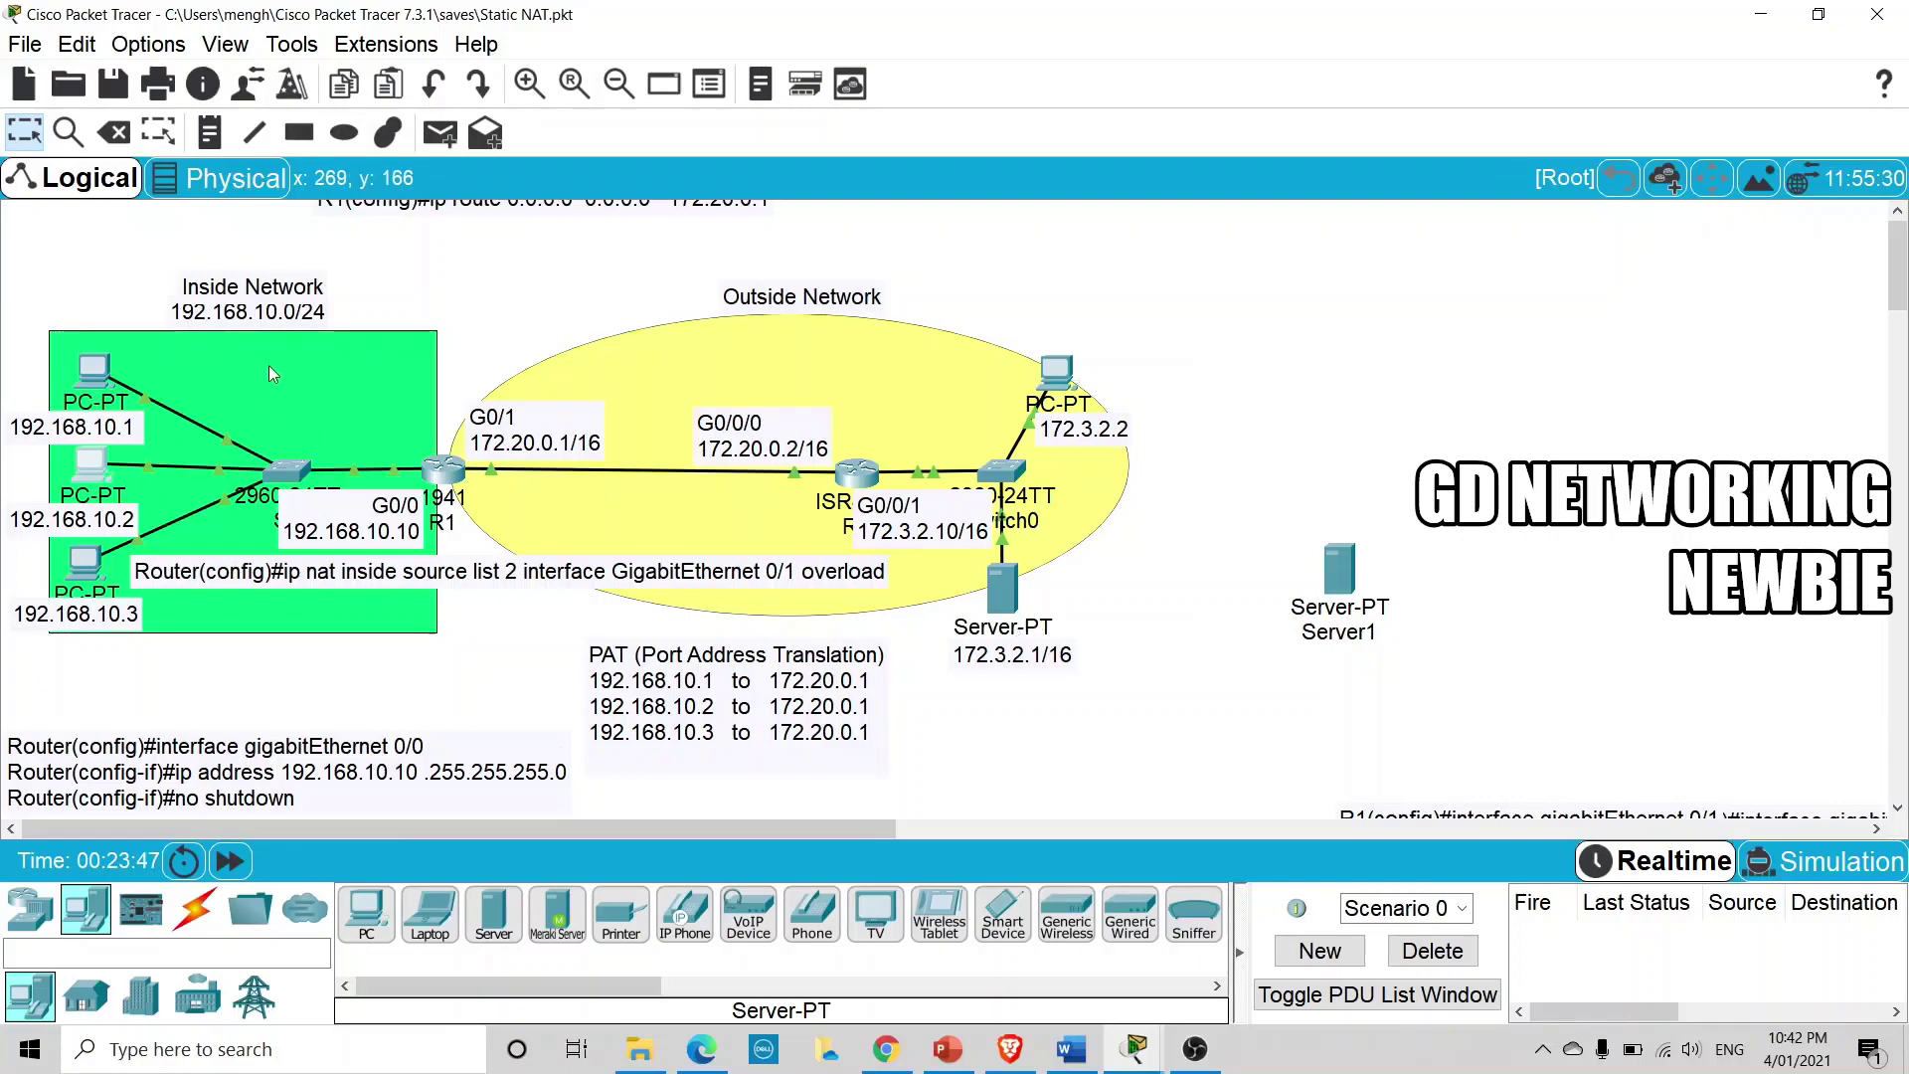
Rerun show ip nat translations on R1 and widen the output window
click(453, 491)
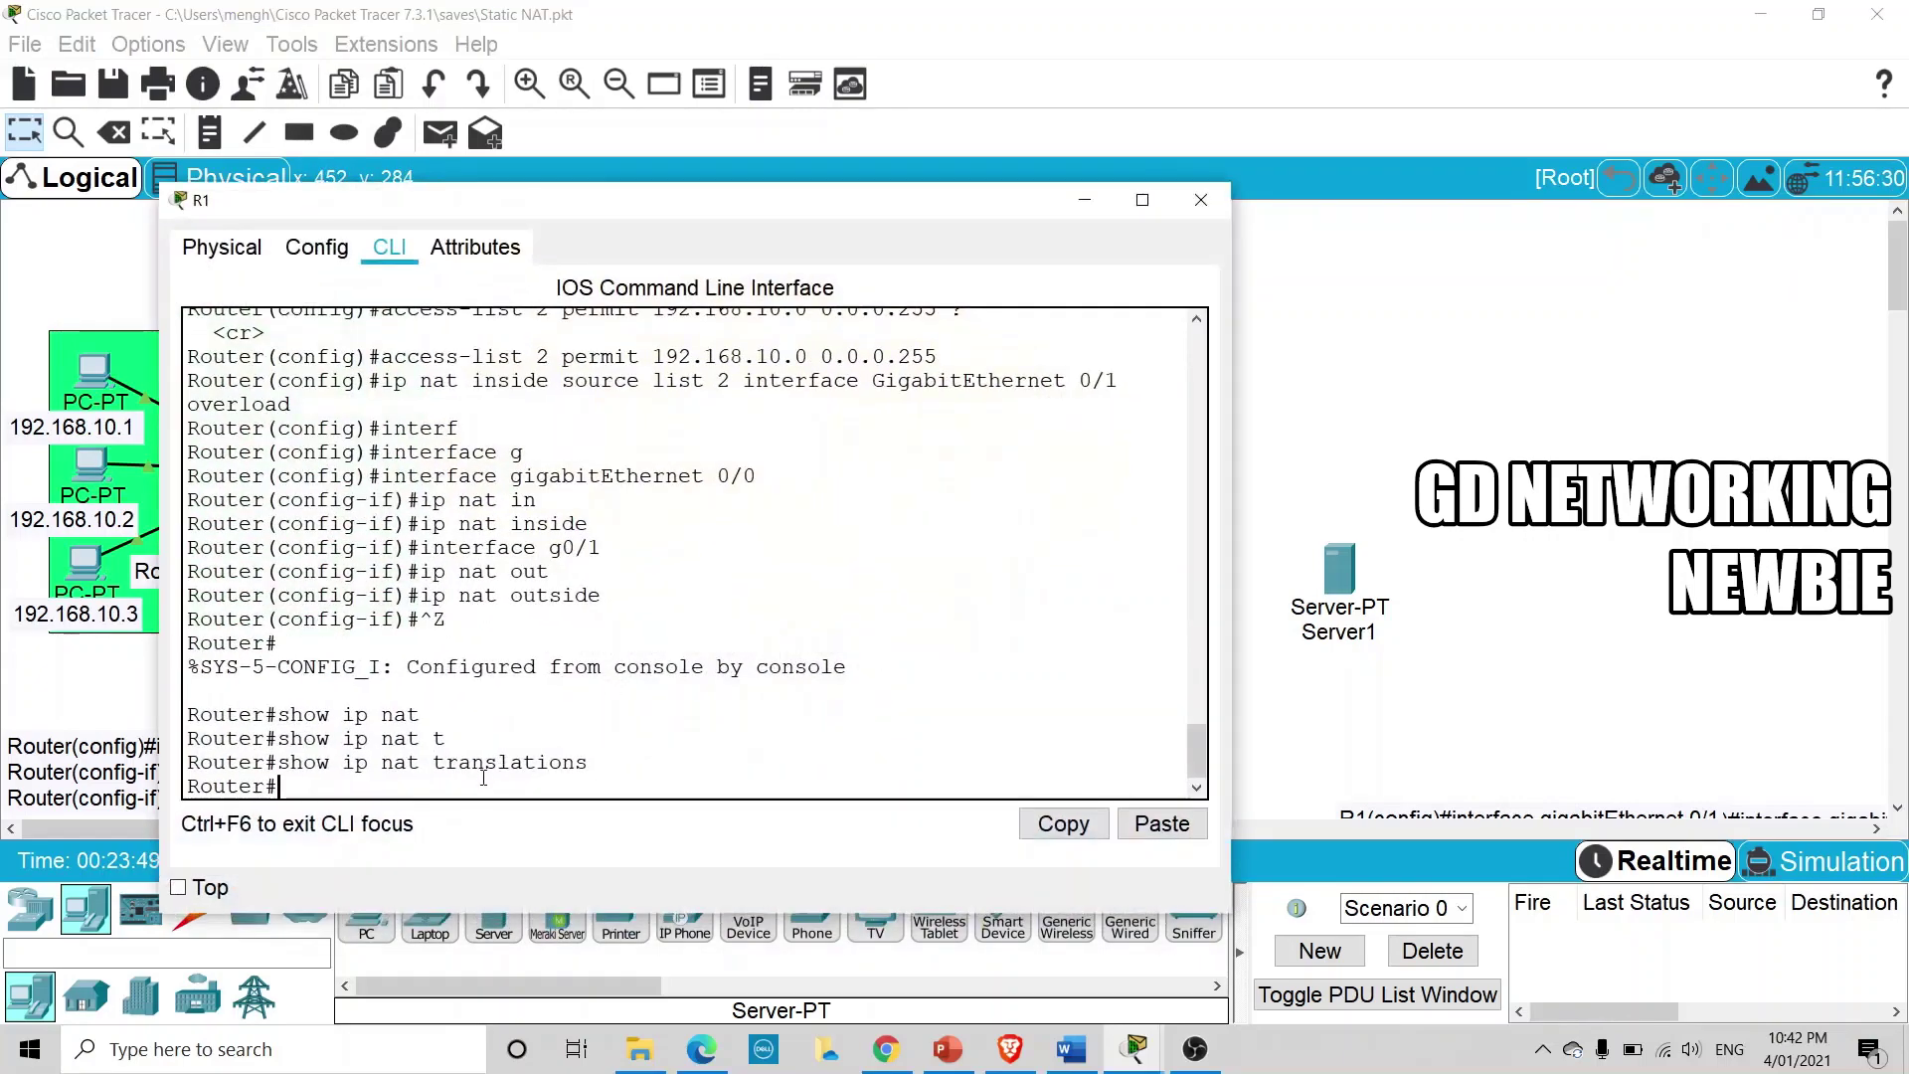
key(Up)
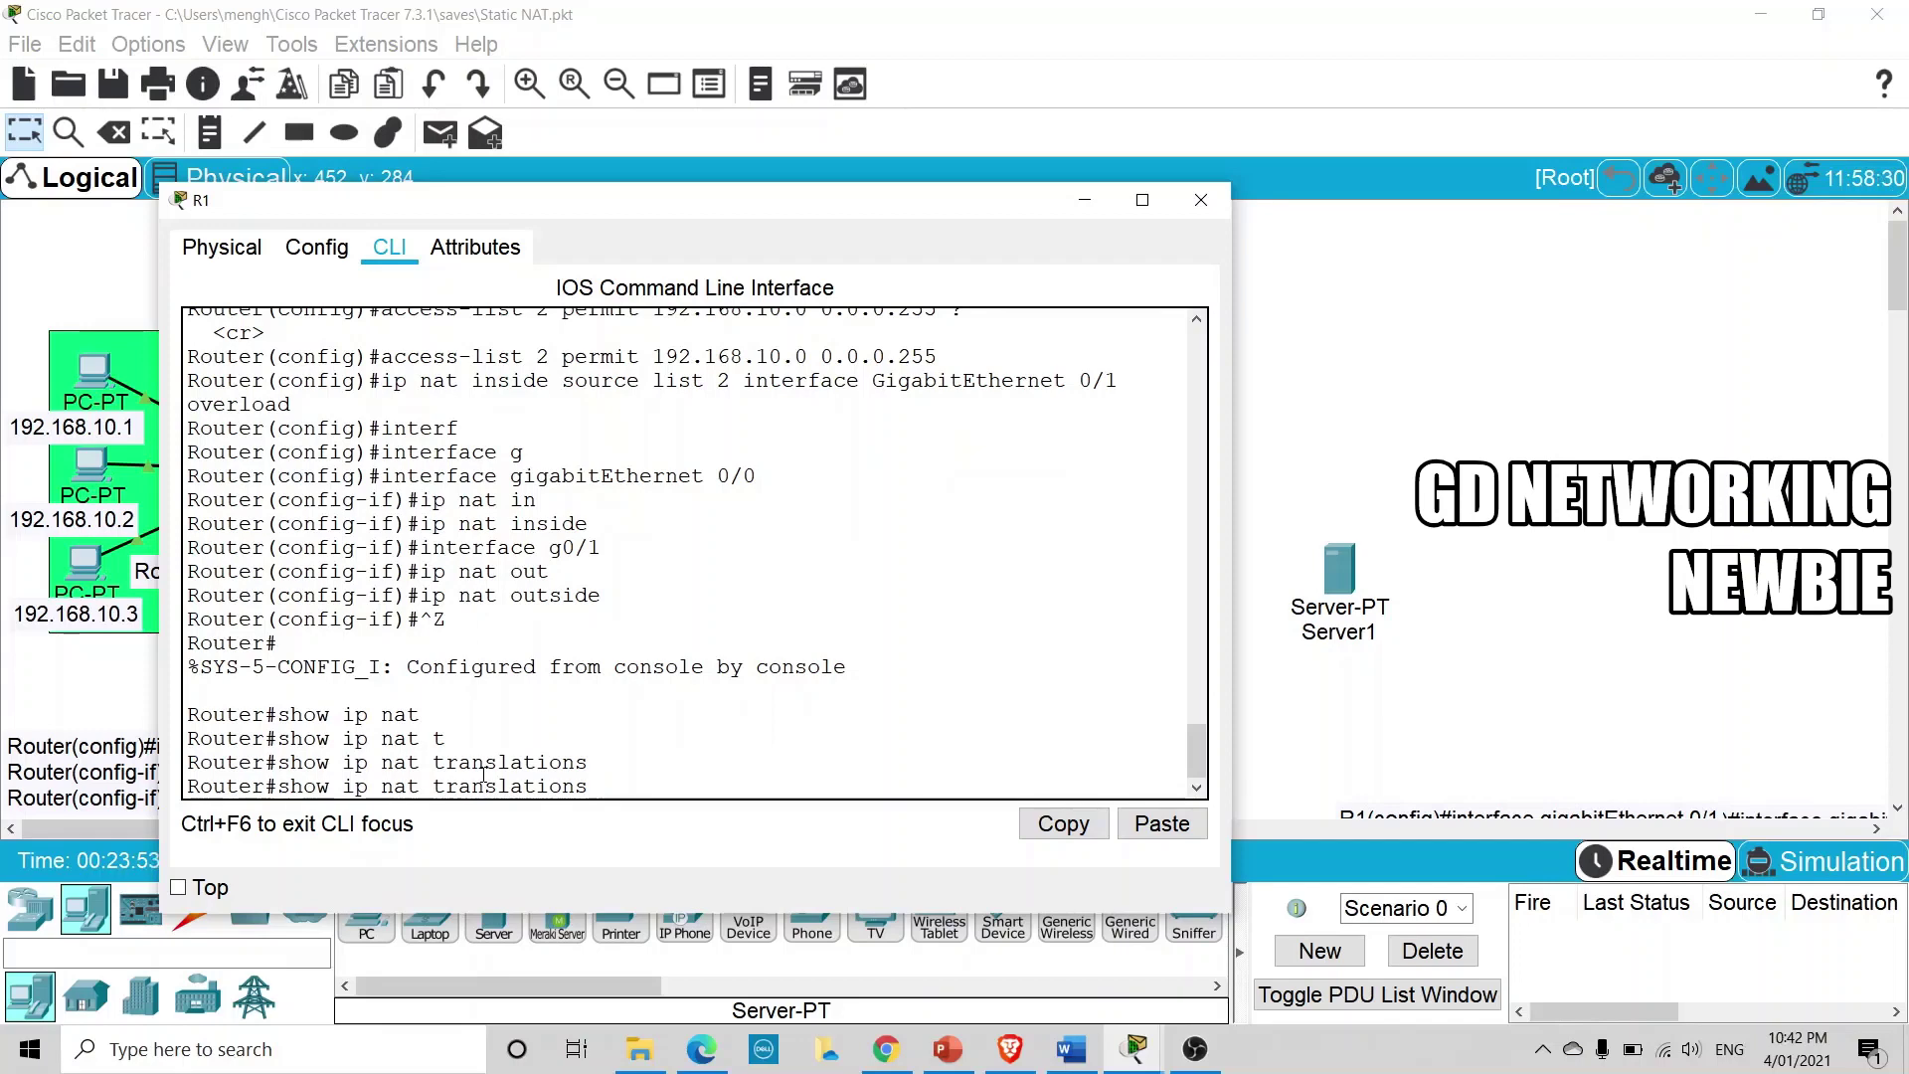
key(Return)
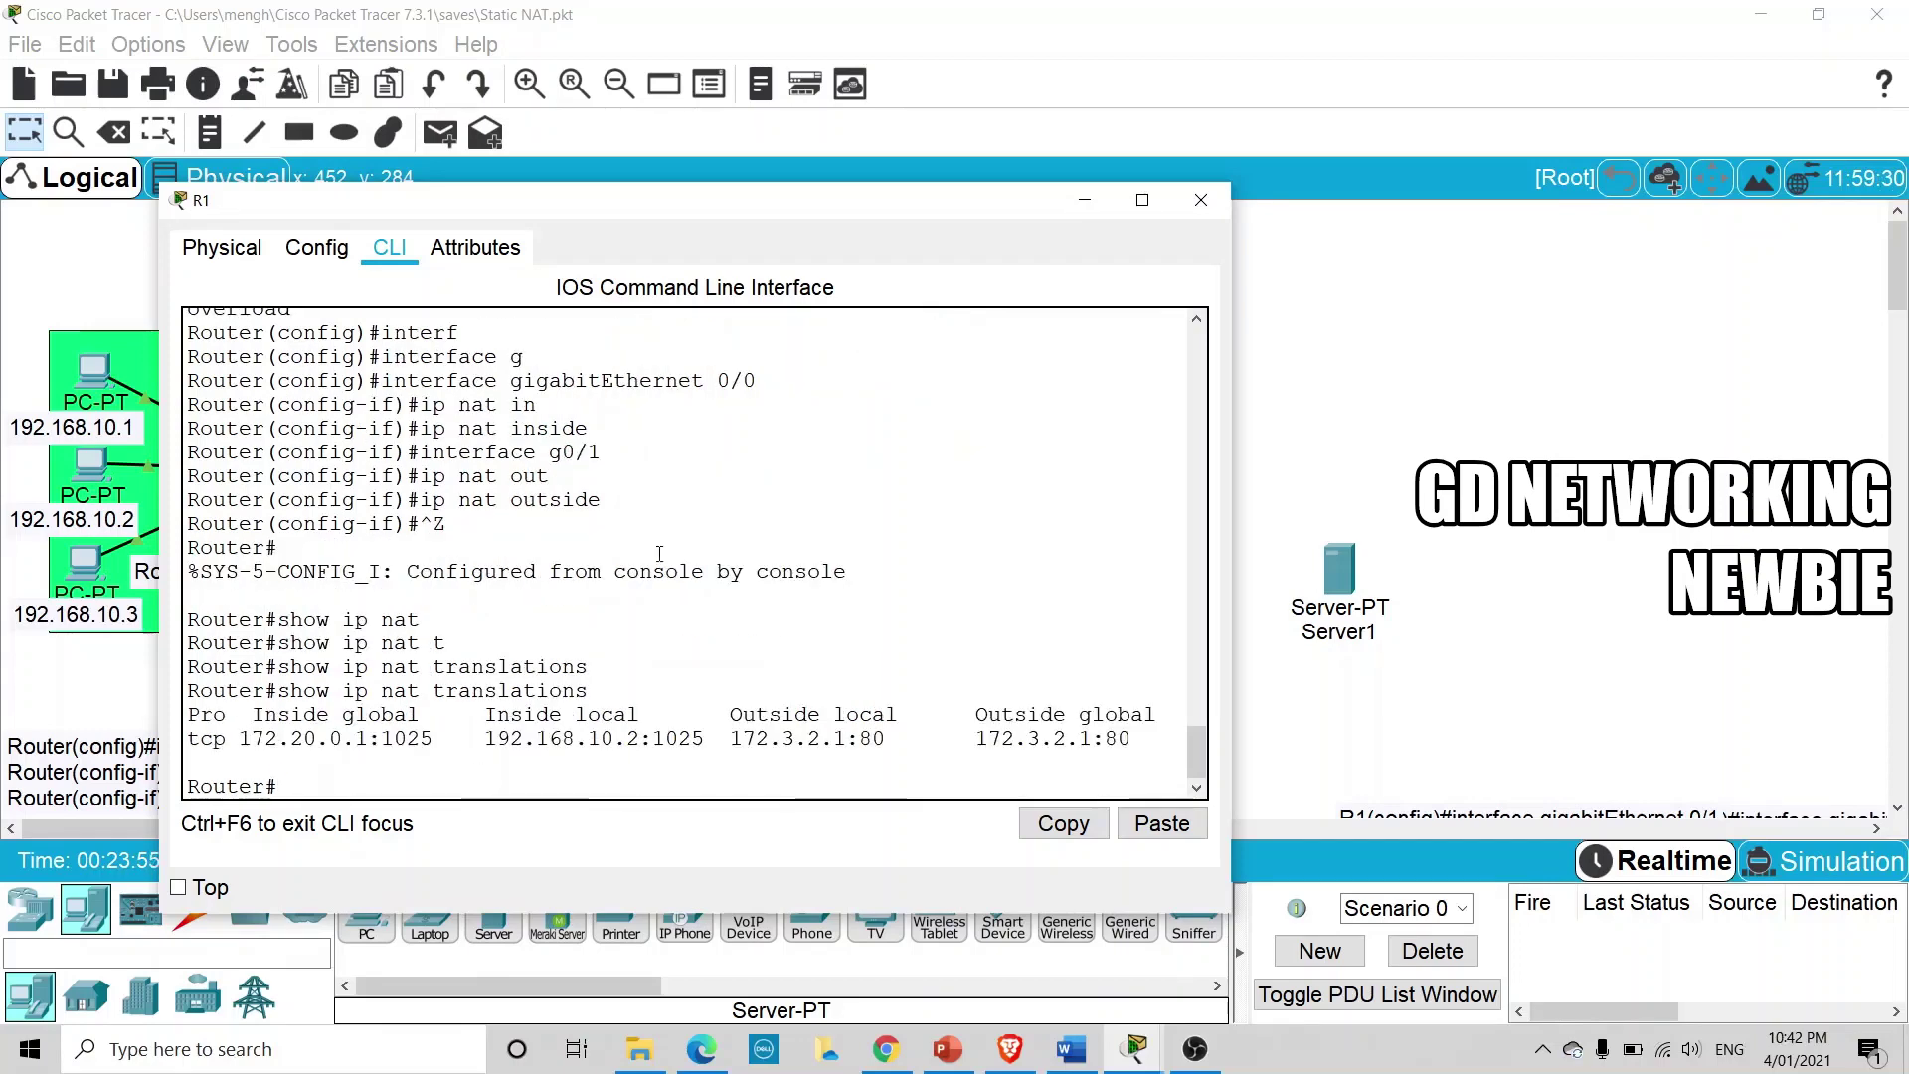
drag(1238, 537, 1450, 537)
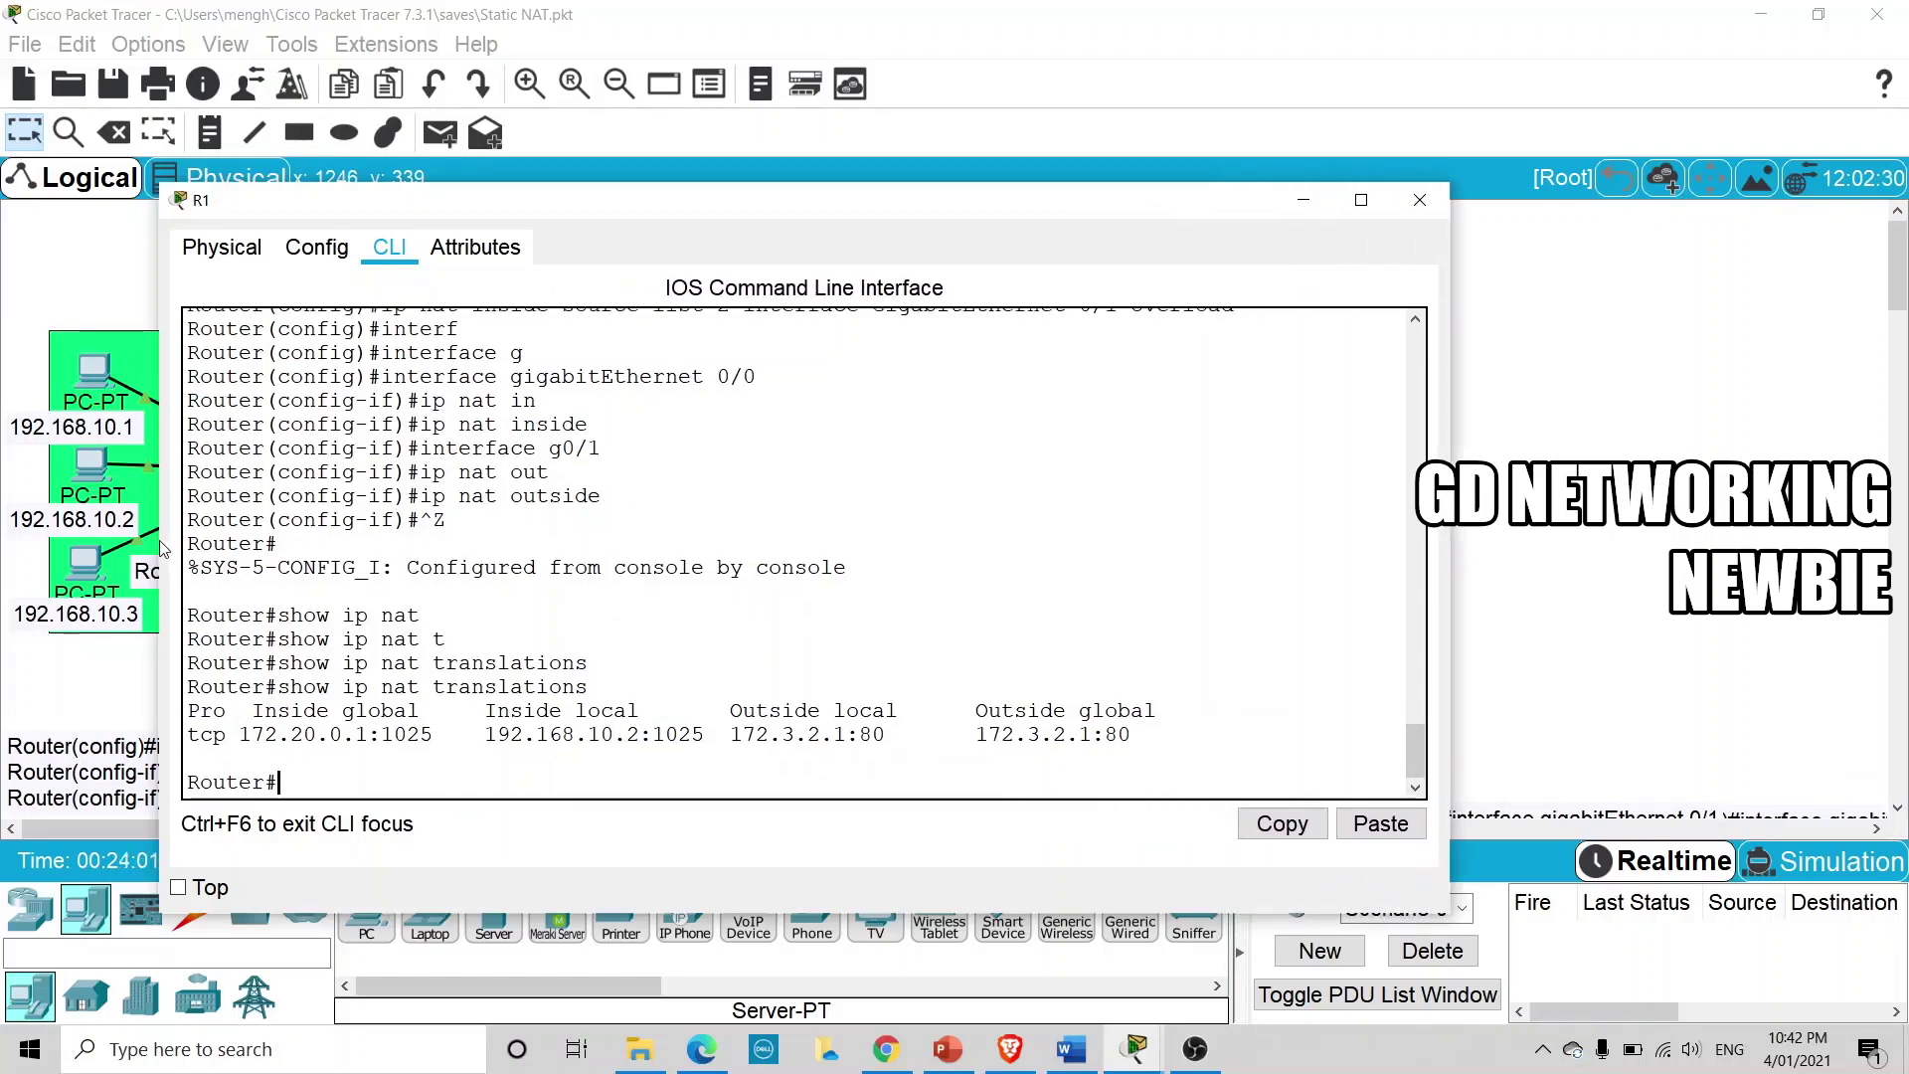
drag(162, 550, 20, 550)
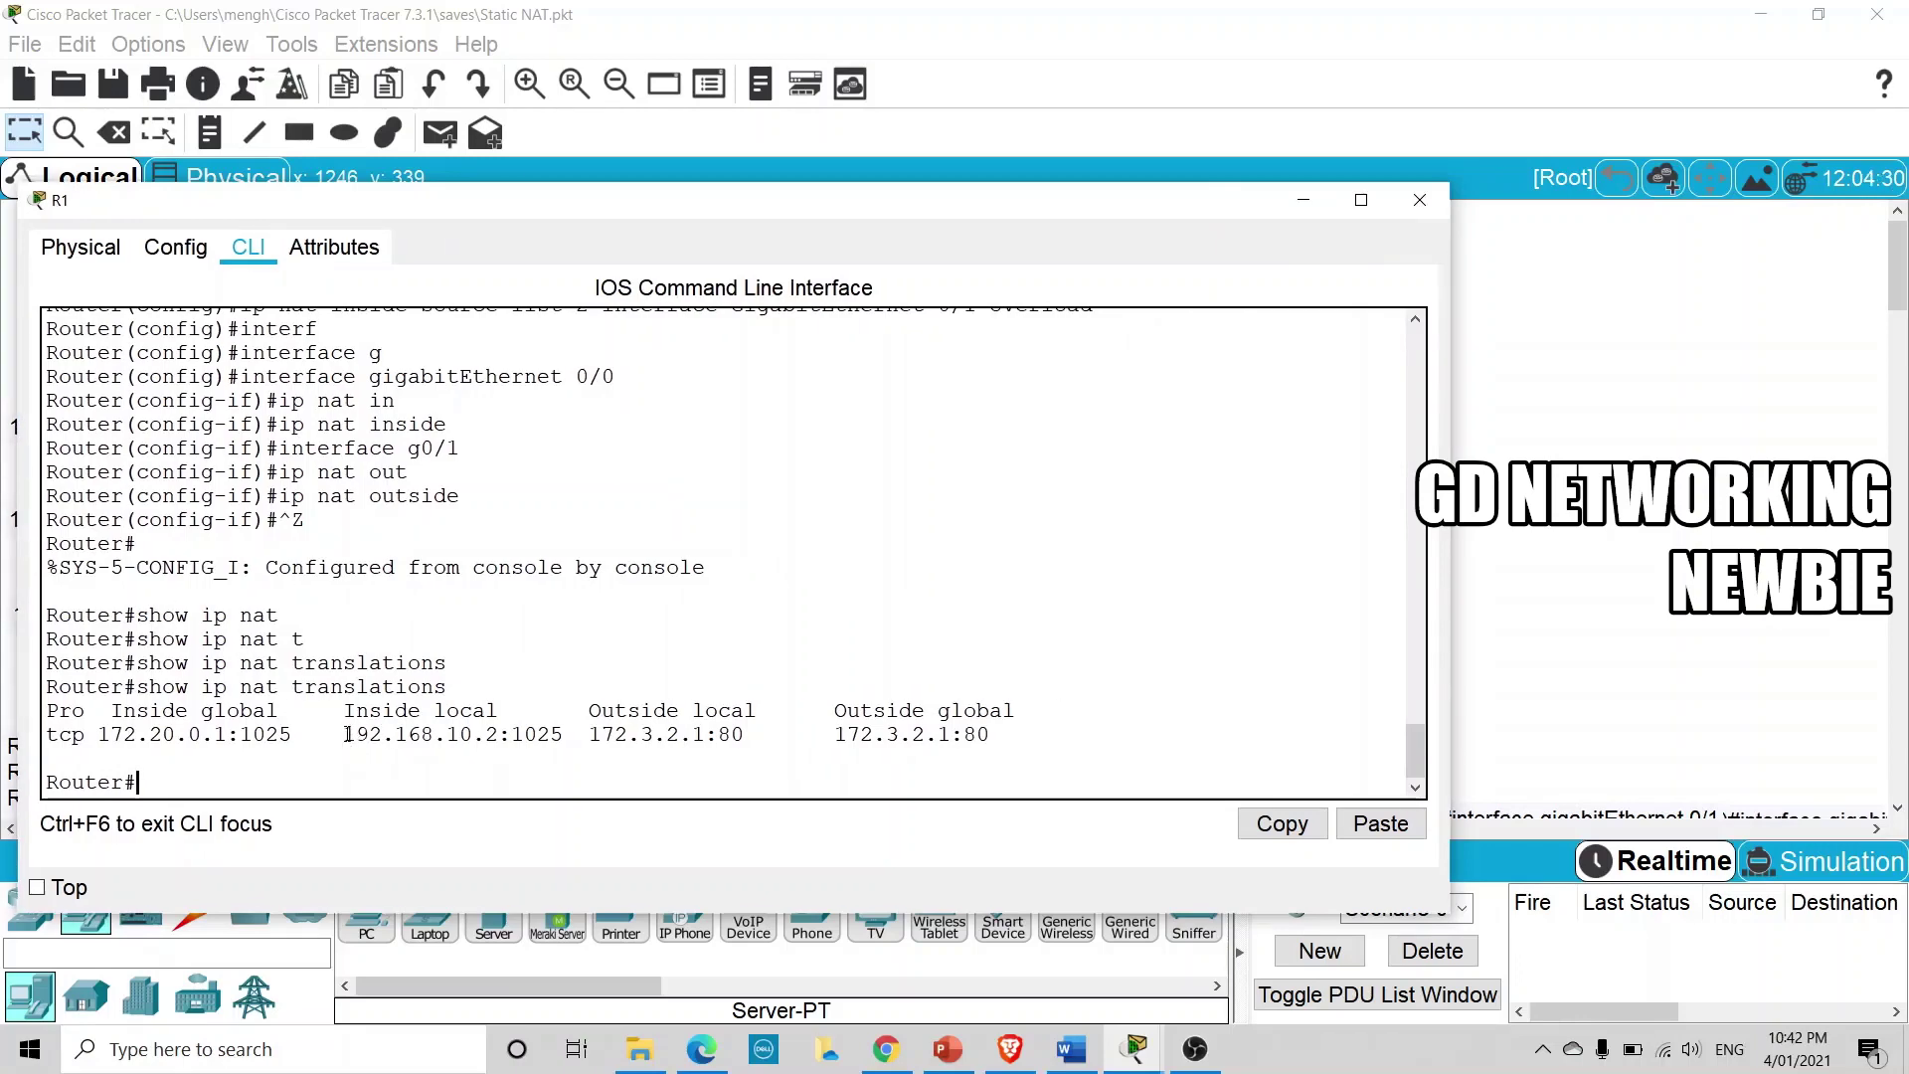
Highlight the mapping 192.168.10.2:1025 to 172.20.0.1:1025 toward 172.3.2.1:80, then hide R1's window
drag(347, 734, 502, 734)
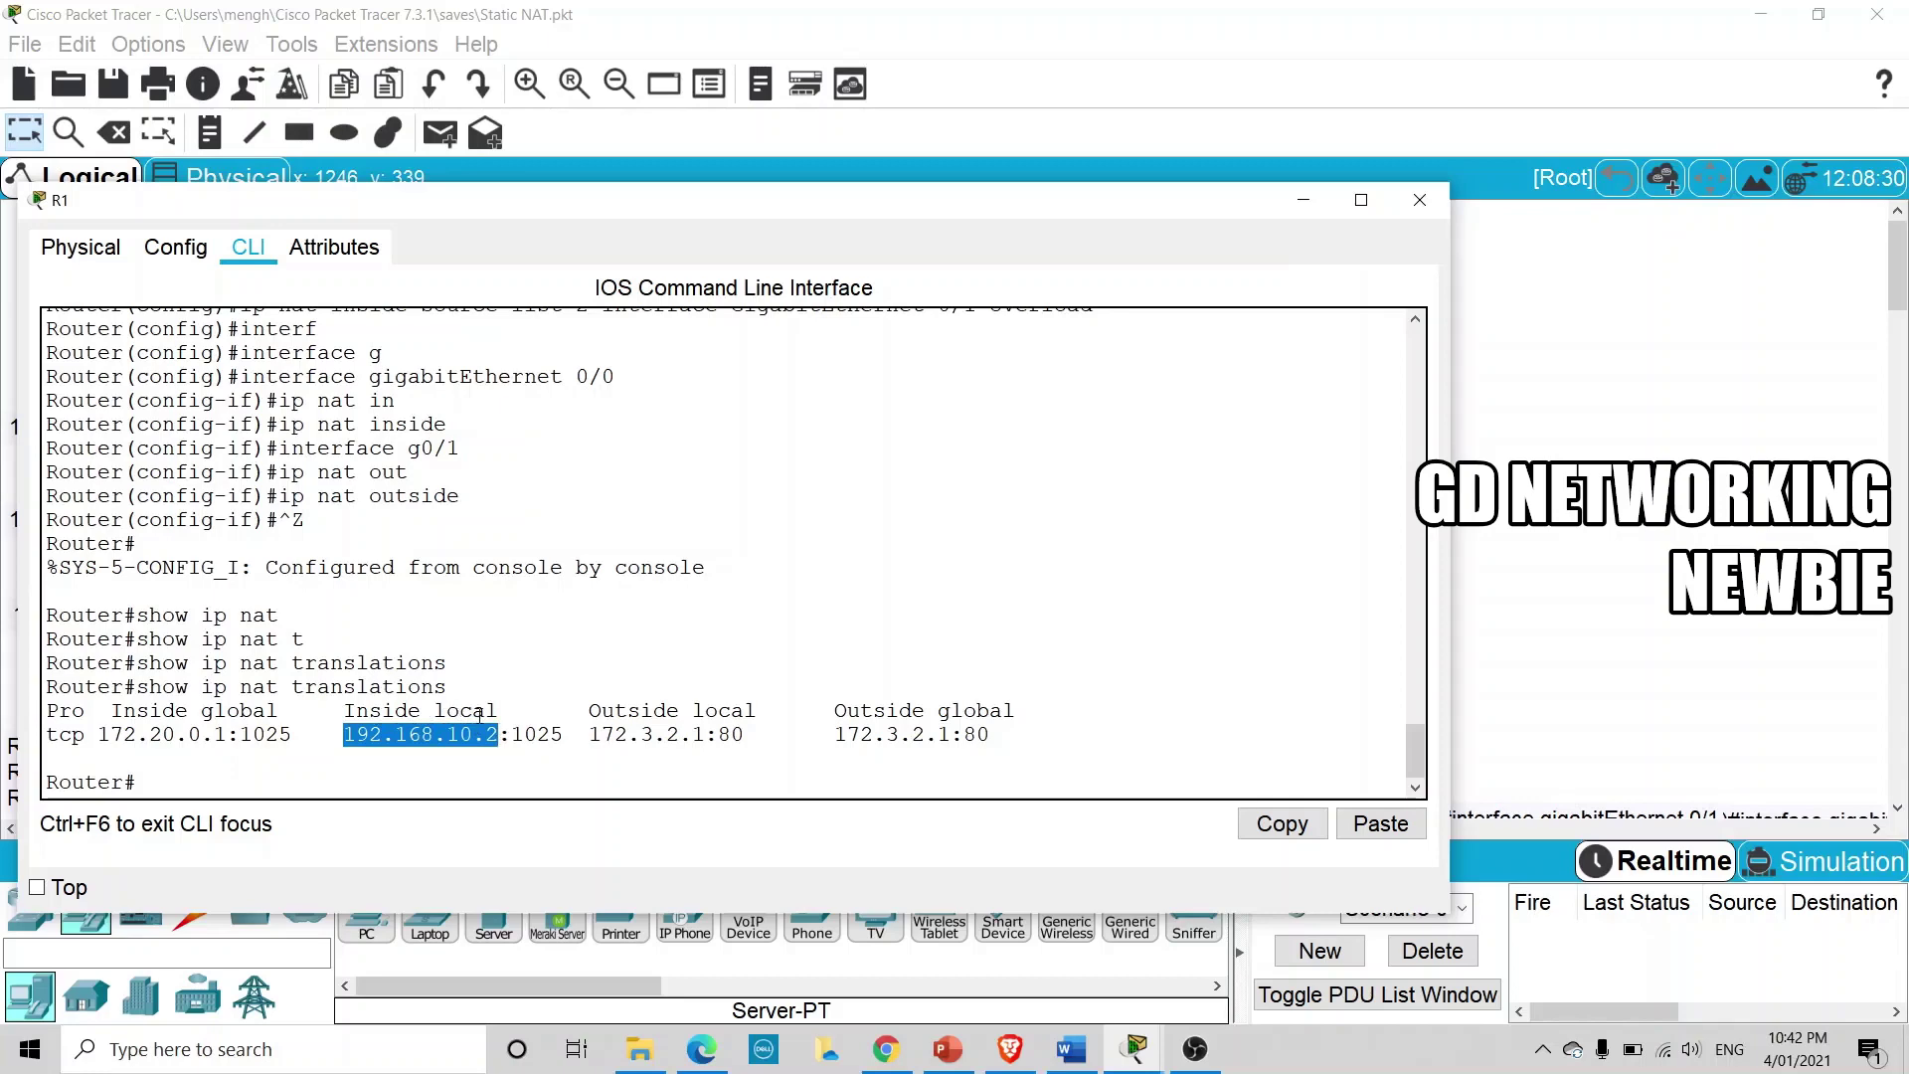
drag(514, 734, 563, 734)
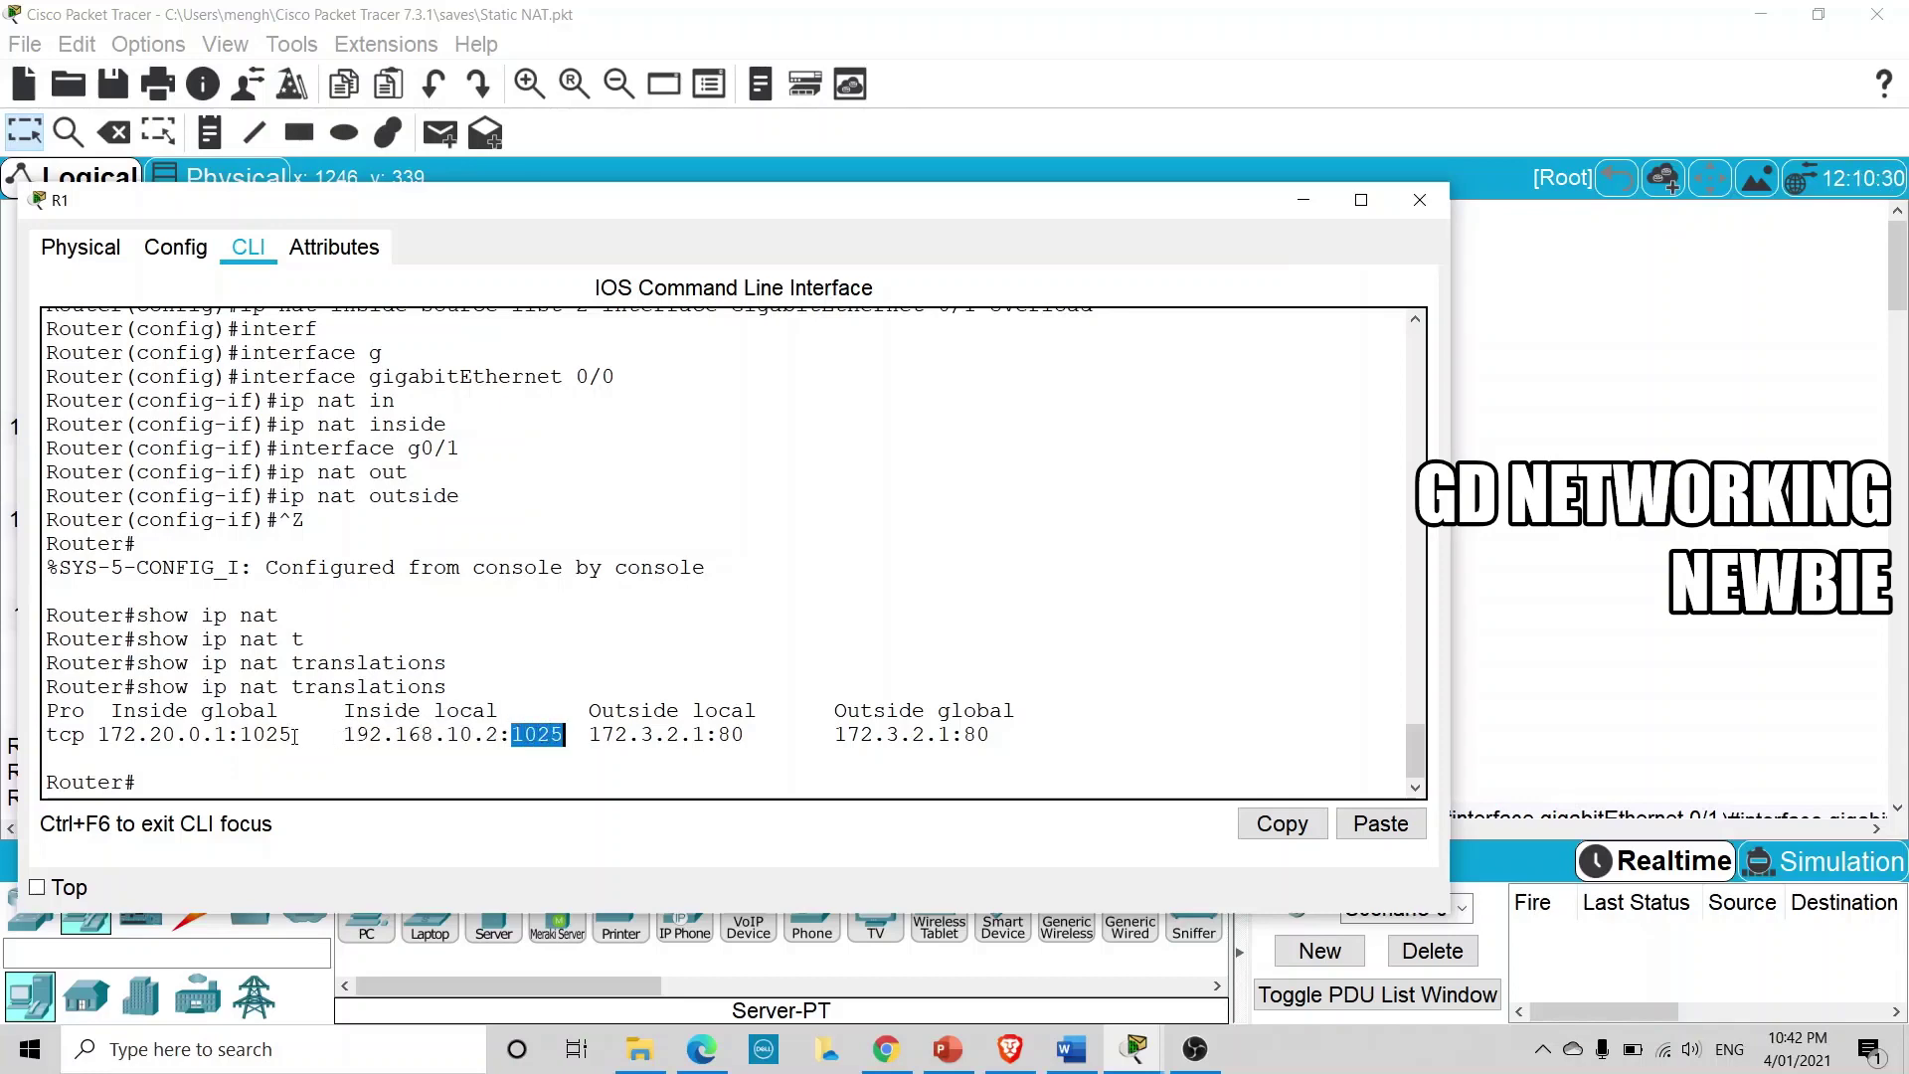
drag(222, 736, 103, 739)
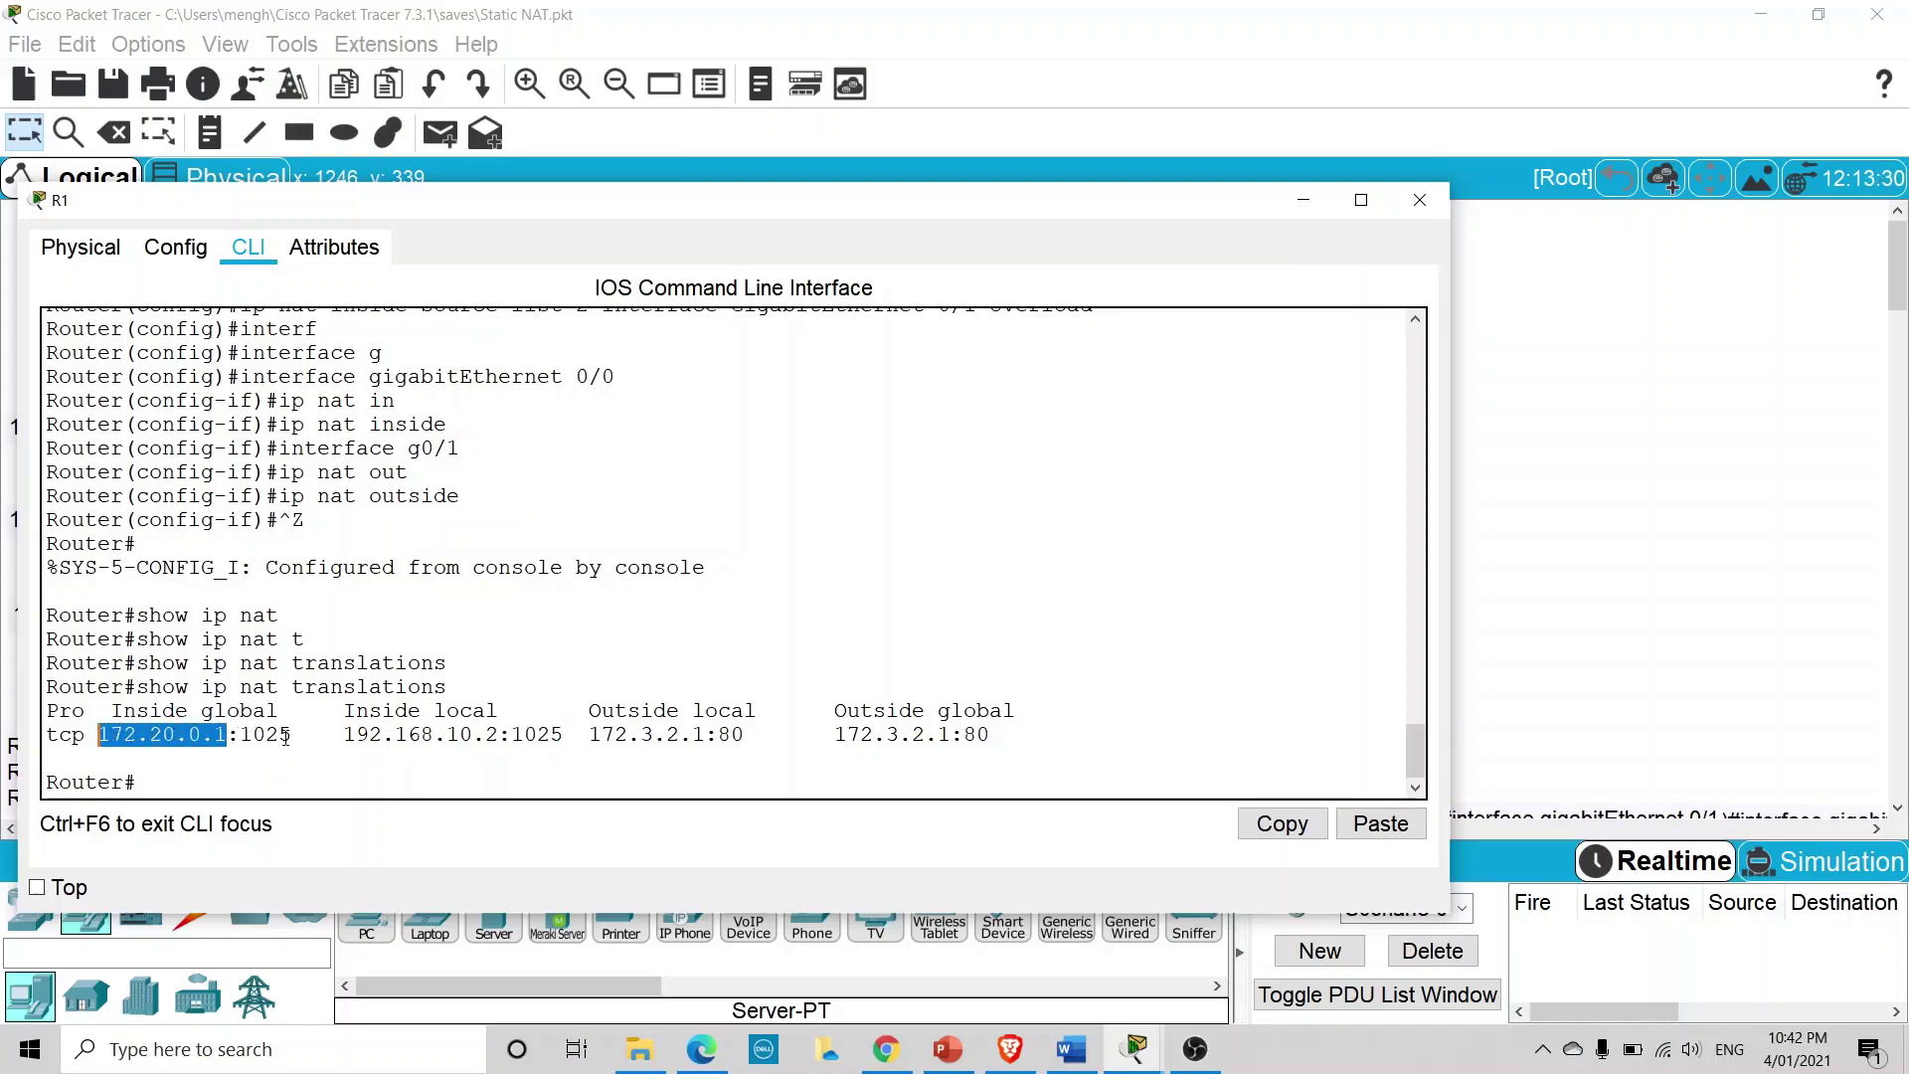
drag(294, 734, 240, 736)
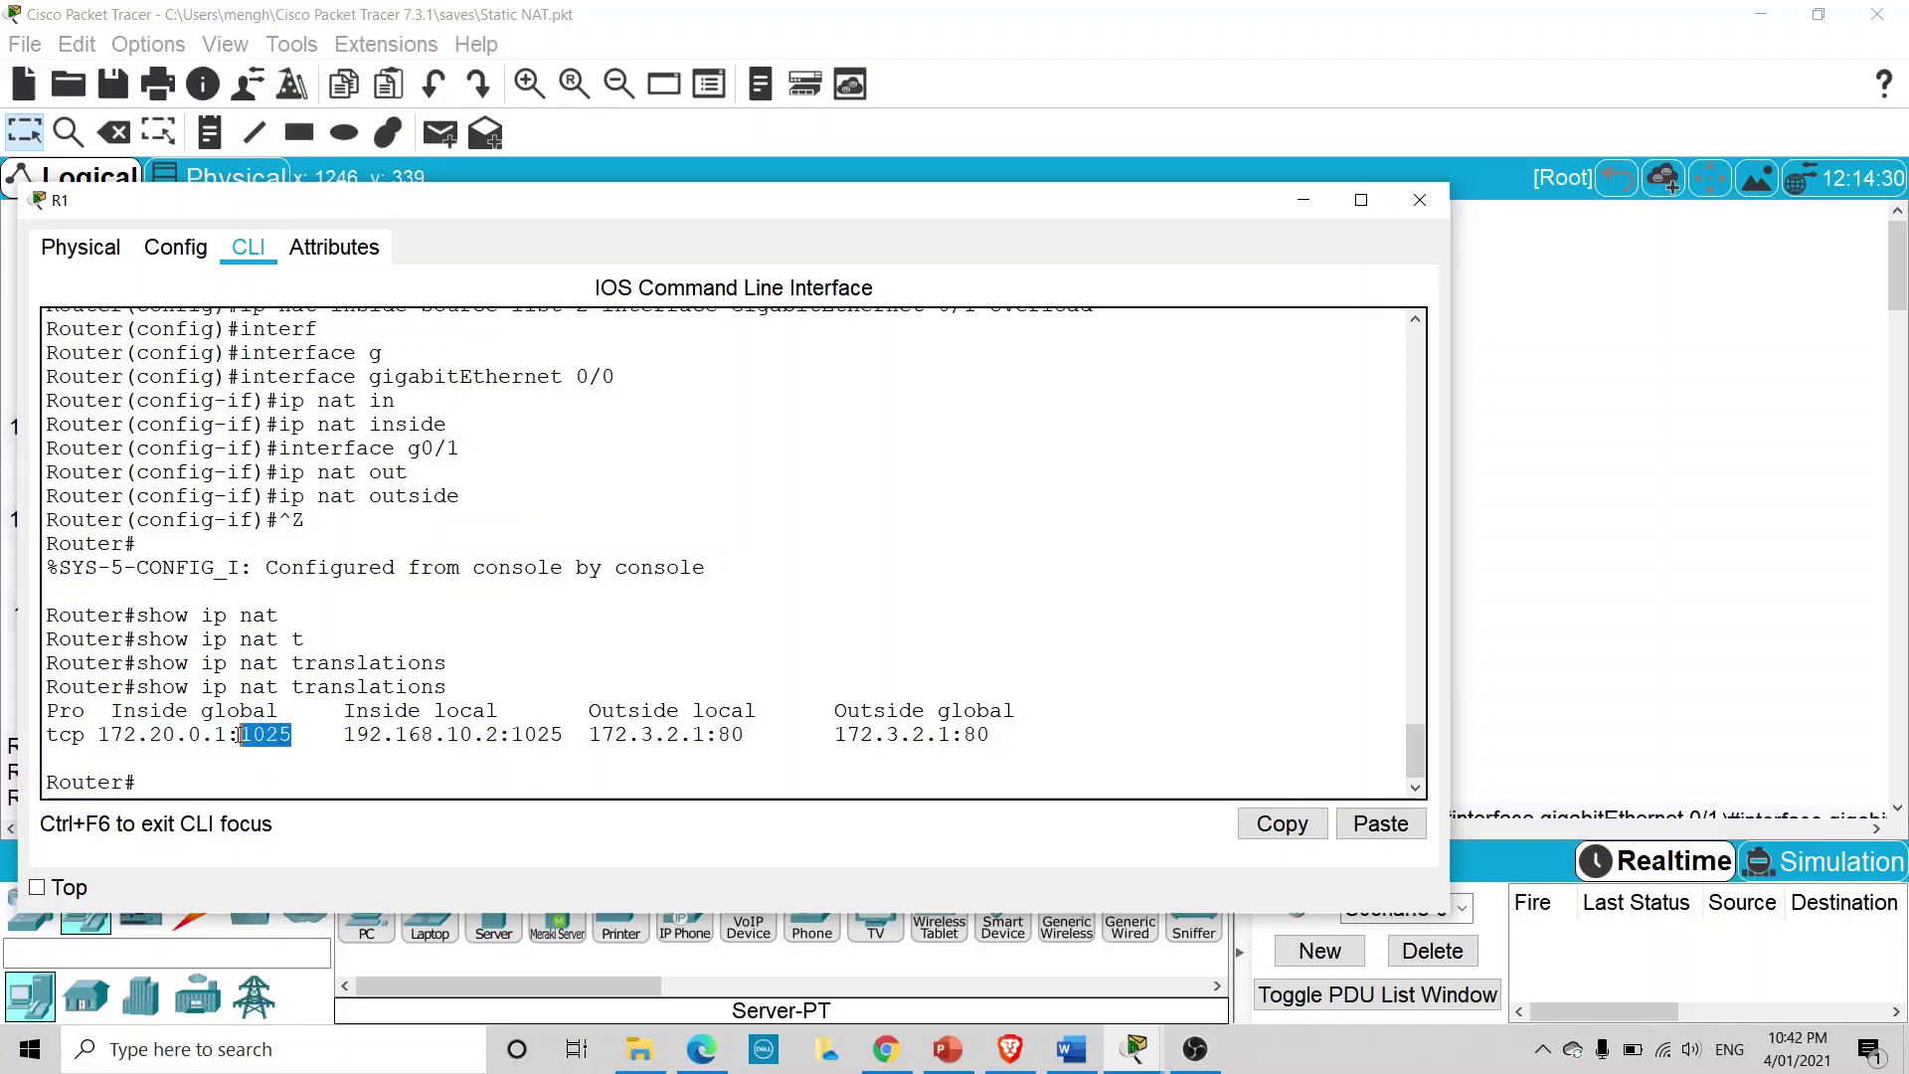
drag(848, 222, 804, 364)
drag(544, 876, 741, 876)
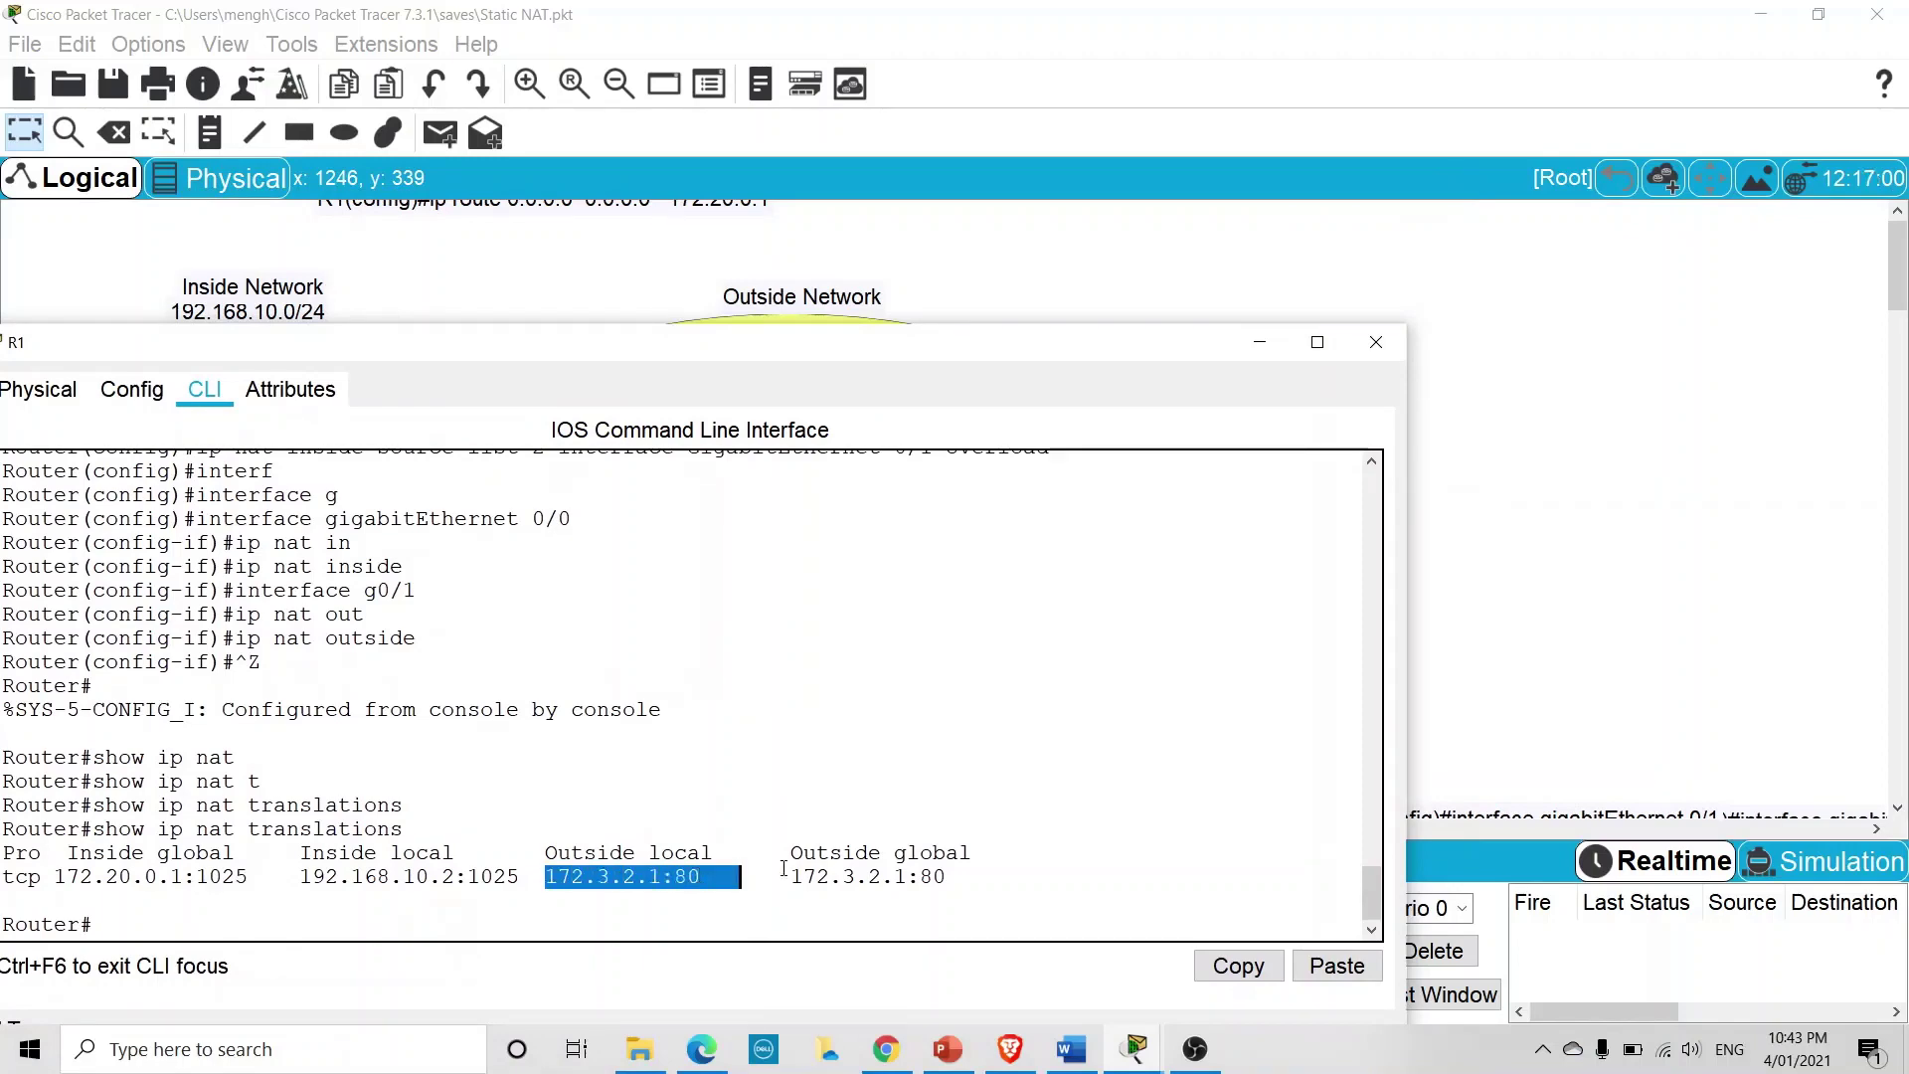
click(1250, 338)
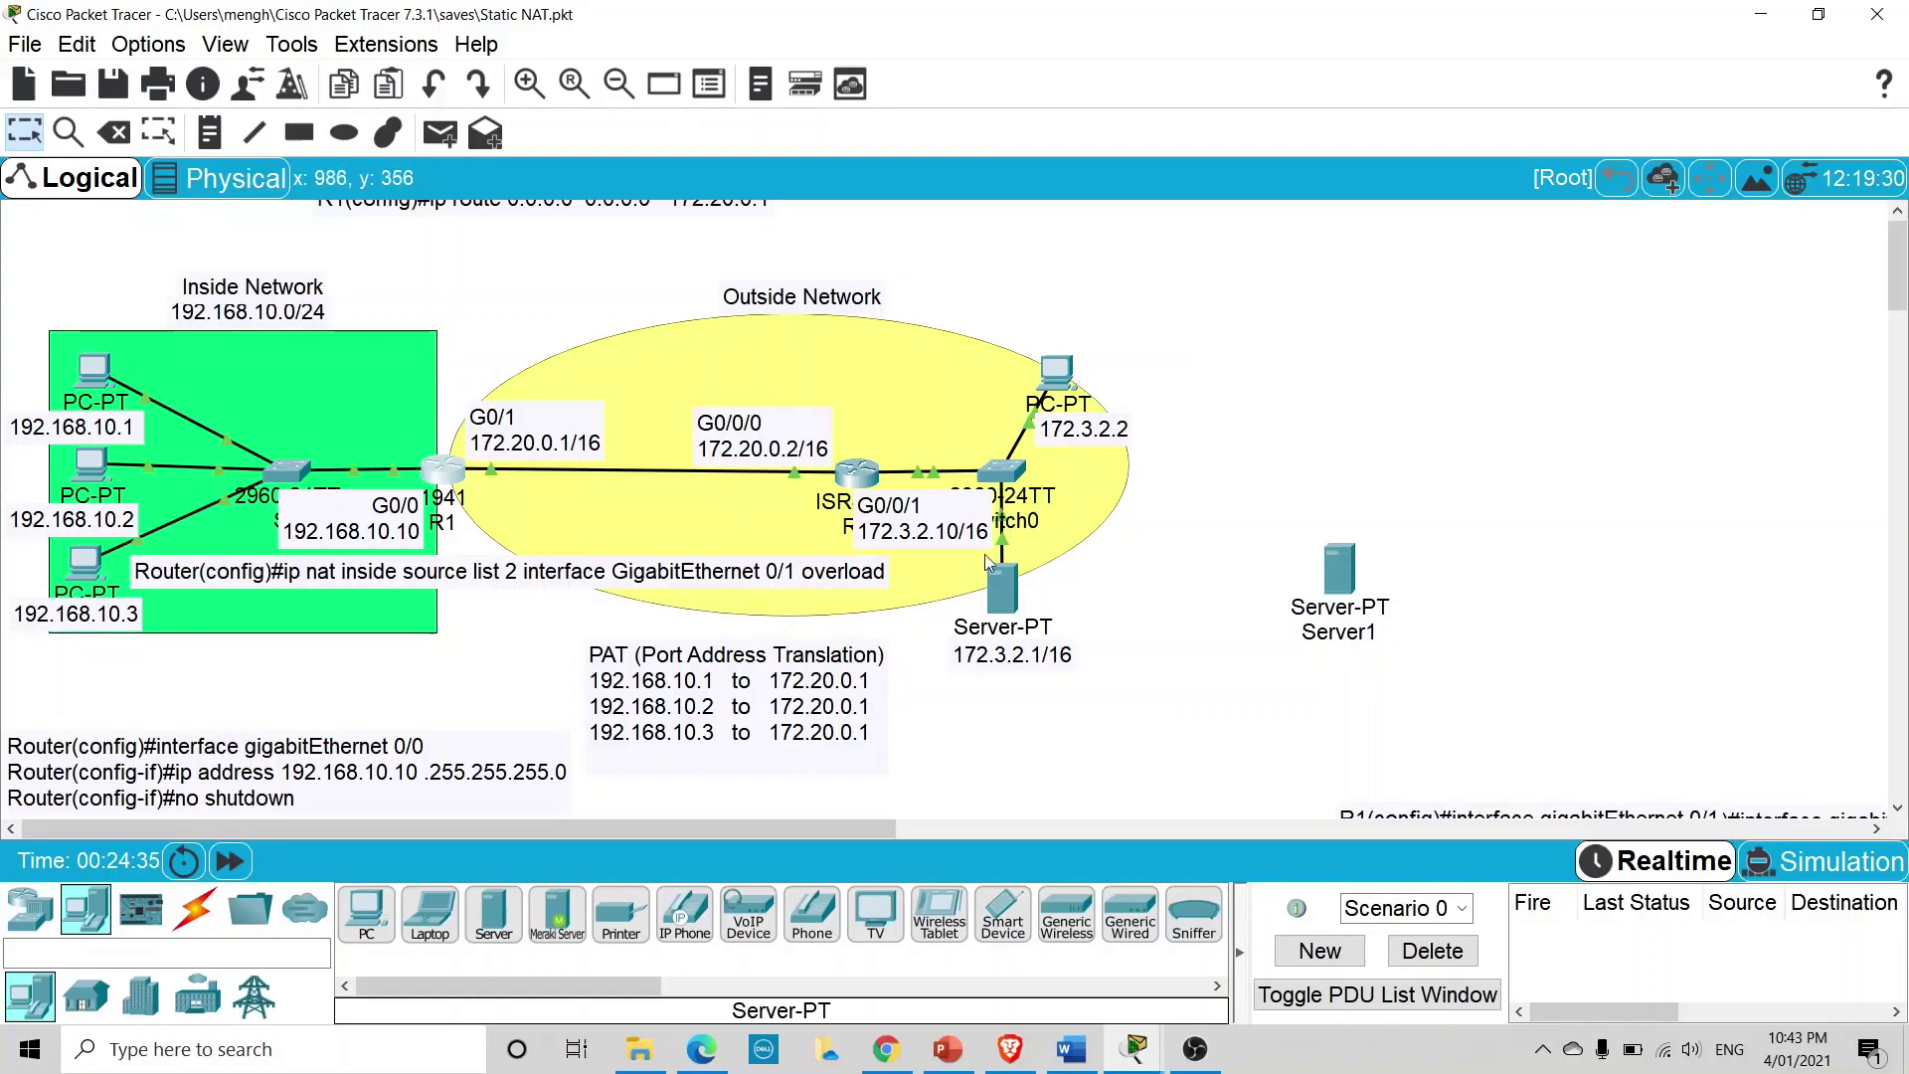
click(459, 472)
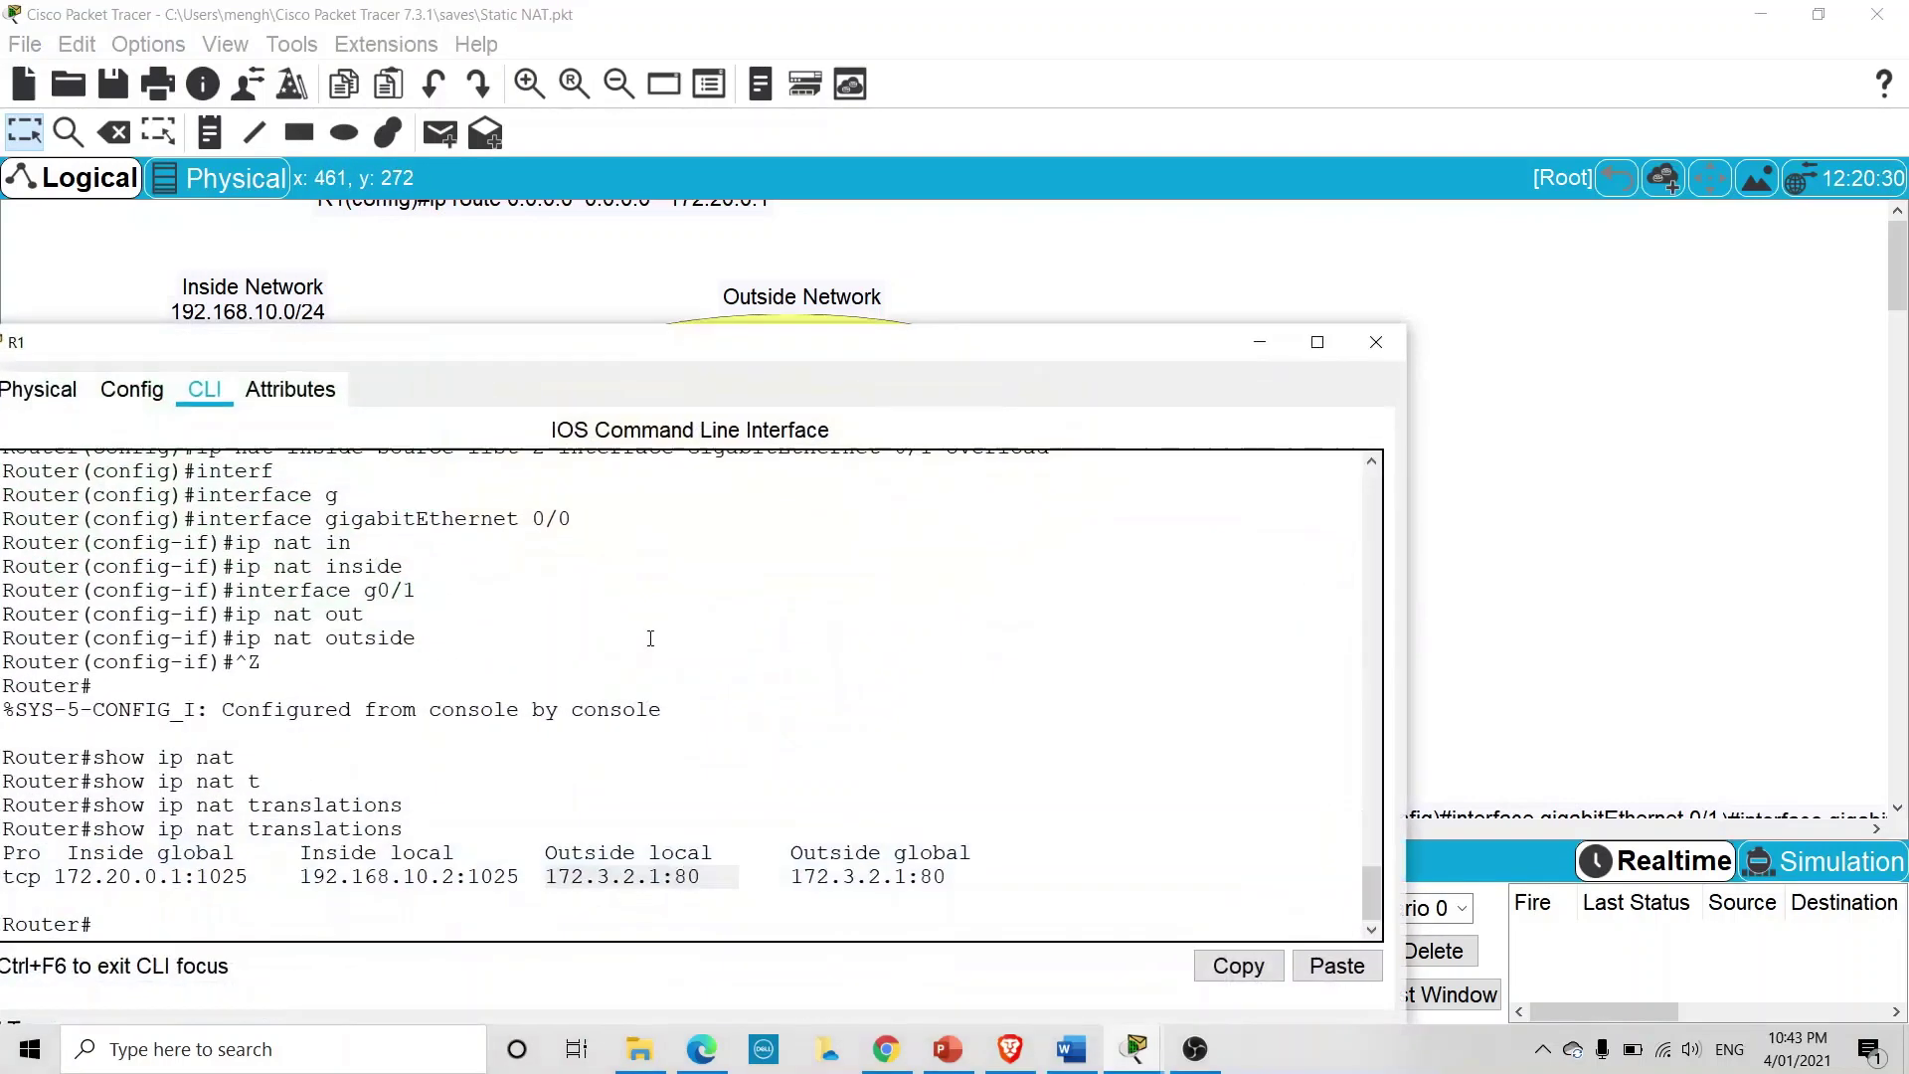
click(1260, 342)
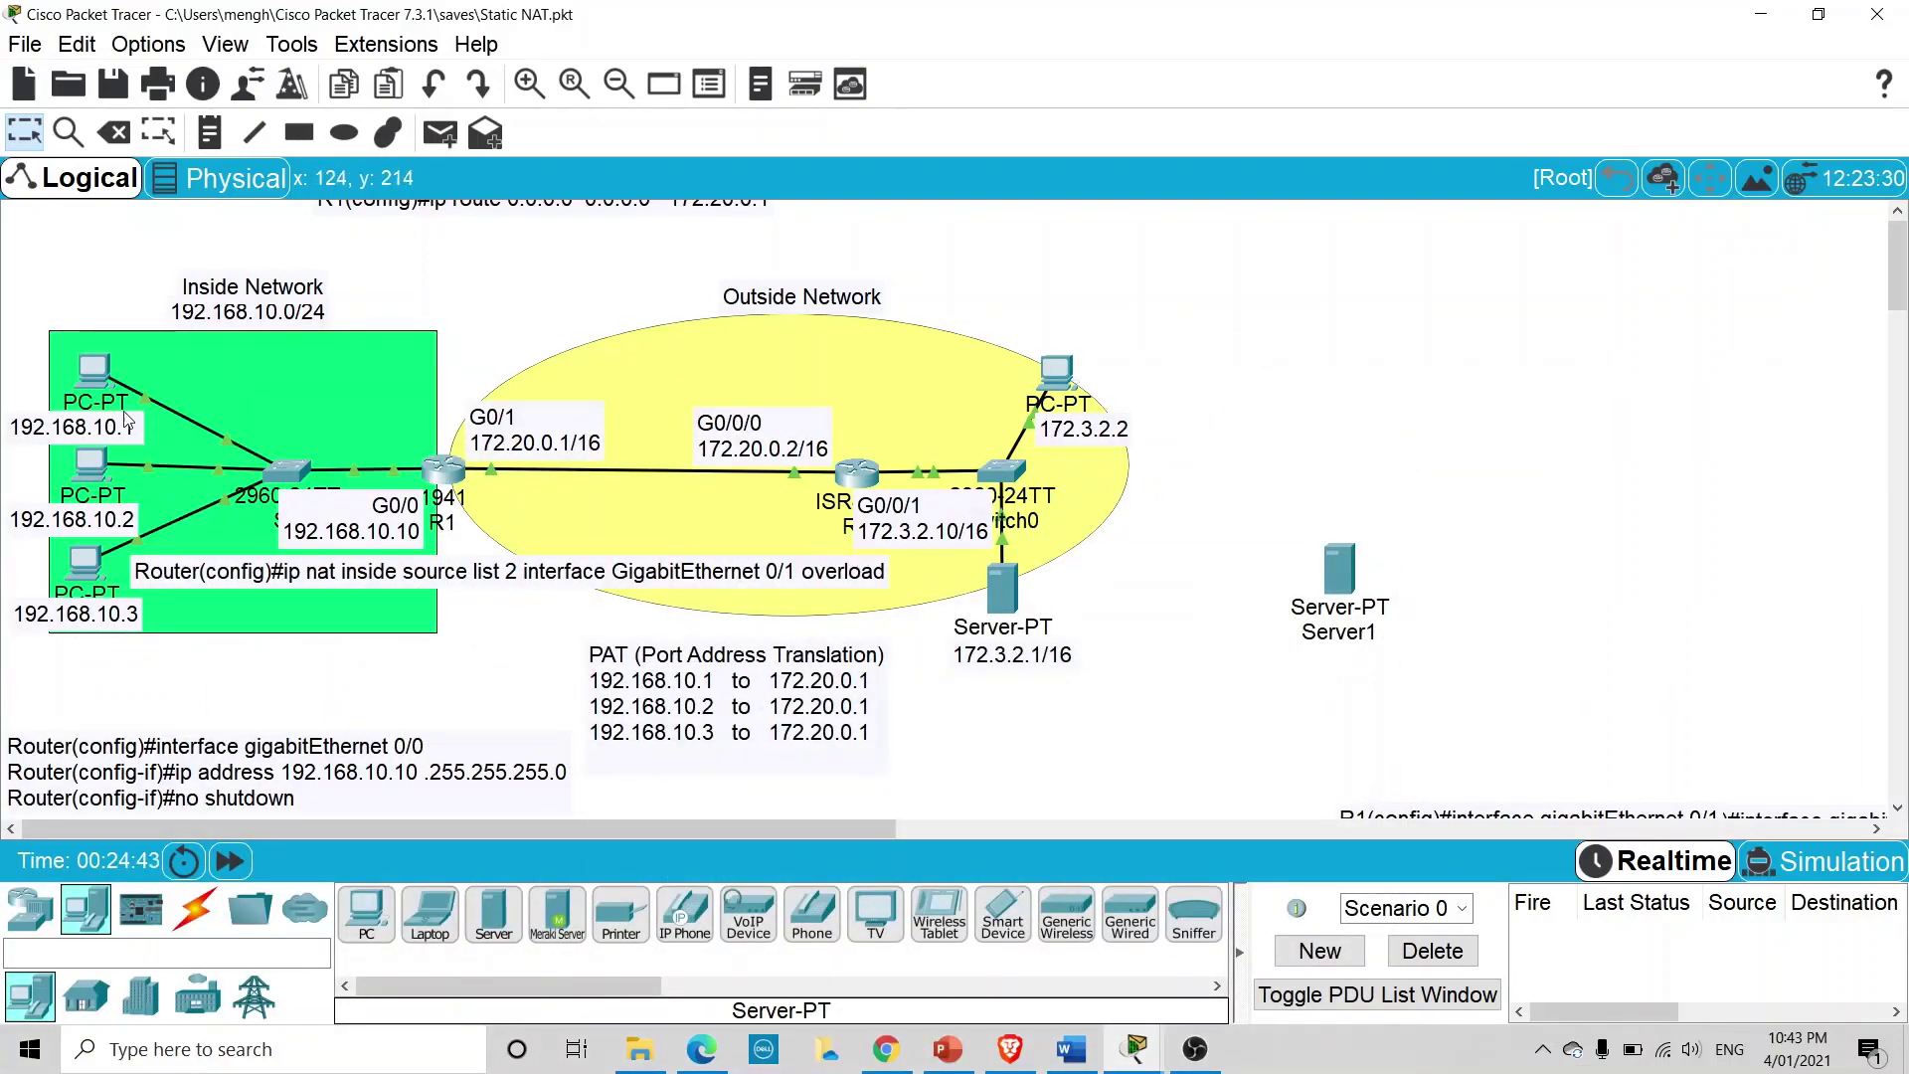
Ping 172.3.2.1 from PC0's command prompt, getting 4 of 4 replies, then put the window away
click(97, 374)
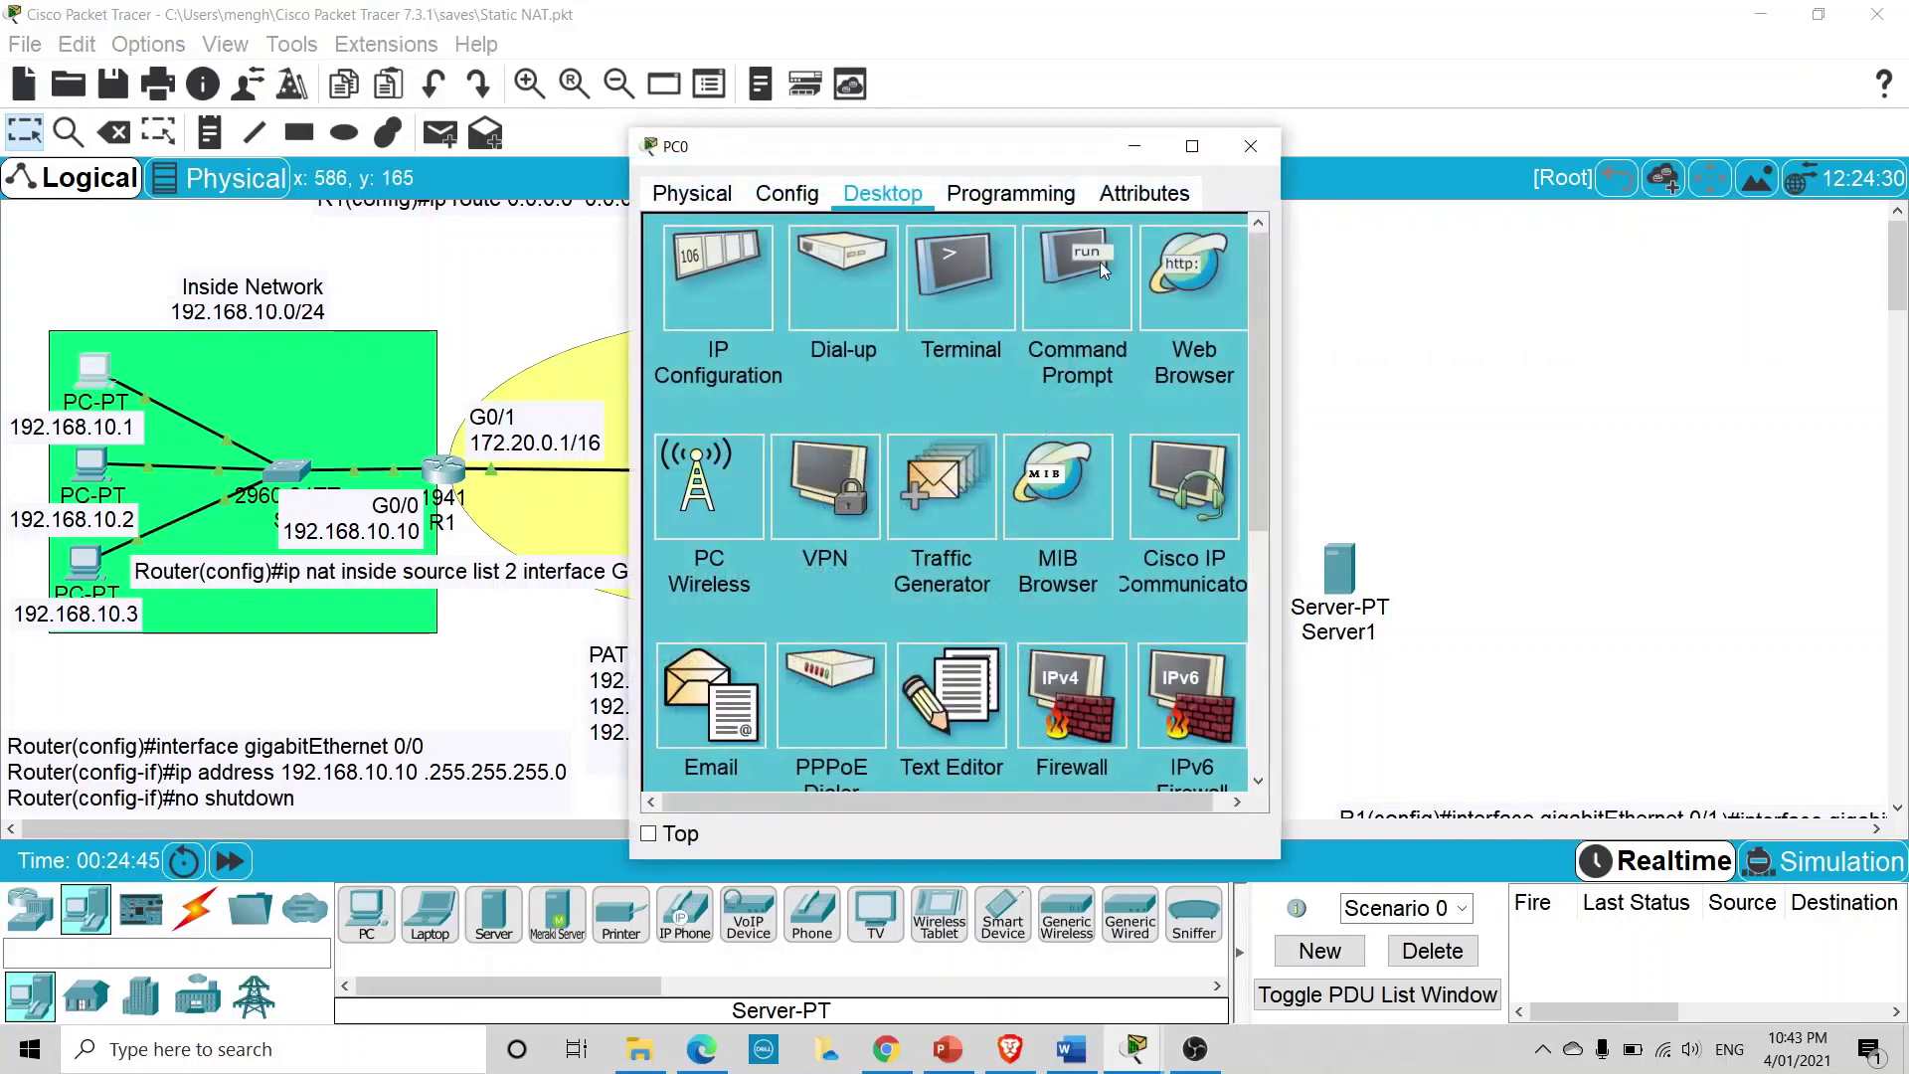
drag(916, 149, 507, 154)
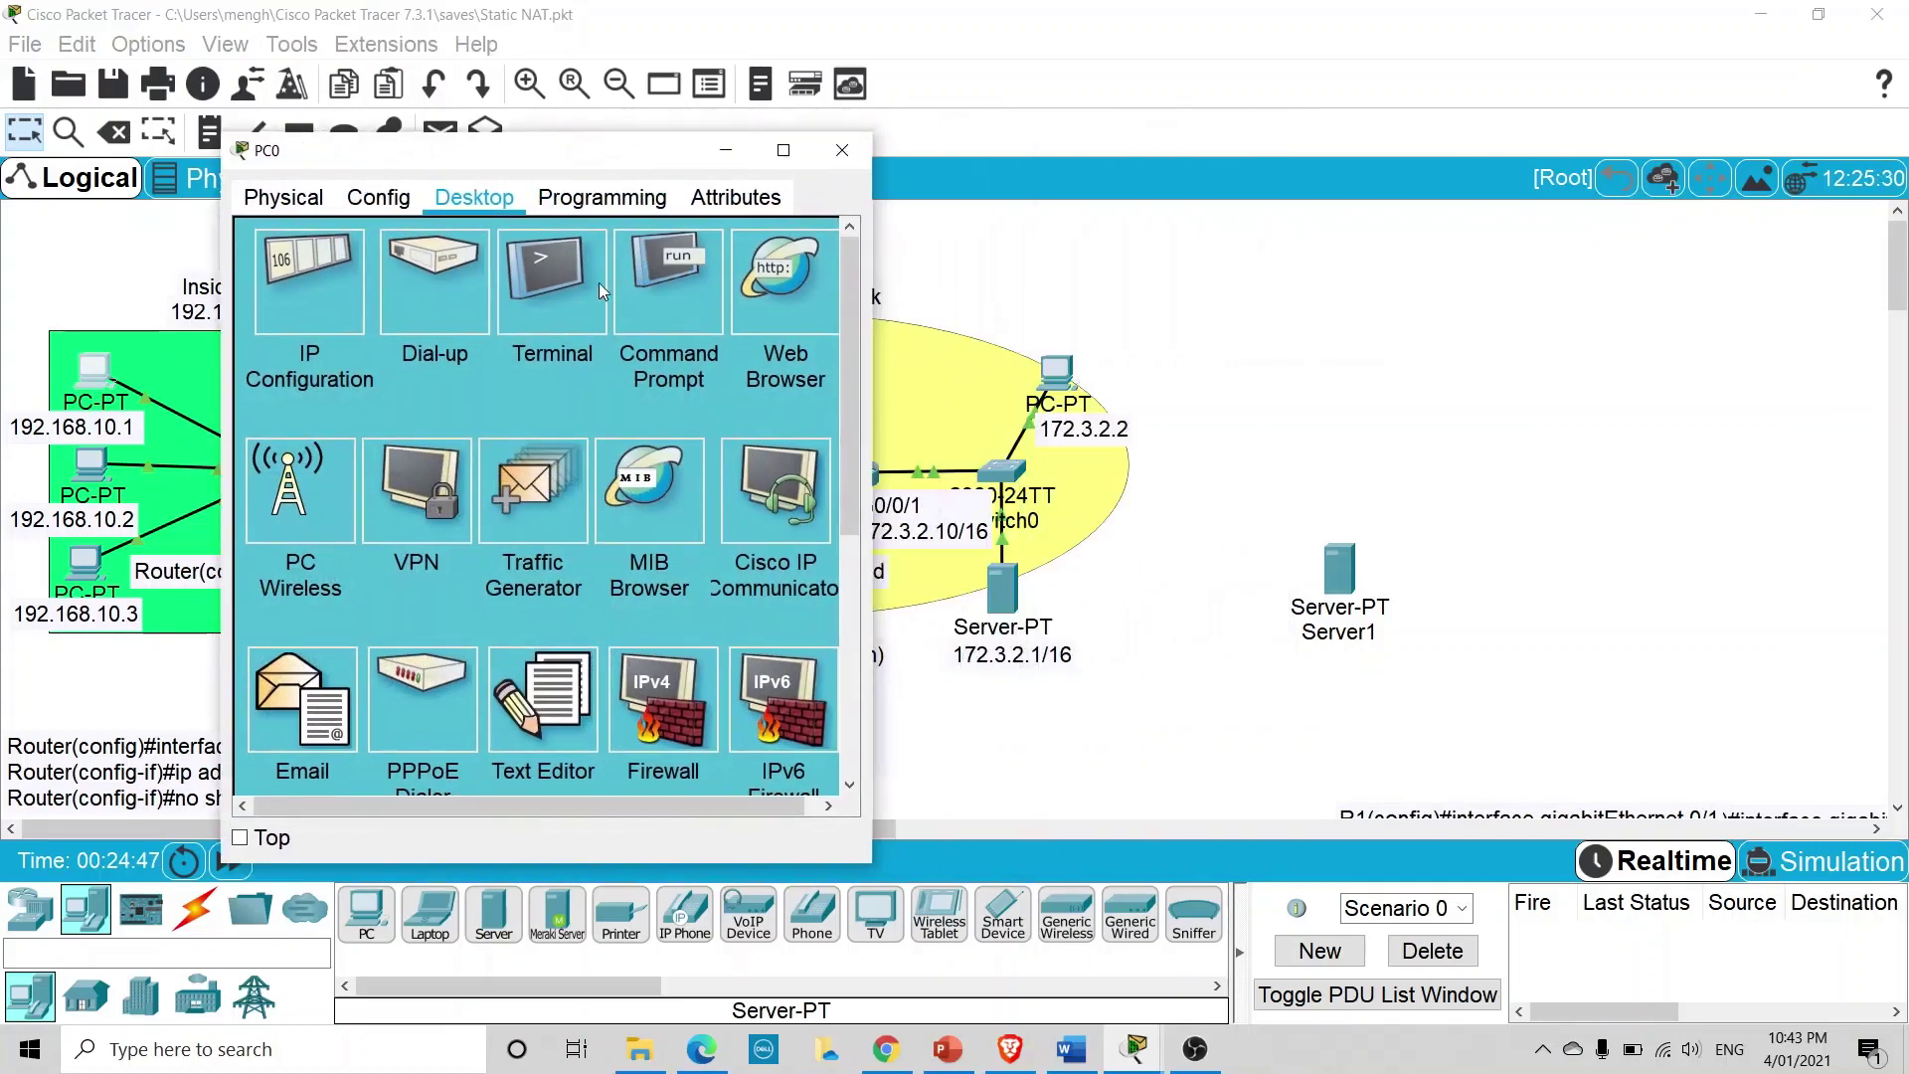
click(696, 287)
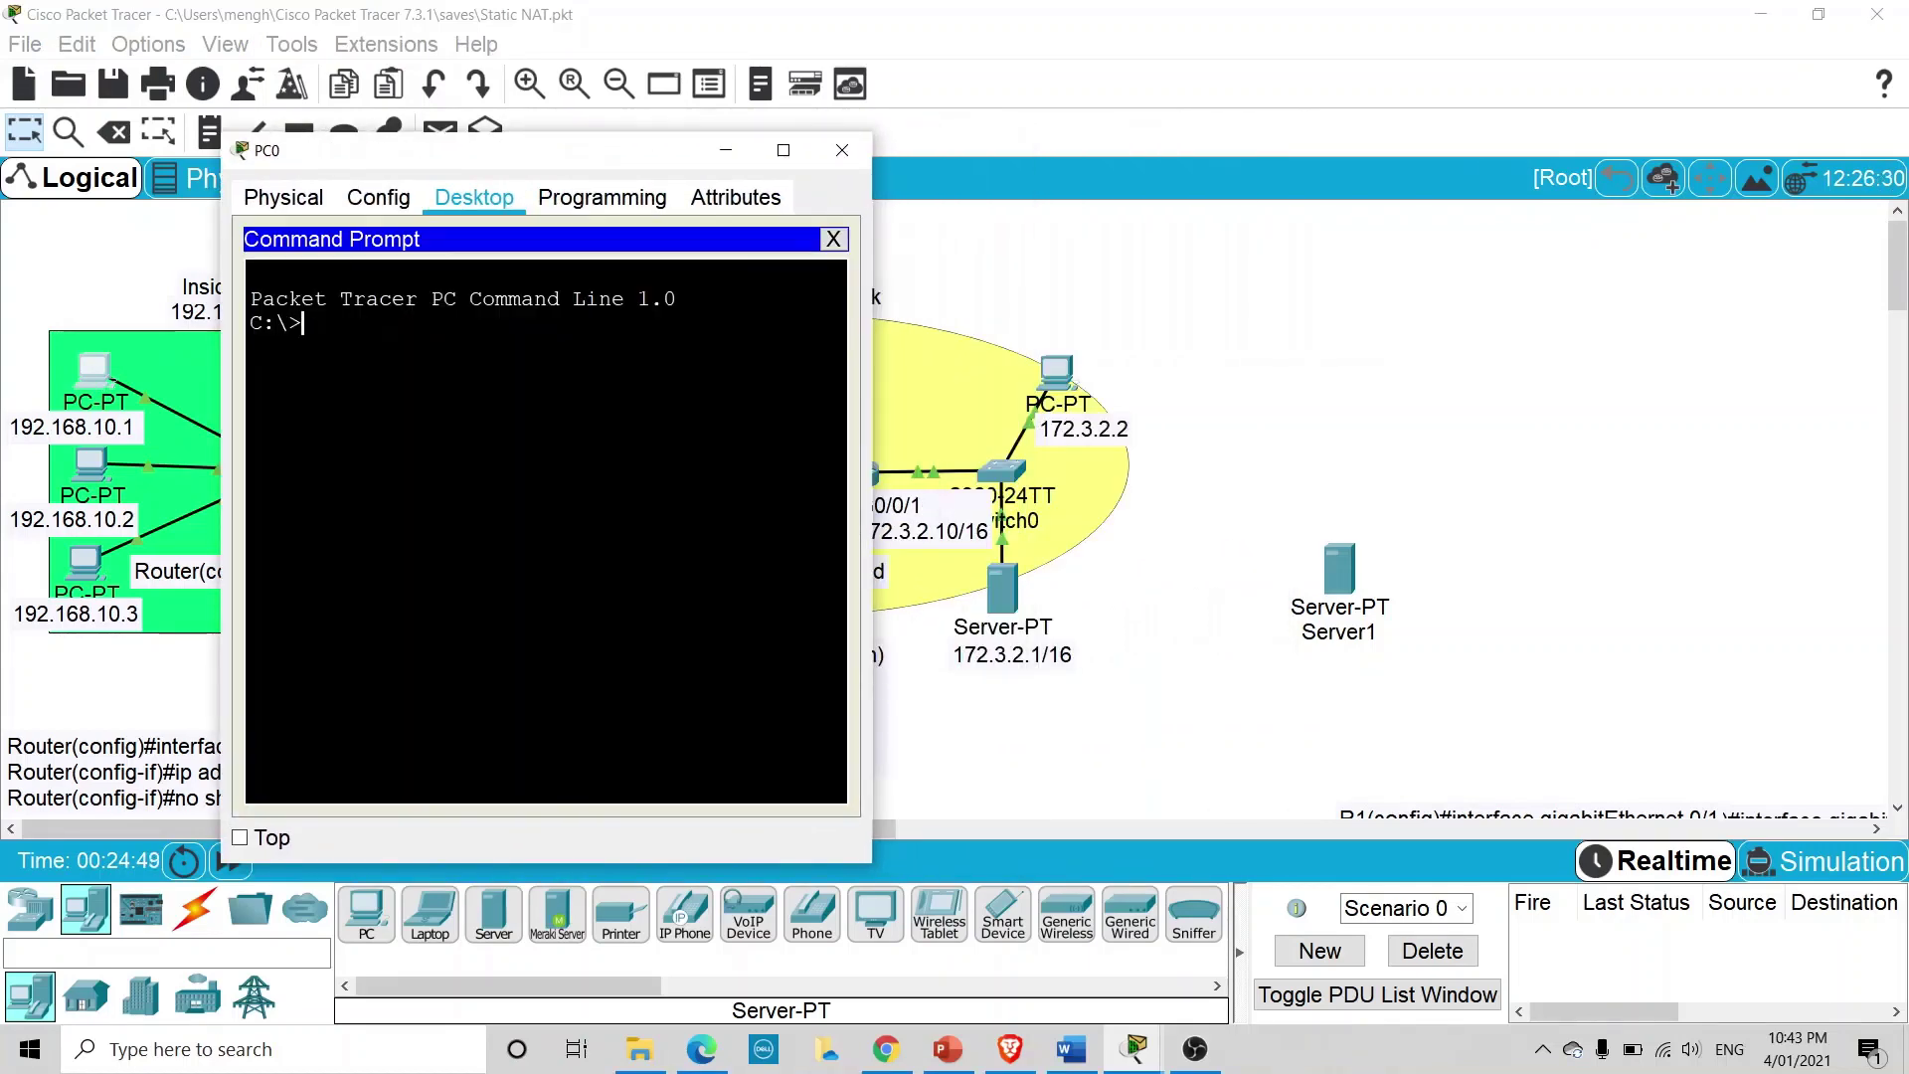
text(ping 172.3.2.1)
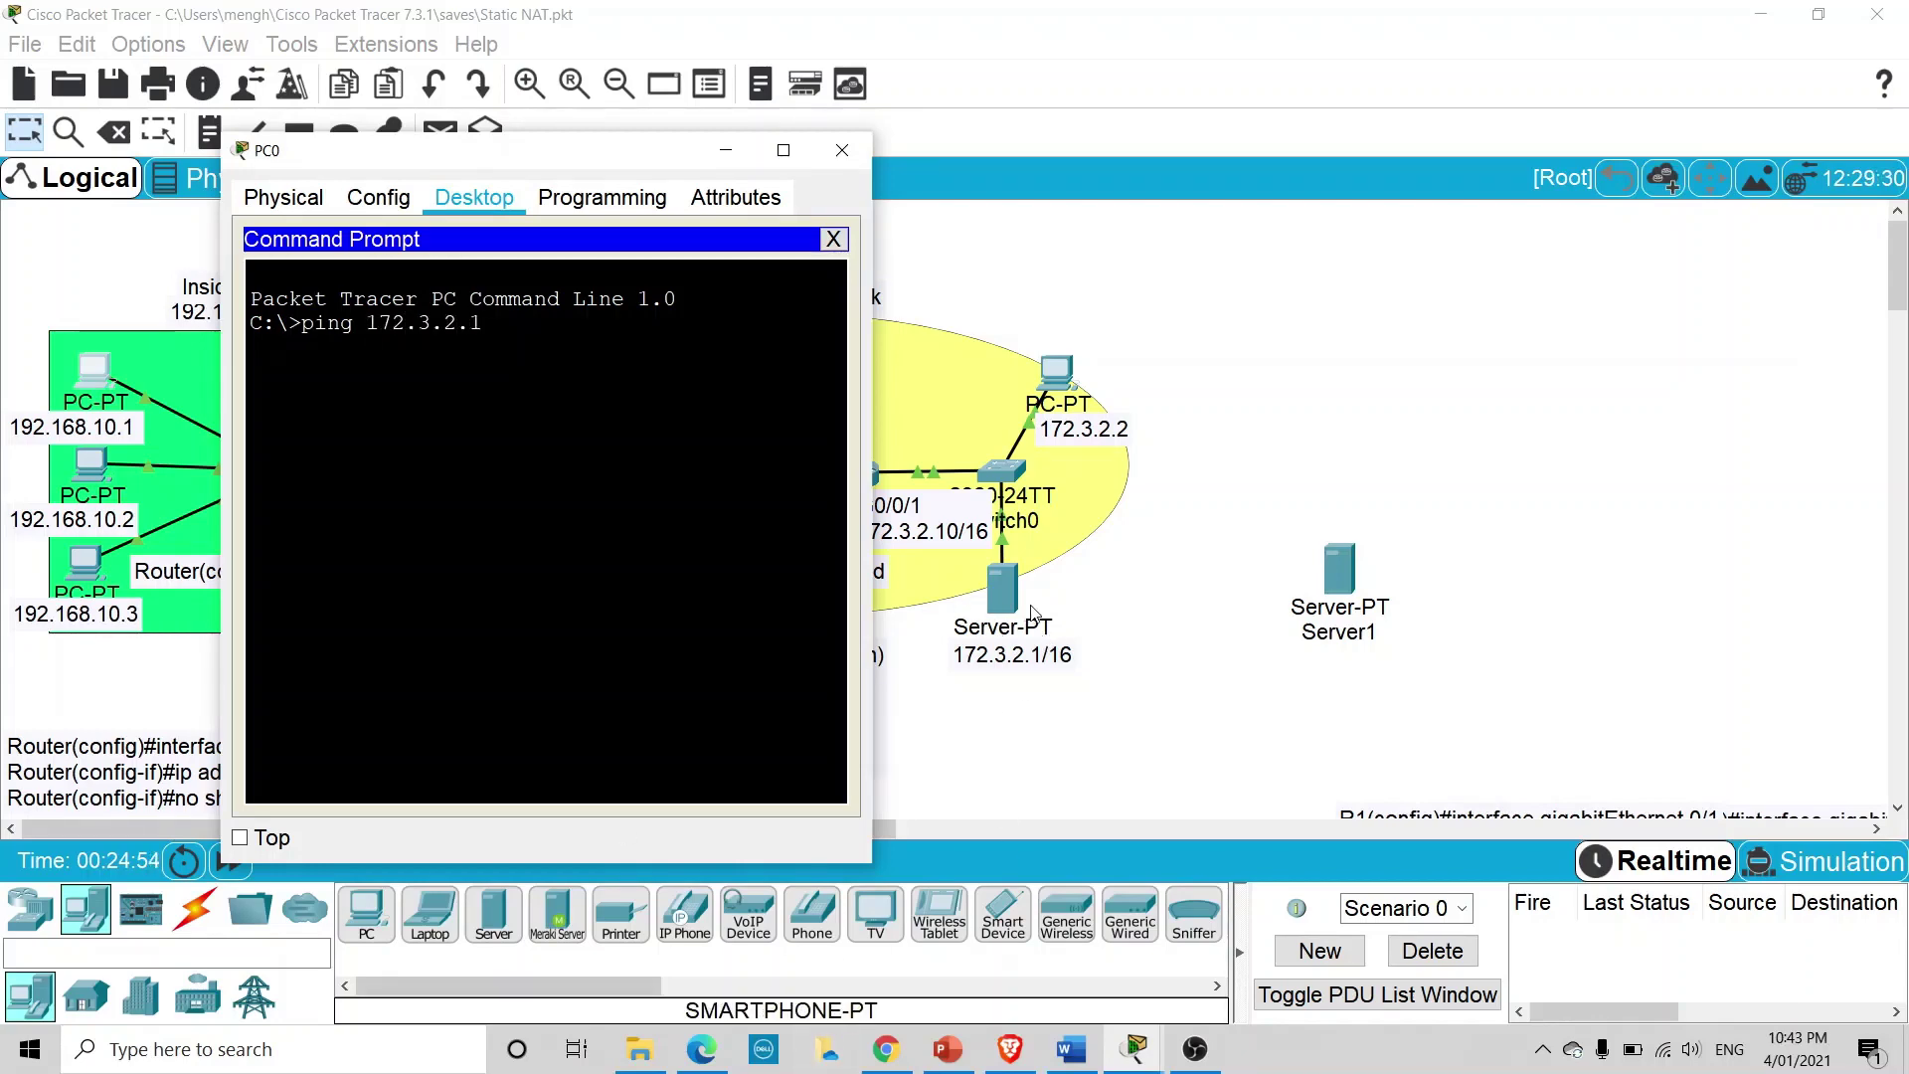
key(Return)
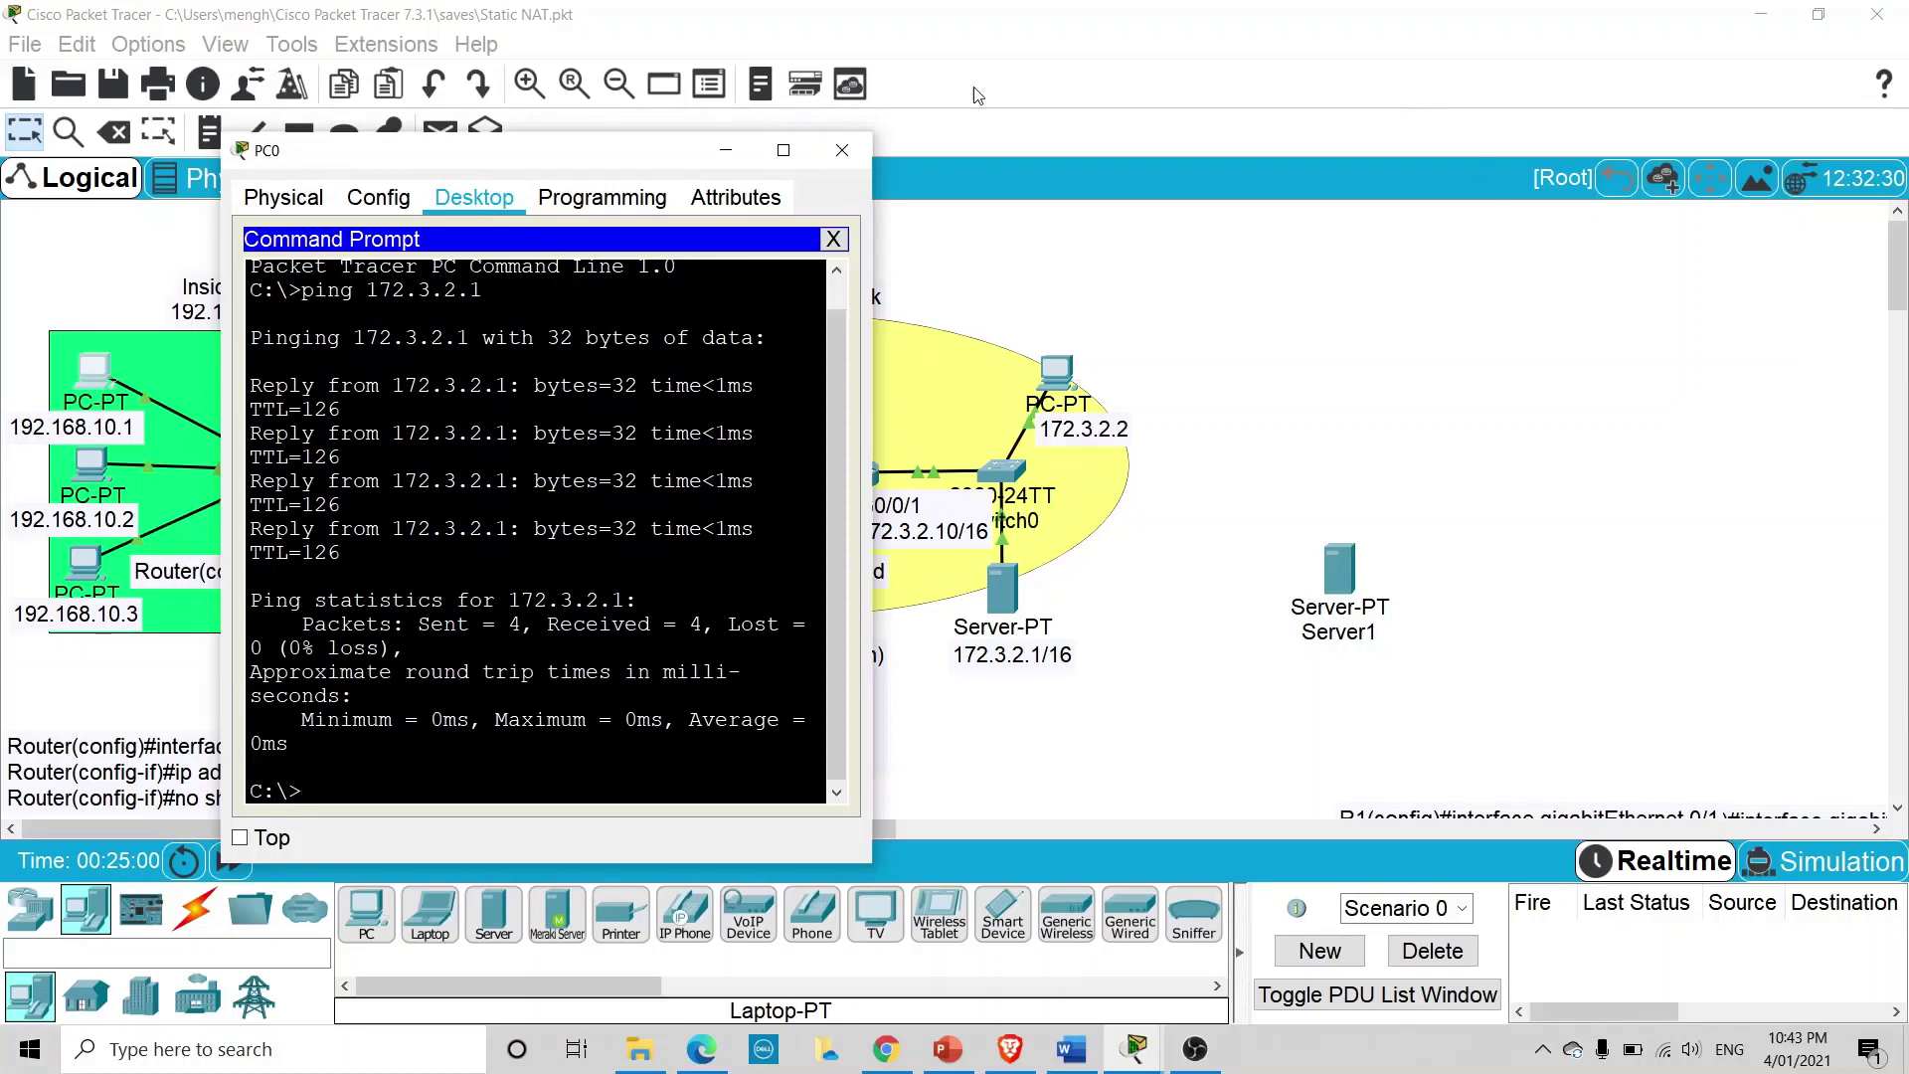
click(723, 150)
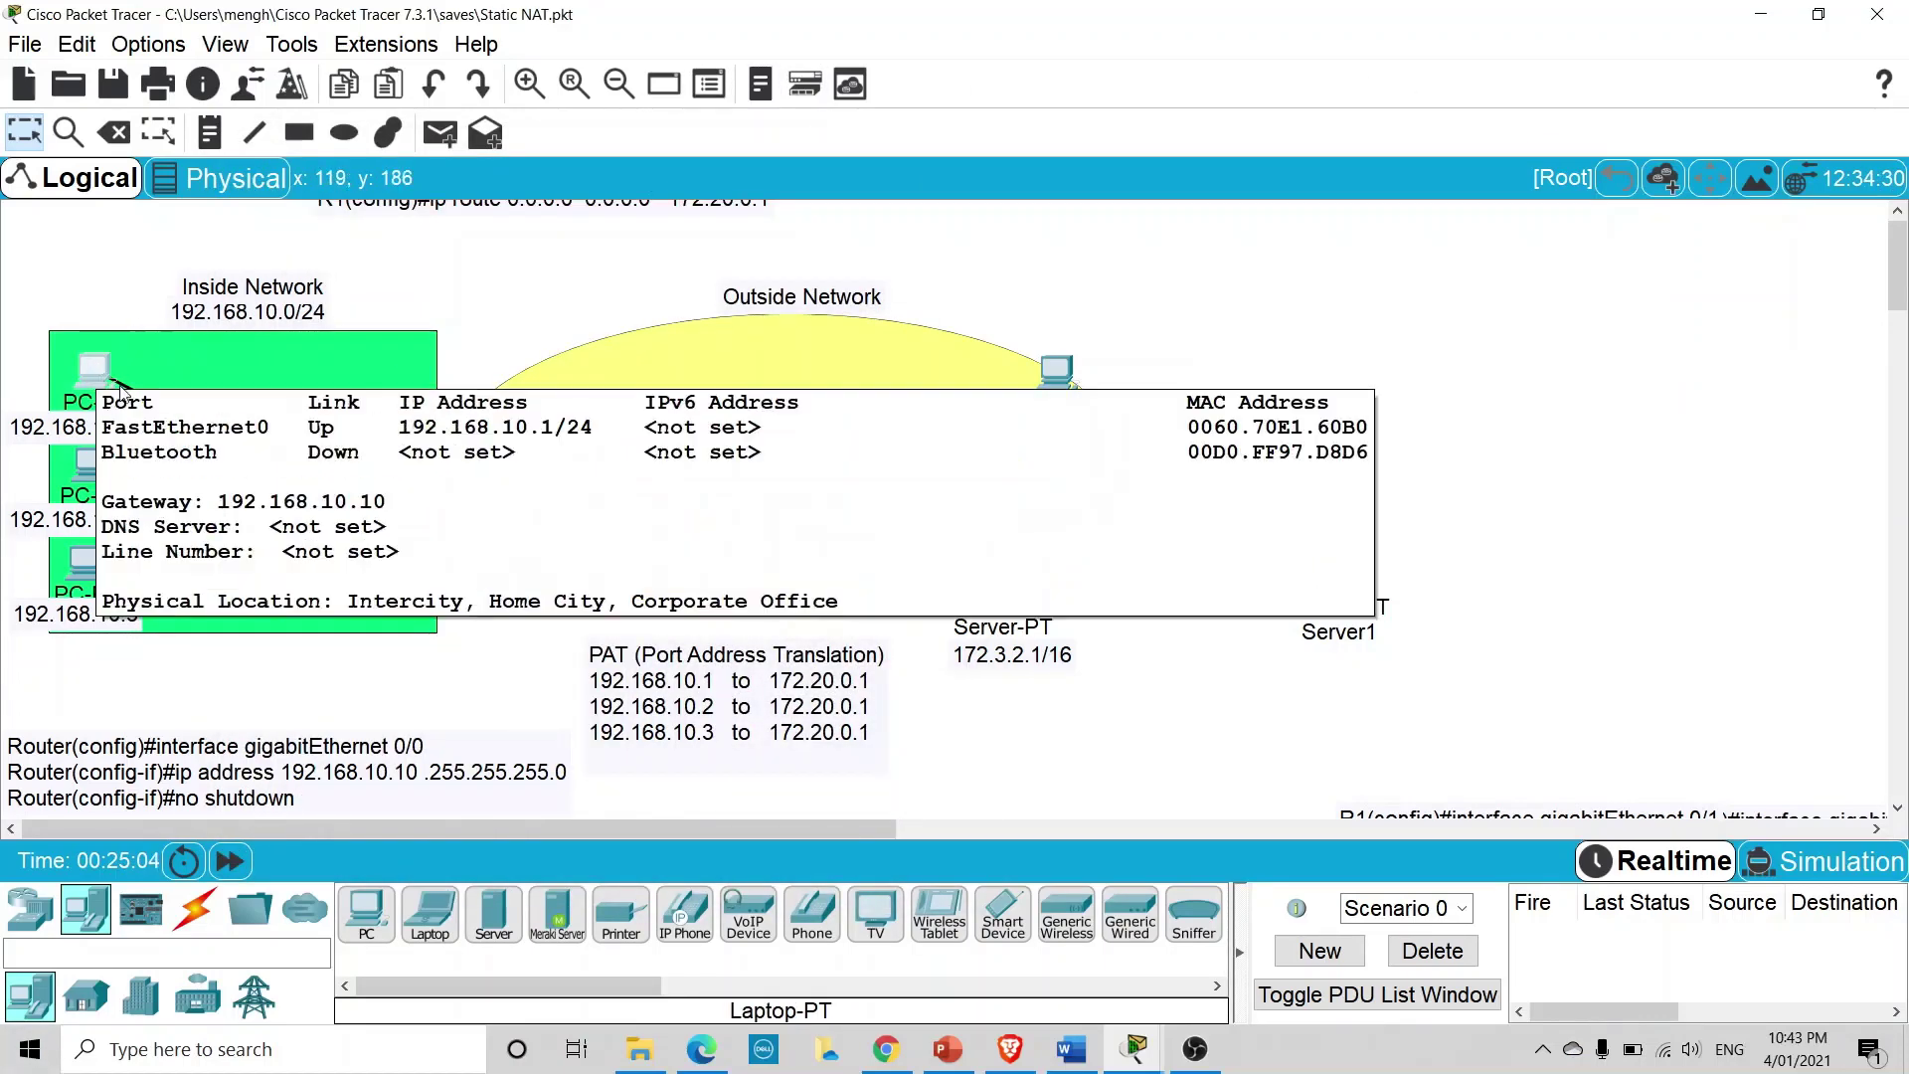
Rerun show ip nat translations in R1's CLI and widen the window
click(453, 487)
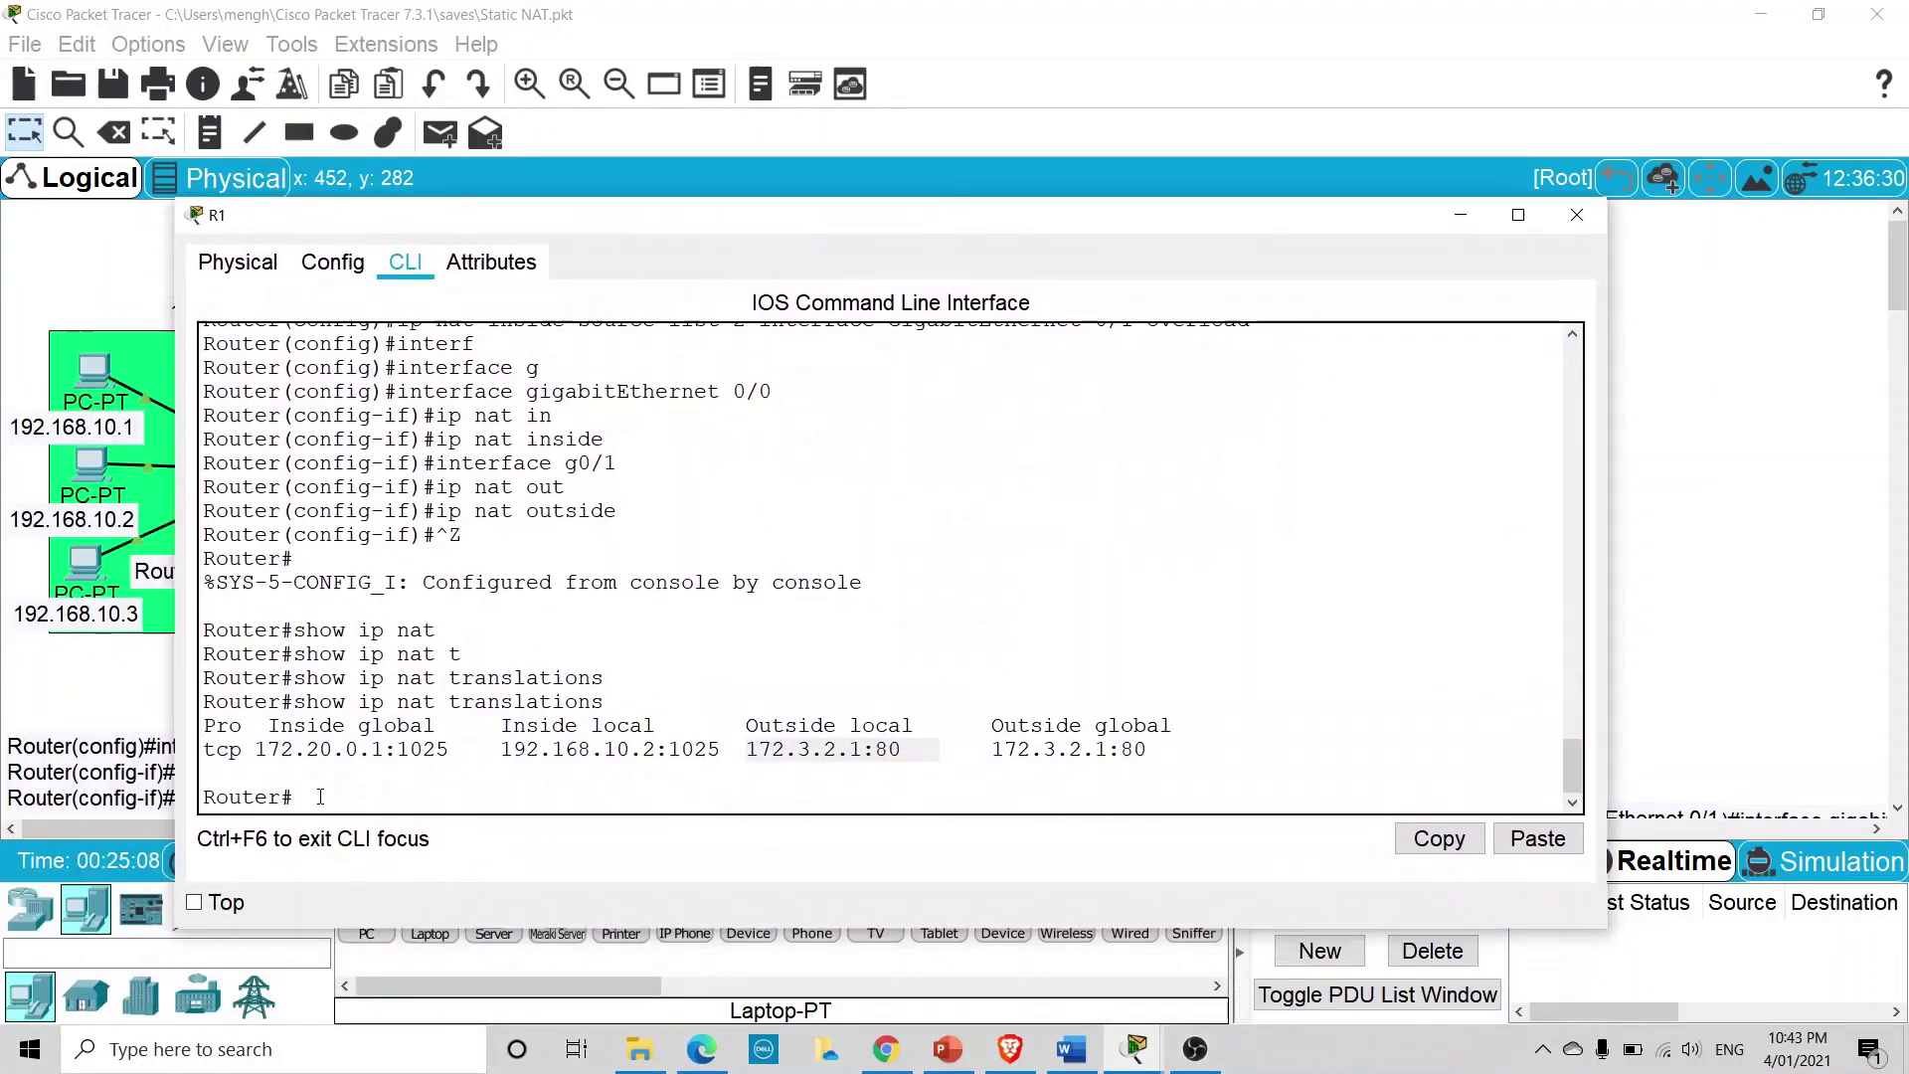
click(427, 767)
key(Up)
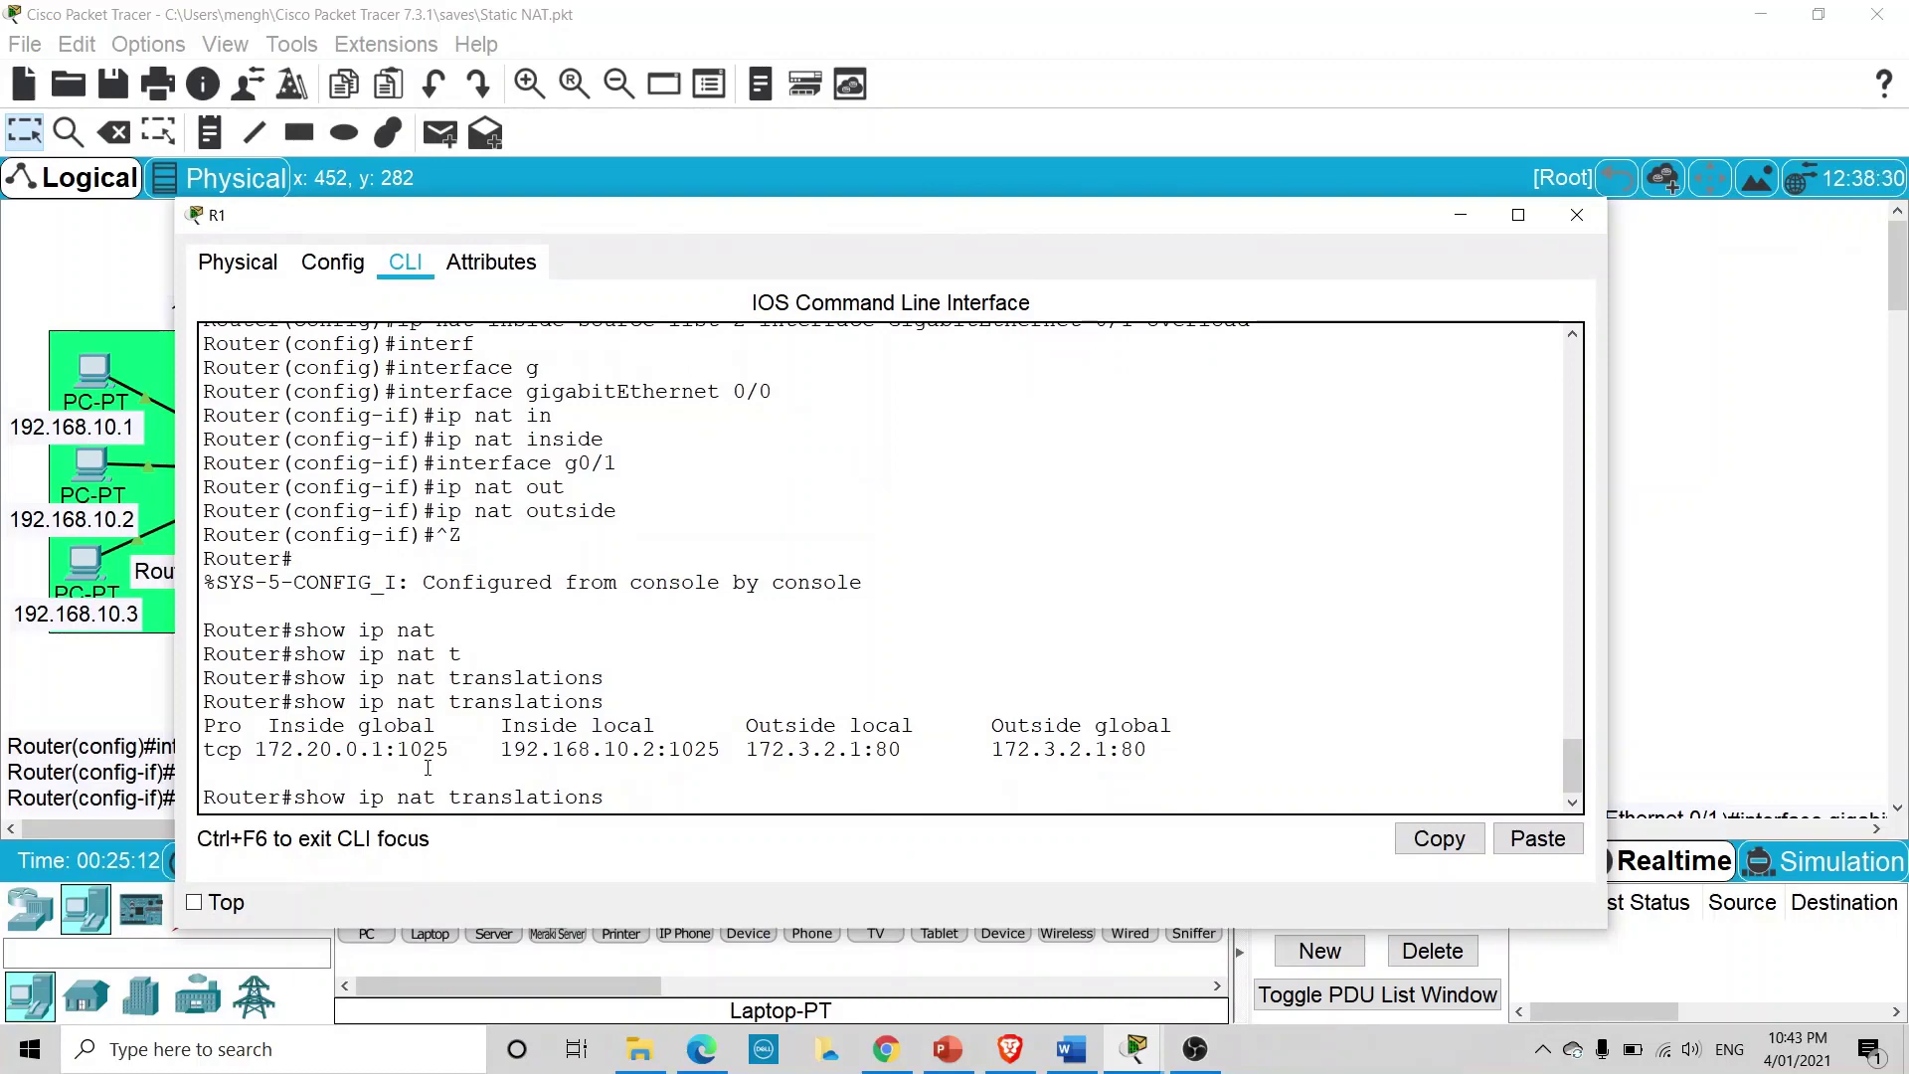
key(Return)
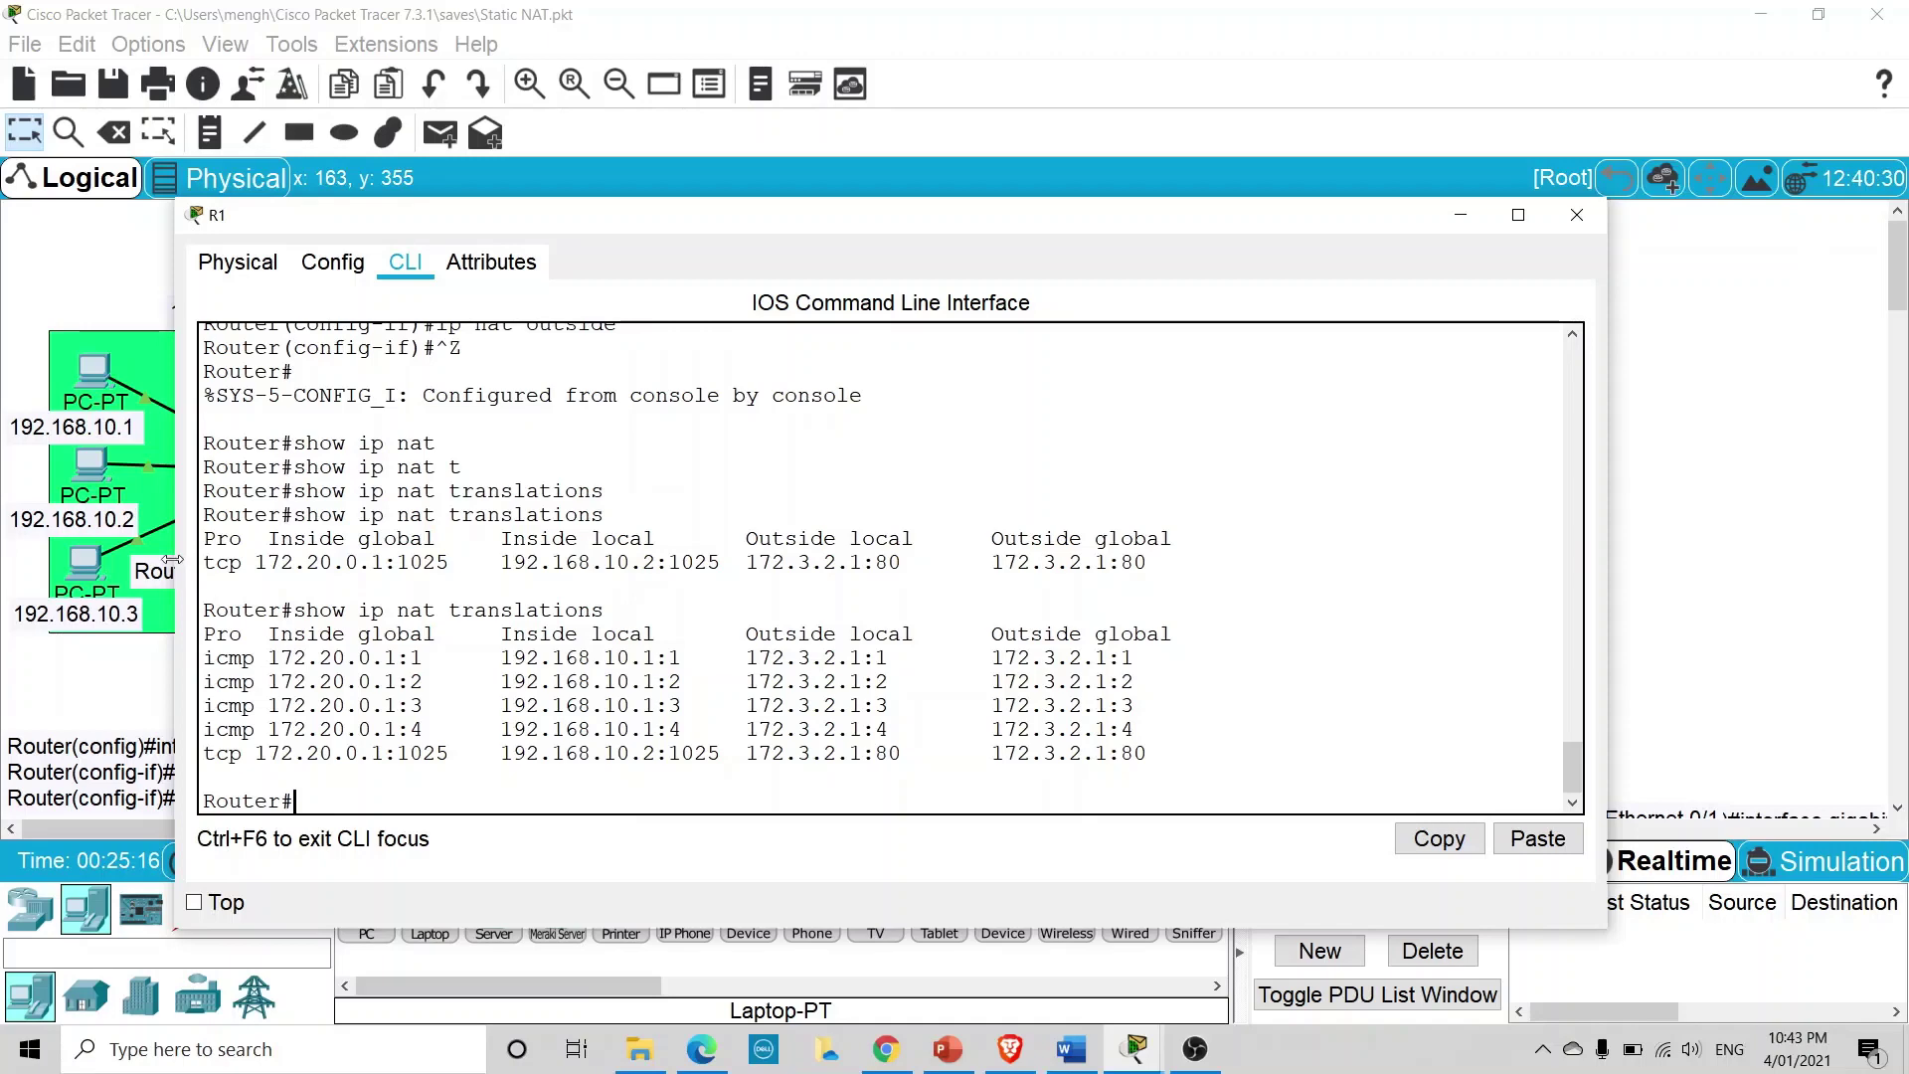
drag(173, 559, 45, 559)
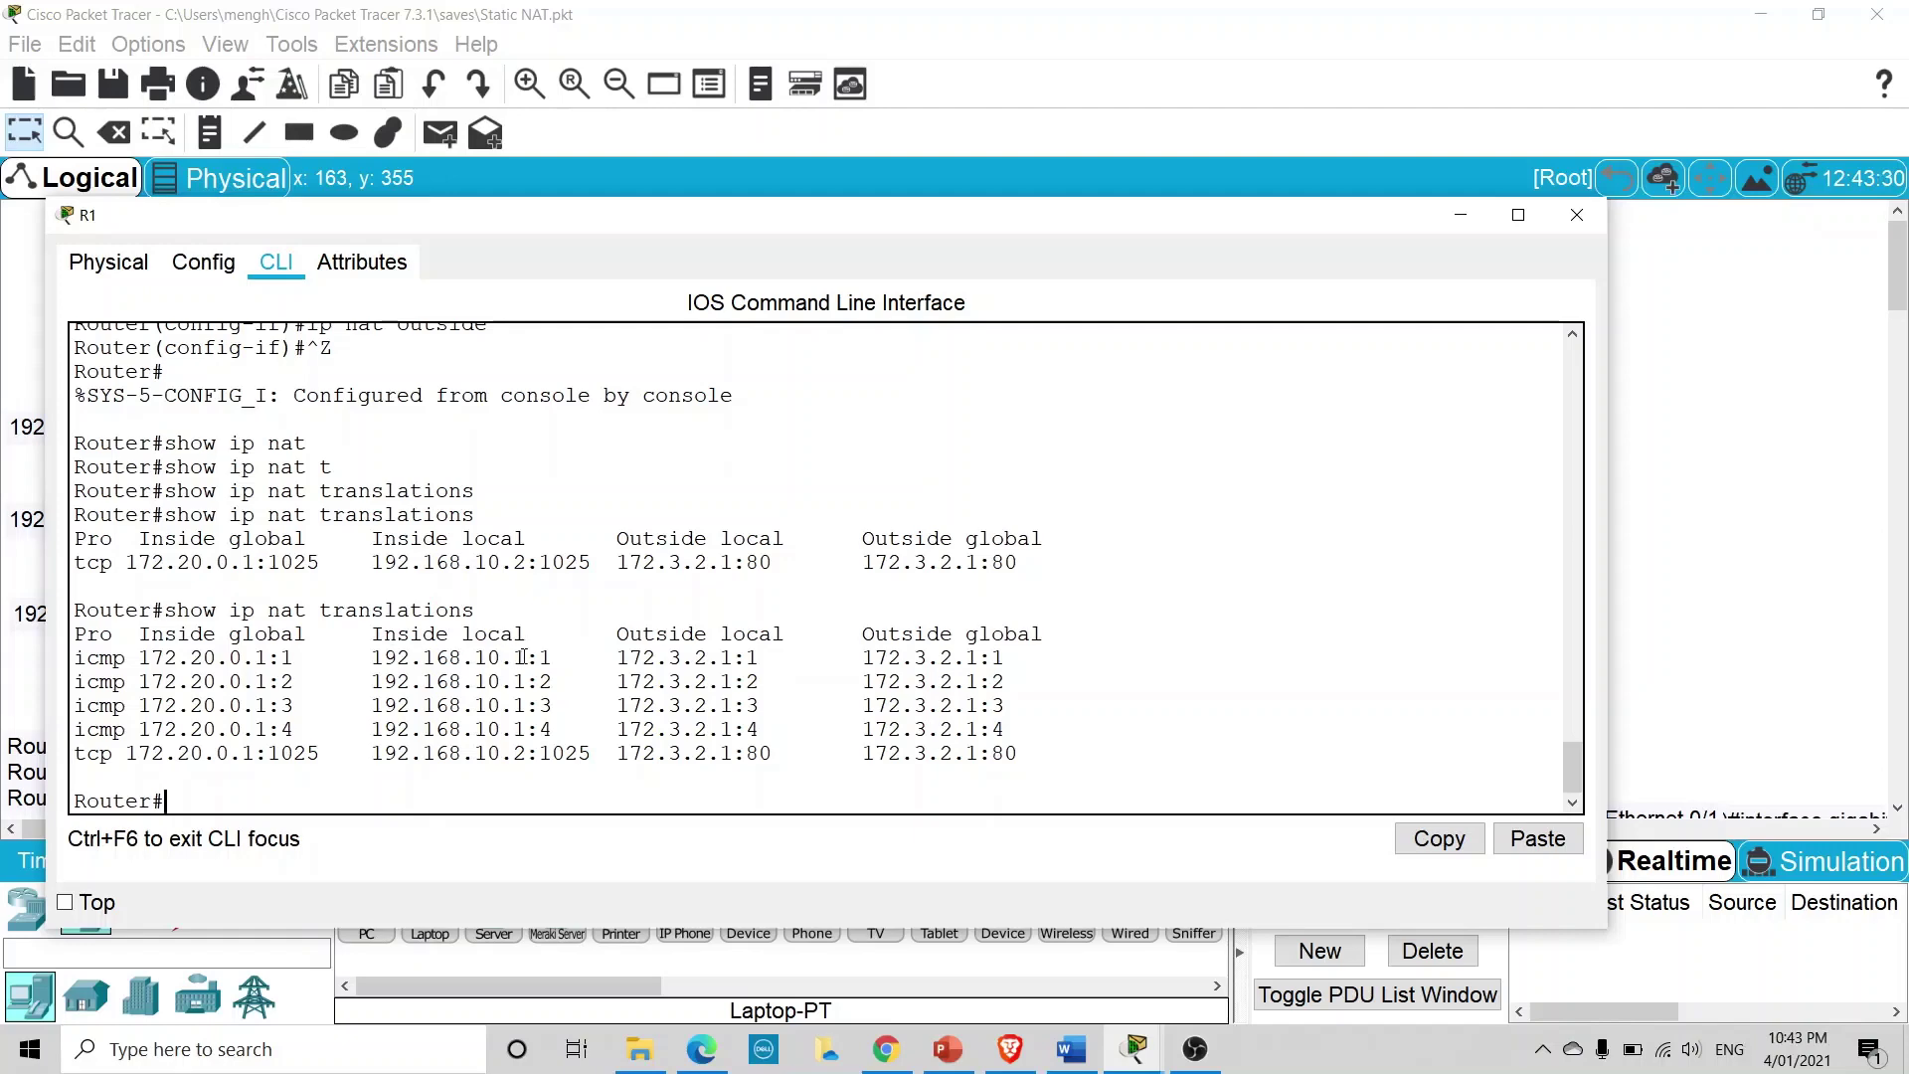
Highlight the ICMP entries for 192.168.10.1 with ports 1–4 and the TCP entry for 192.168.10.2
drag(524, 657, 376, 661)
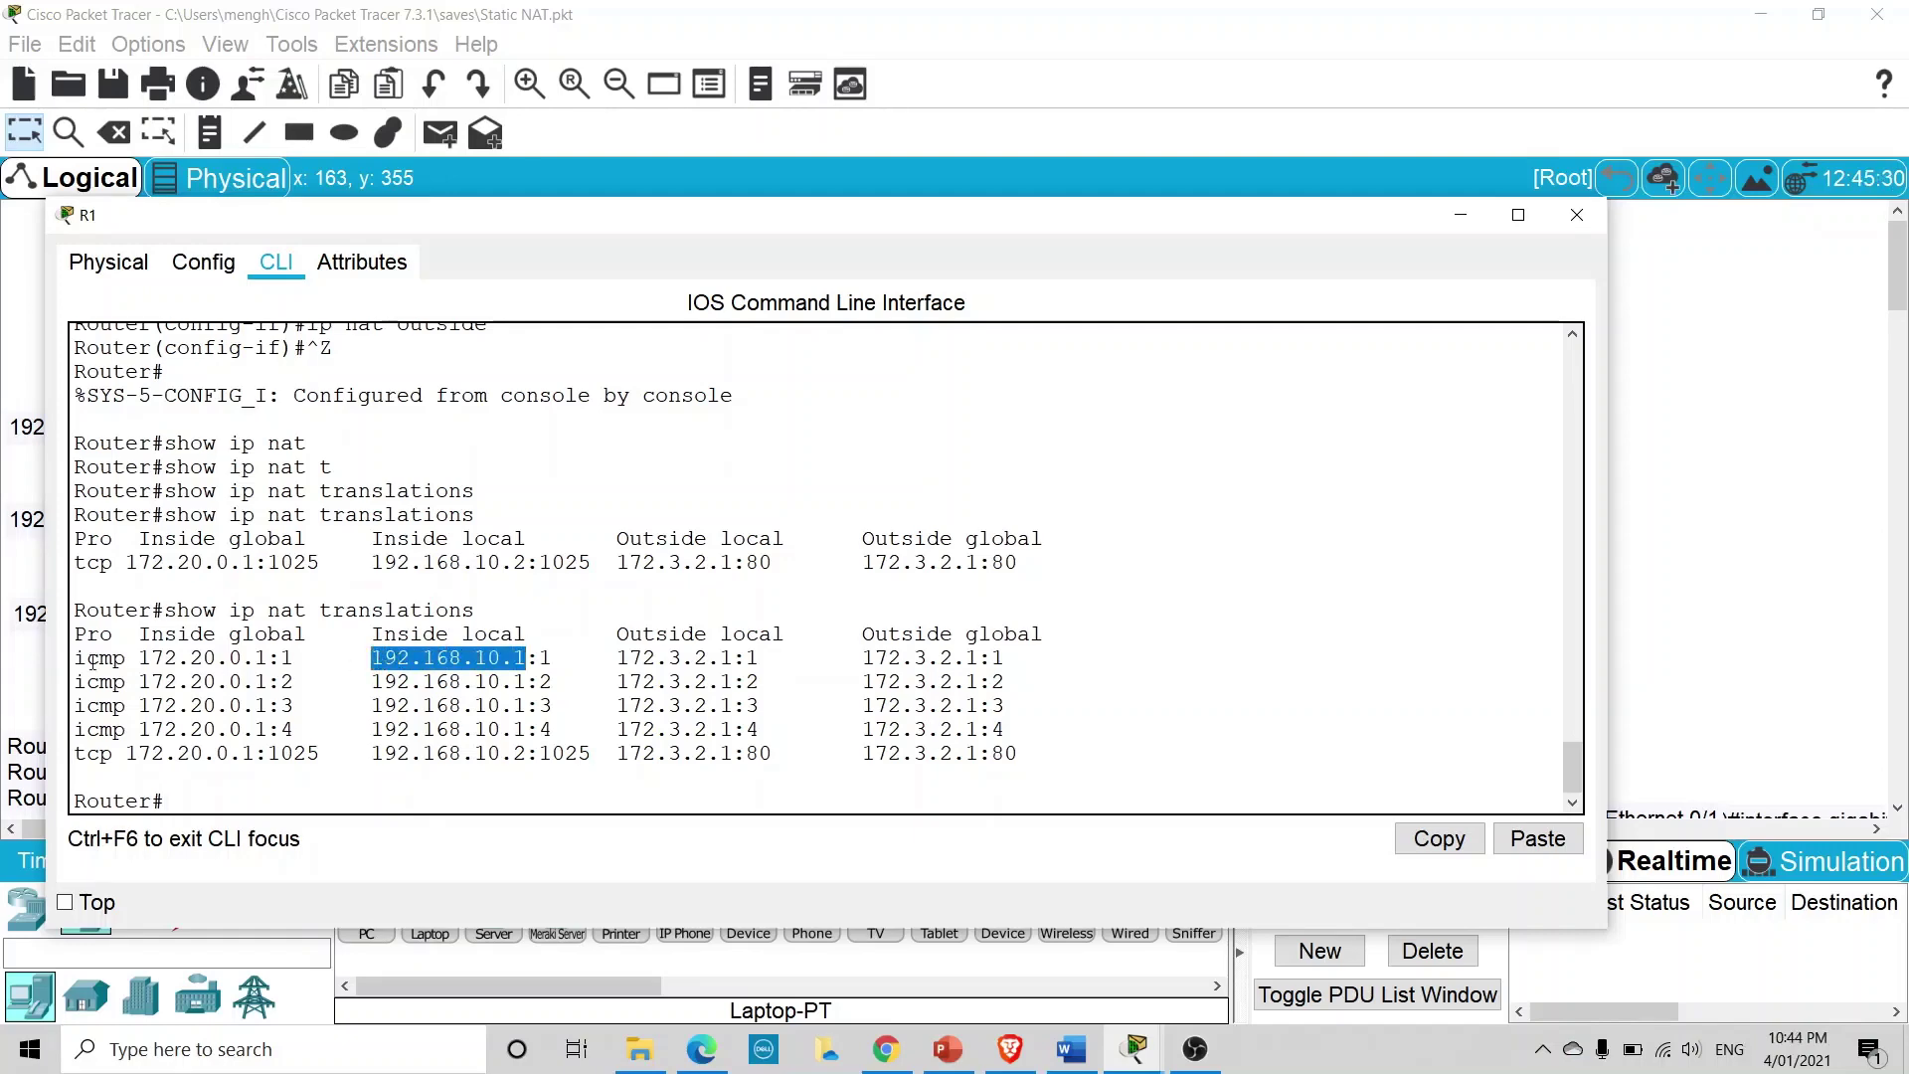
drag(76, 659, 117, 659)
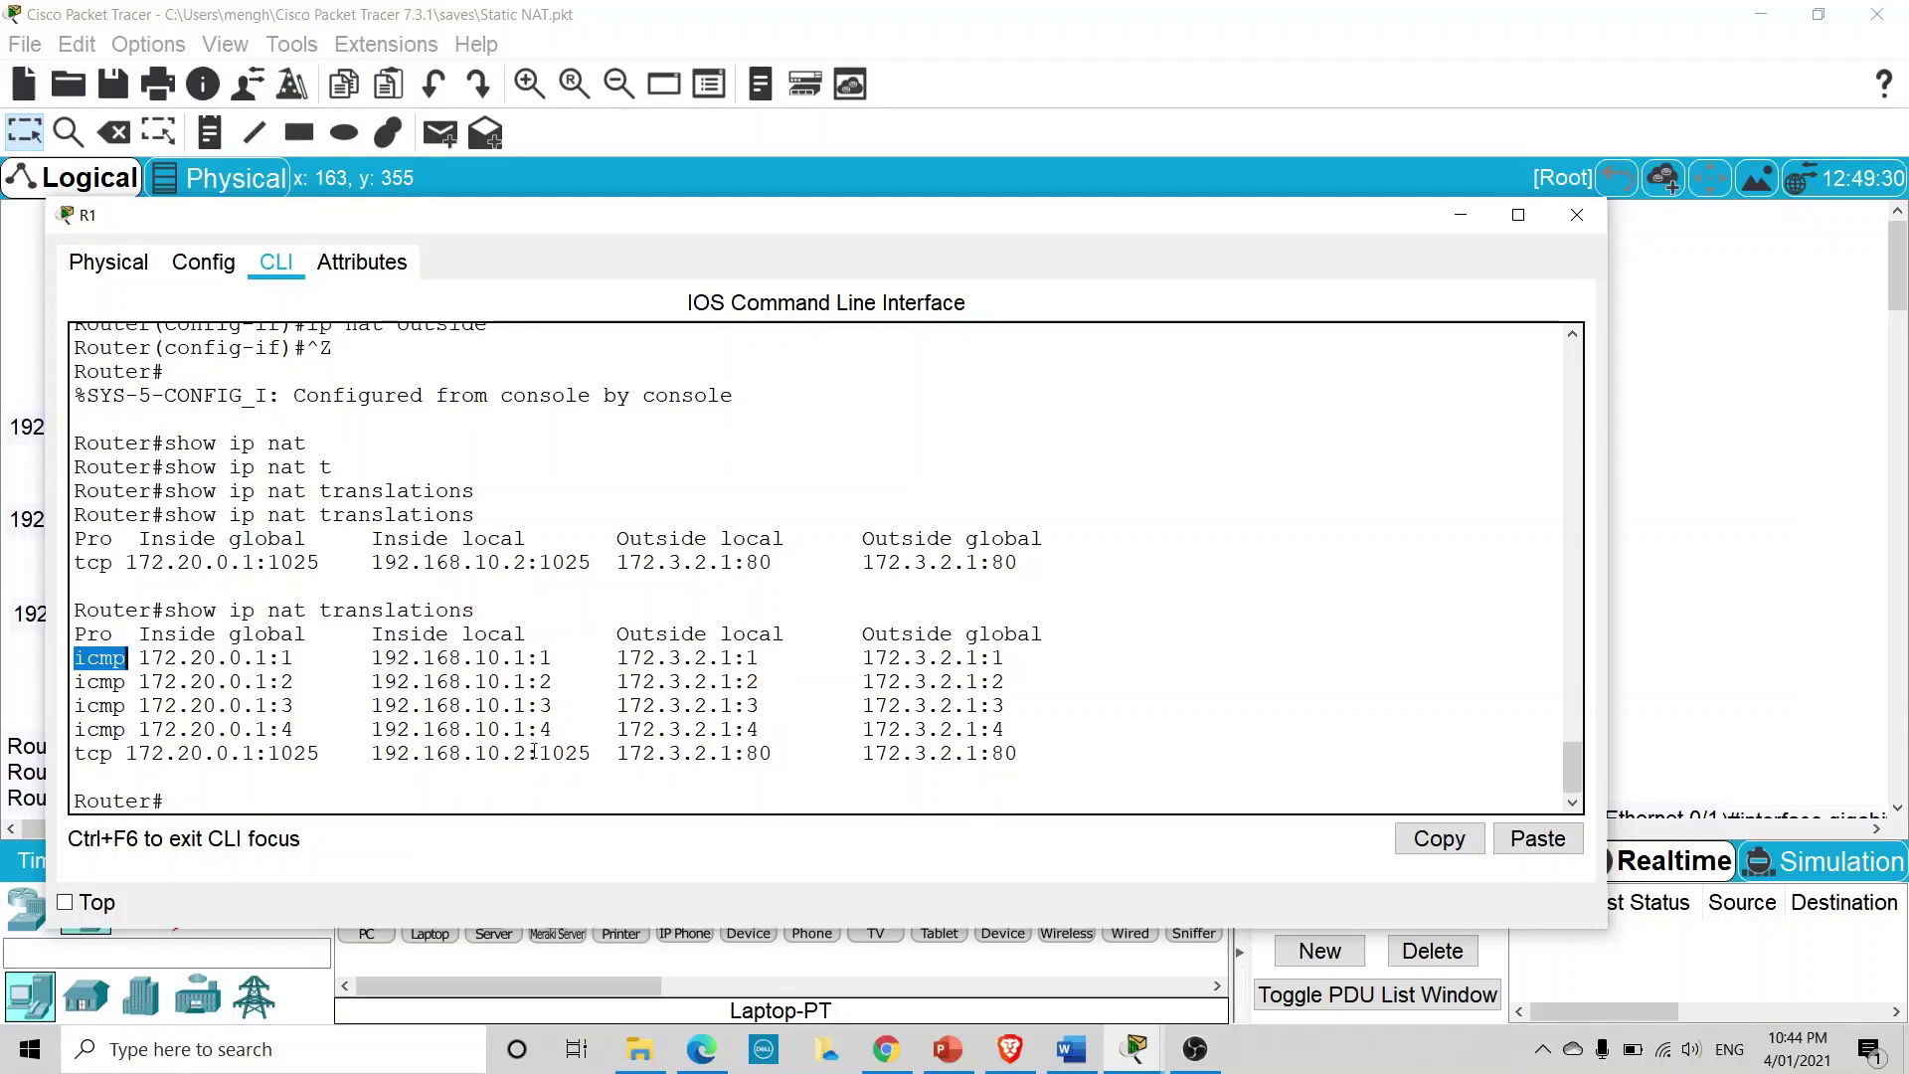
drag(528, 754, 374, 766)
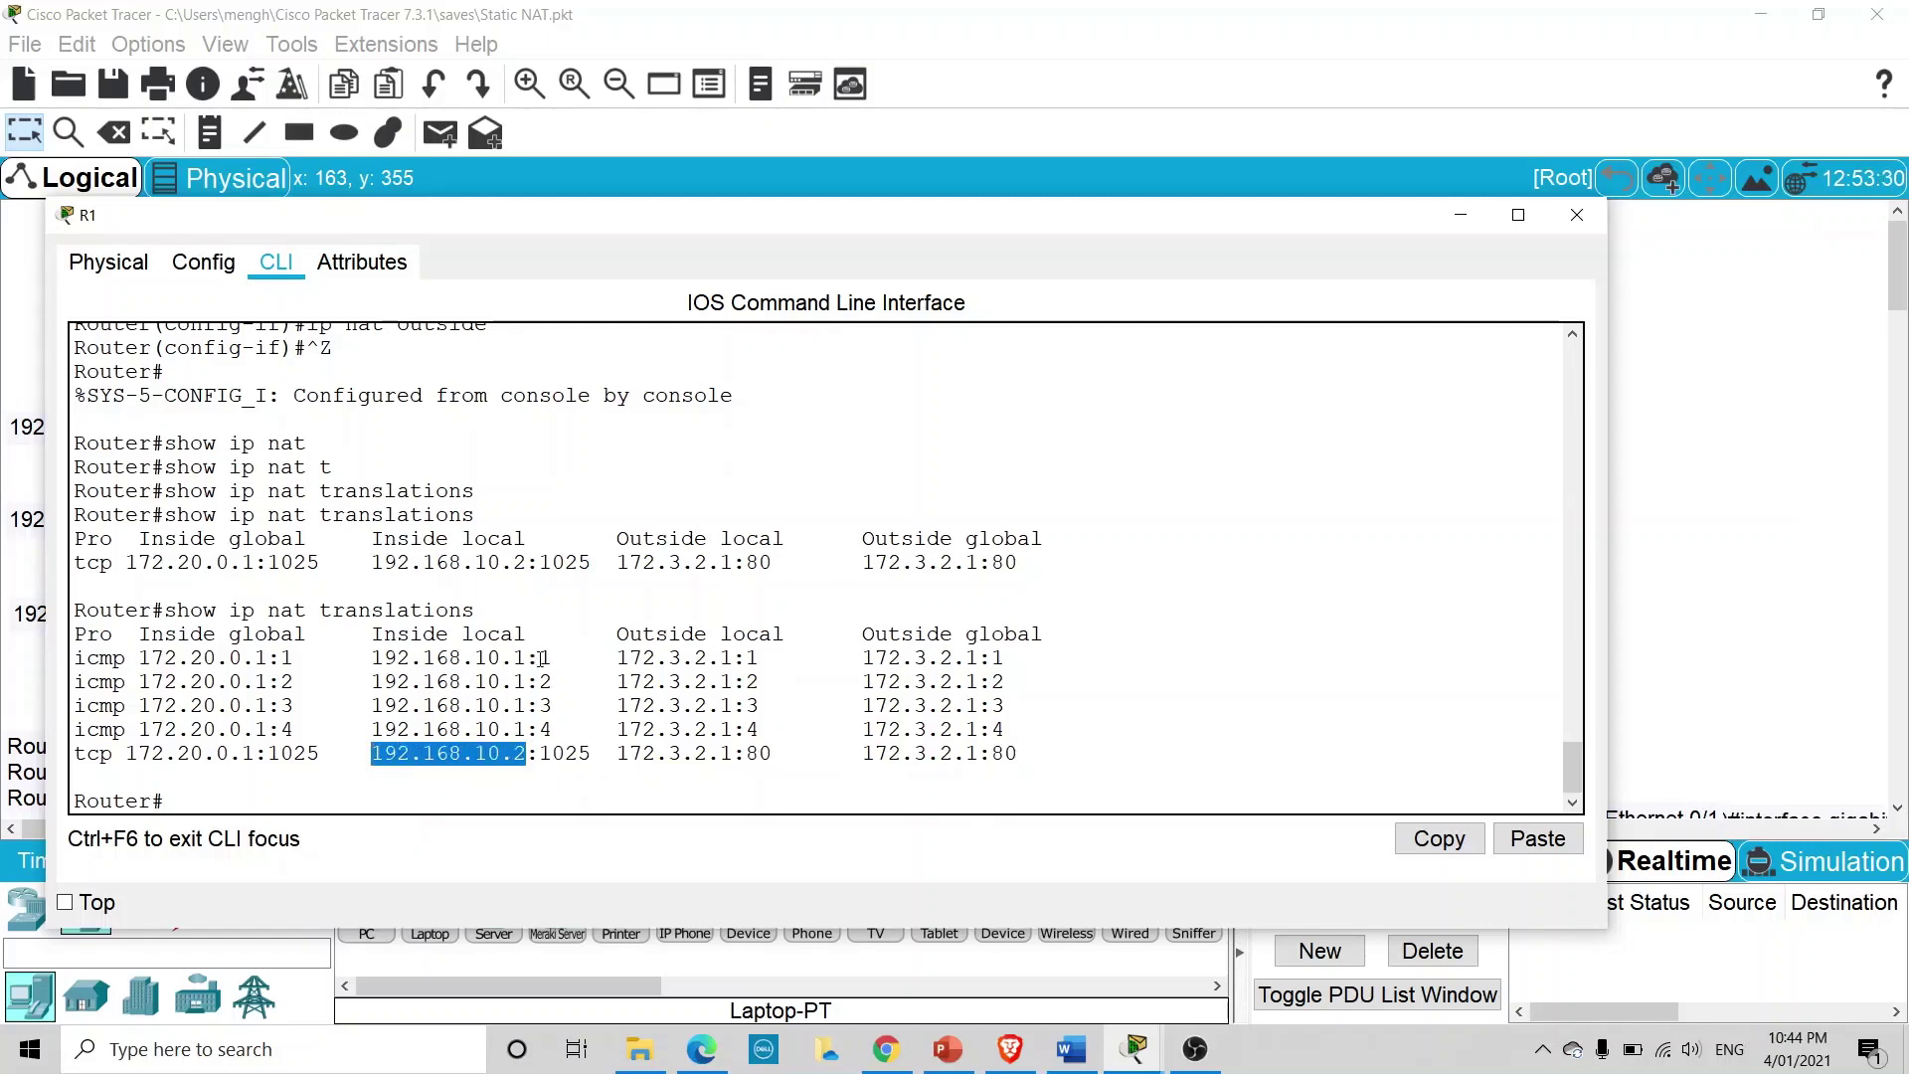
drag(542, 659, 553, 705)
click(554, 705)
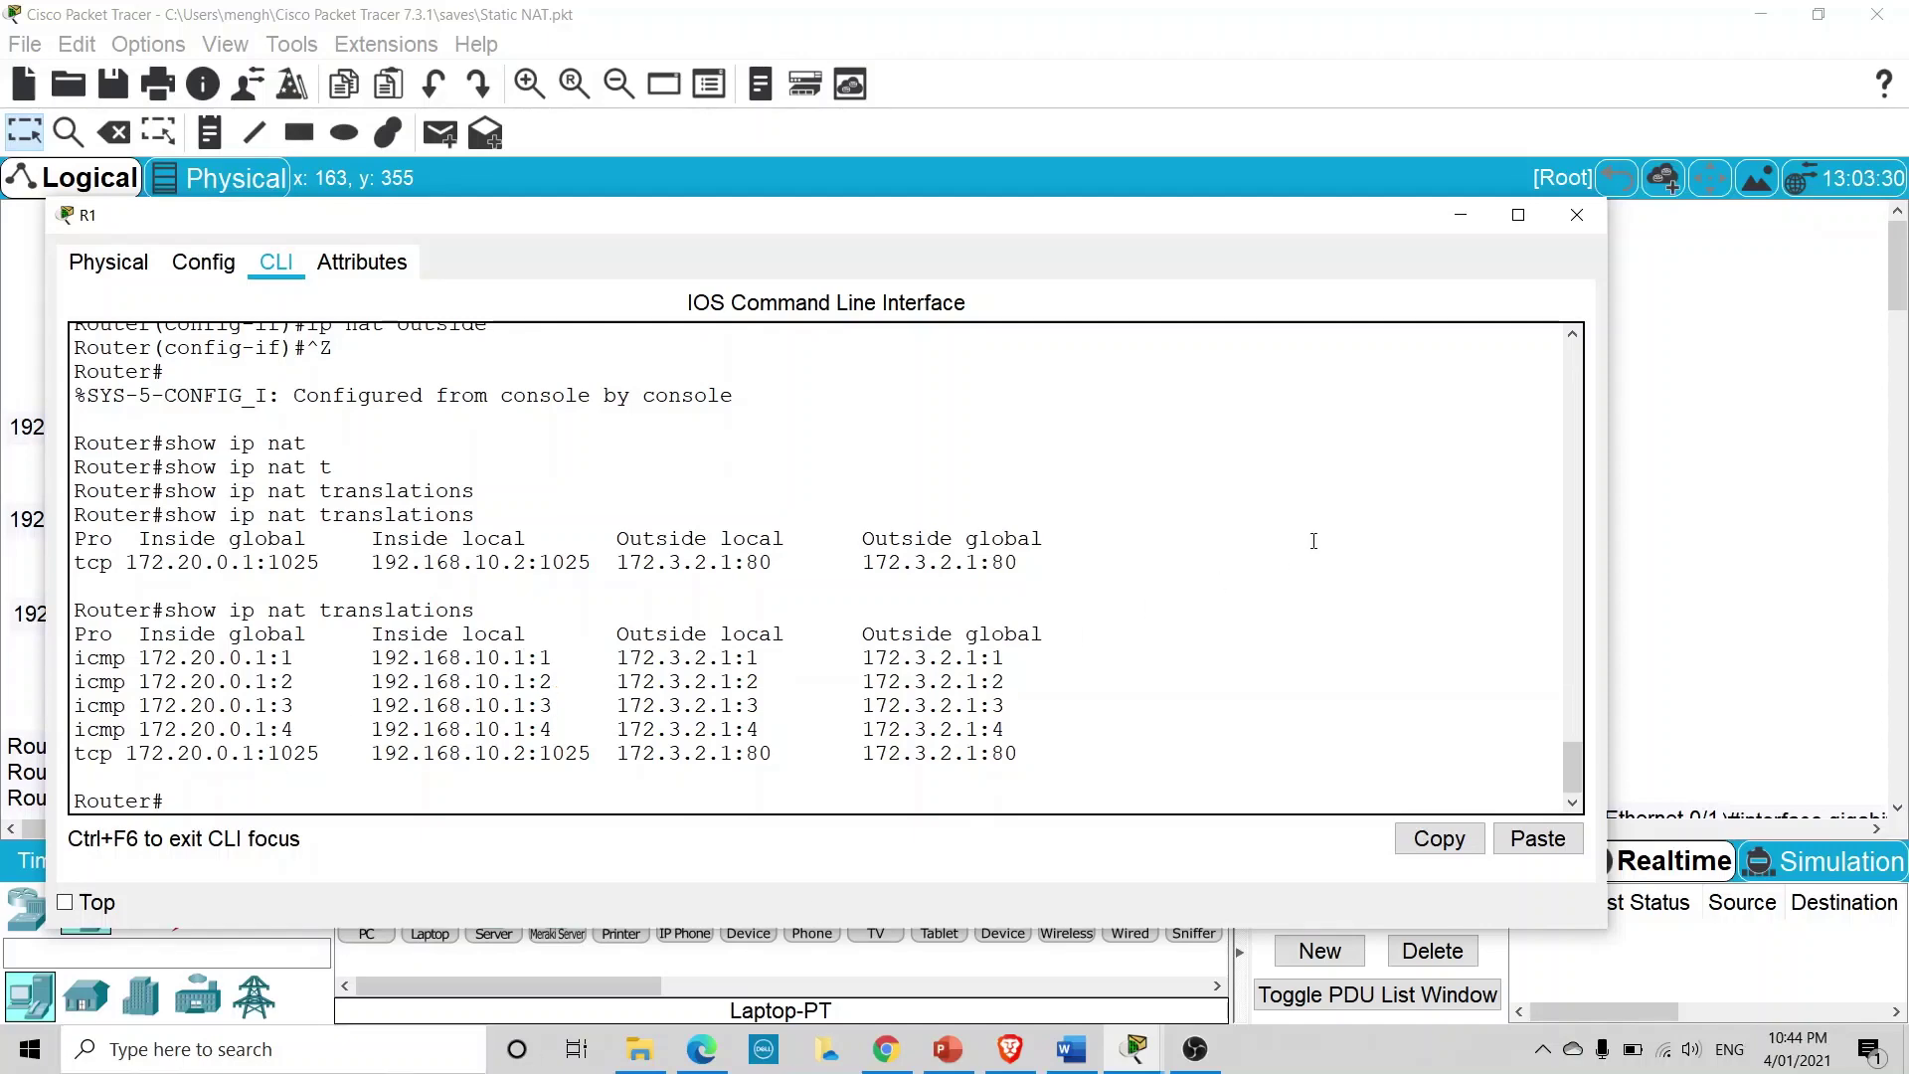
Ping 172.3.2.2 from PC2's command prompt, getting 3 of 4 replies, then close PC2
click(1479, 224)
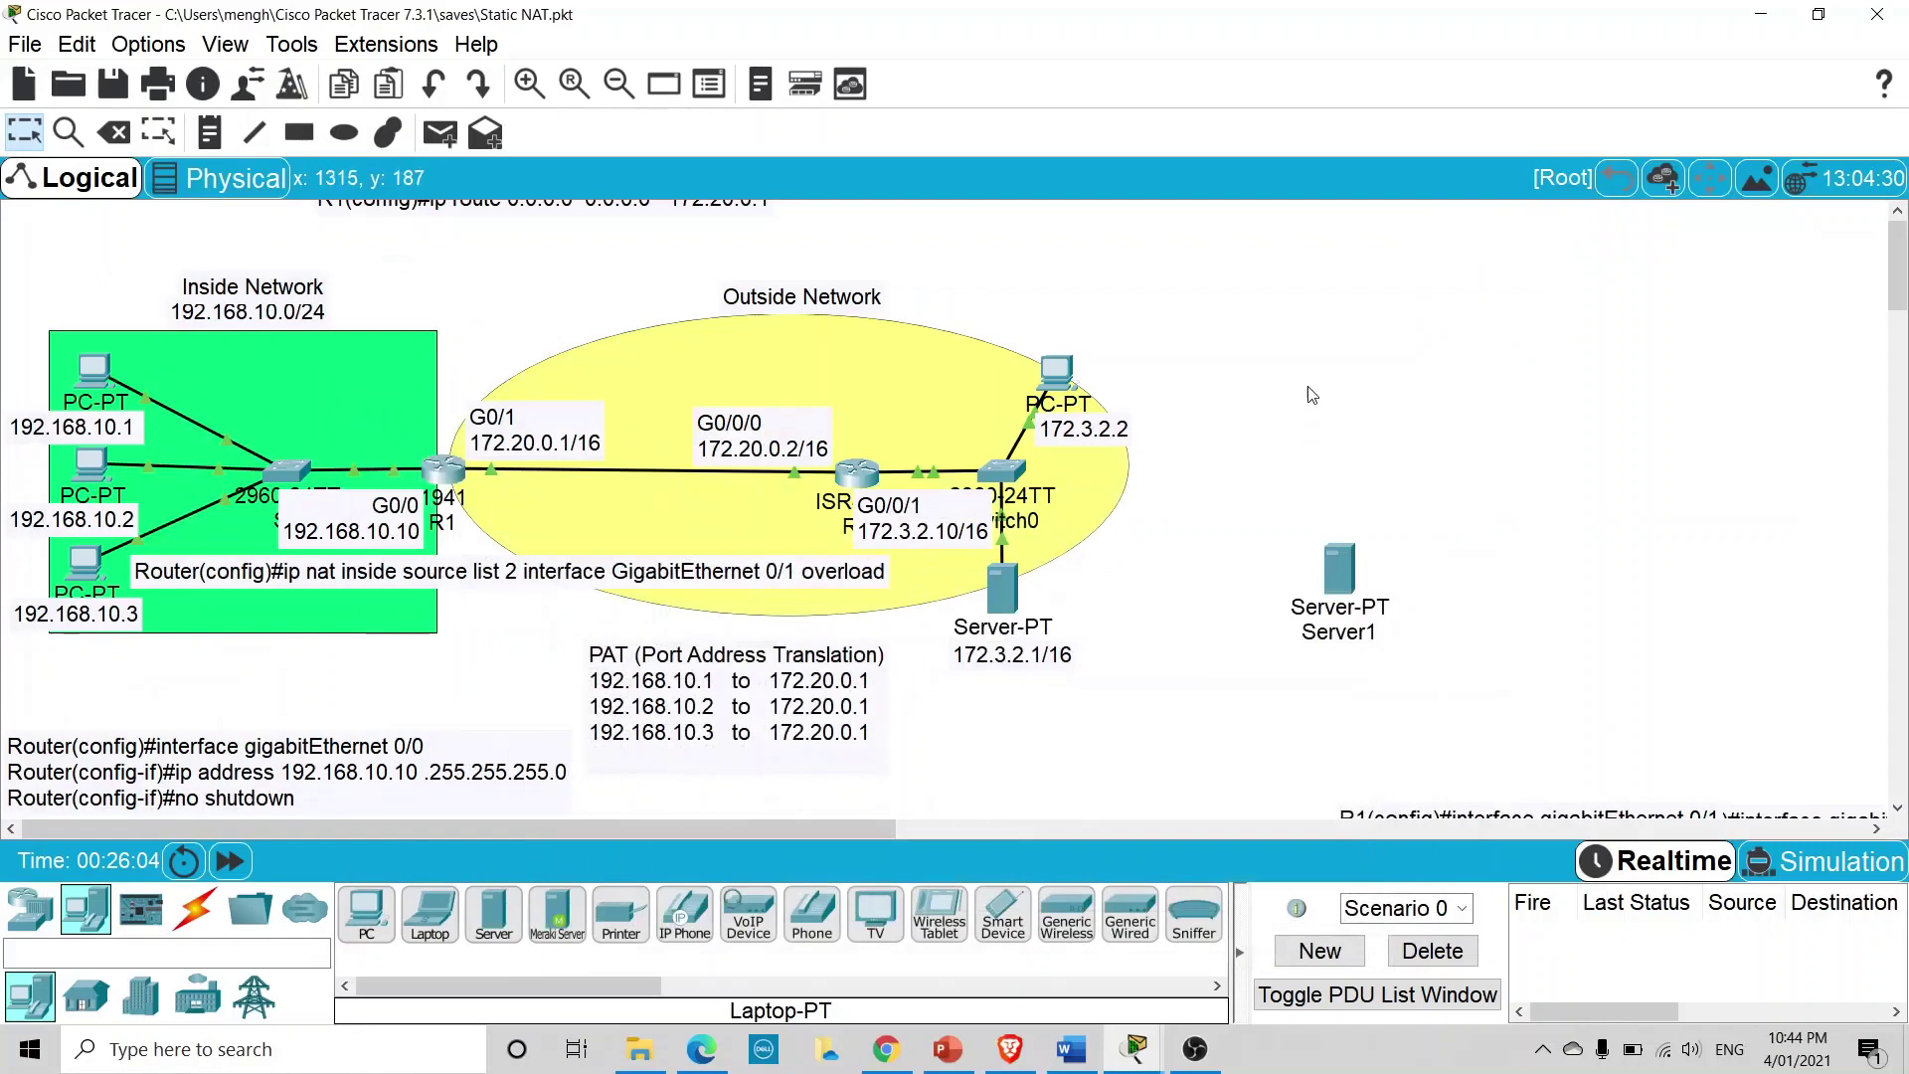
click(86, 565)
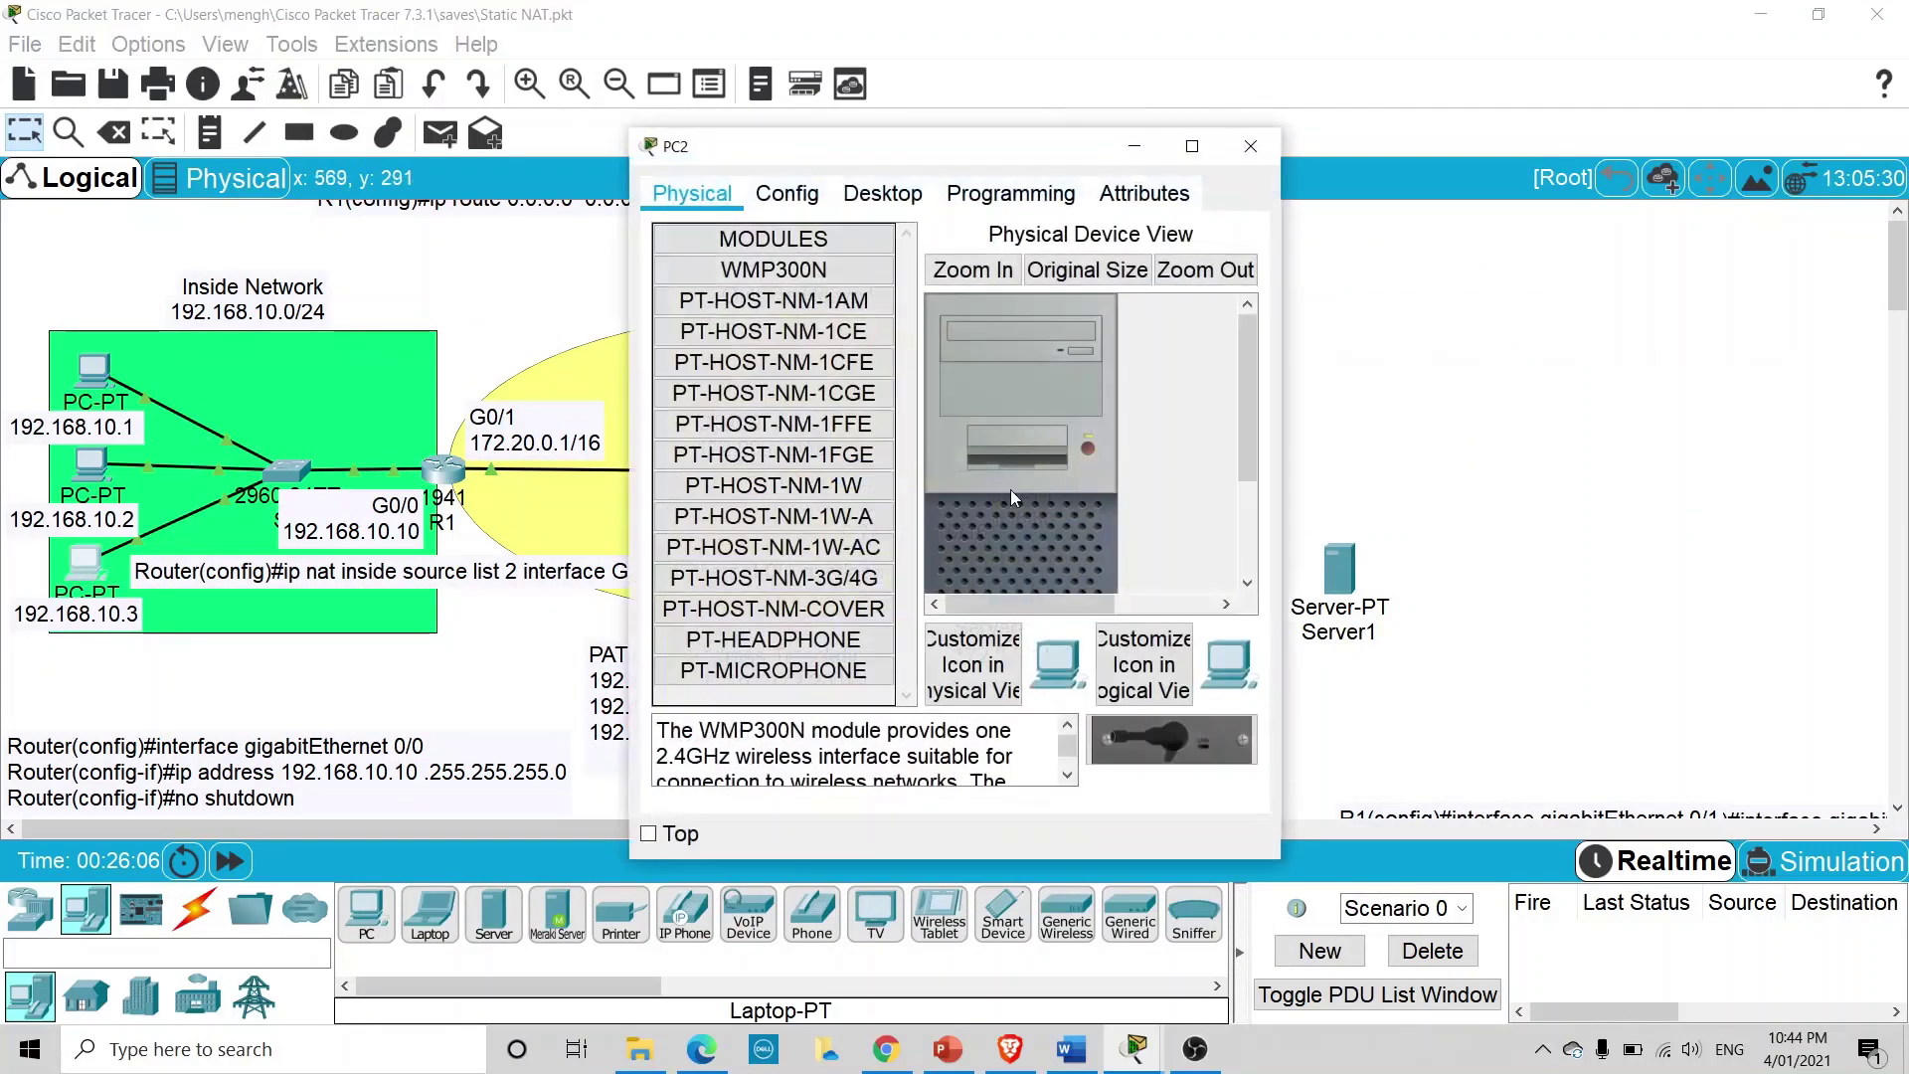
drag(984, 146, 503, 374)
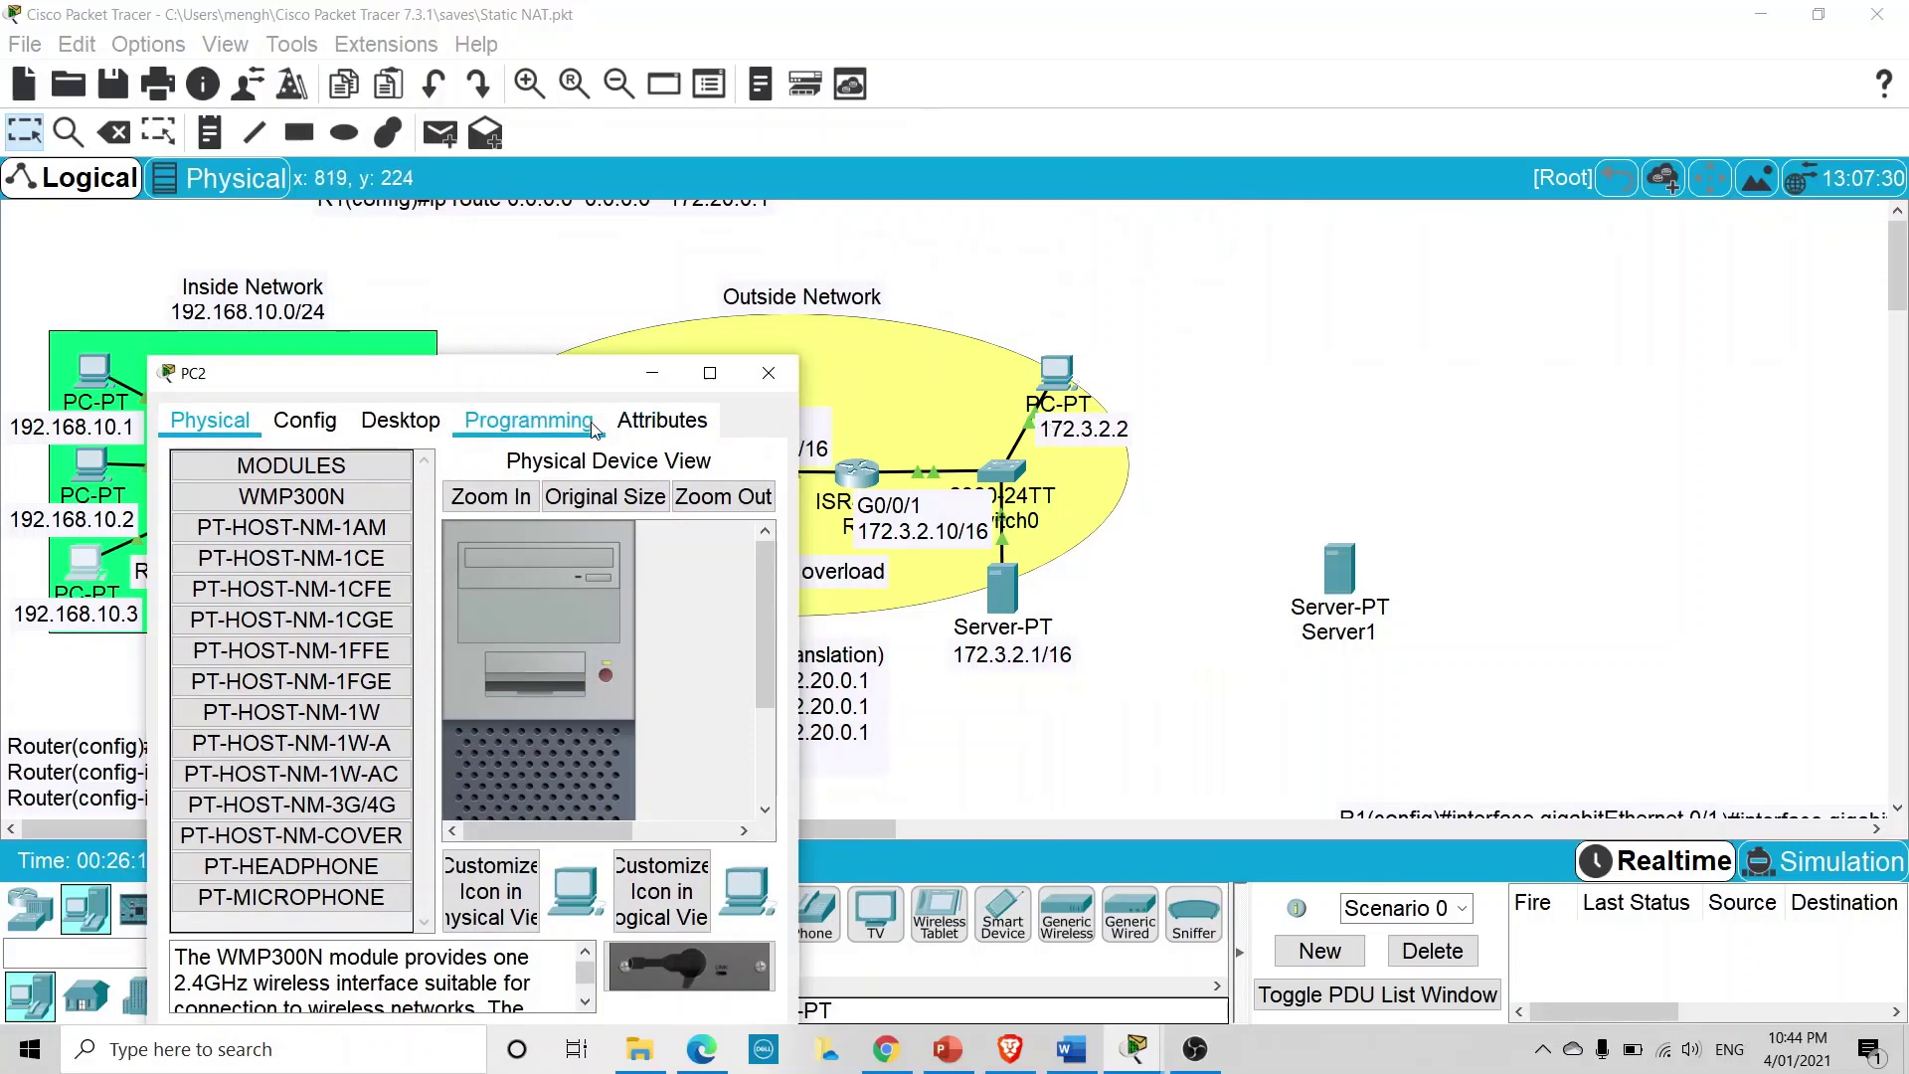
drag(573, 395, 672, 226)
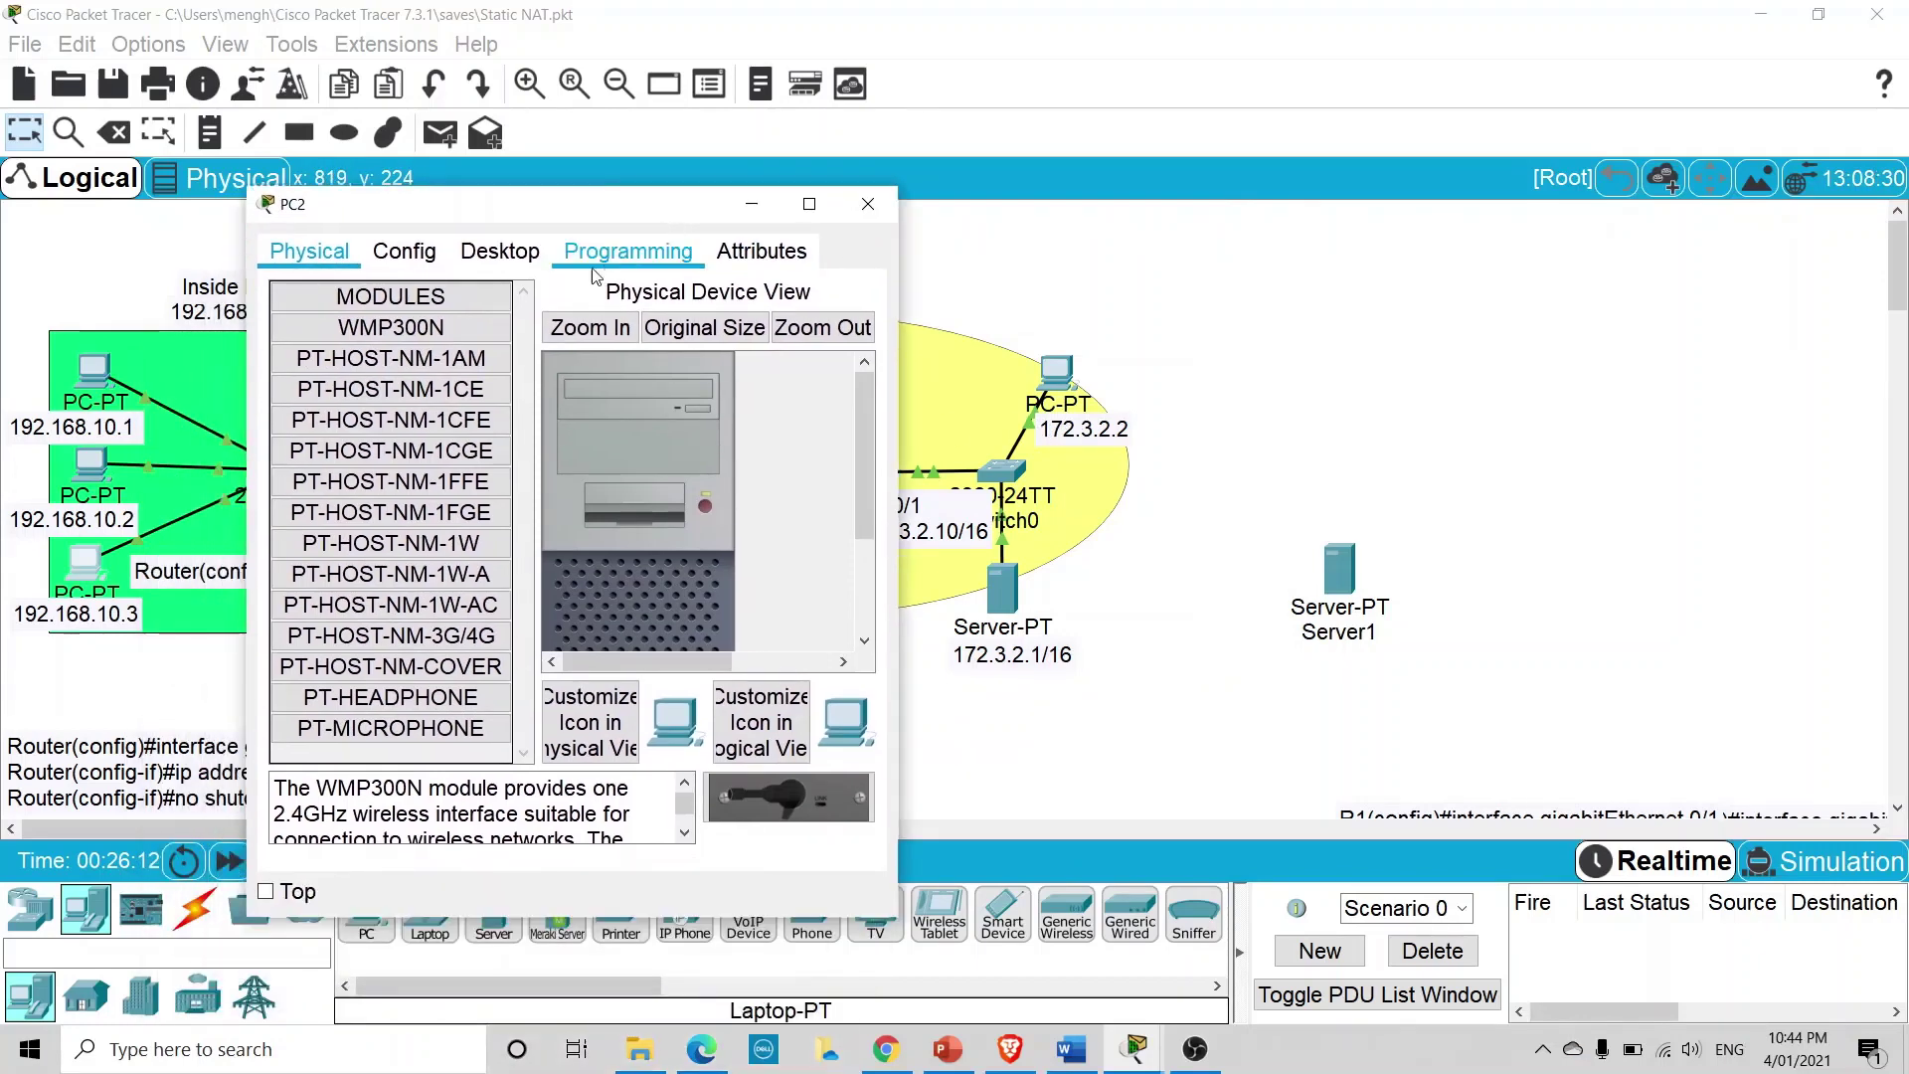
click(500, 252)
click(749, 433)
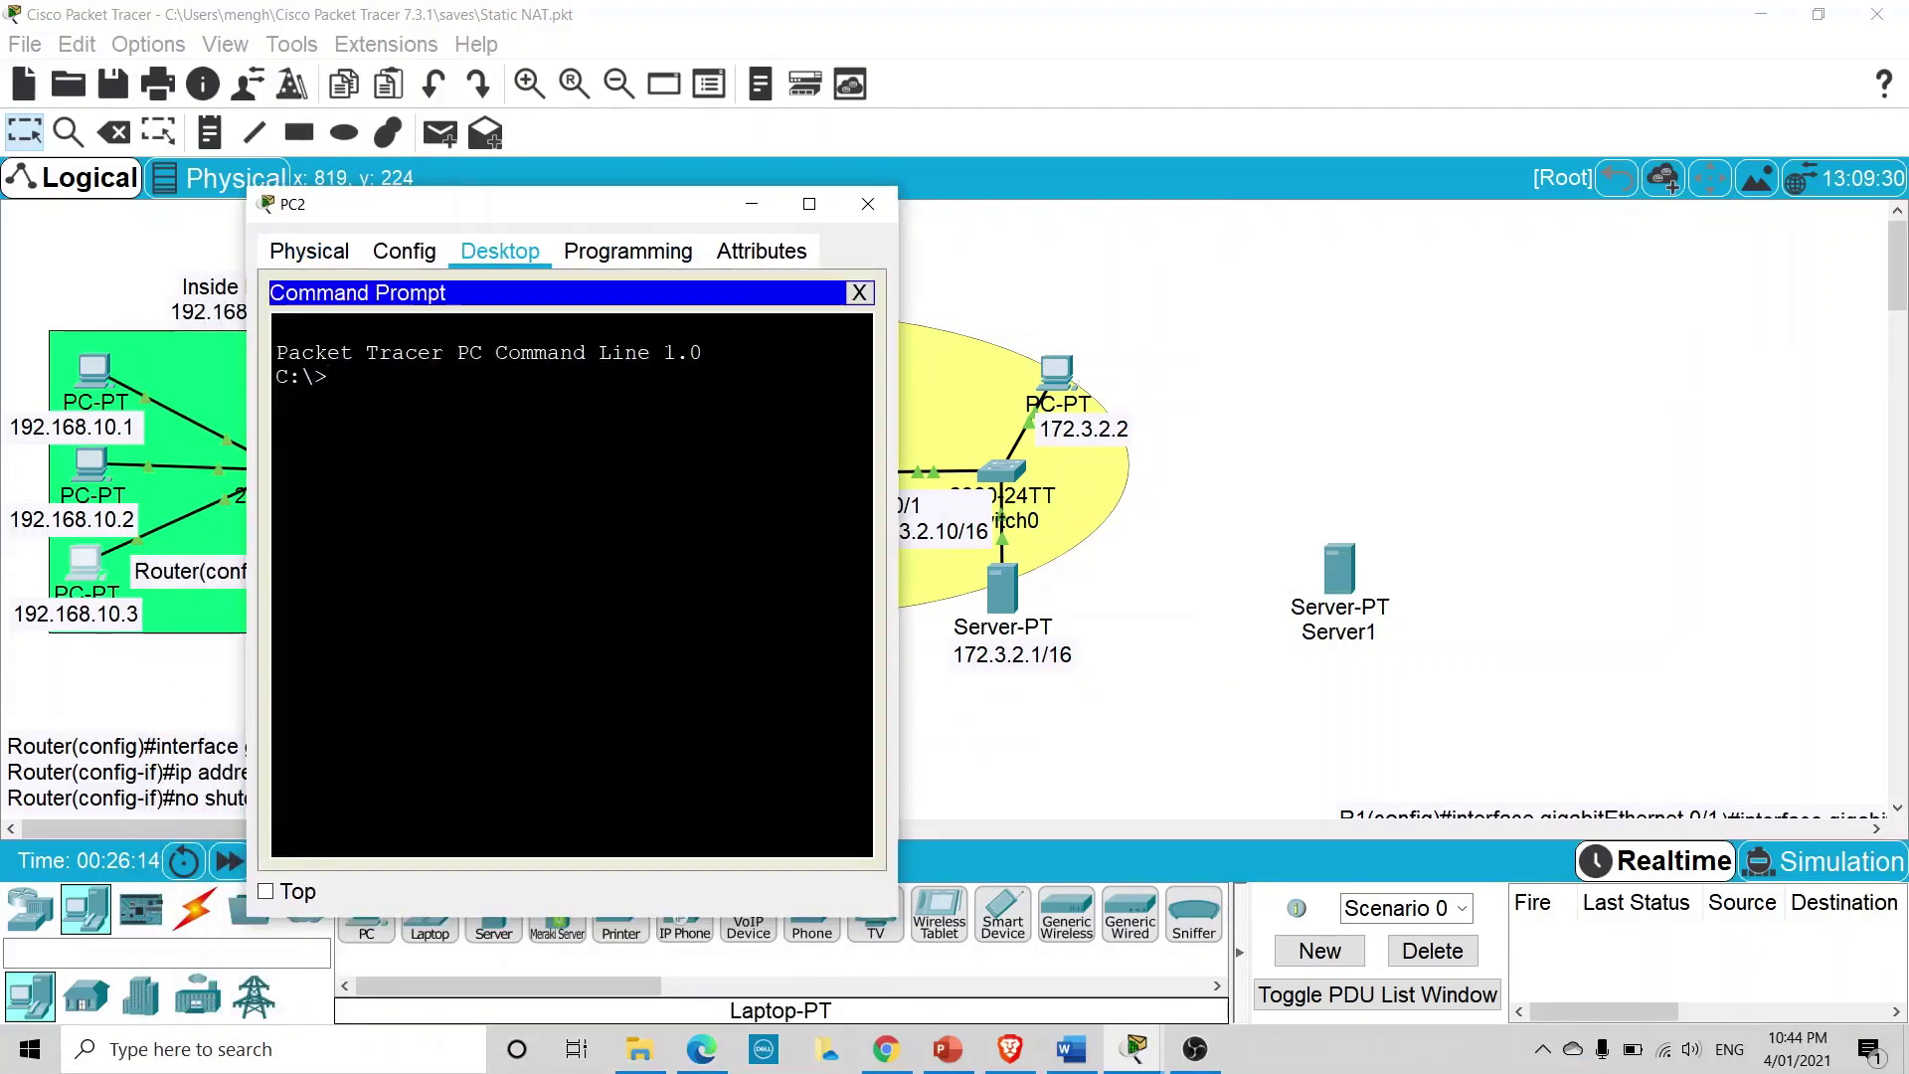
text(ping )
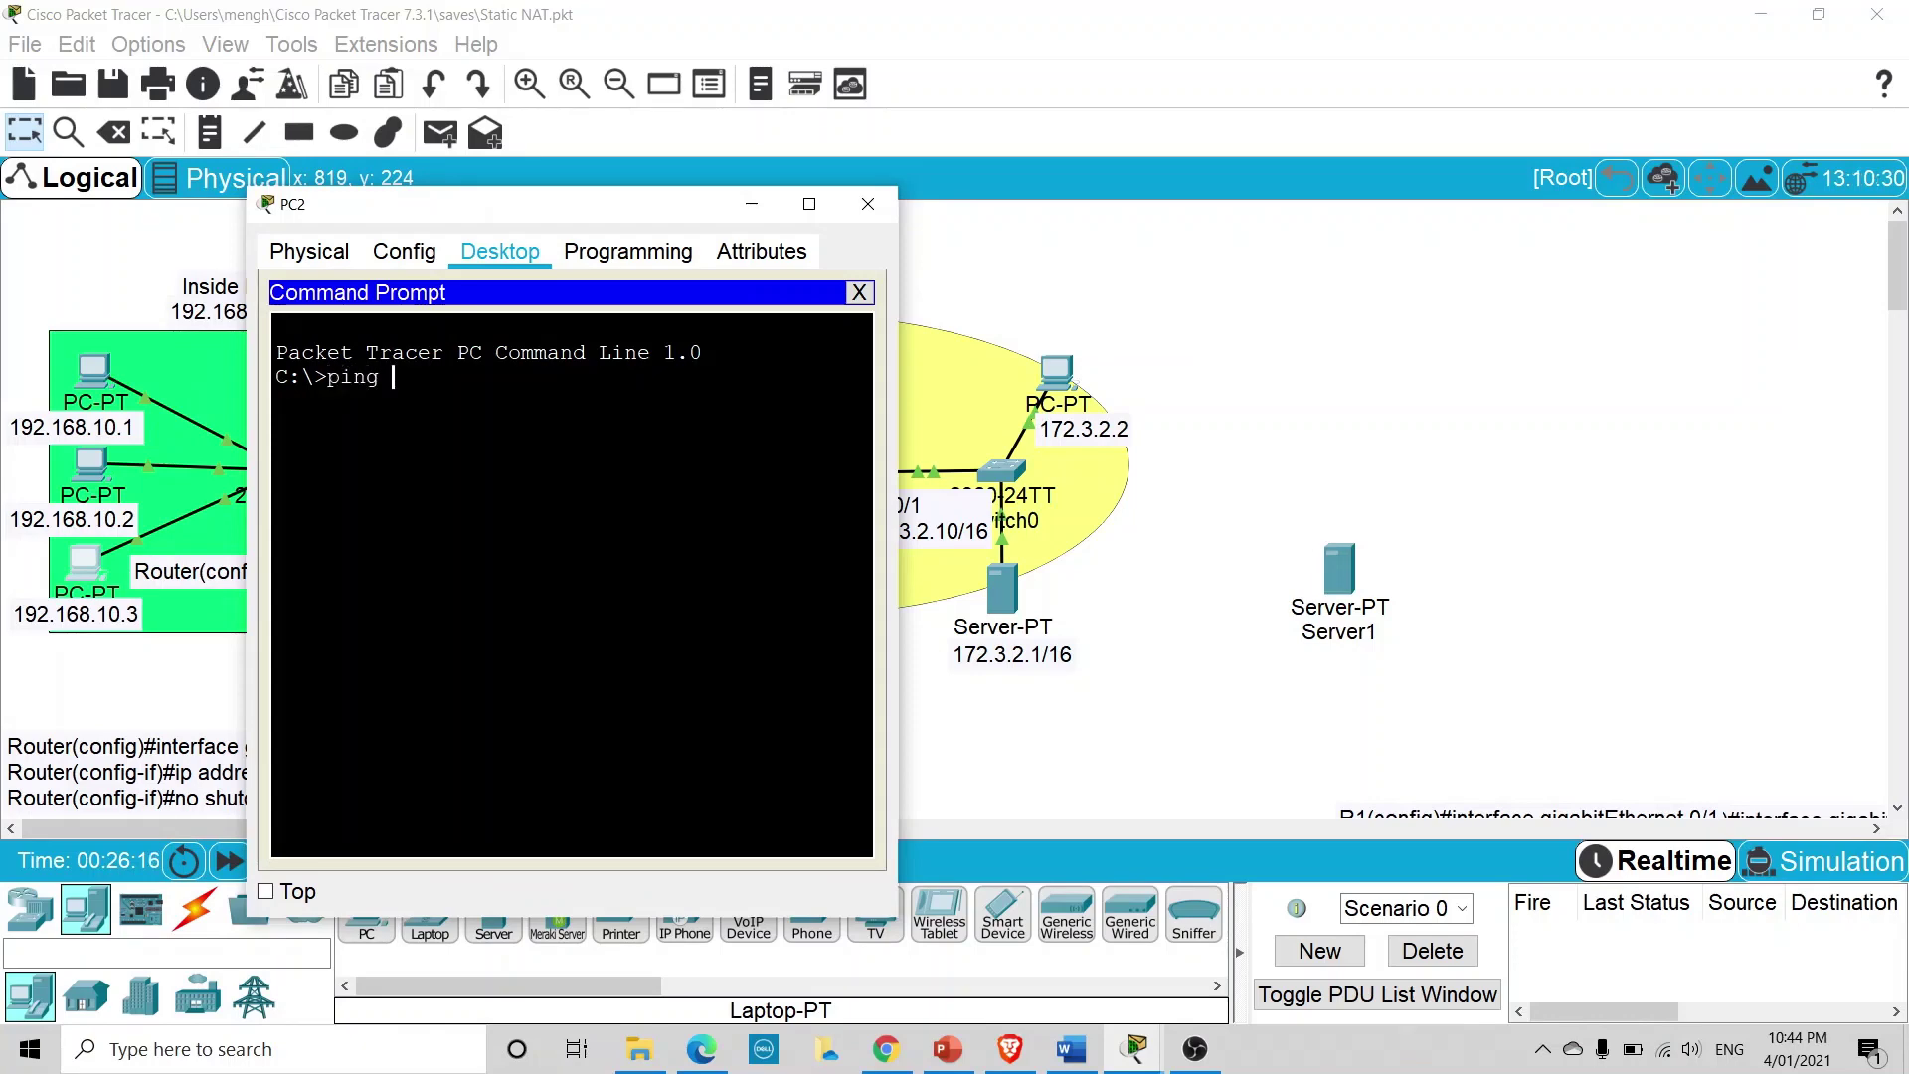
text(172.)
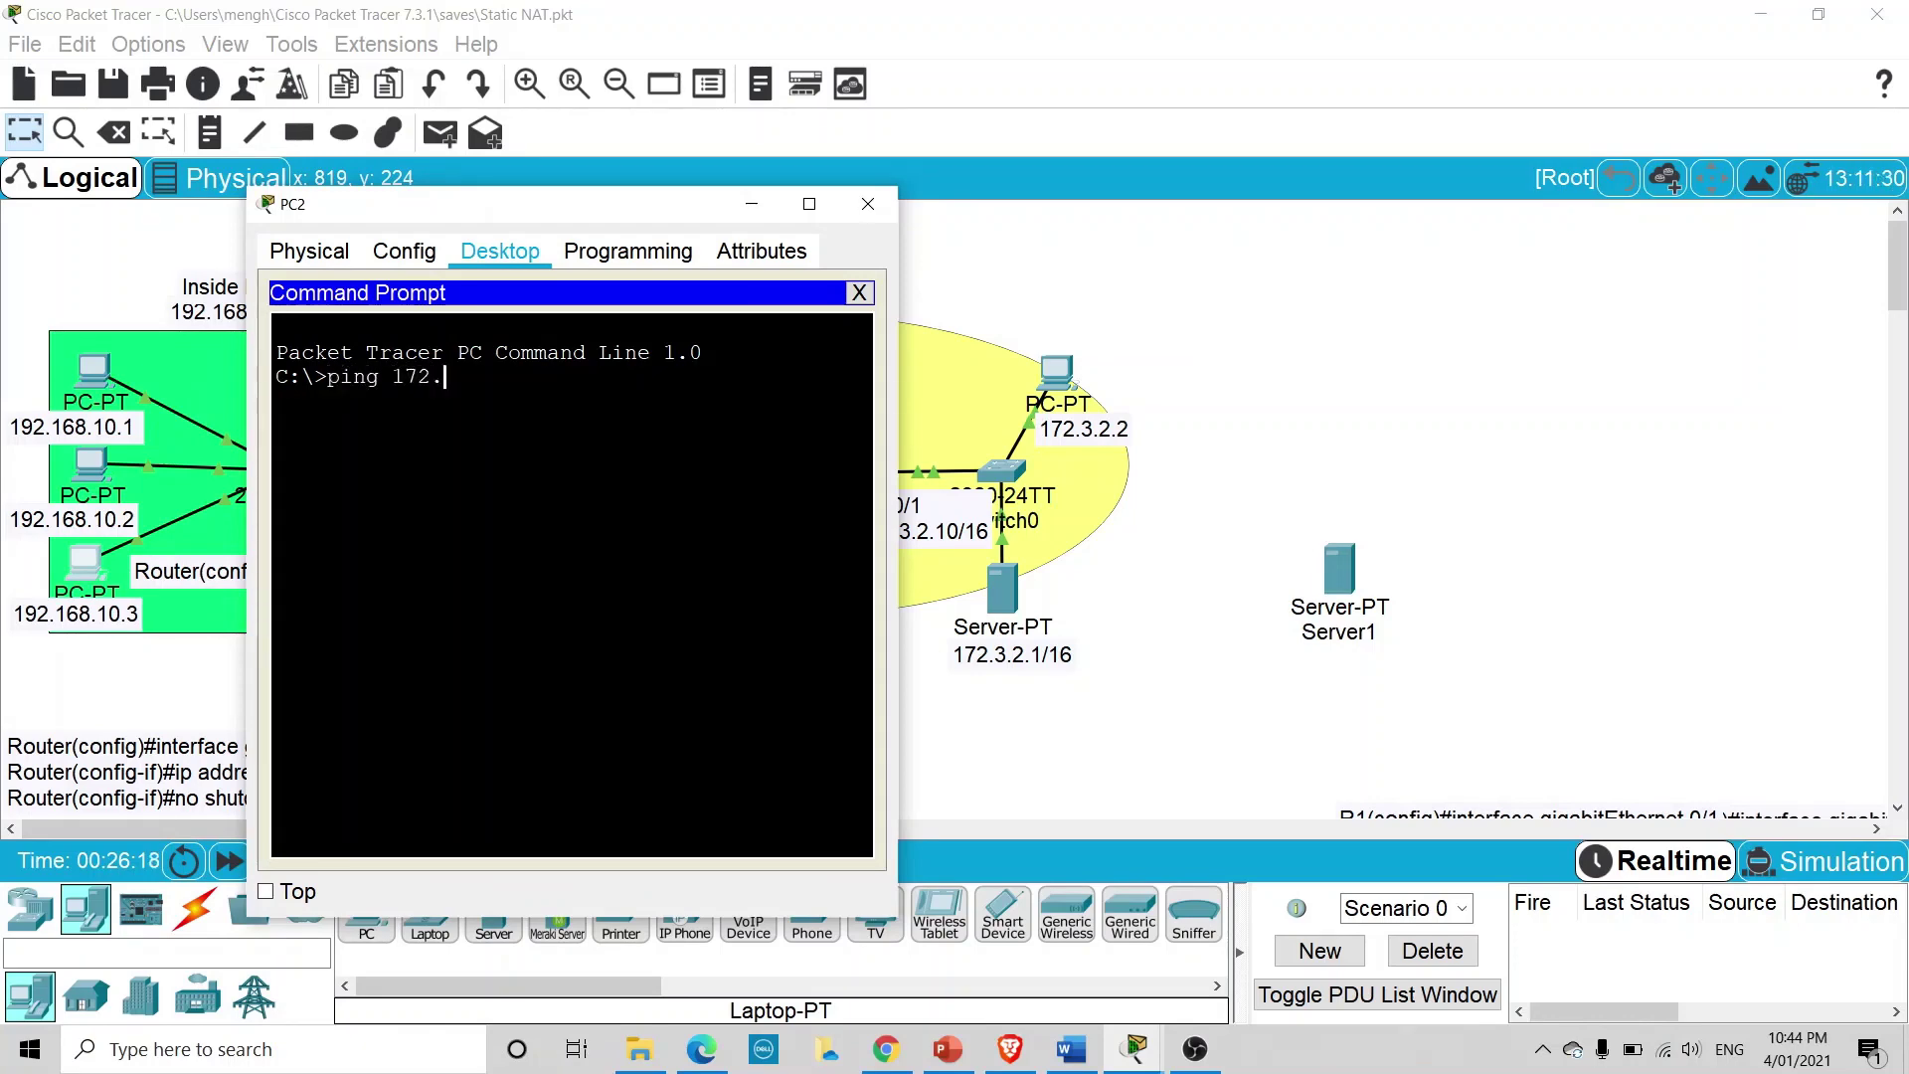
text(3.2.2)
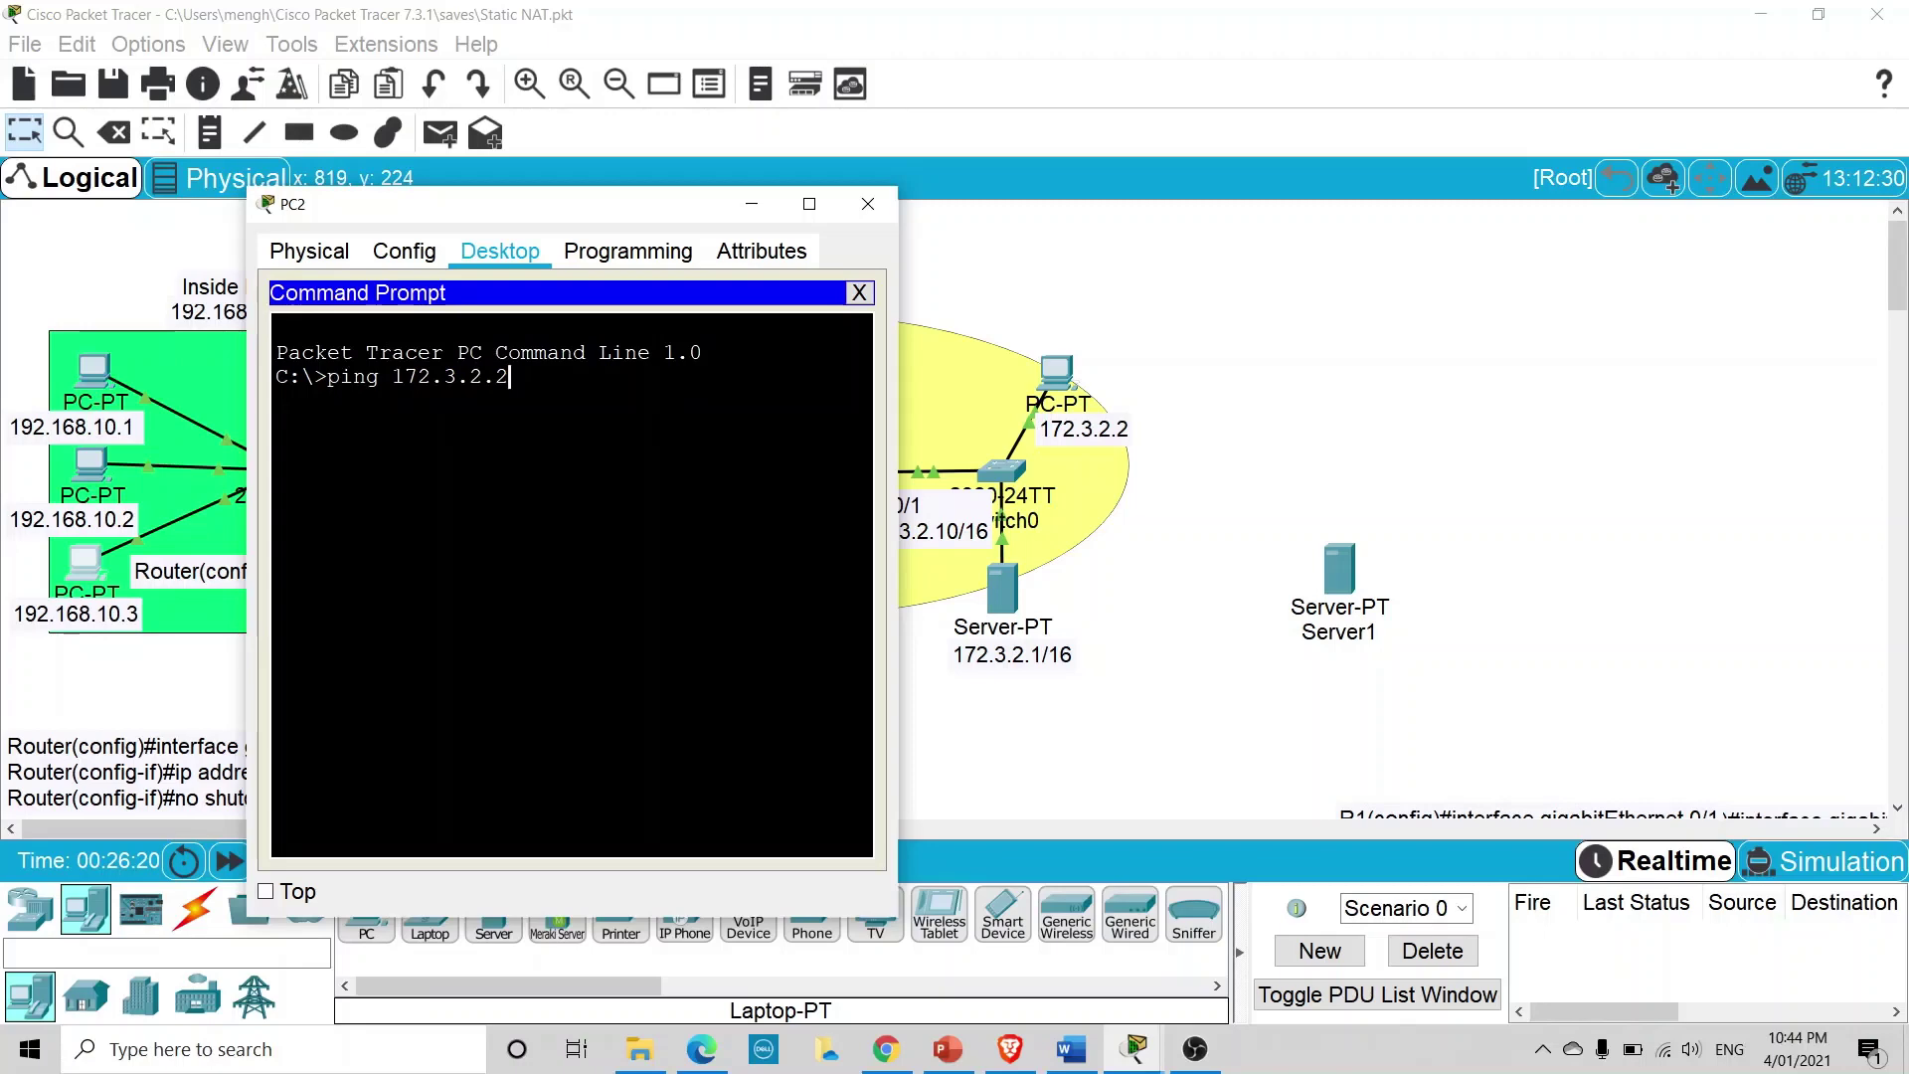
key(Return)
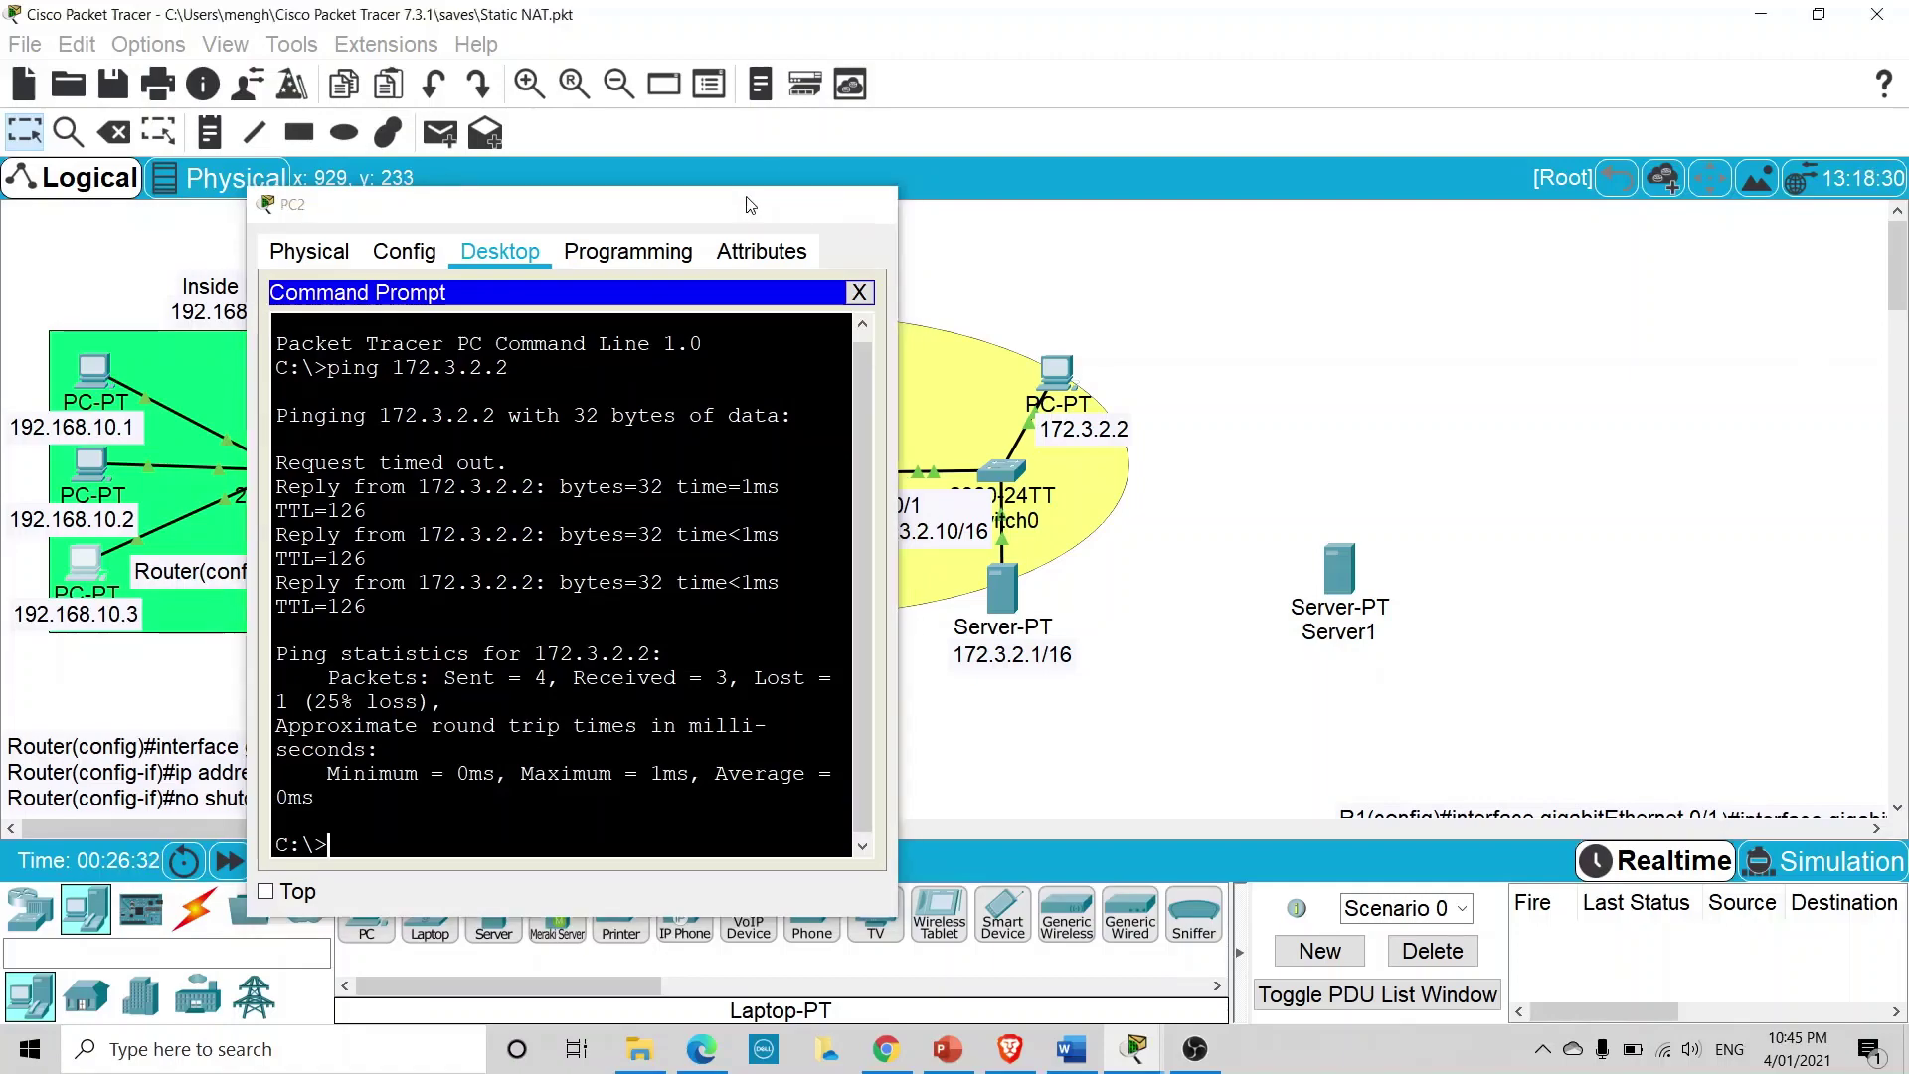
click(868, 203)
Rerun show ip nat translations on R1, highlight the 192.168.10.3 ICMP entries, and close R1
click(459, 480)
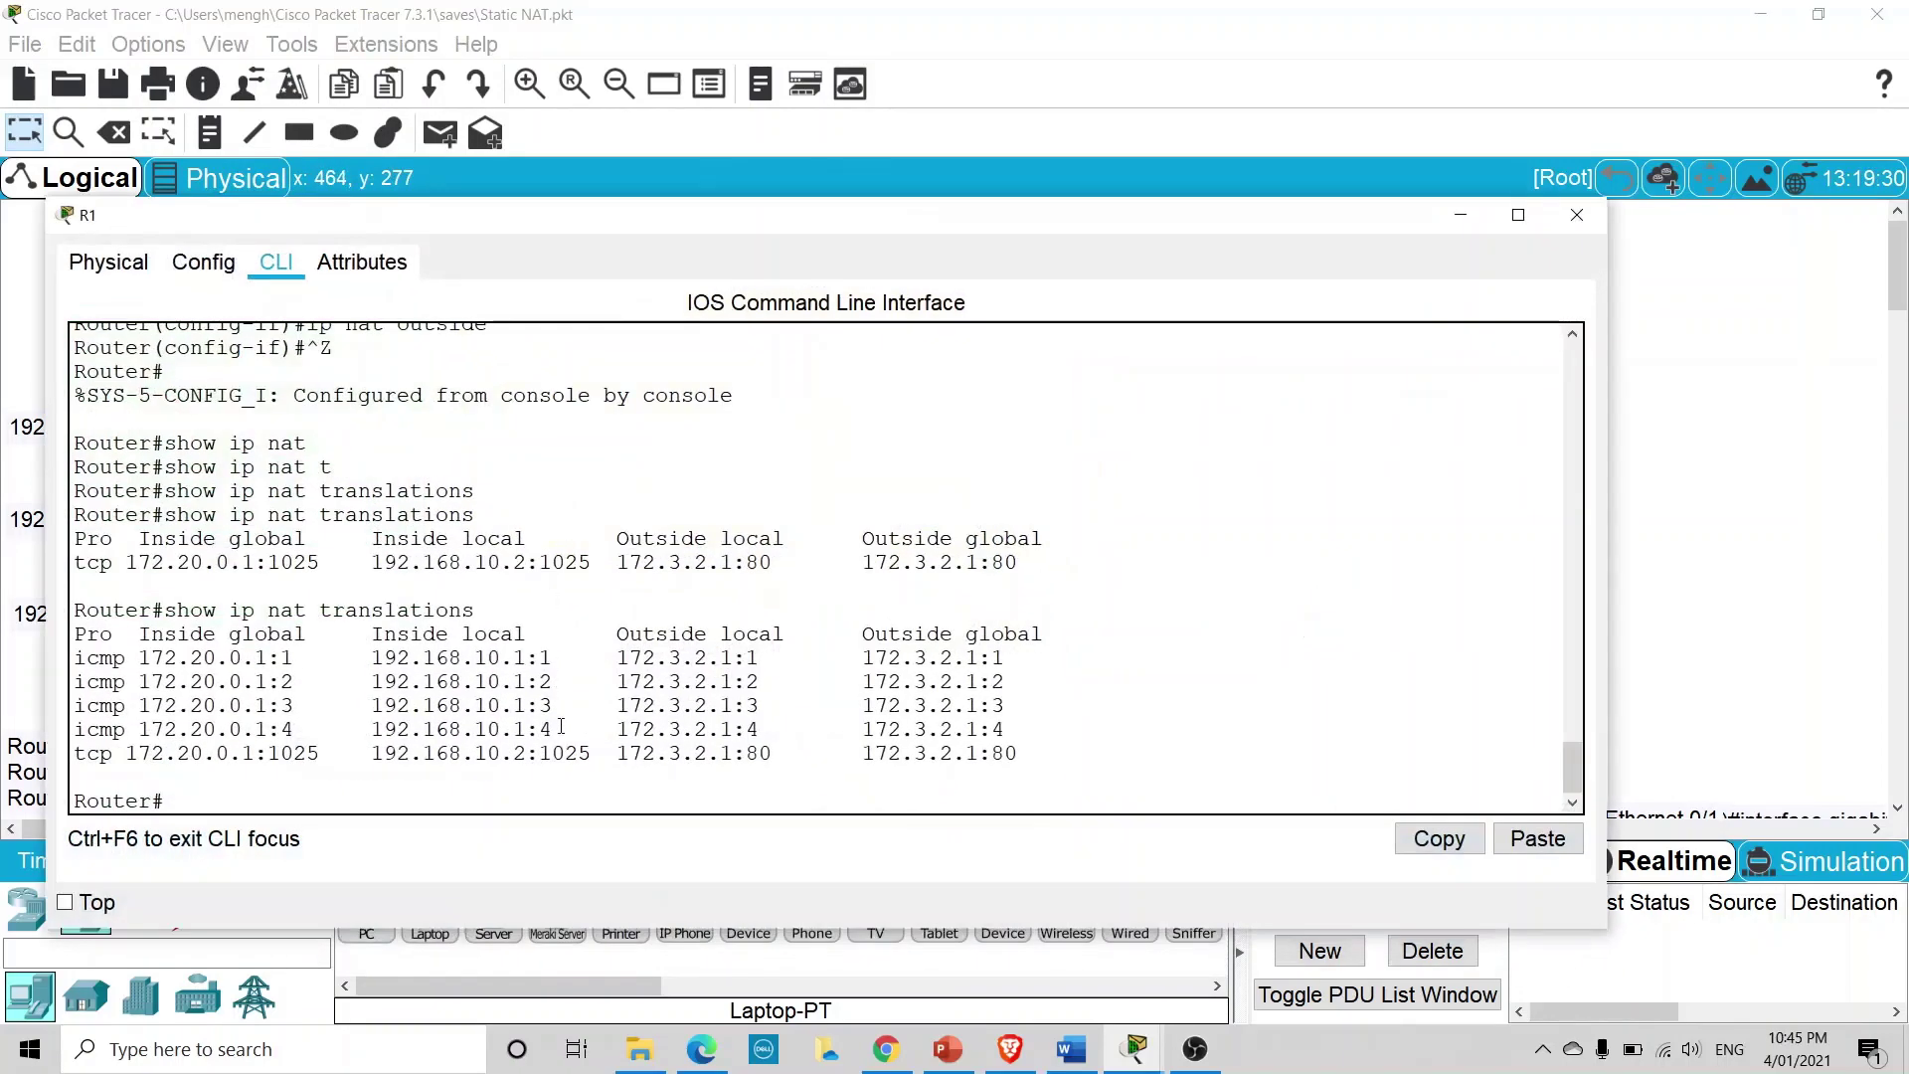
click(551, 770)
key(Up)
key(Return)
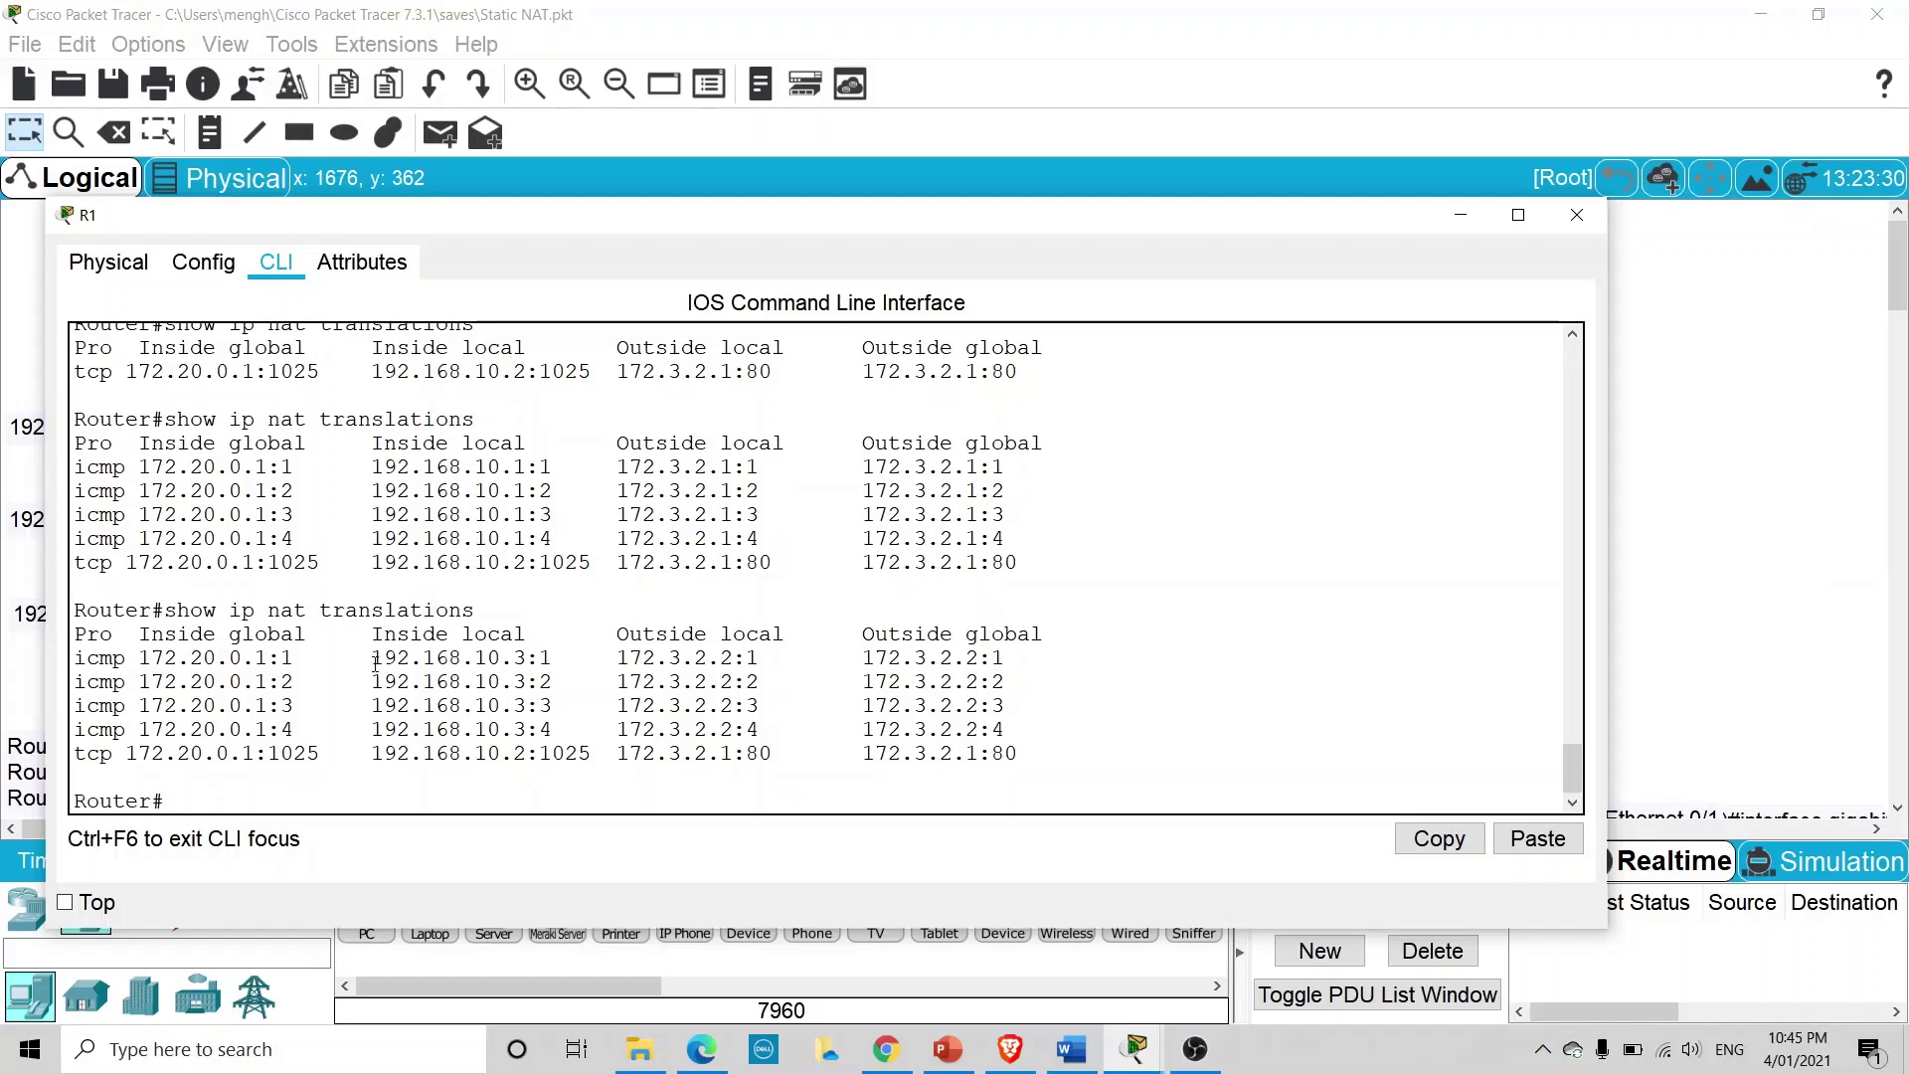
drag(375, 665, 530, 657)
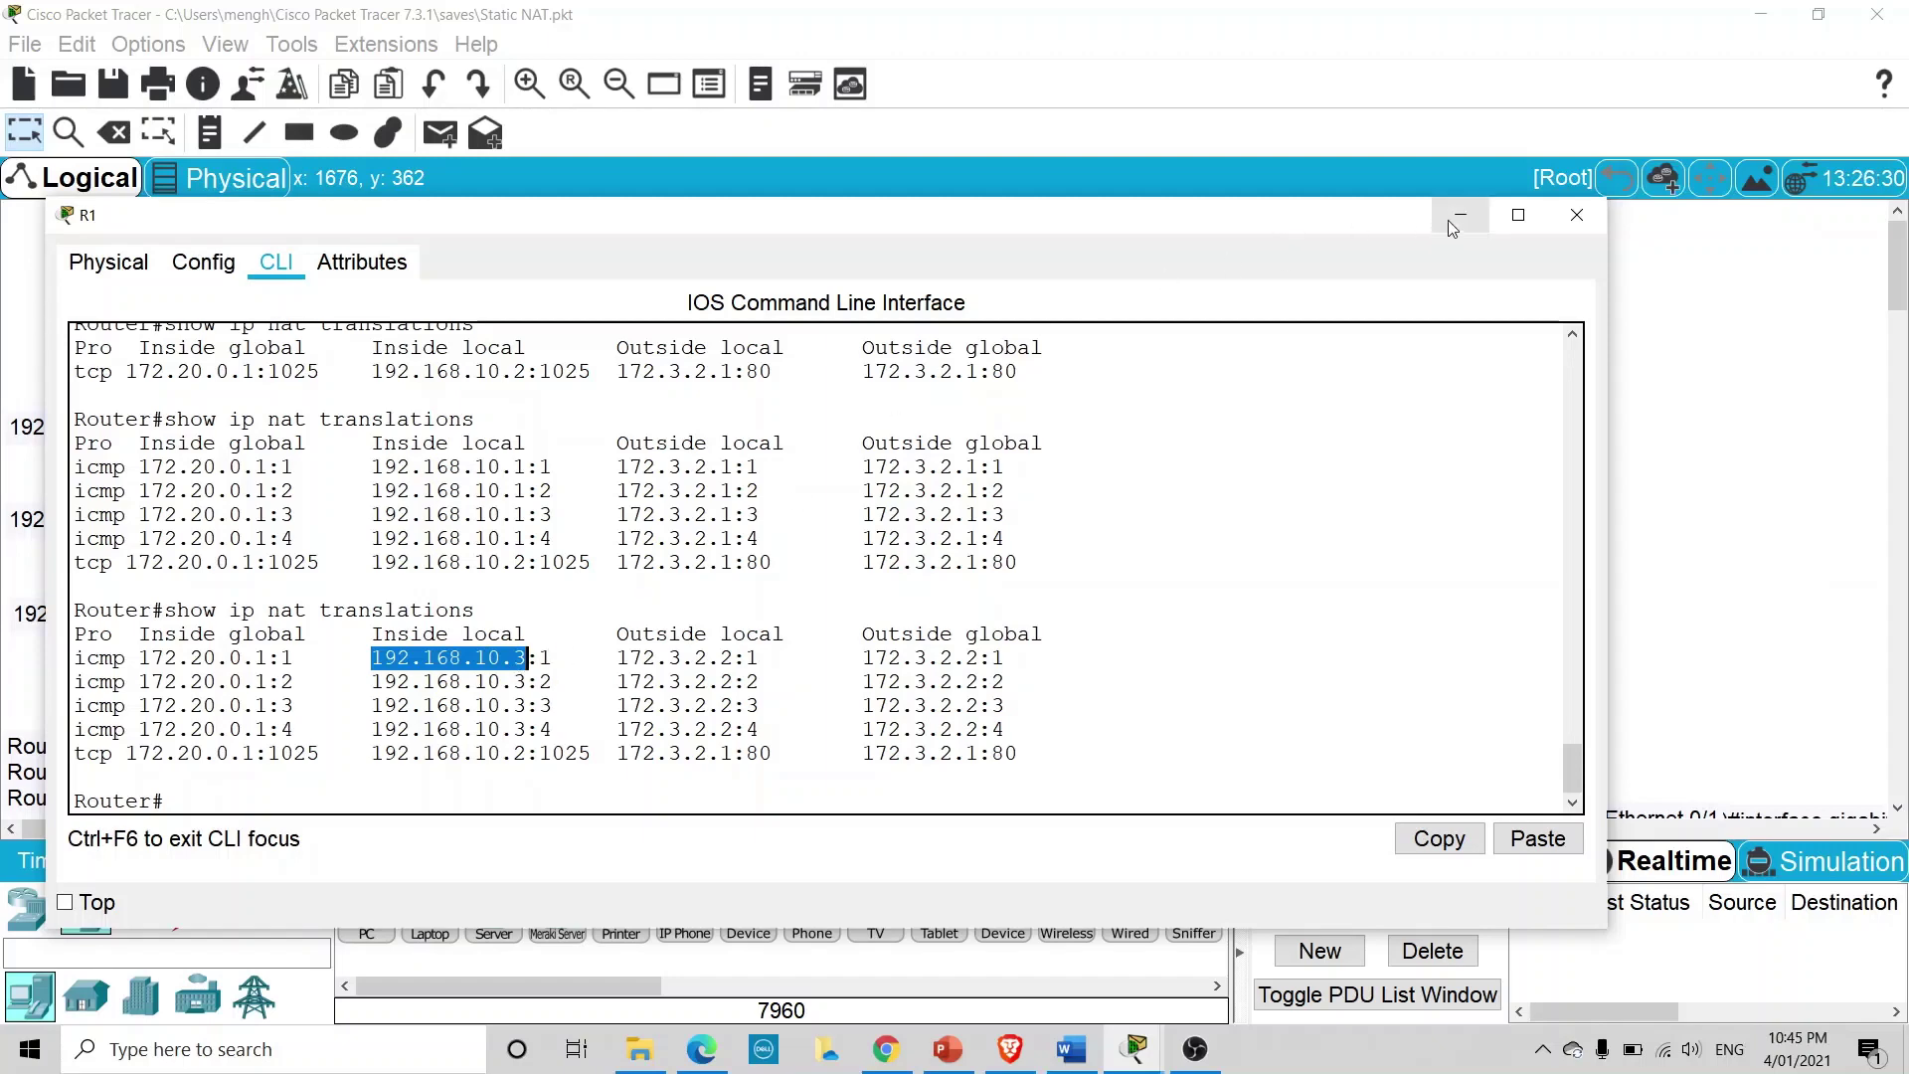
click(1576, 215)
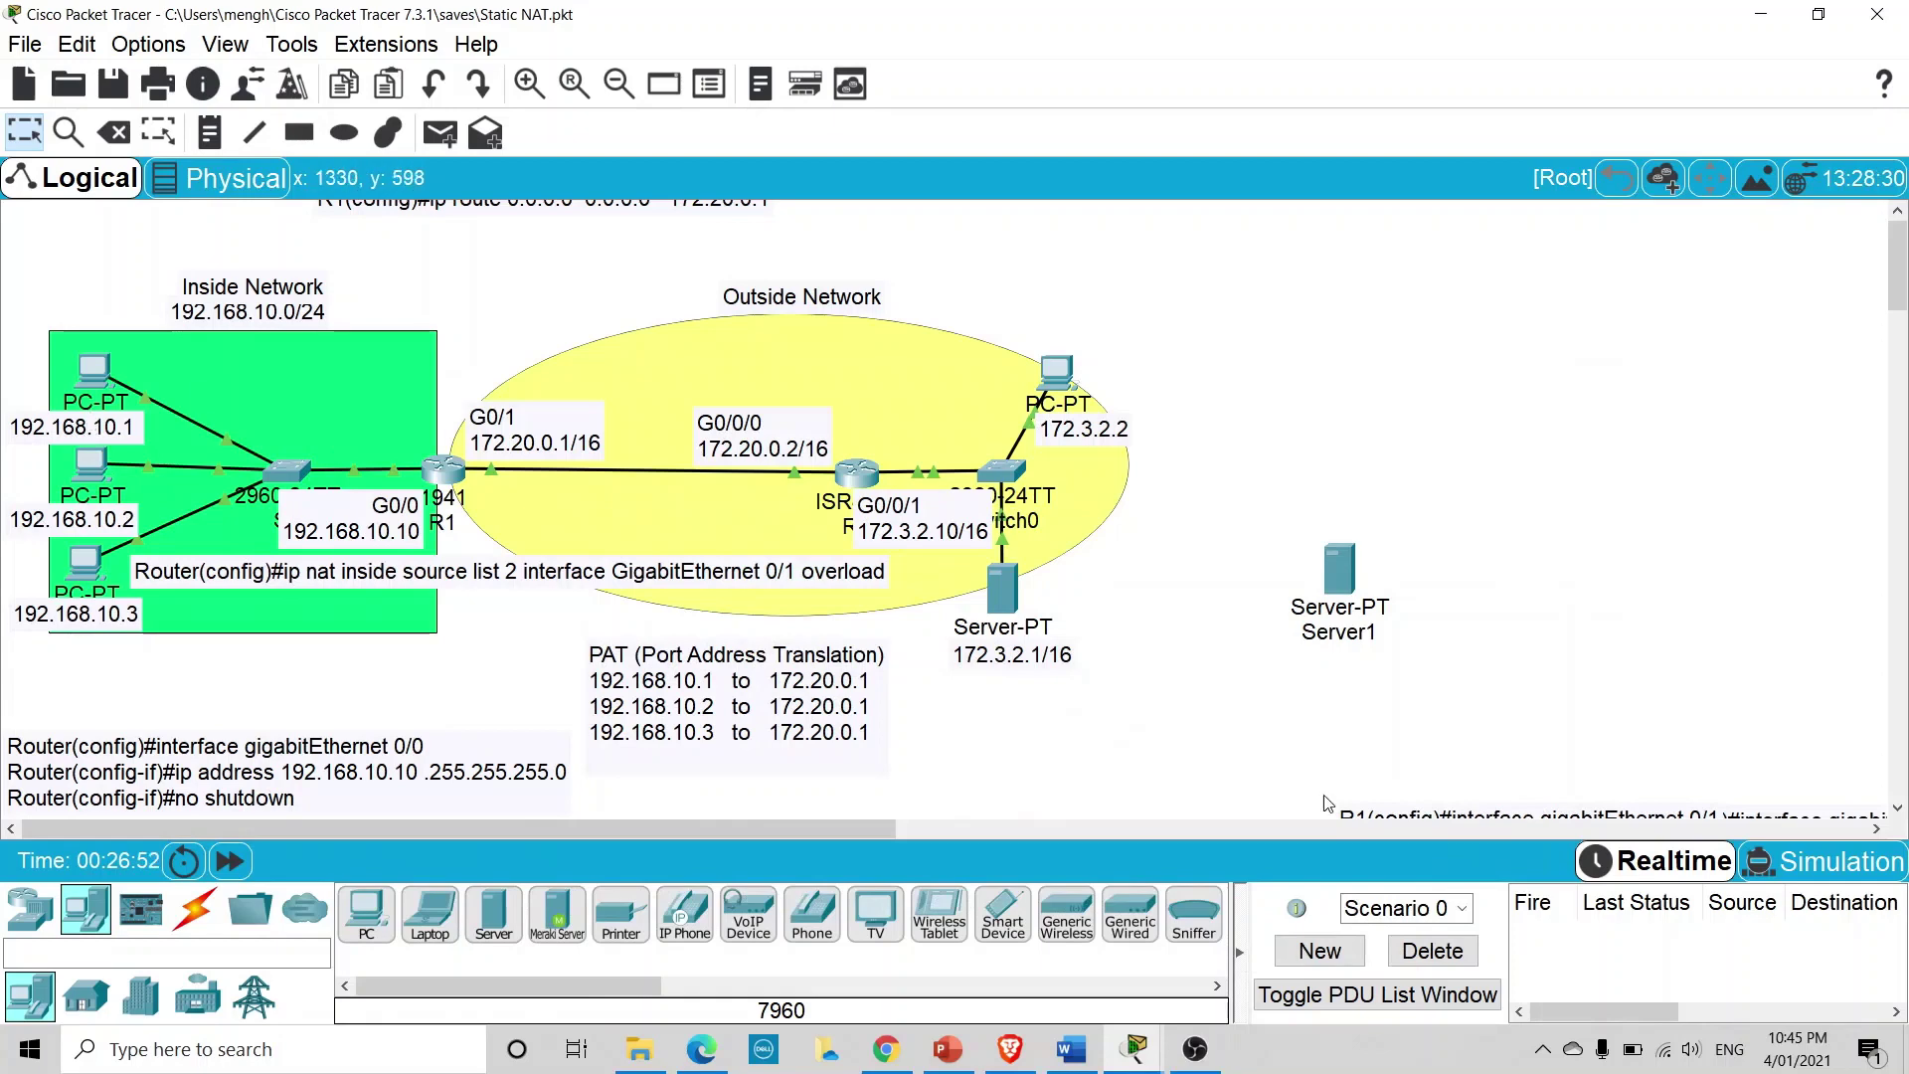
Switch to Simulation mode, clear all event filters, and enable only HTTP under Misc
click(1822, 873)
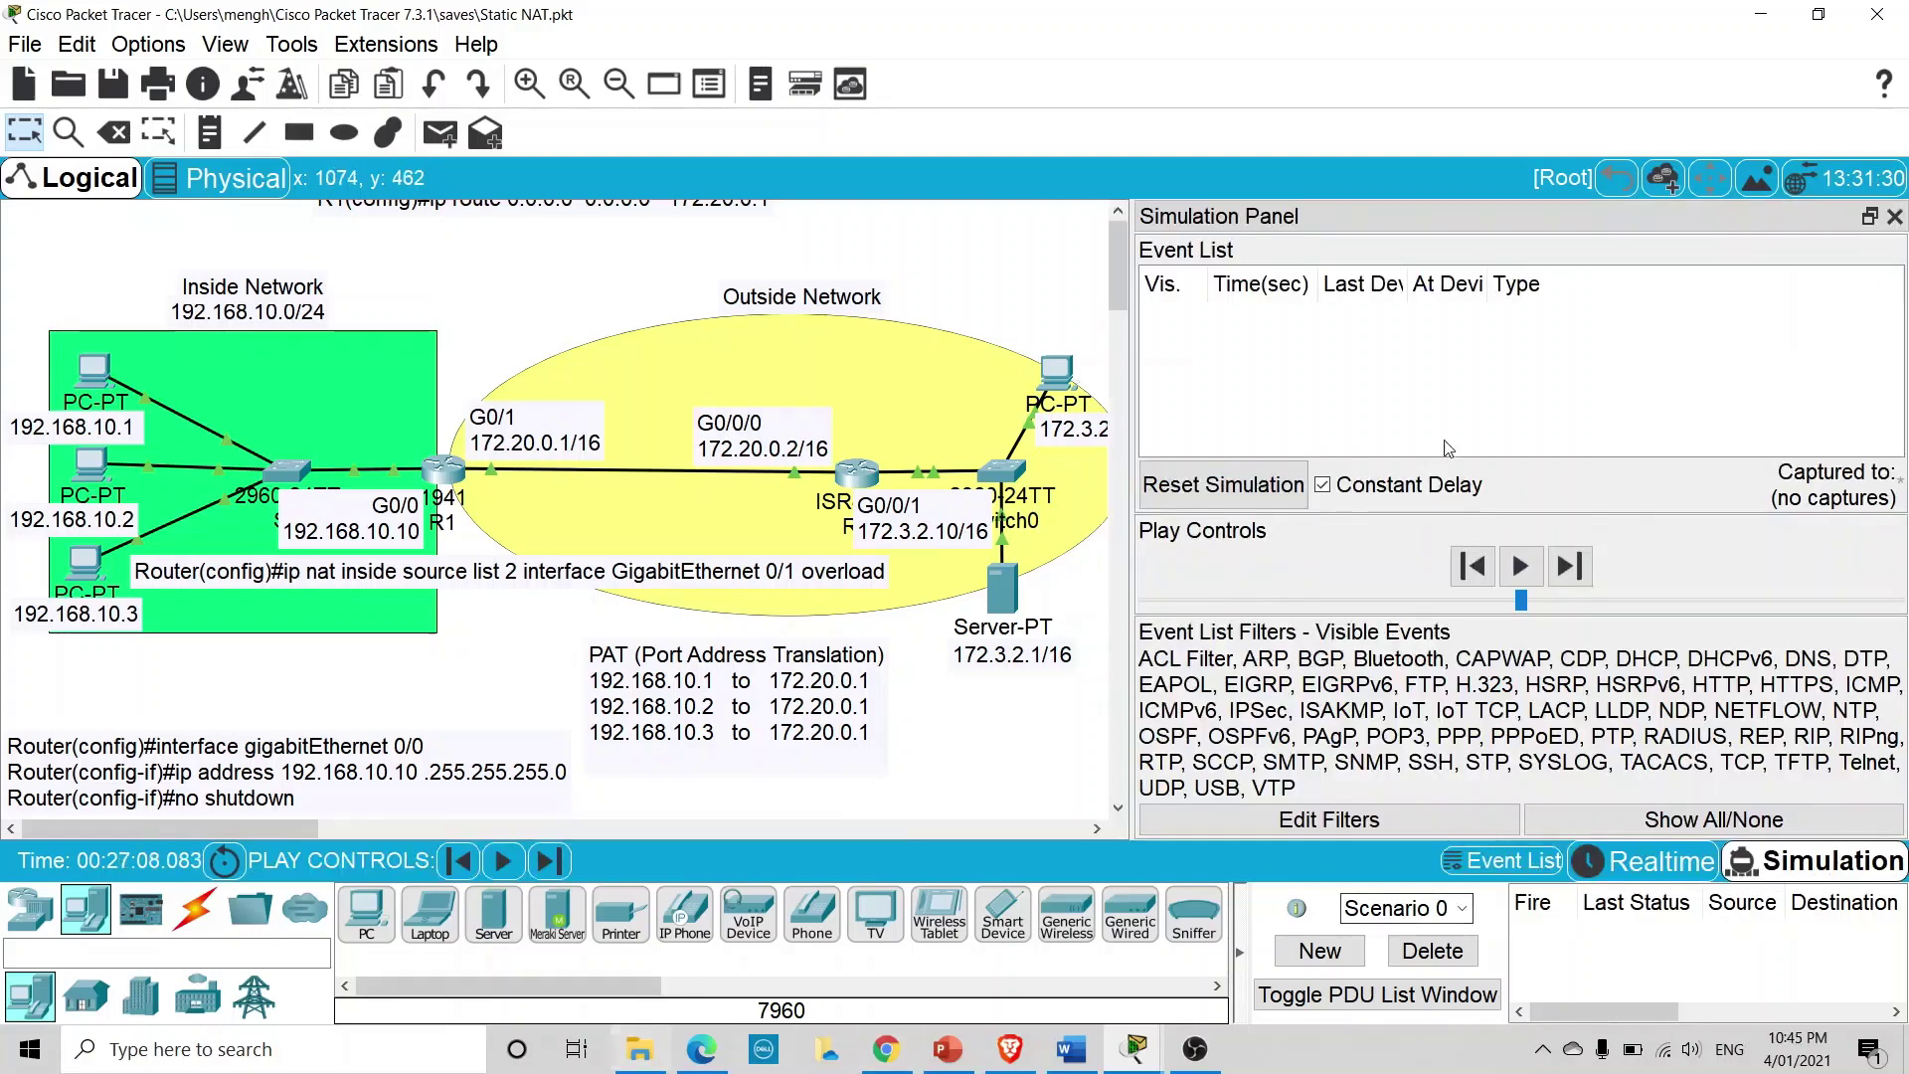
click(1420, 829)
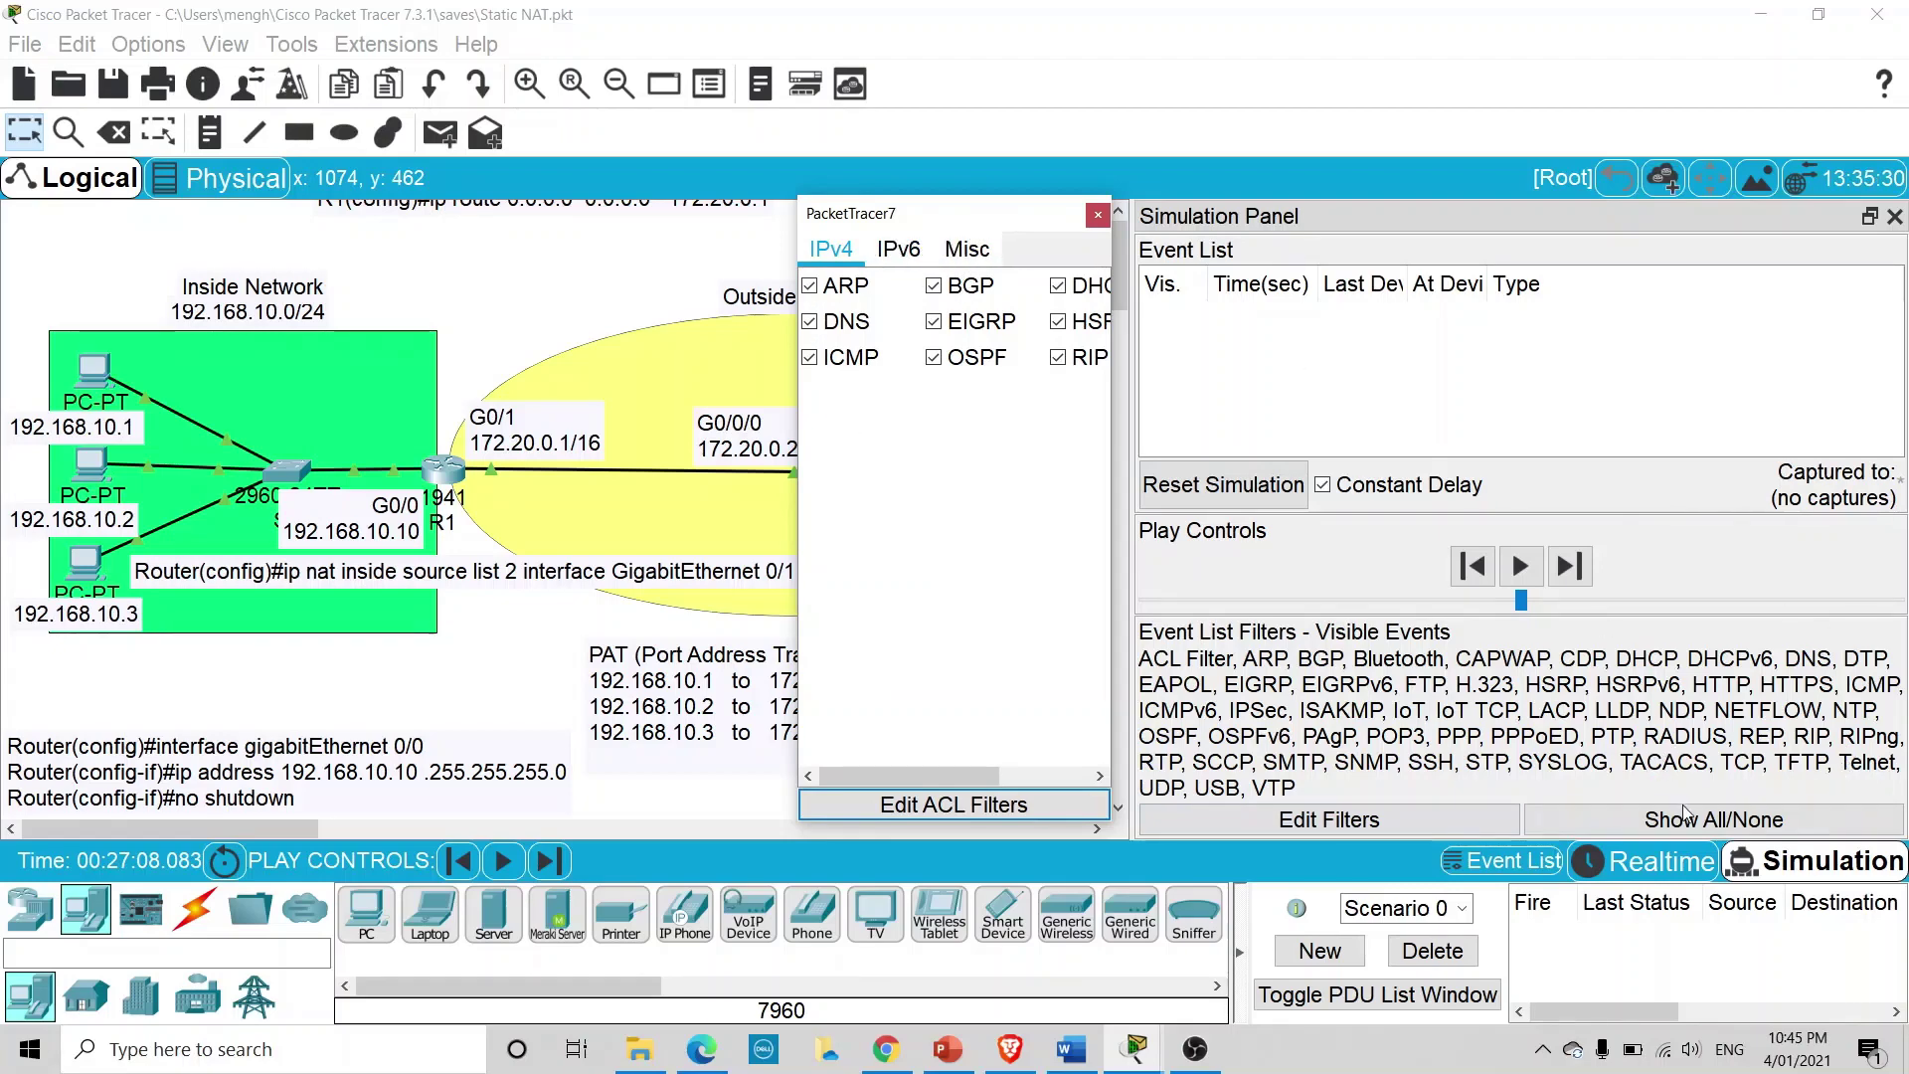
click(1742, 821)
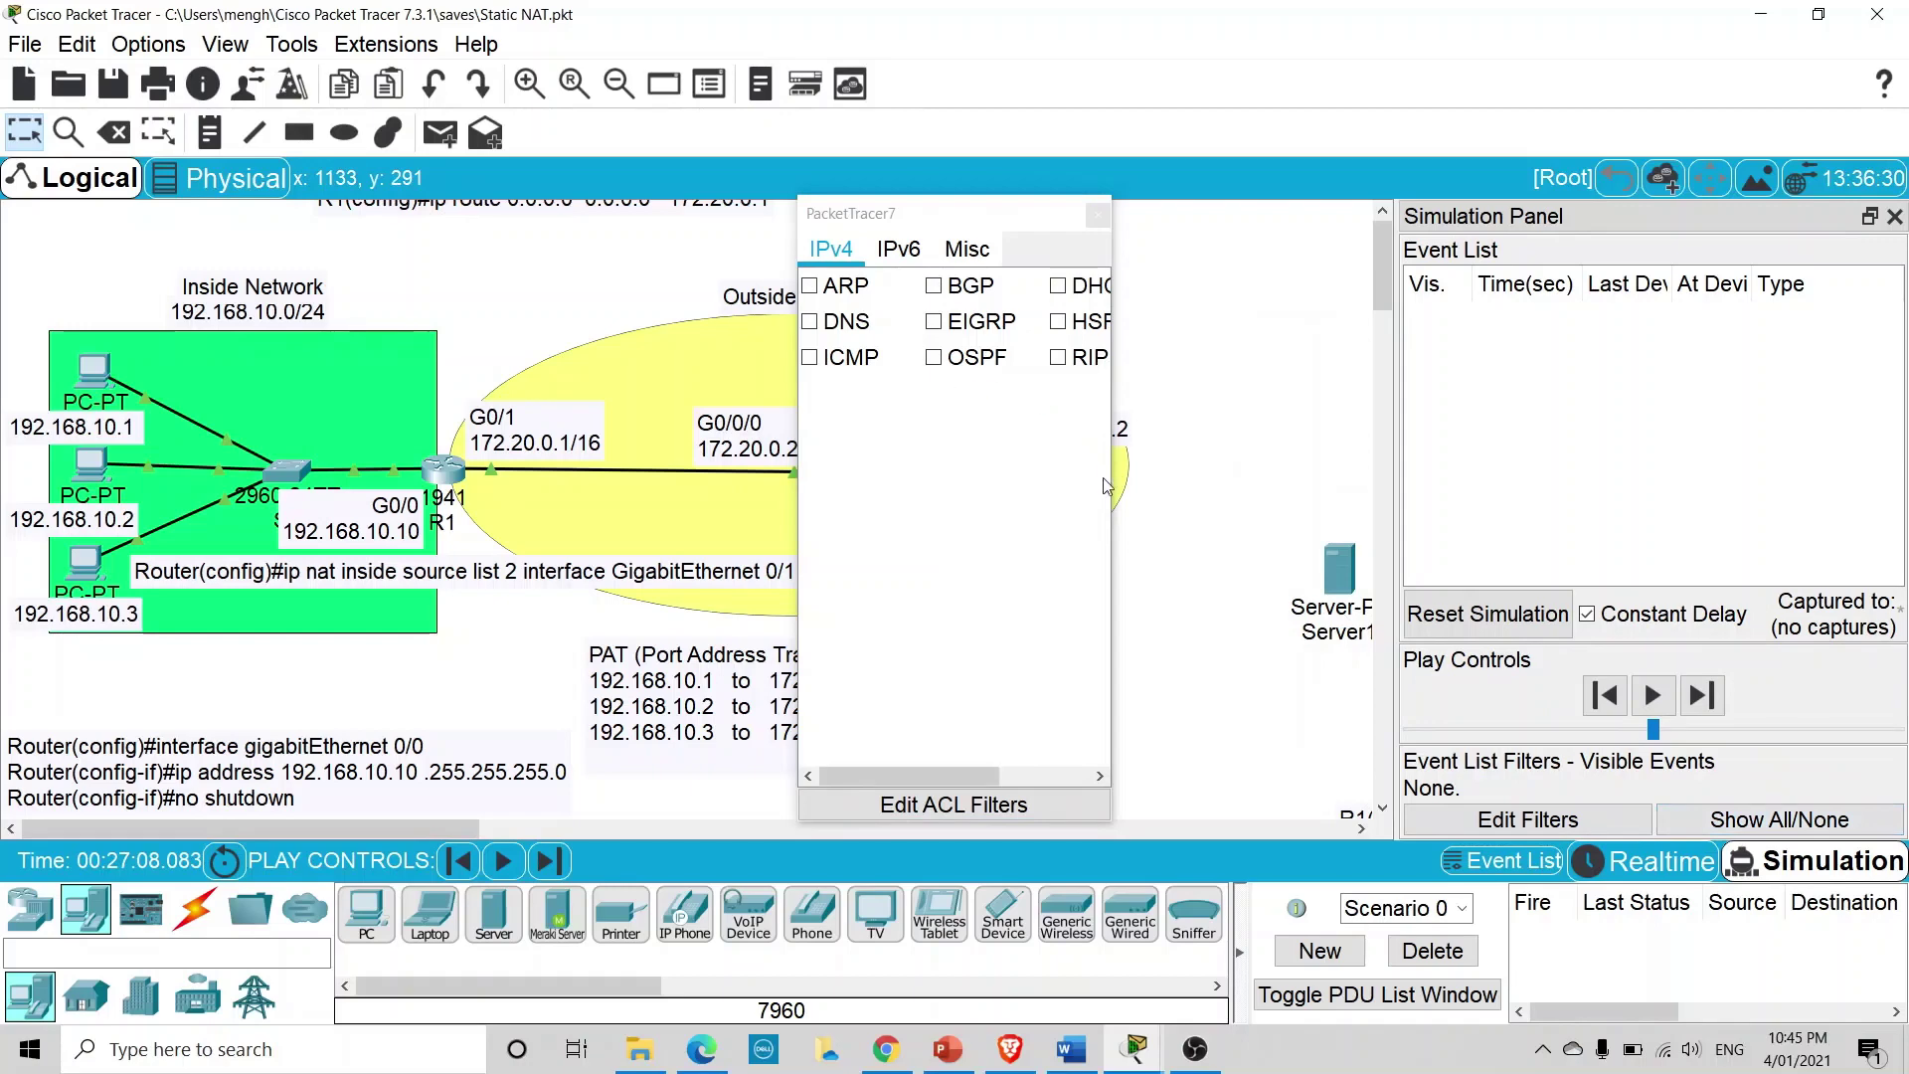
drag(1112, 477, 1196, 475)
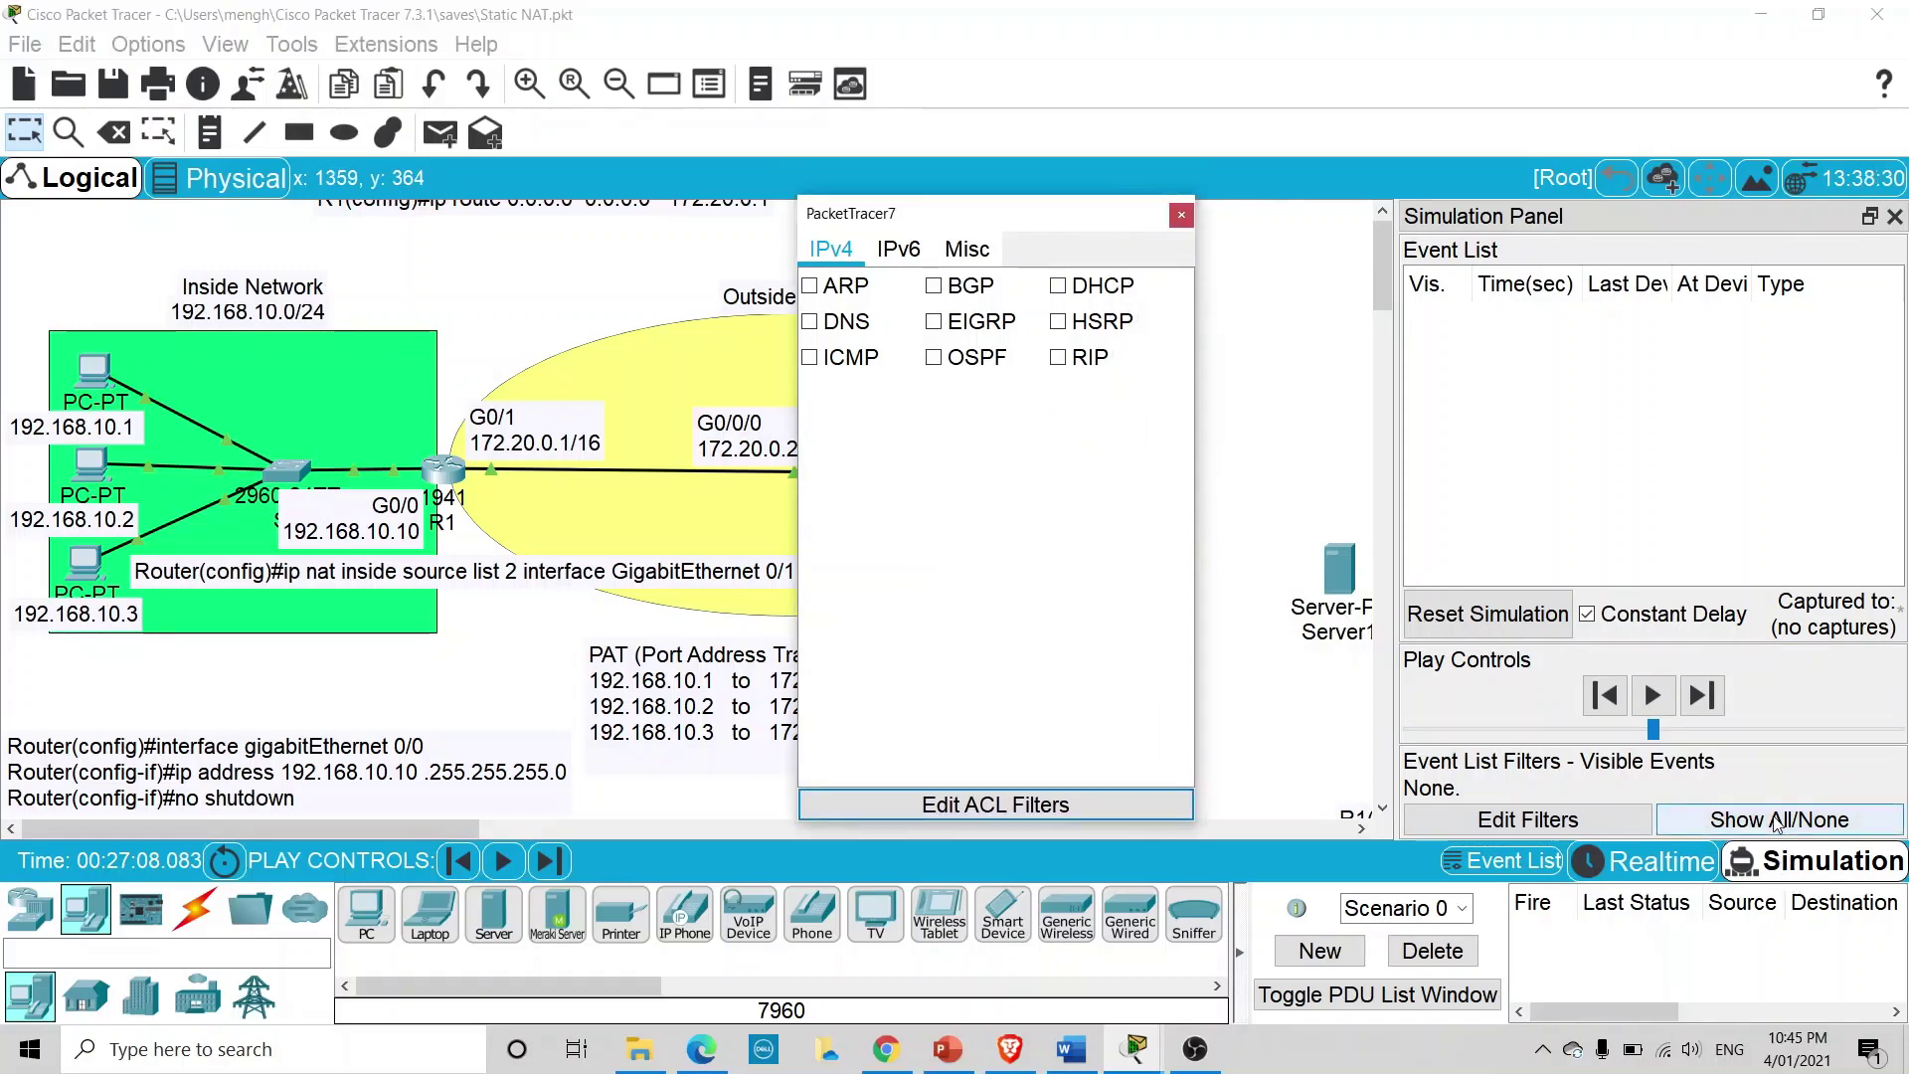
click(963, 251)
click(1057, 357)
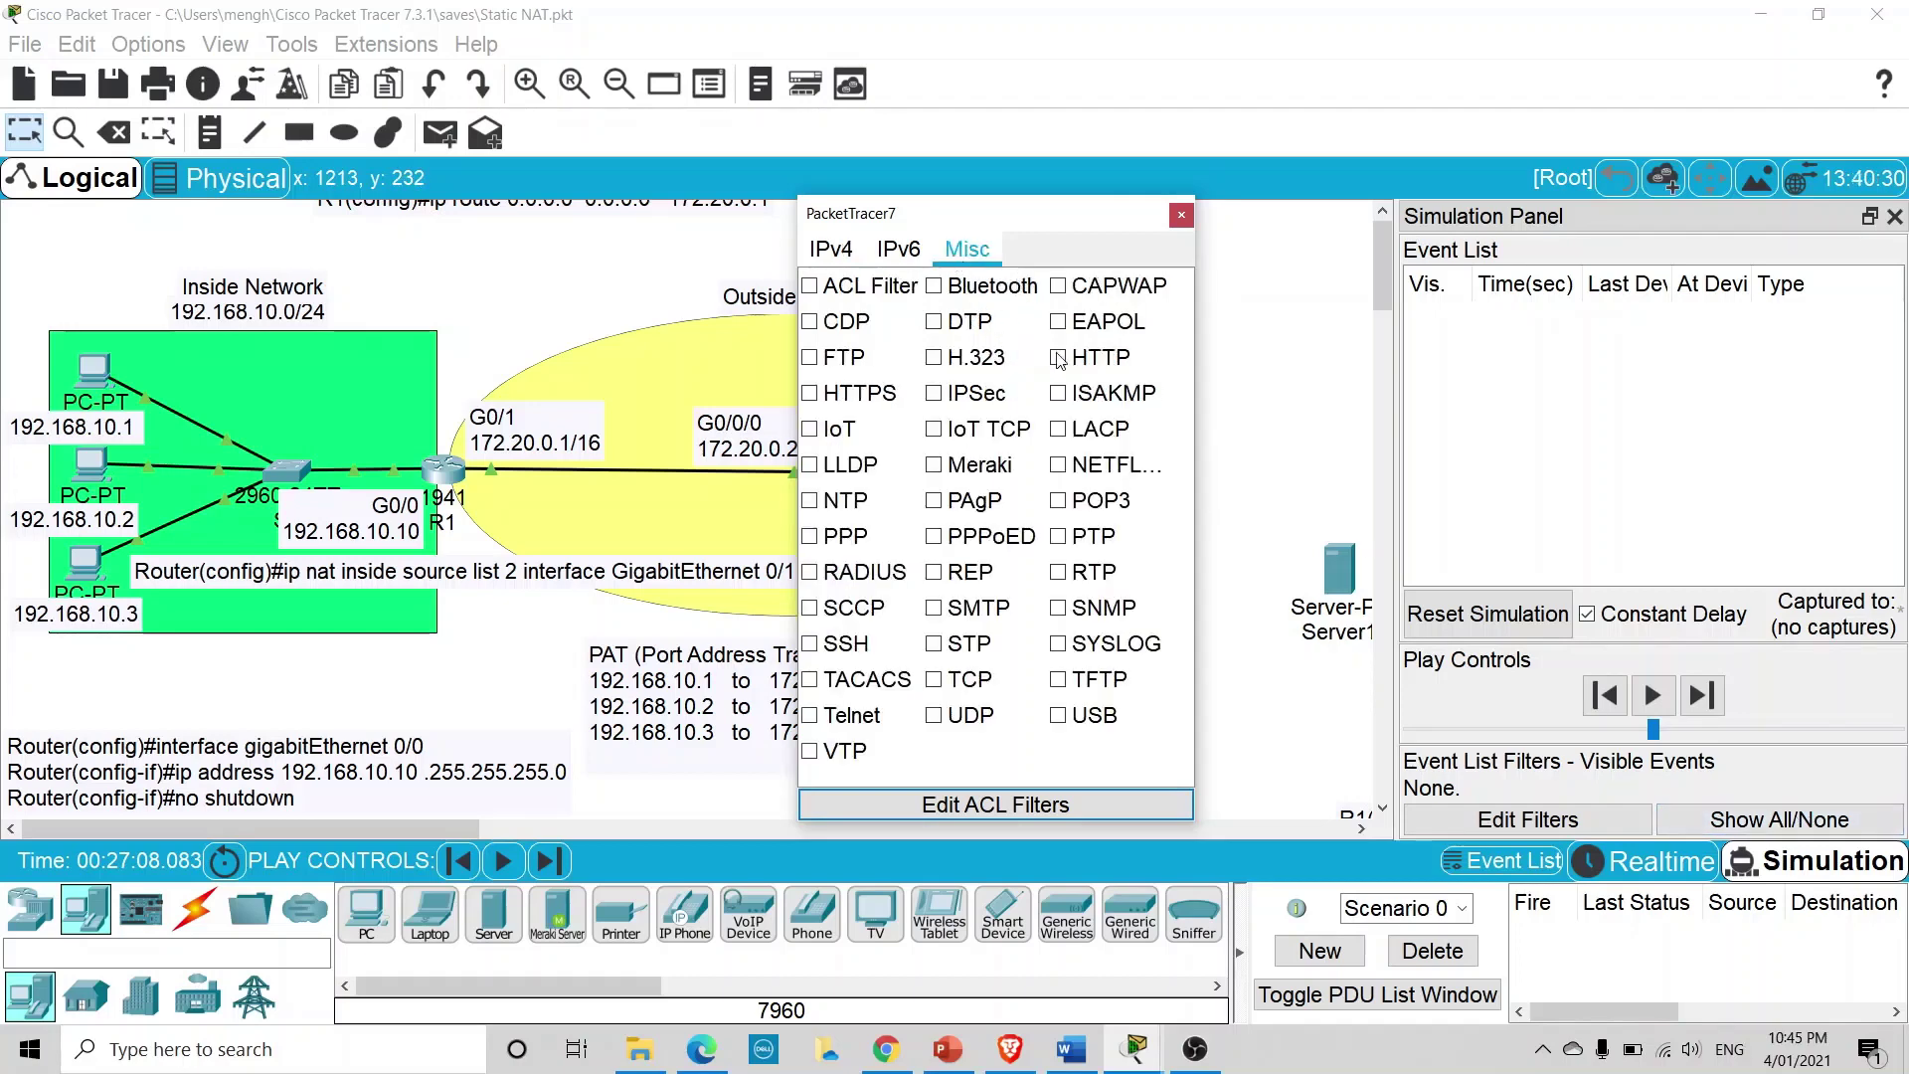
click(1181, 216)
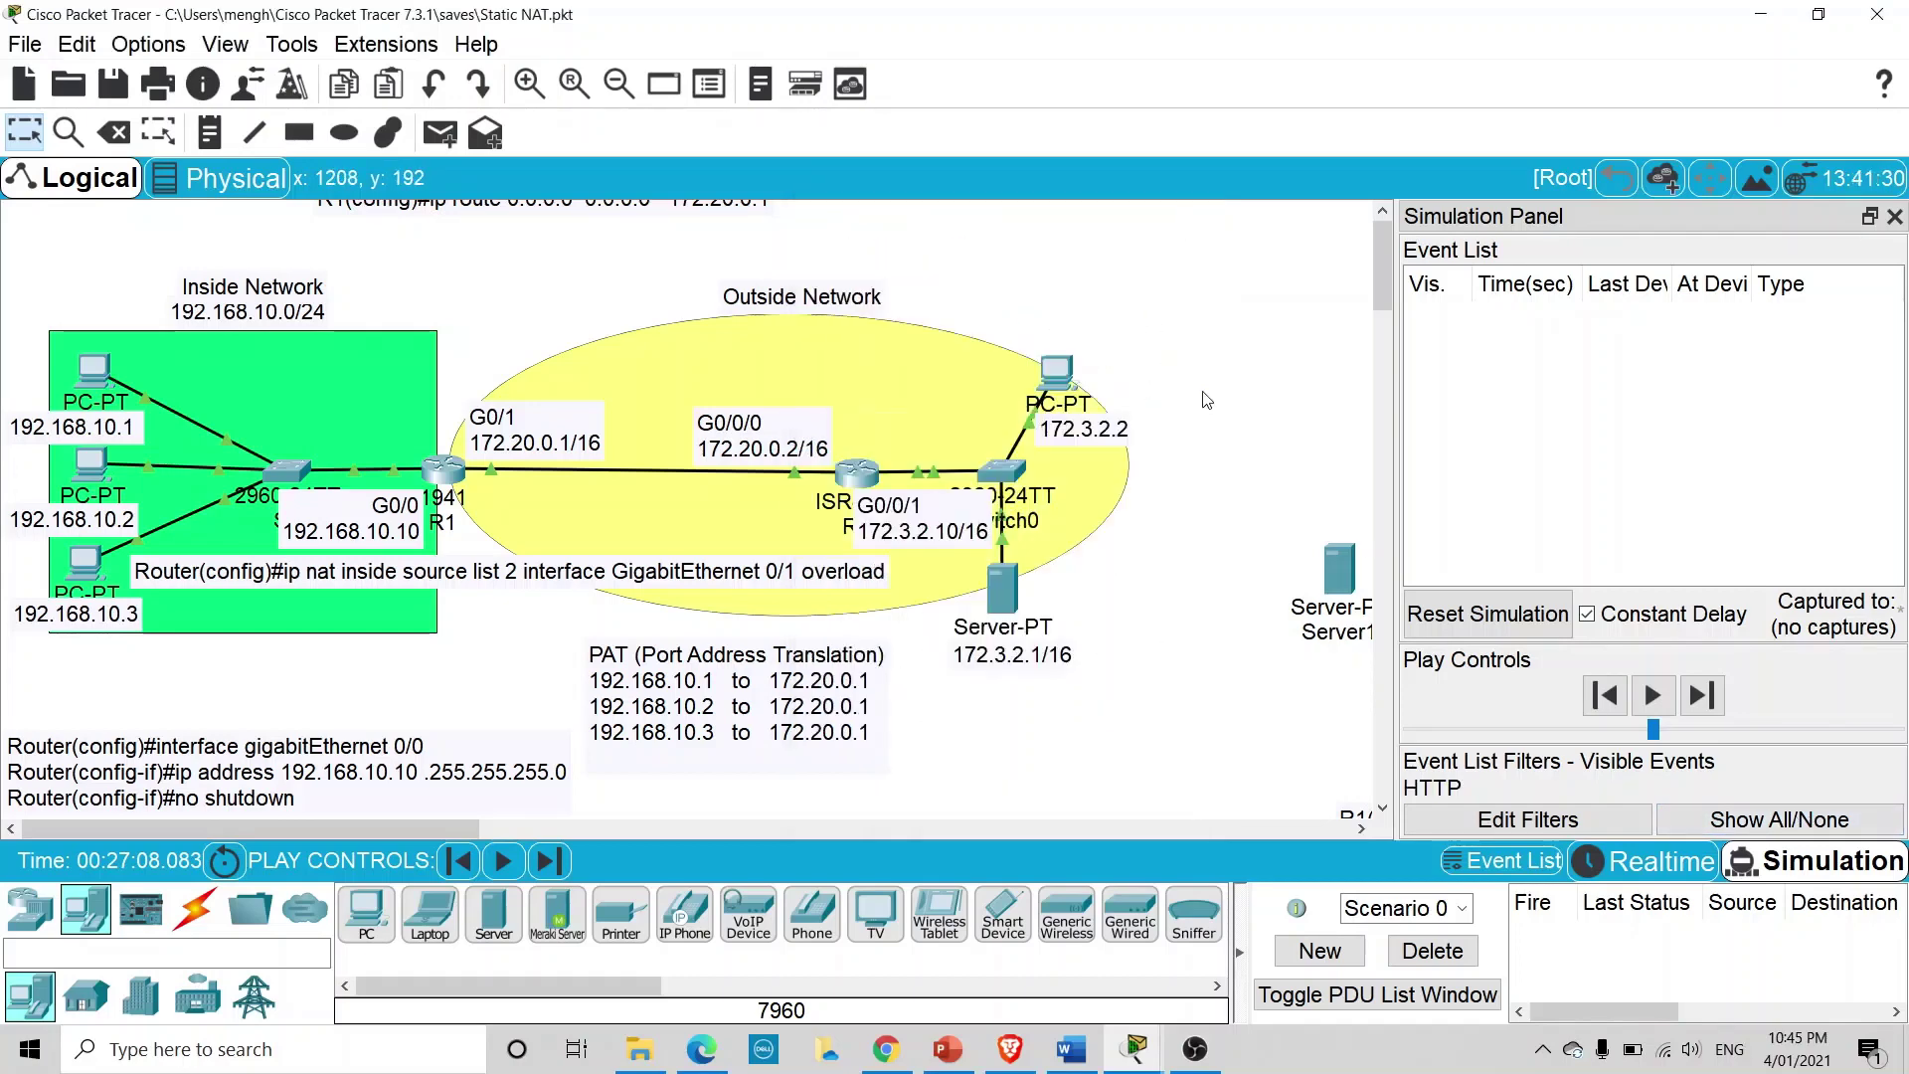
Request 172.3.2.1 in PC1's web browser and capture the first HTTP events with Capture/Forward
click(97, 473)
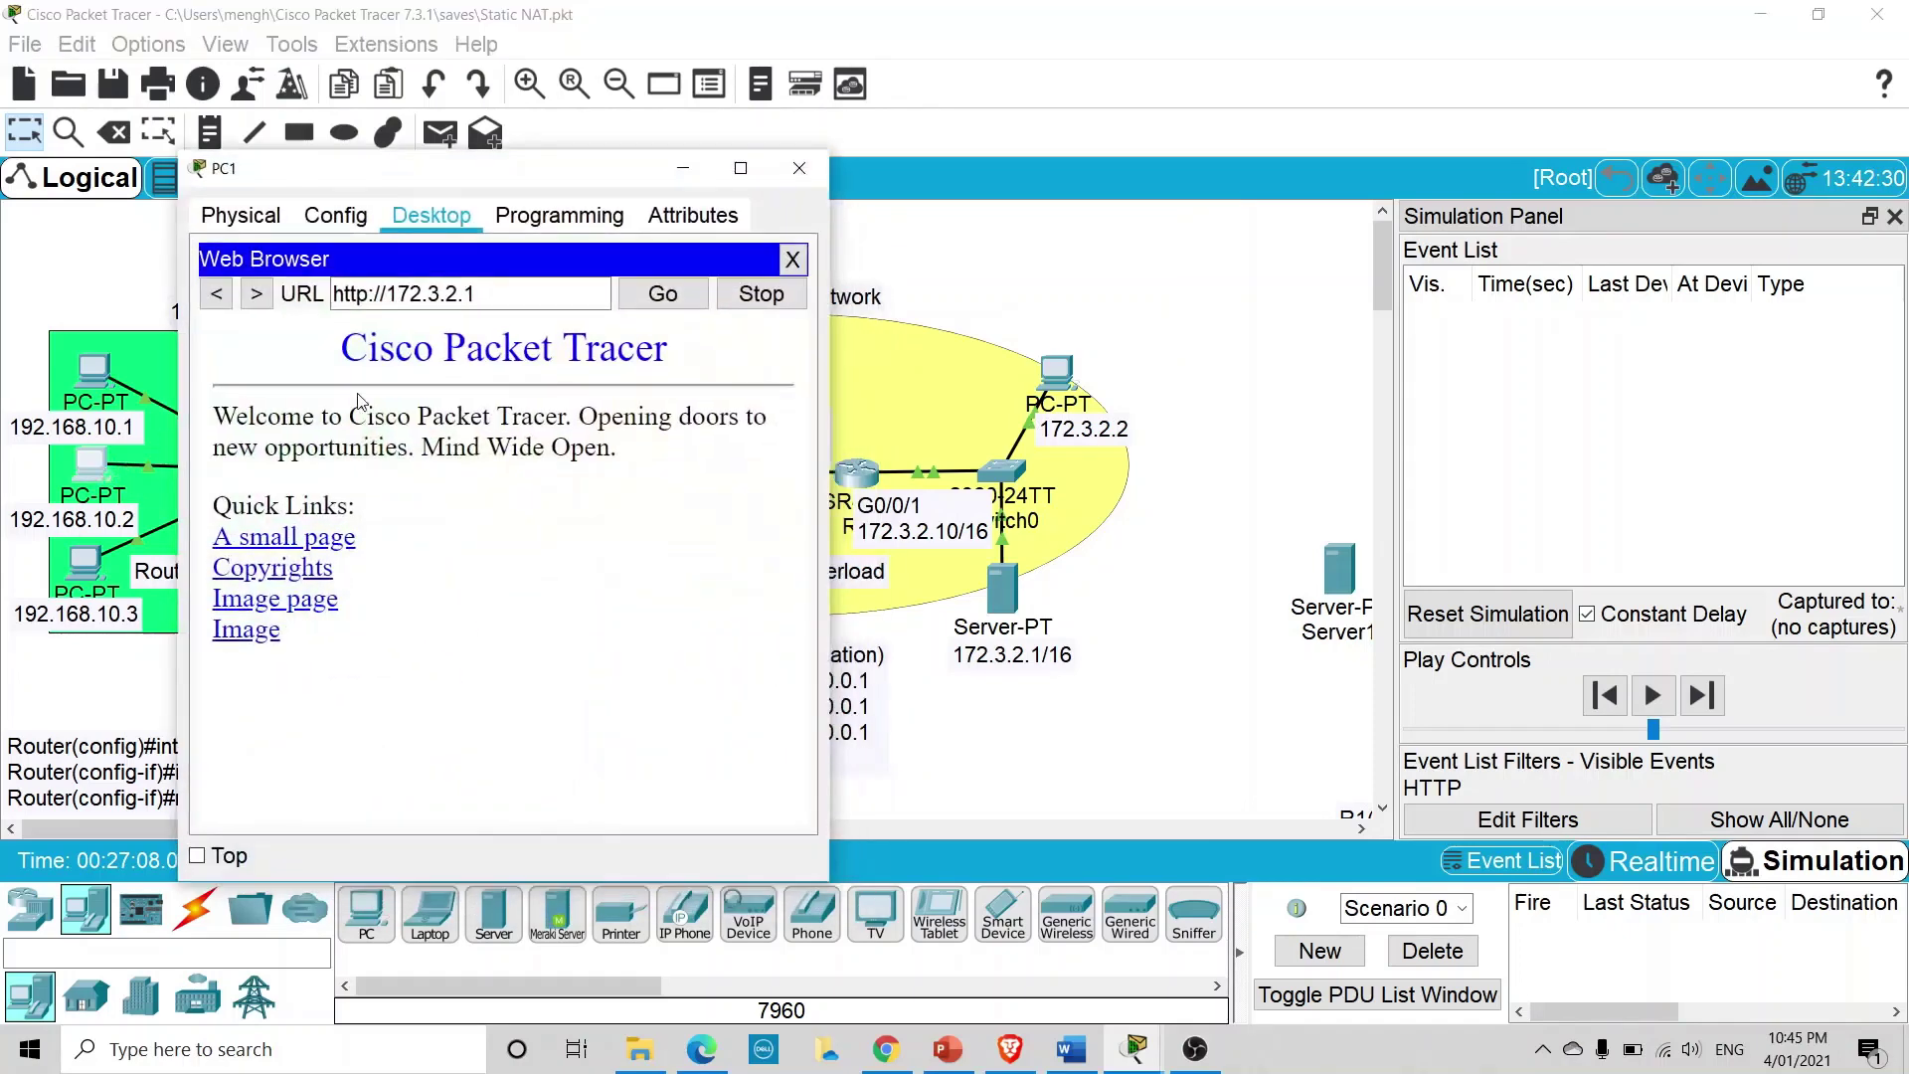
click(644, 300)
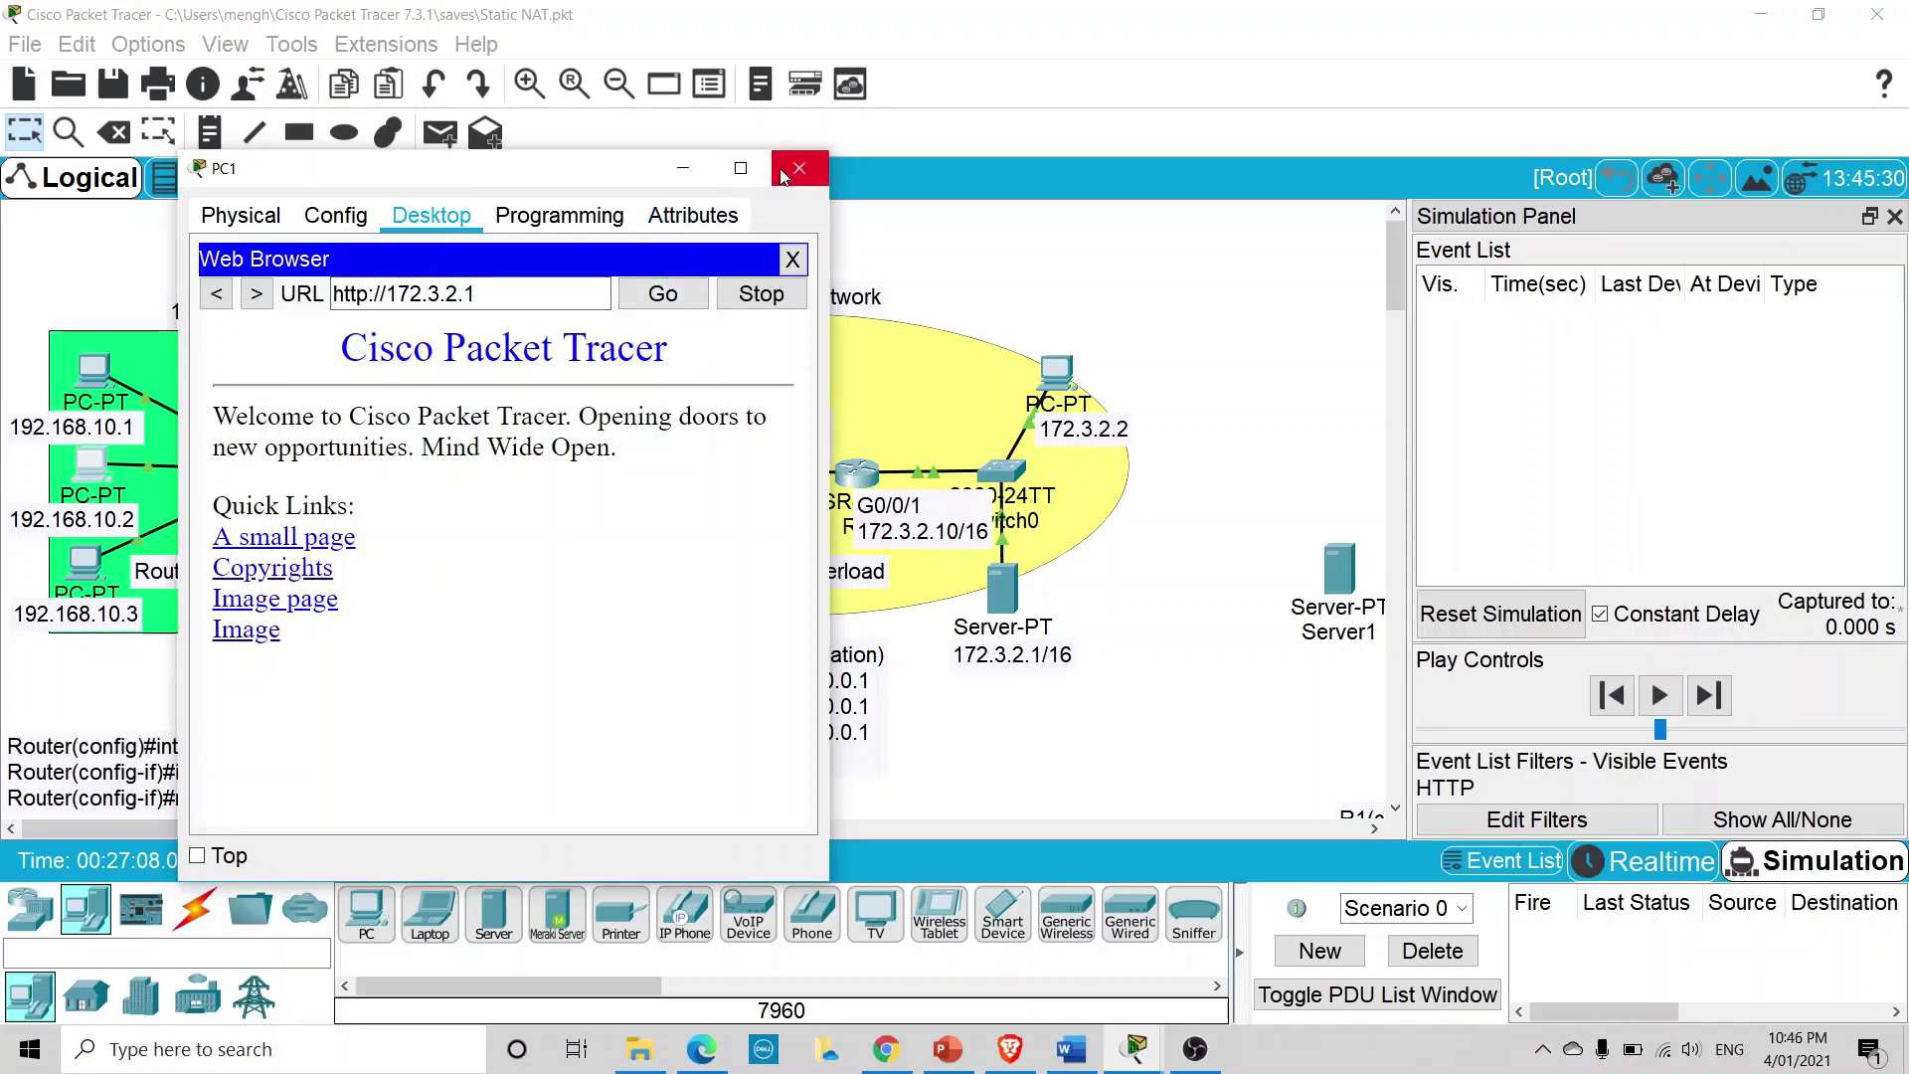
click(793, 259)
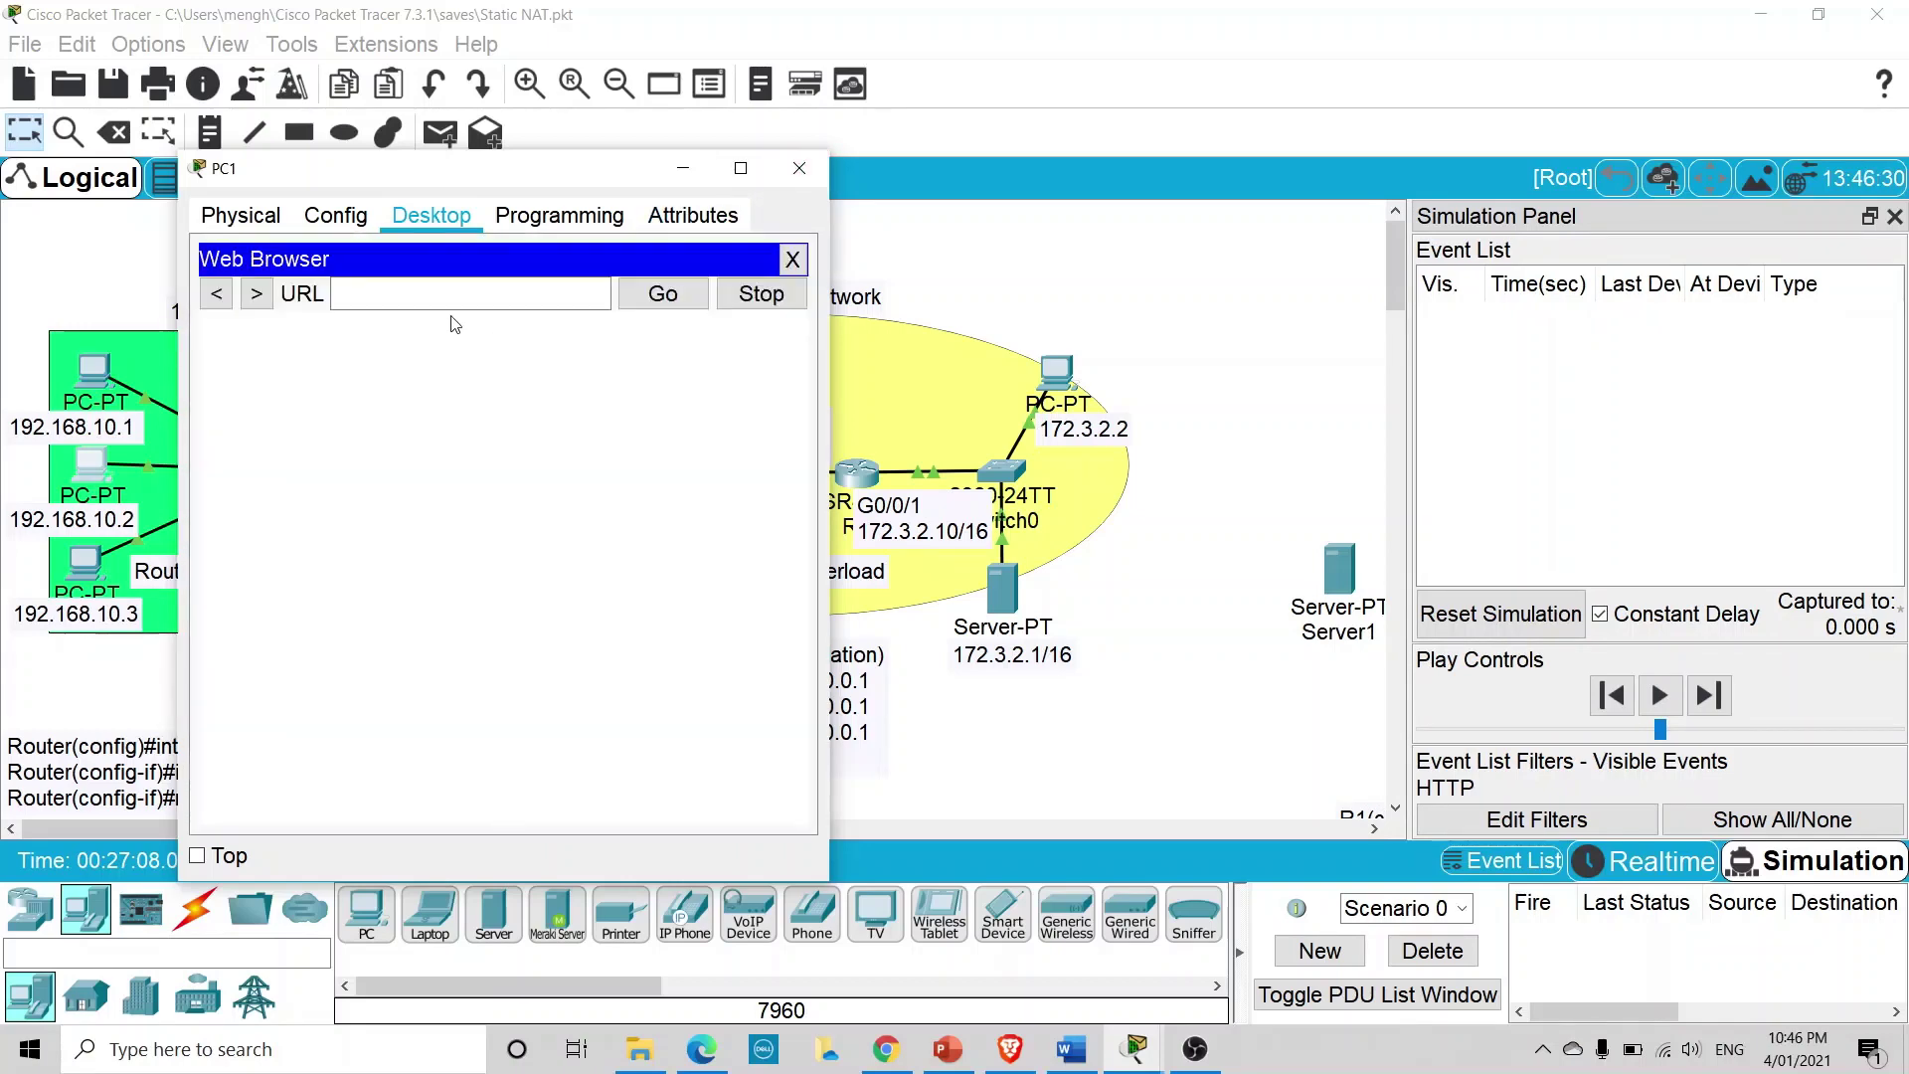
click(413, 298)
text(172.3.2.2)
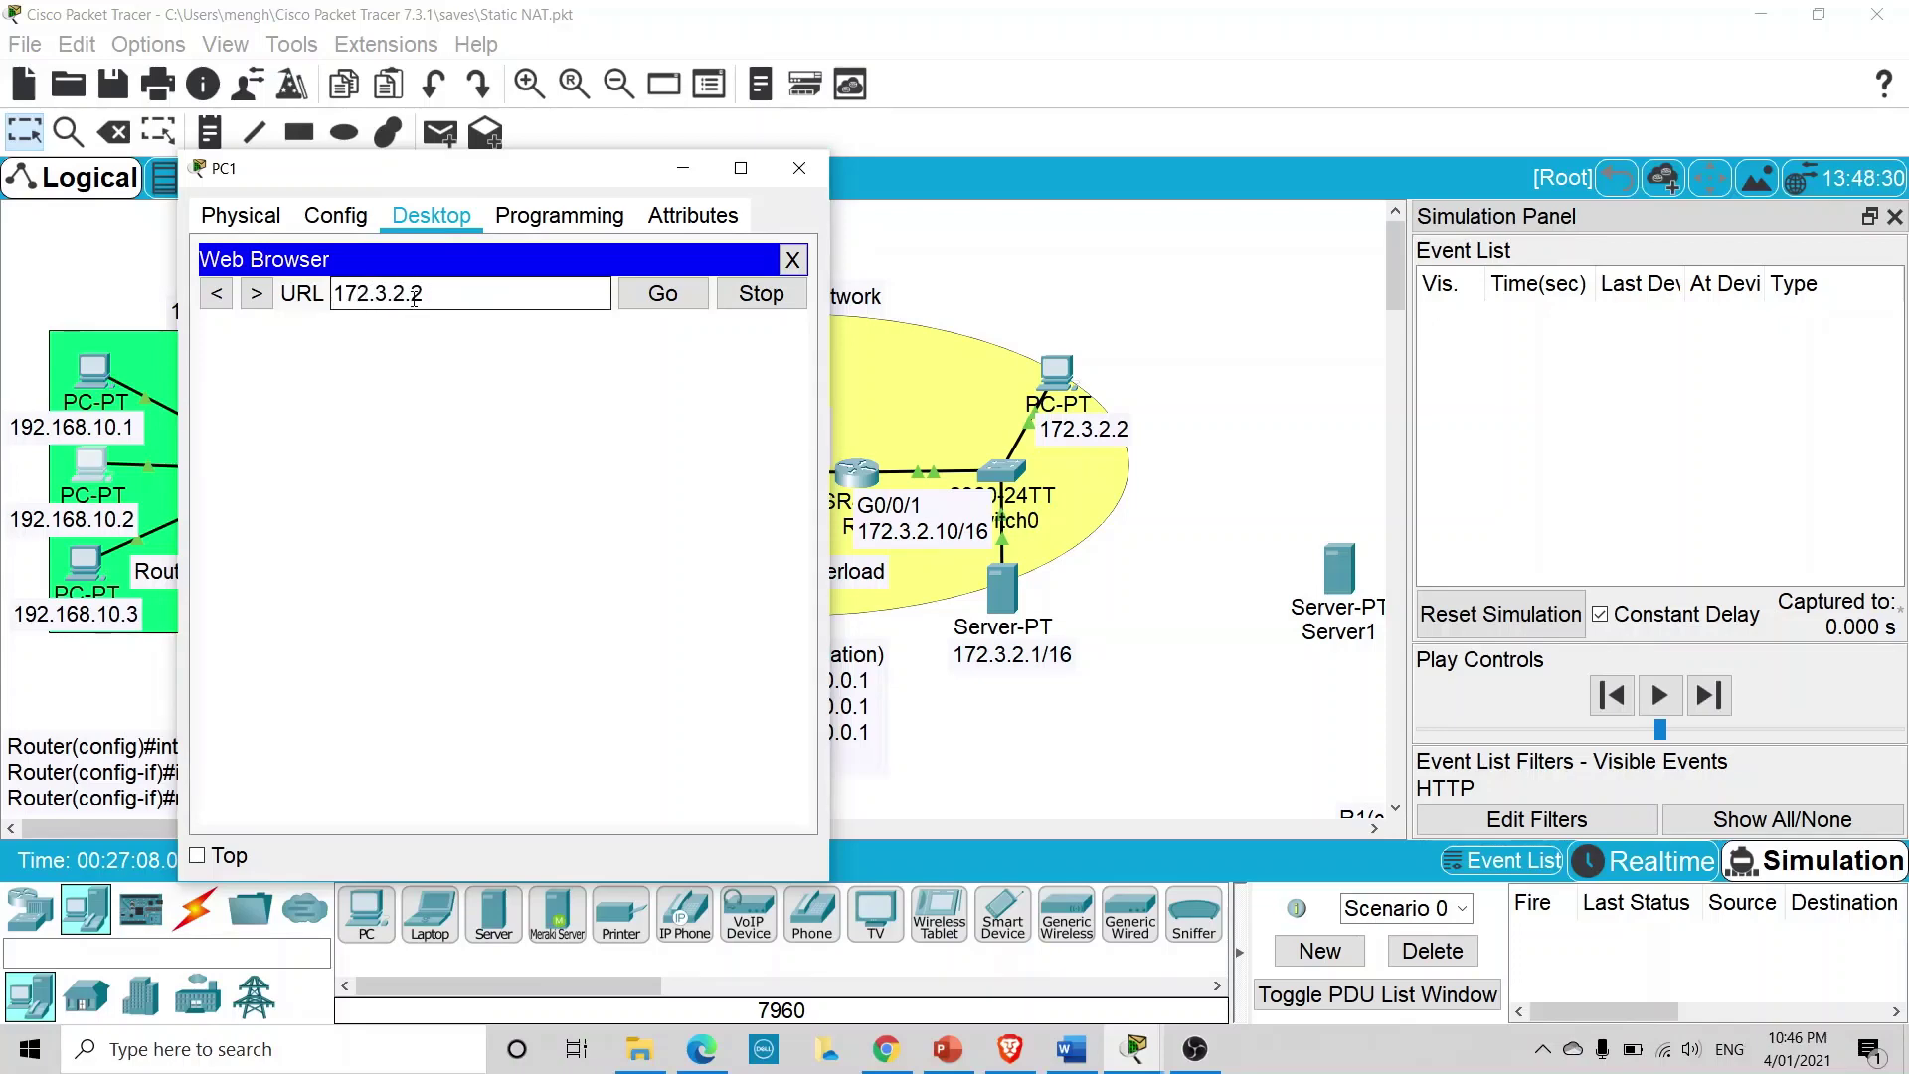
text(1)
click(651, 304)
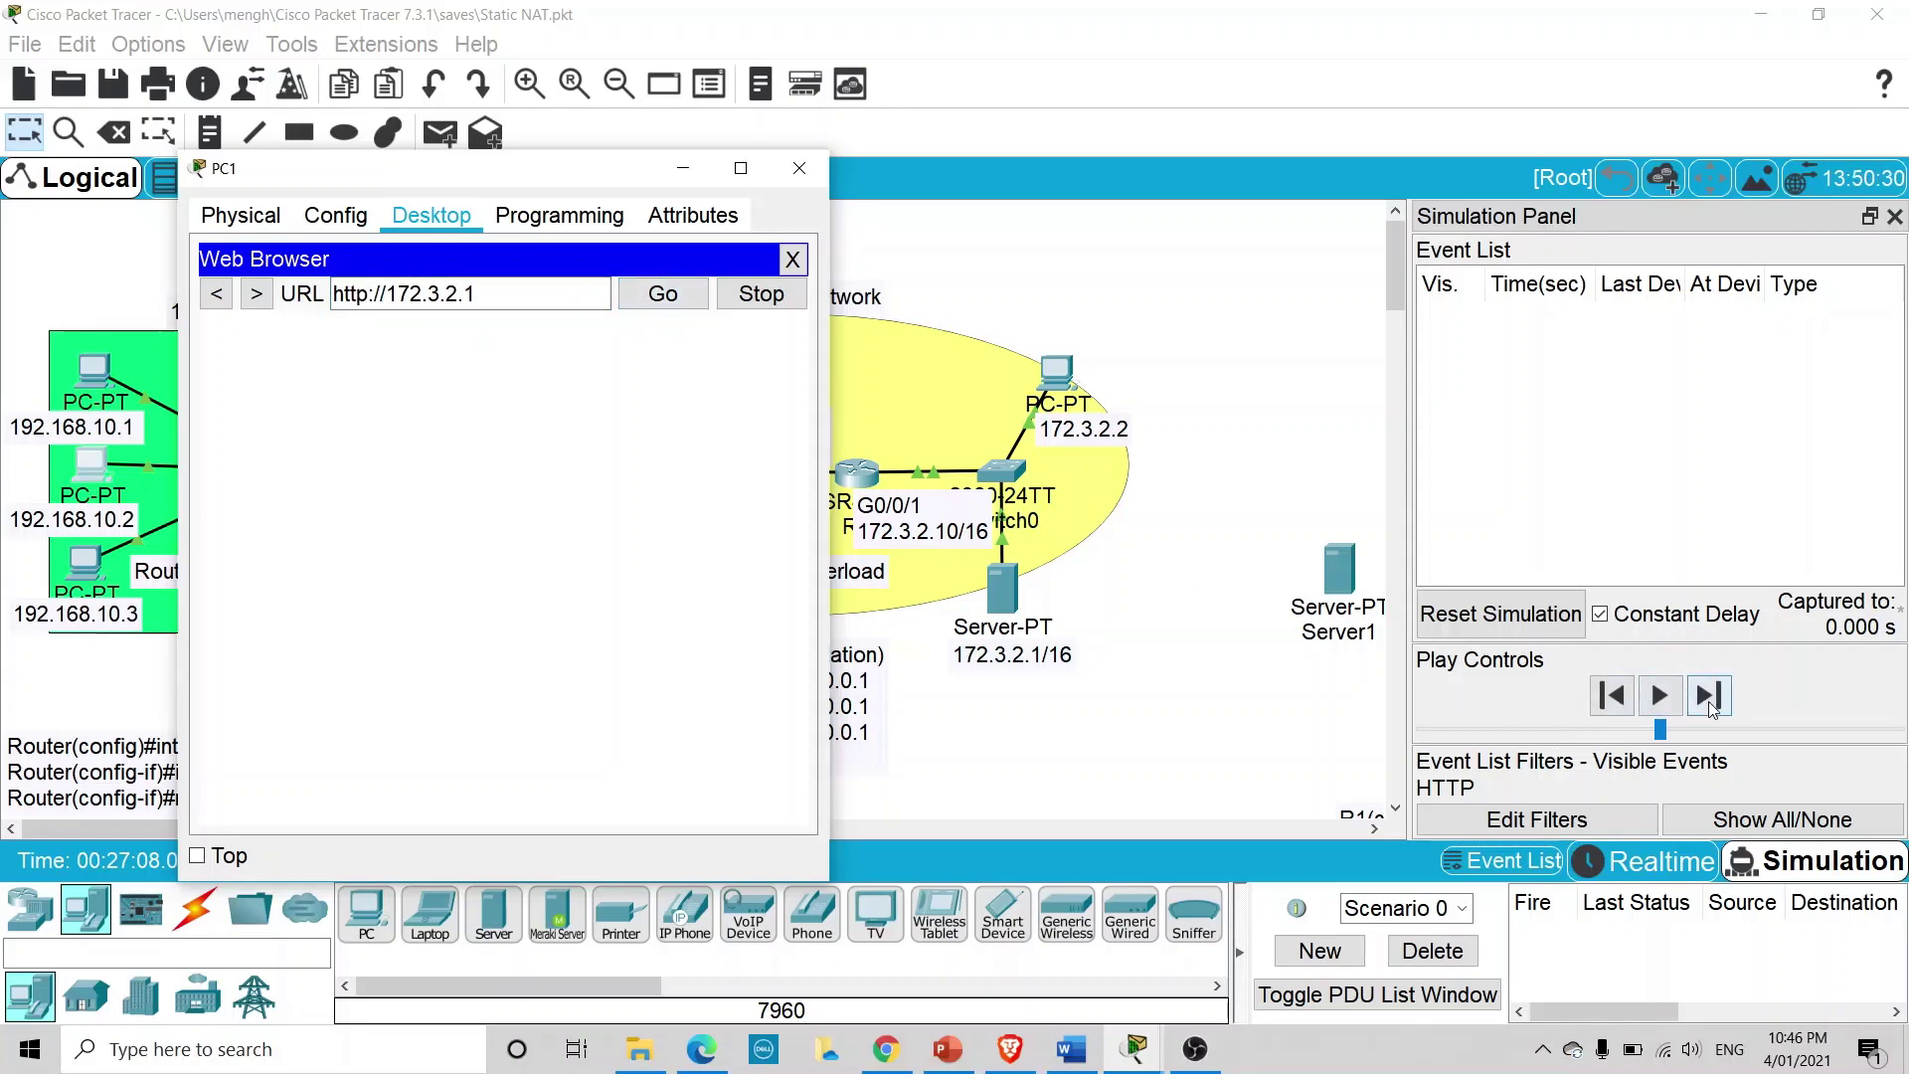
click(1708, 696)
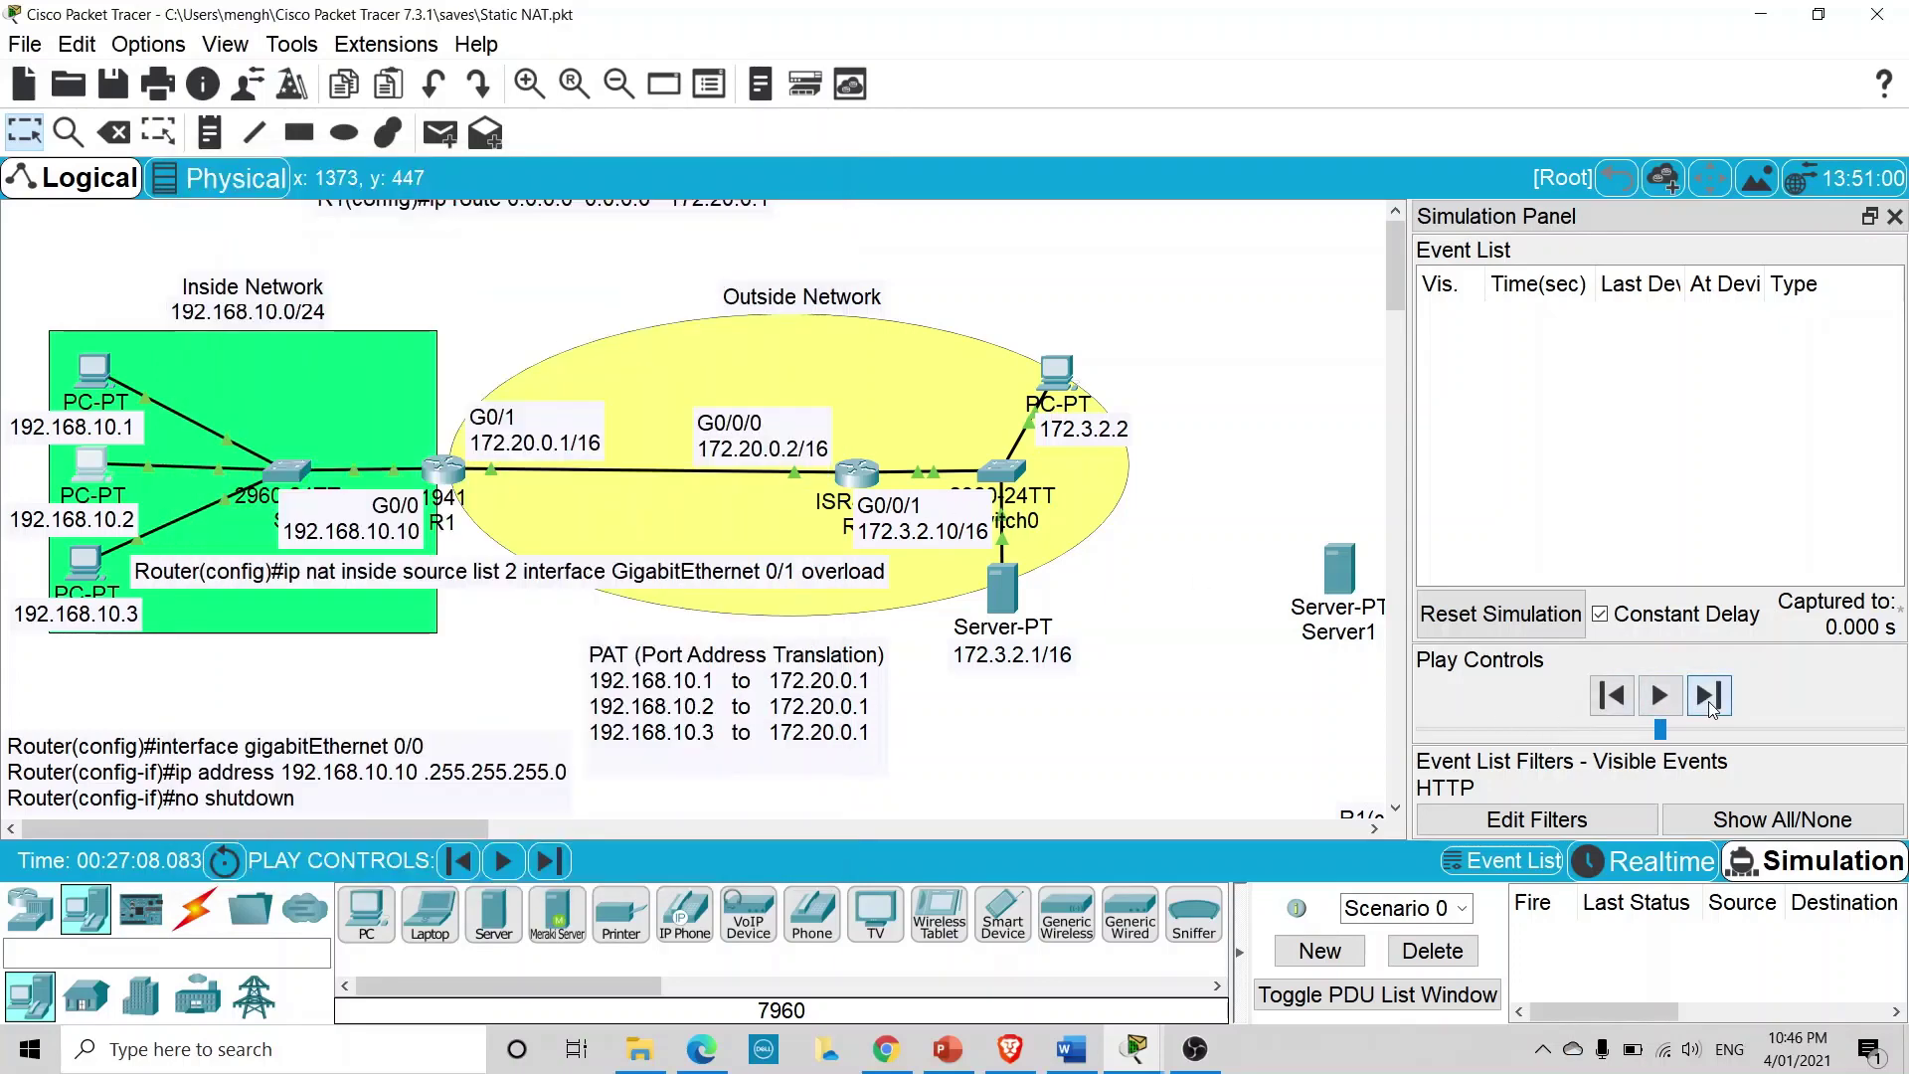
Inspect the HTTP PDU details at PC1, noting destination IP 172.3.2.1
click(108, 481)
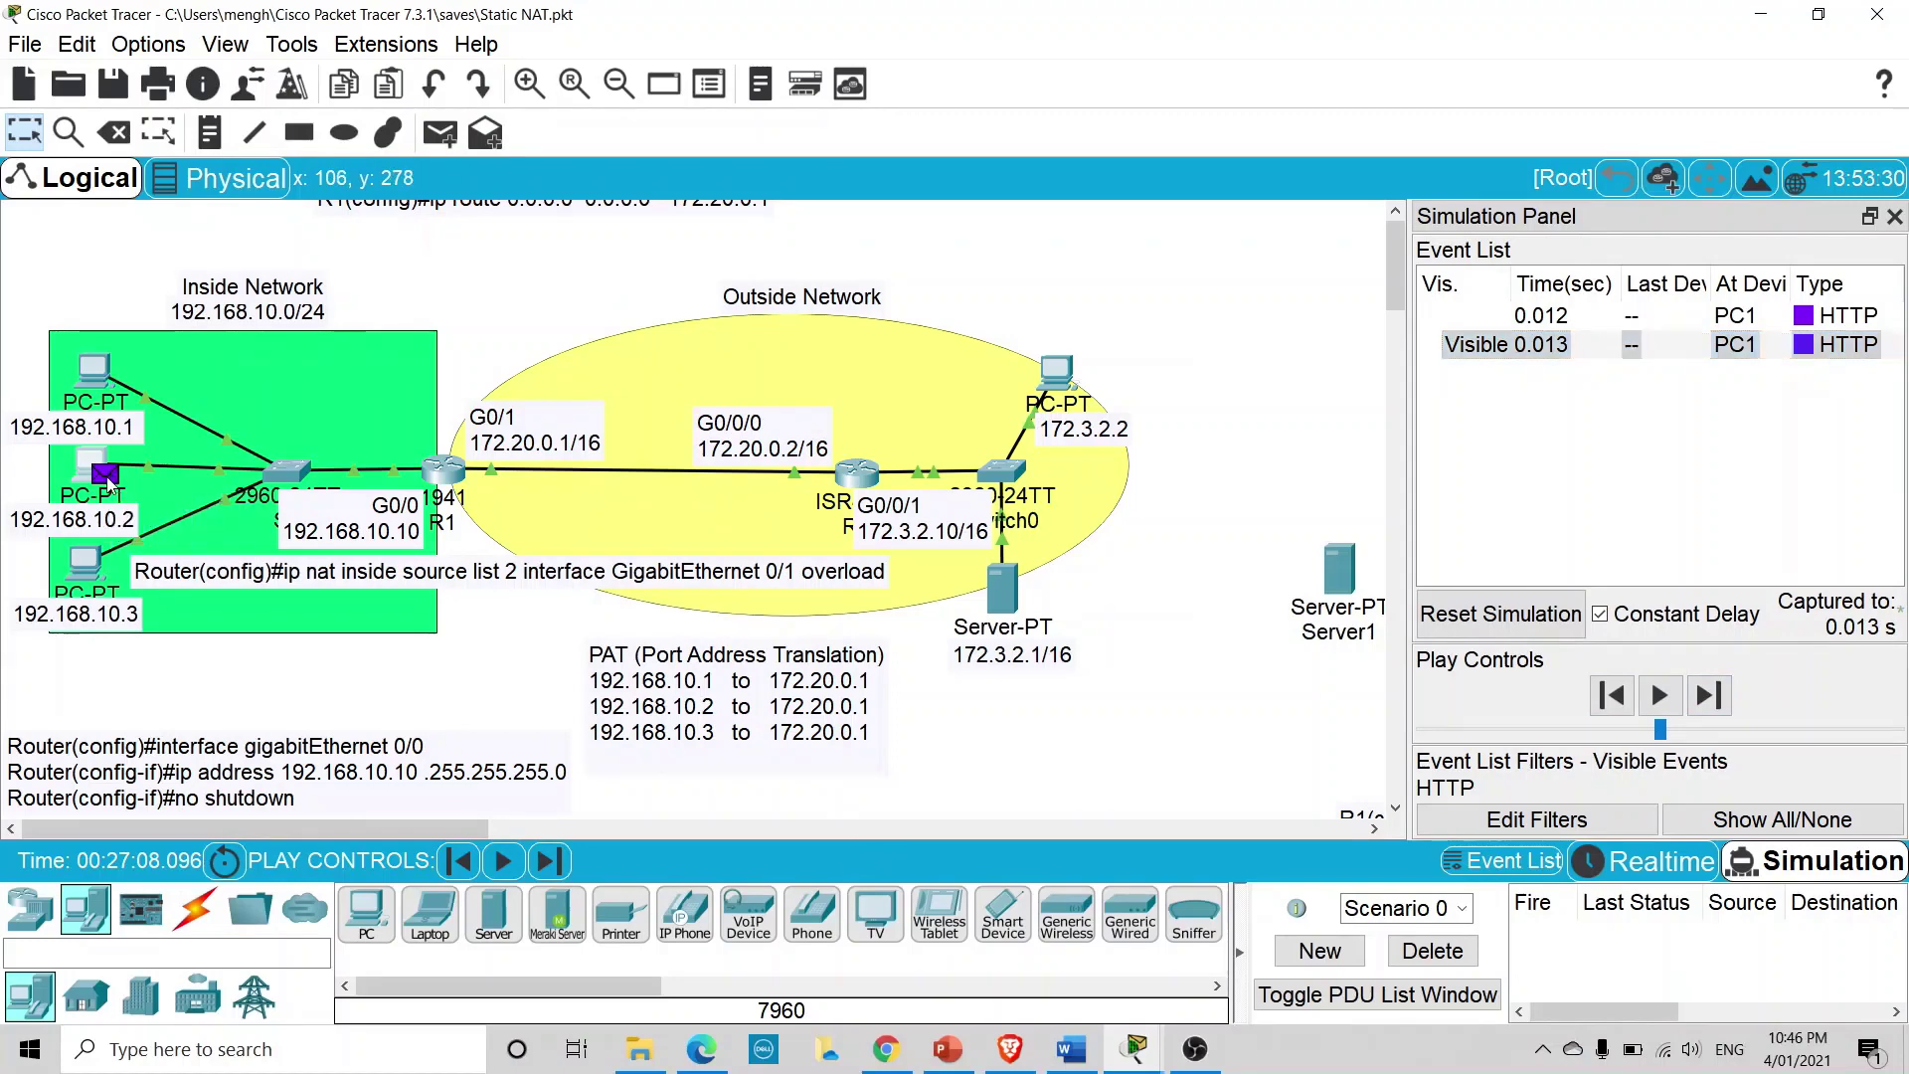
click(716, 195)
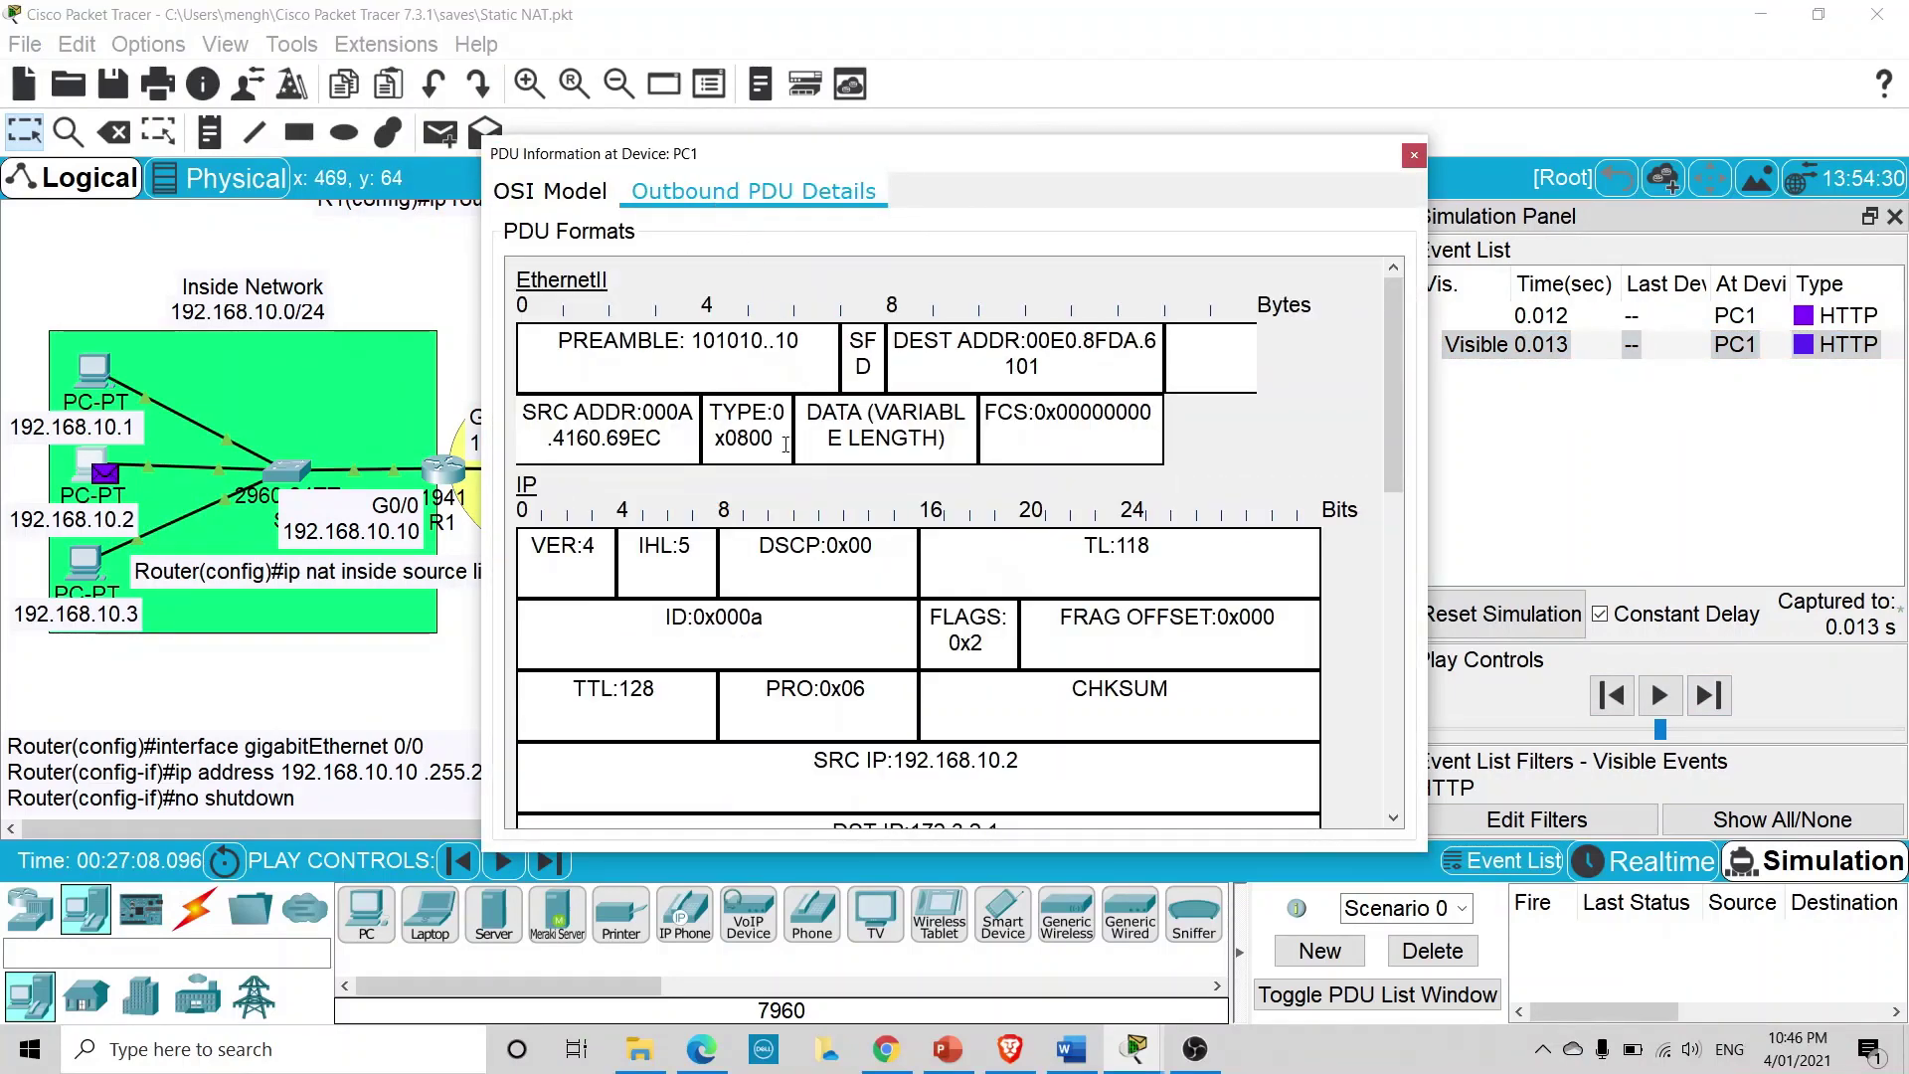
drag(801, 770, 1029, 766)
scroll(1201, 677, down, 2)
drag(1008, 712, 862, 712)
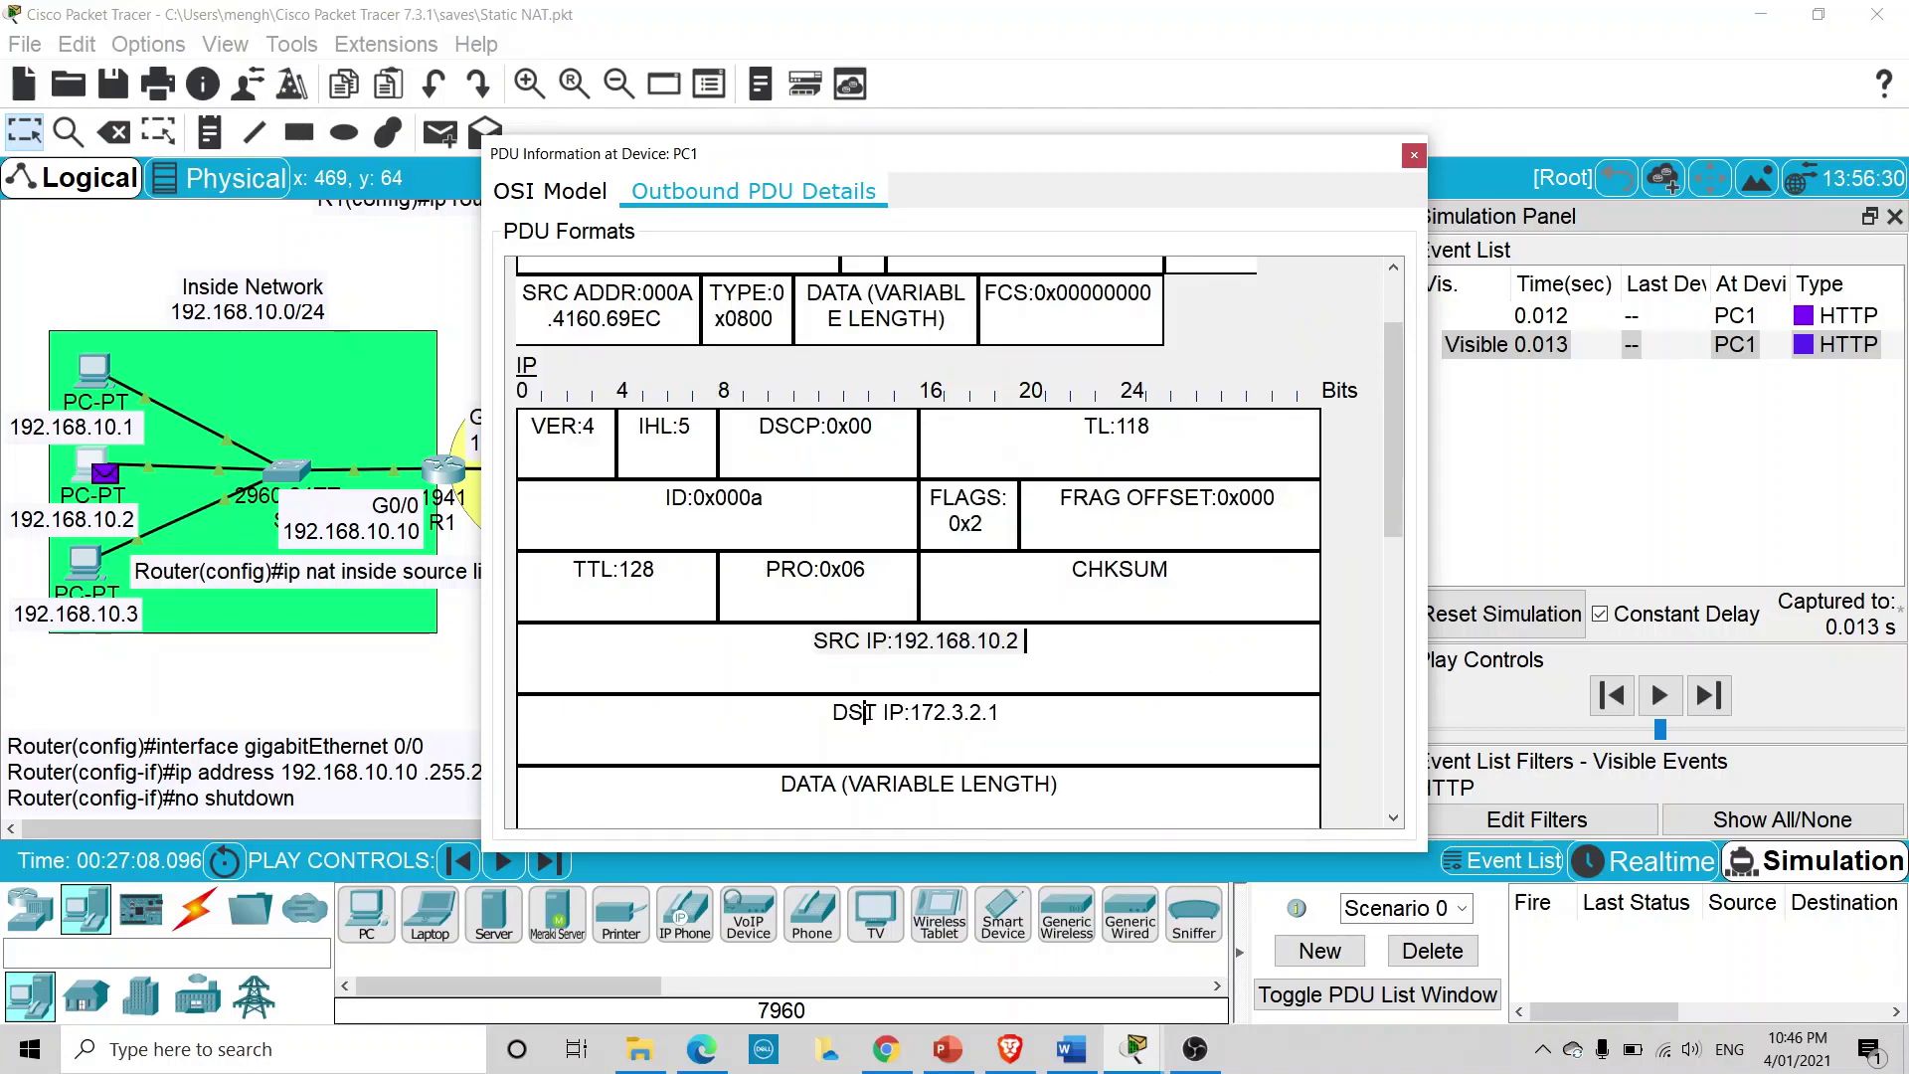
click(1413, 155)
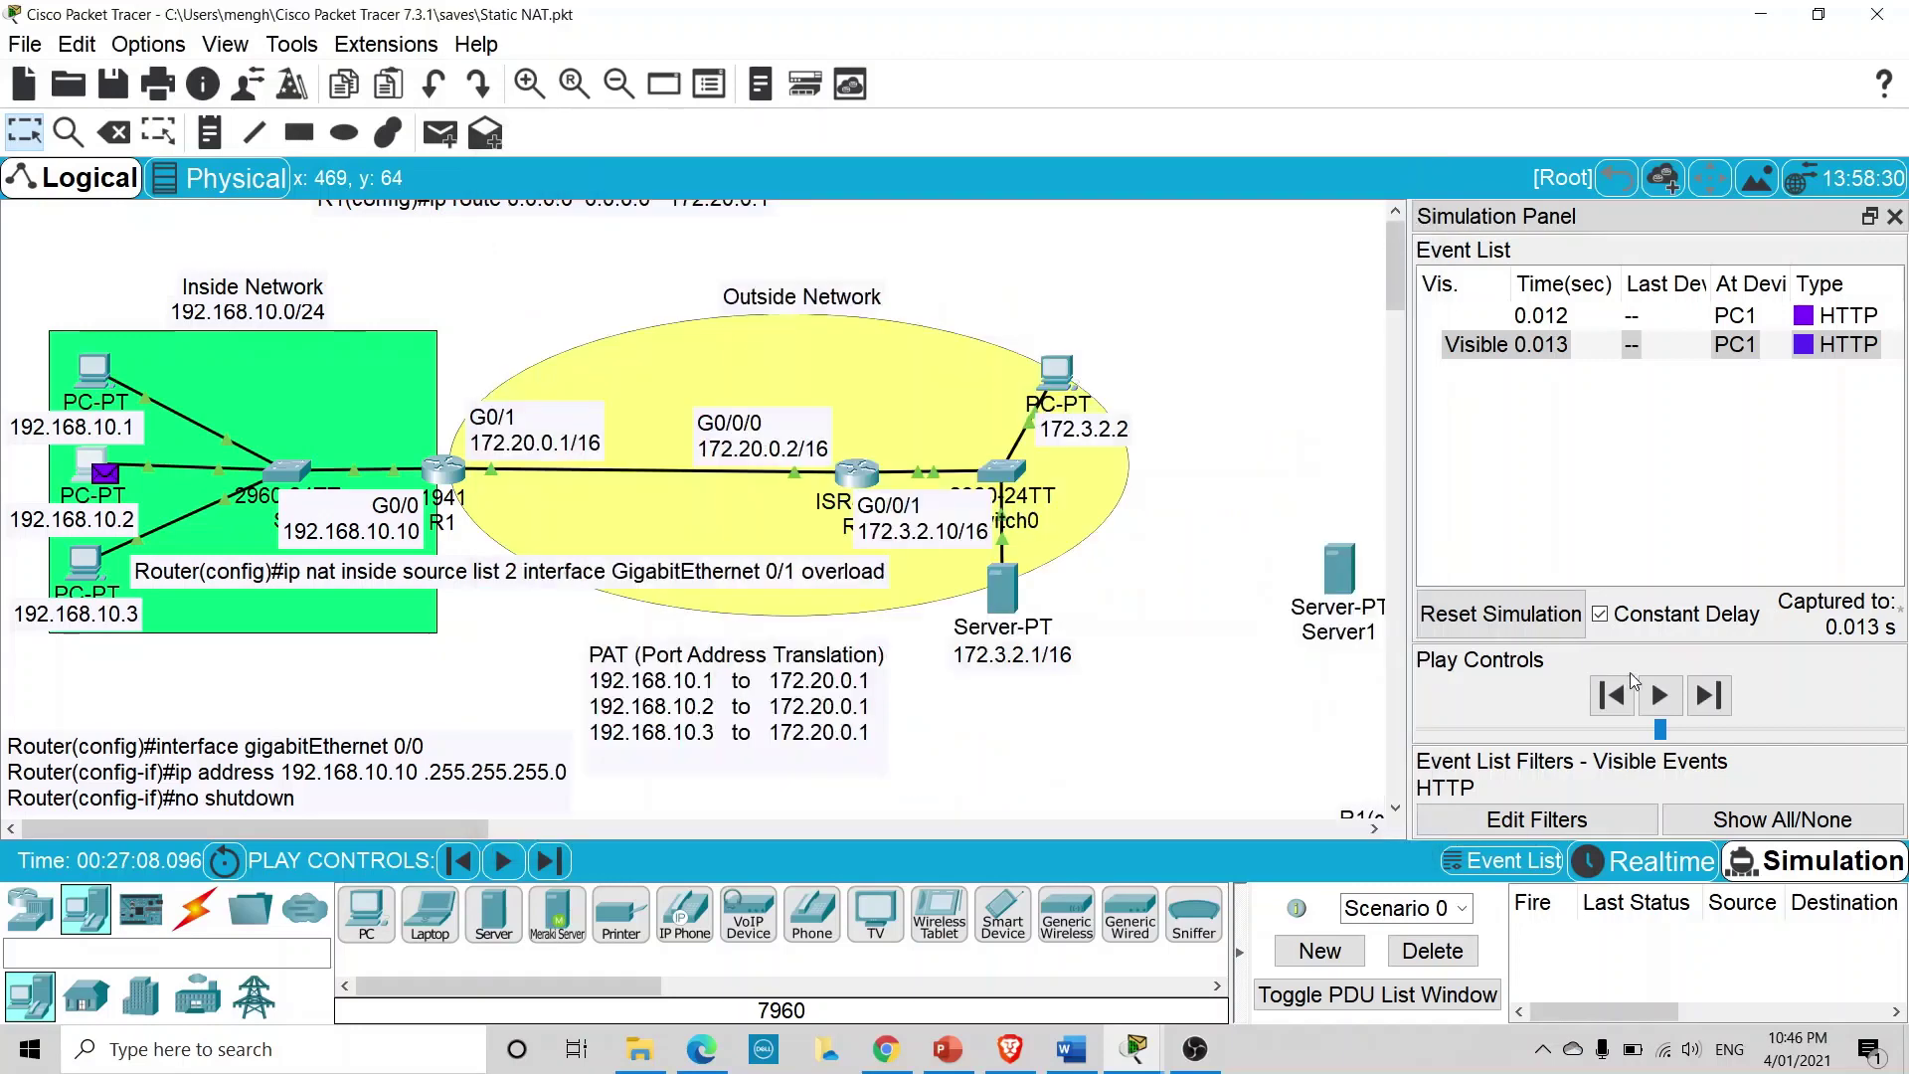
Step the packet through S1 to R1 and check its inbound source IP 192.168.10.2
click(1710, 695)
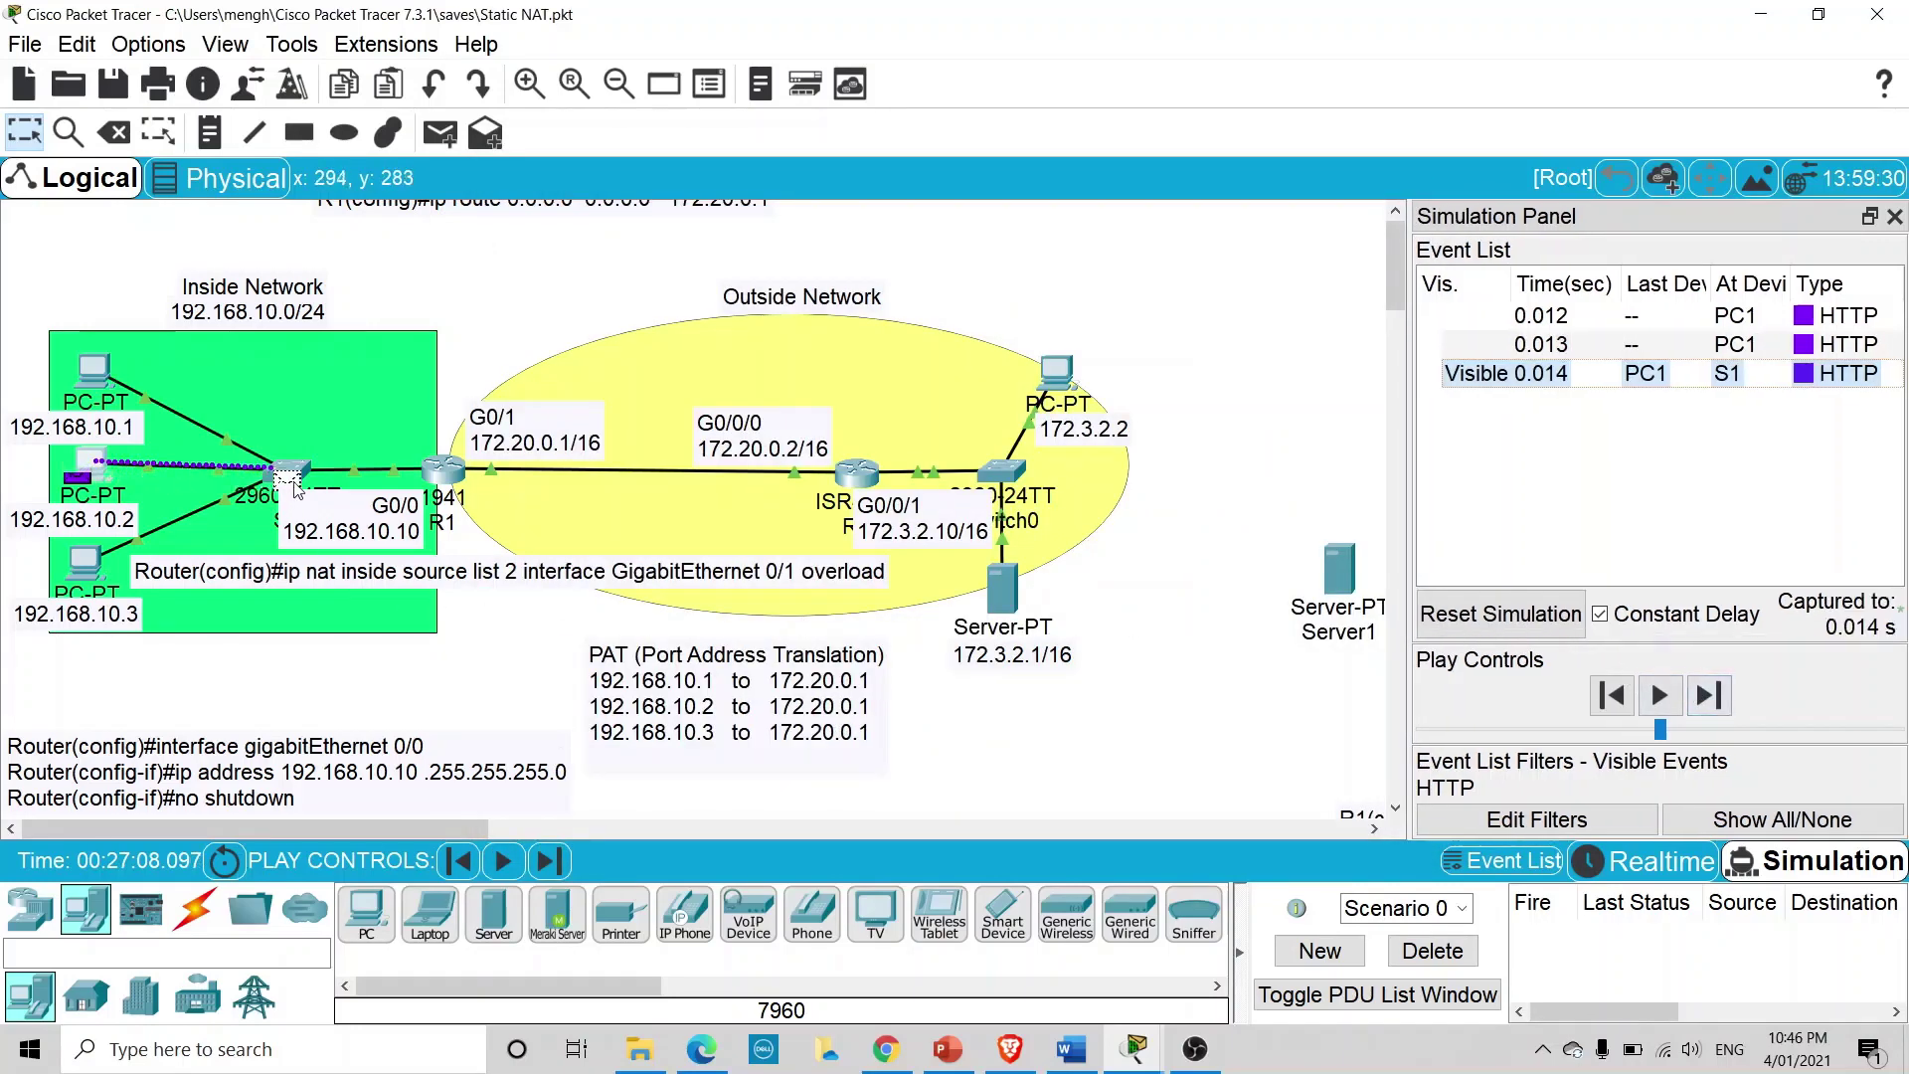
mouse_move(304, 484)
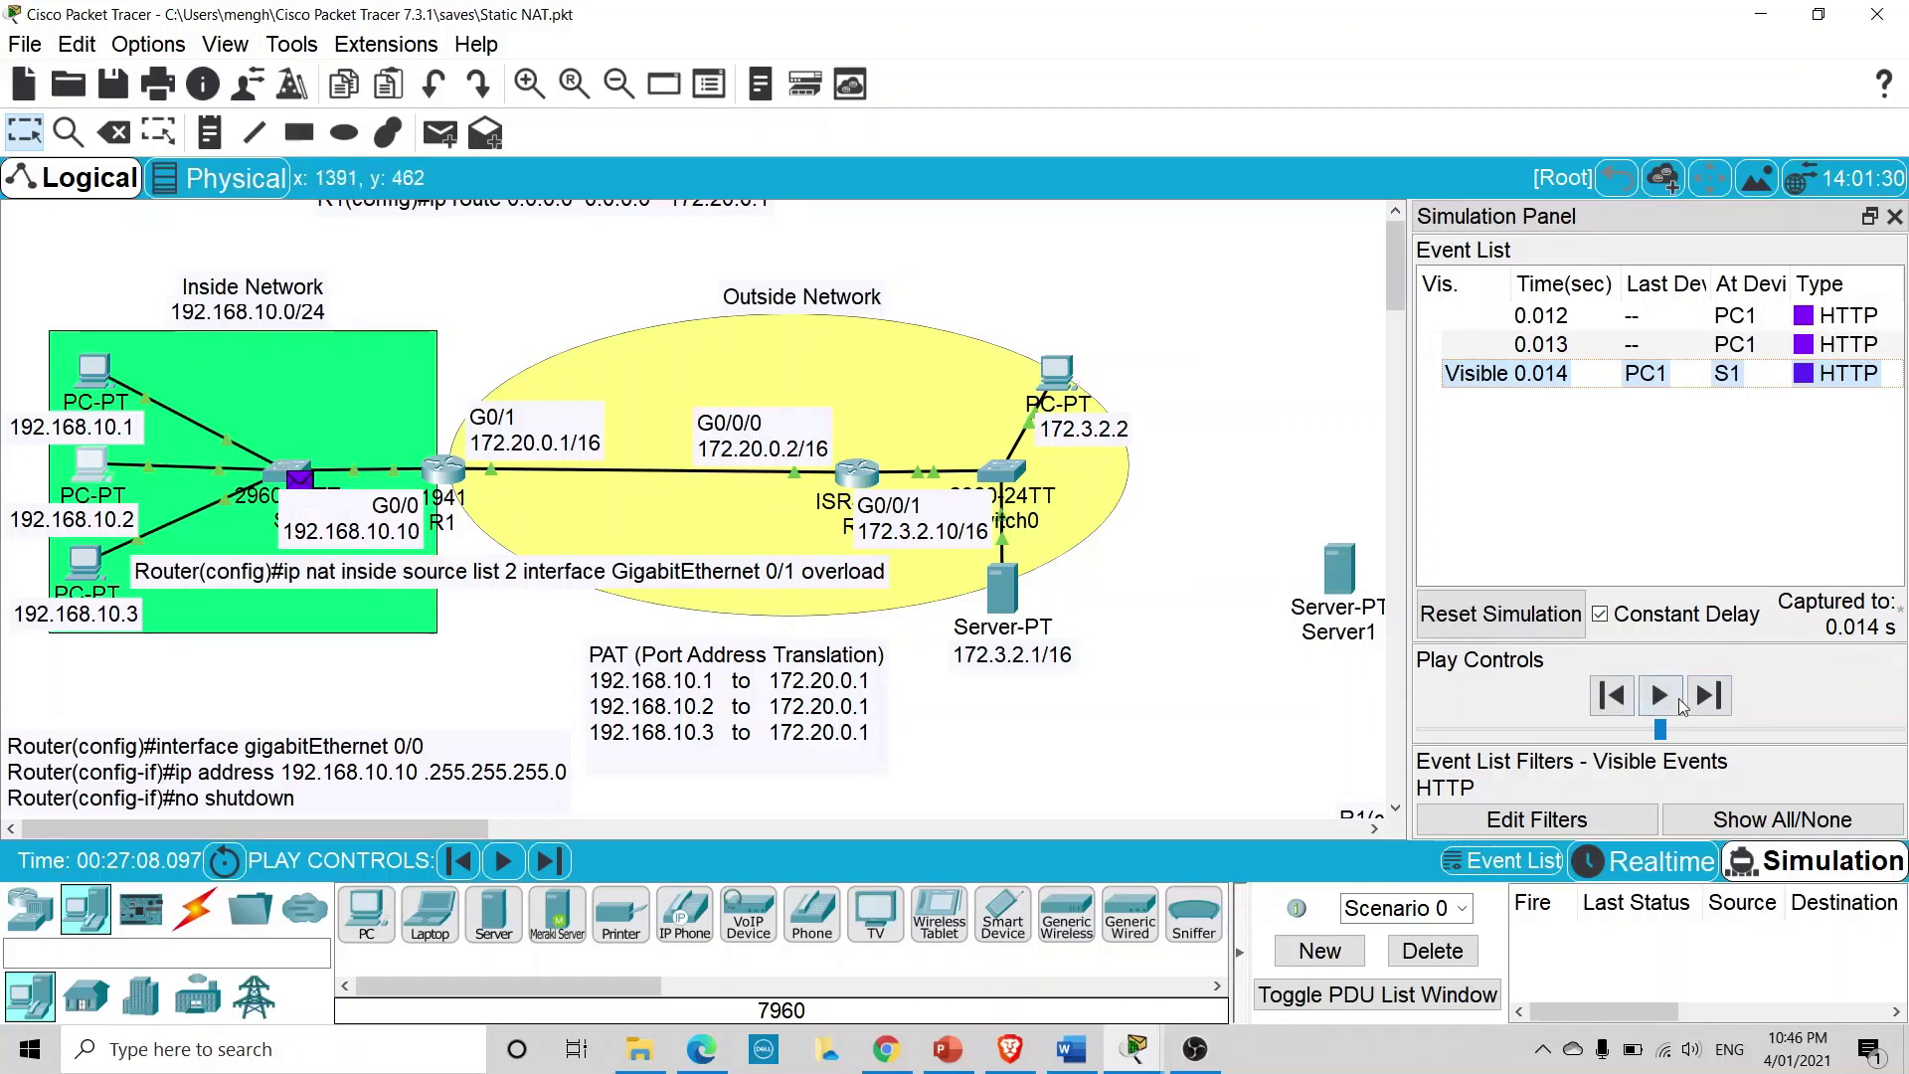
click(1723, 713)
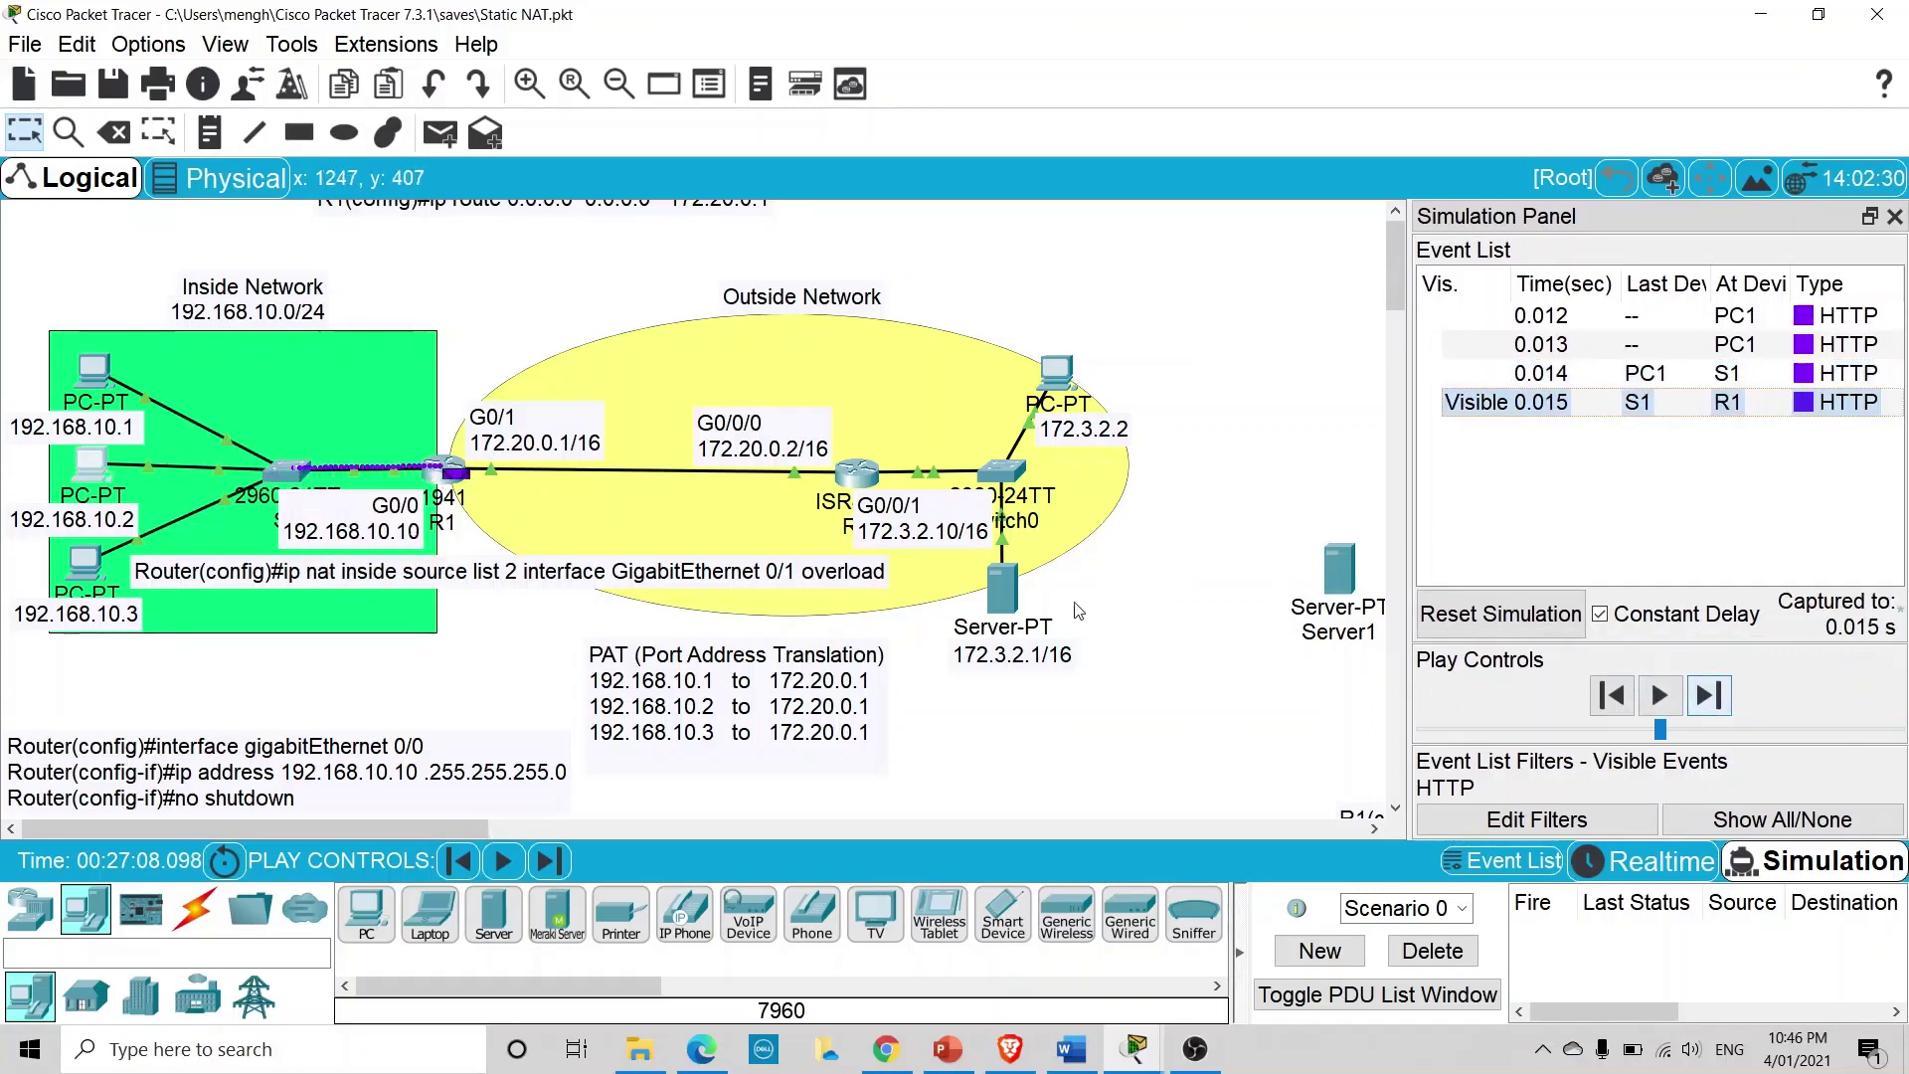
click(455, 476)
drag(741, 136, 641, 126)
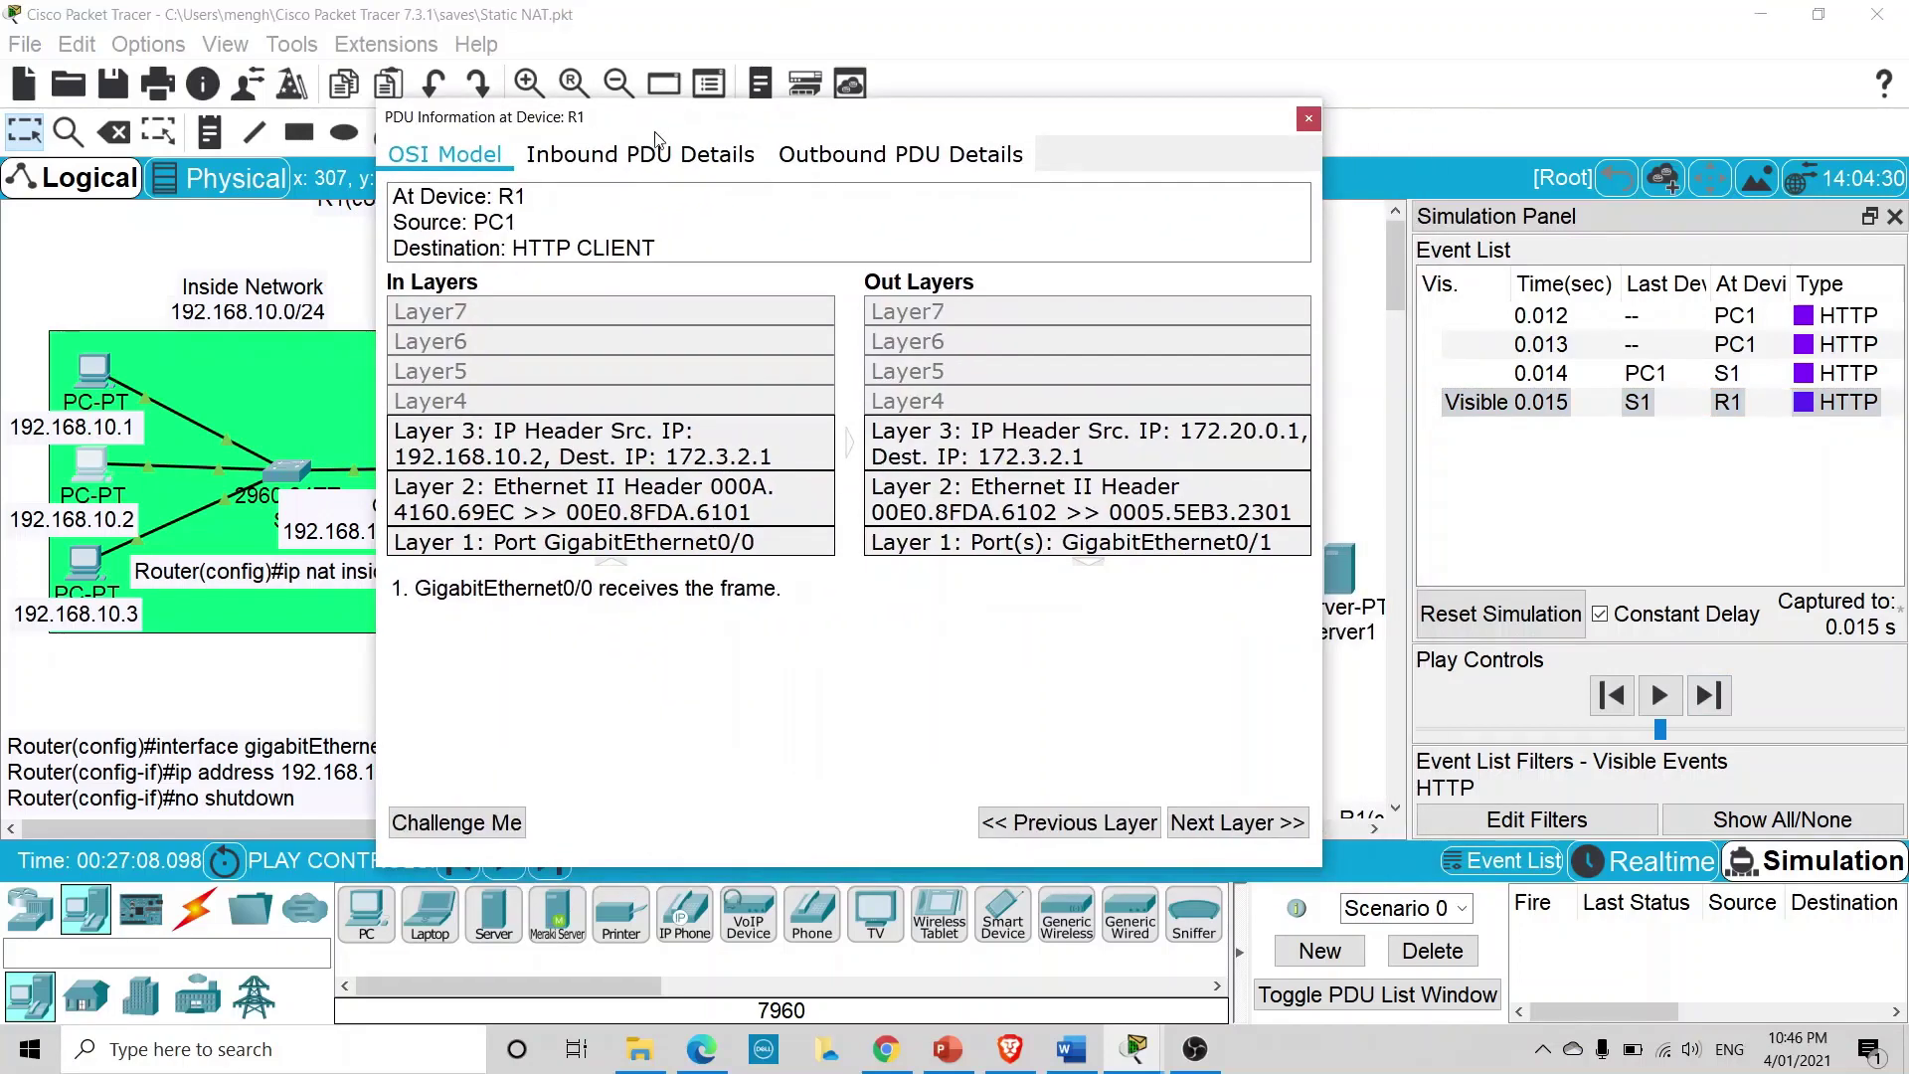
click(676, 159)
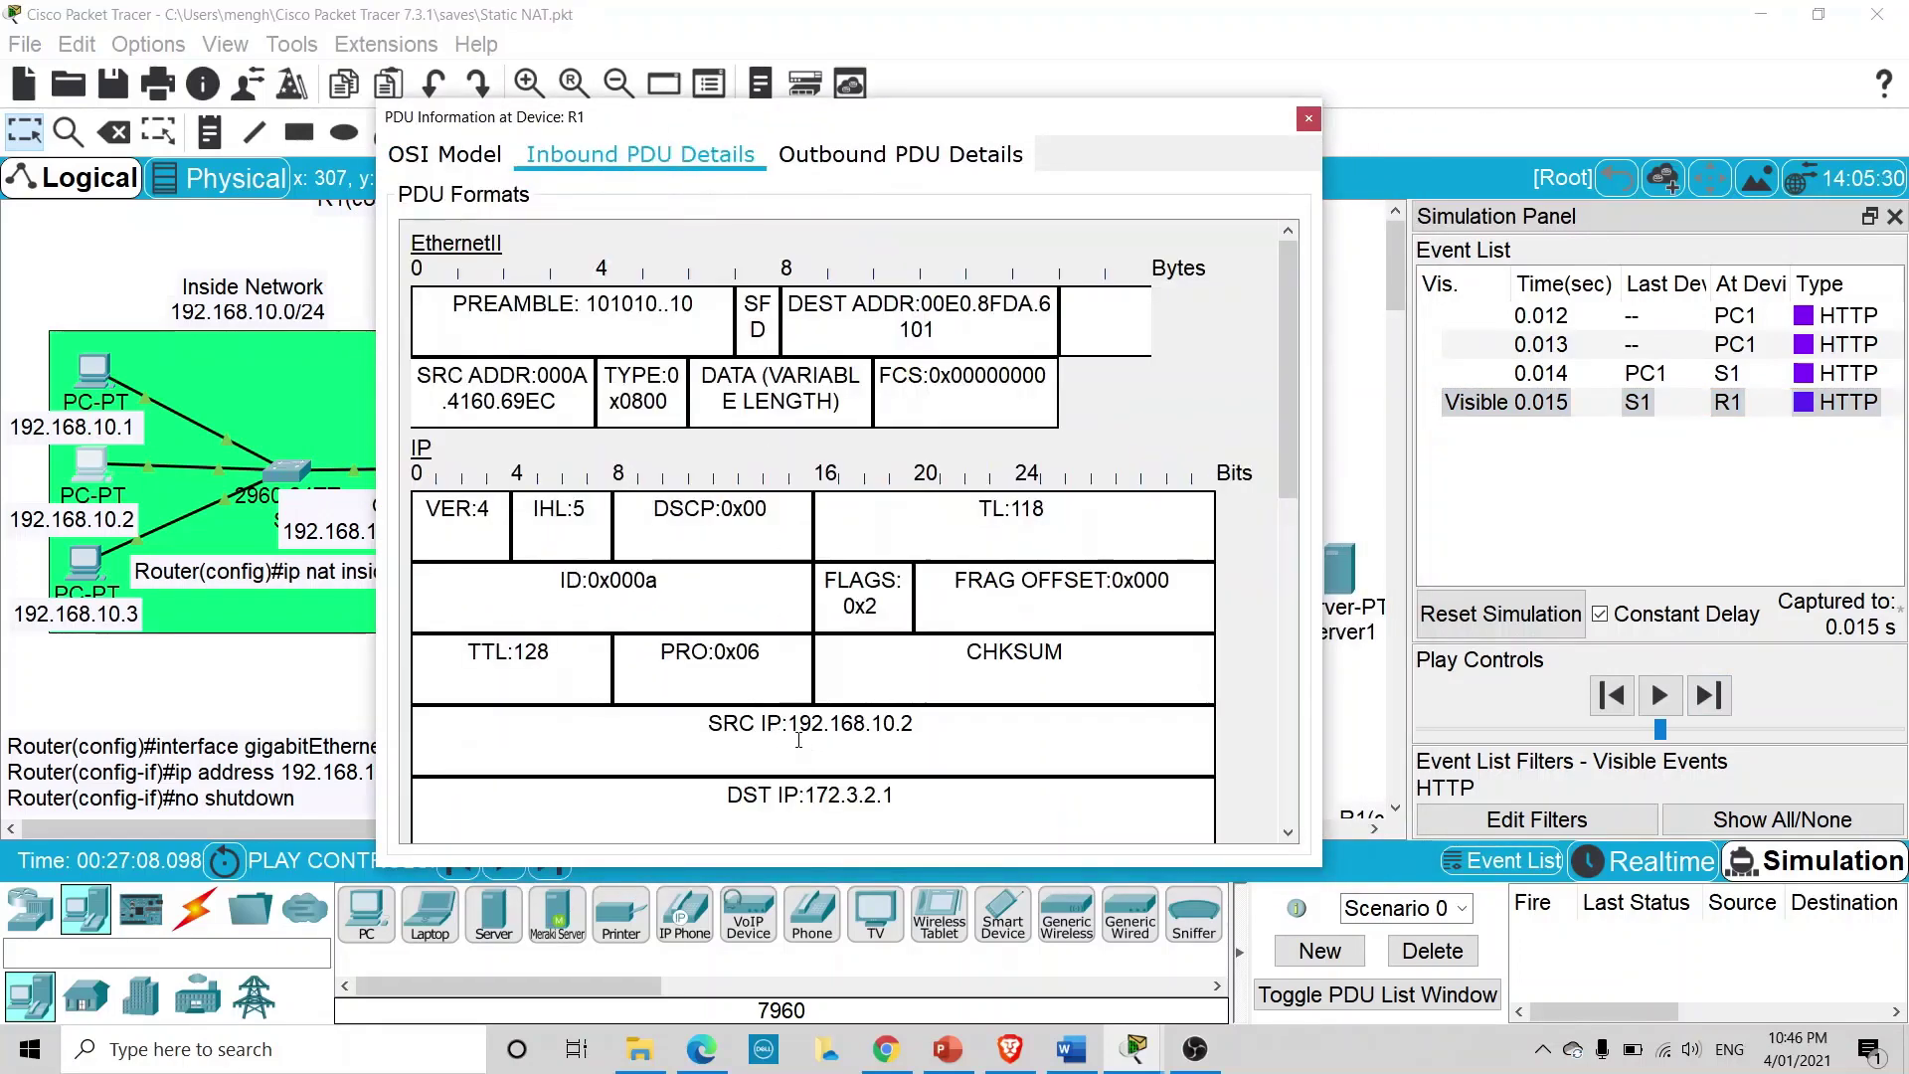
drag(799, 724, 915, 724)
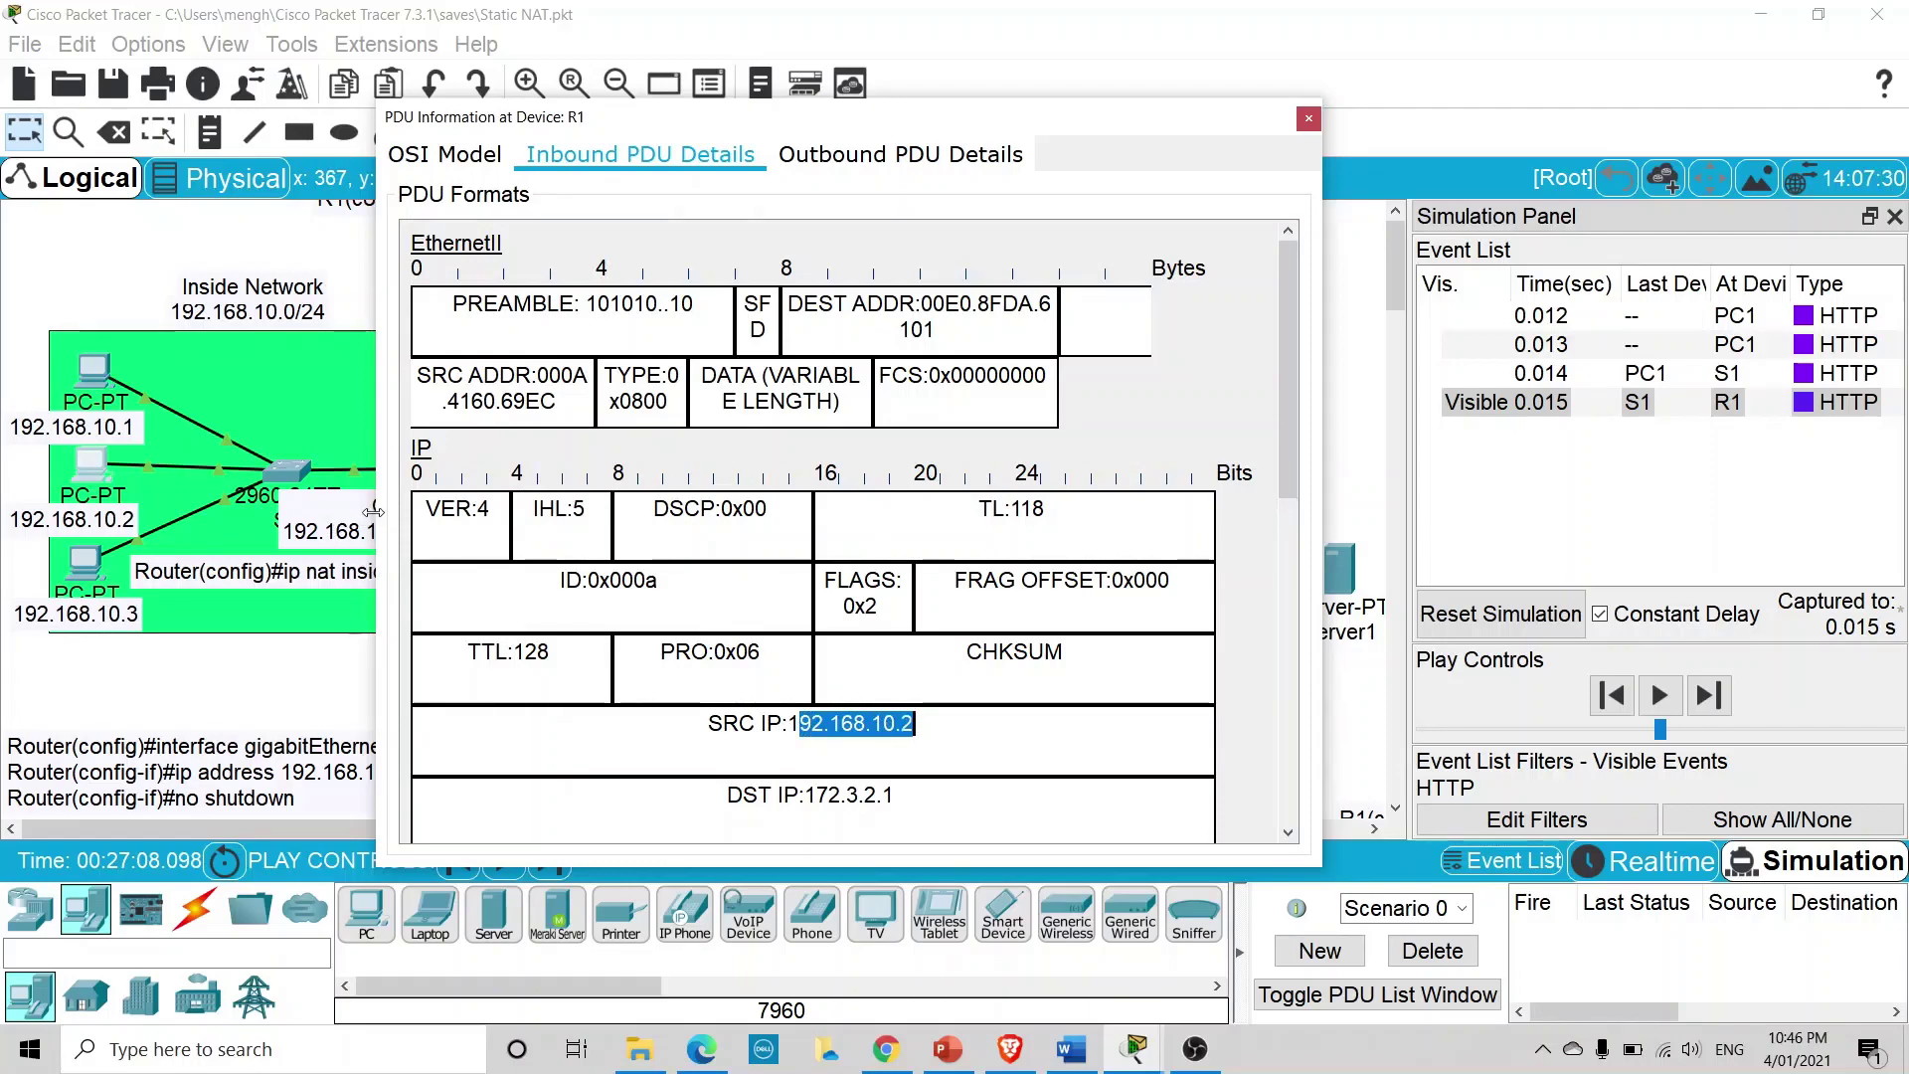
Review R1's PDU details showing the source rewritten to 172.20.0.1, then forward the packet to R2
drag(373, 512, 3, 511)
scroll(753, 625, down, 6)
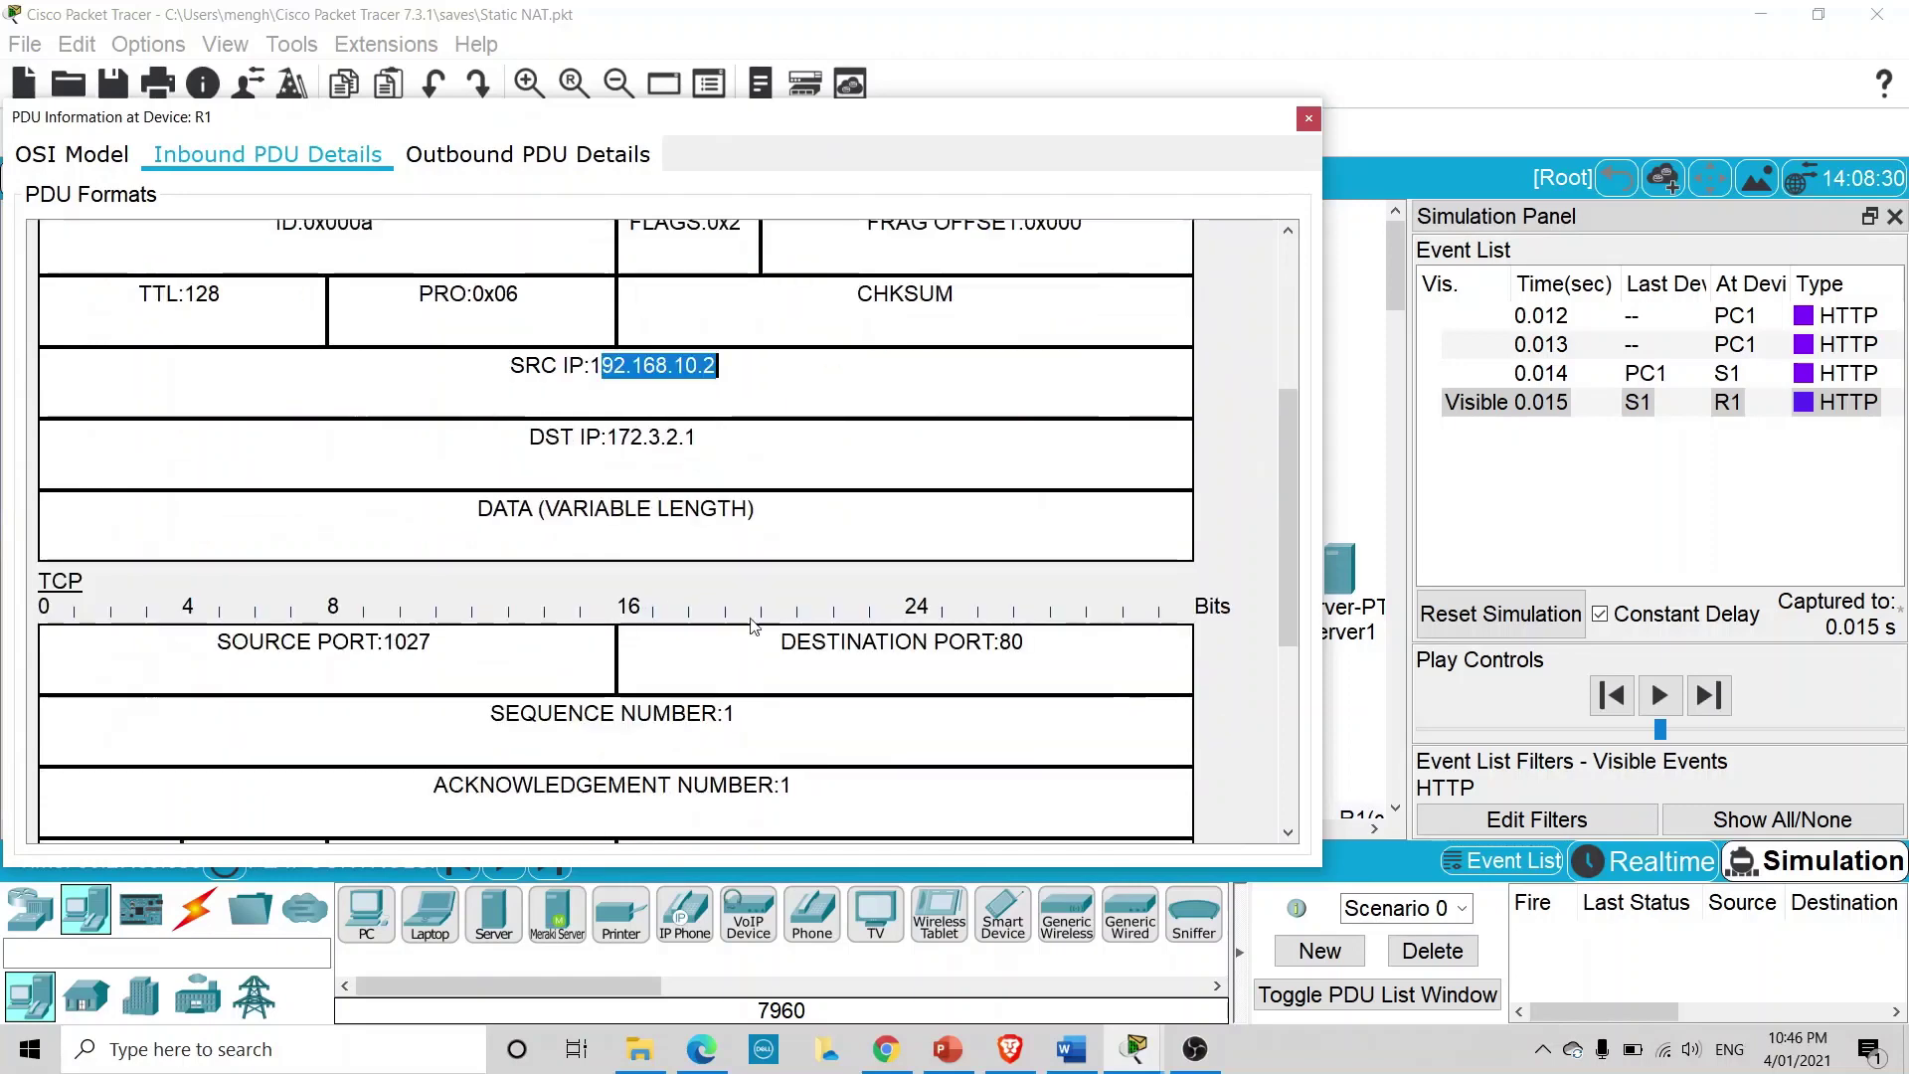
scroll(852, 694, down, 3)
scroll(852, 691, down, 3)
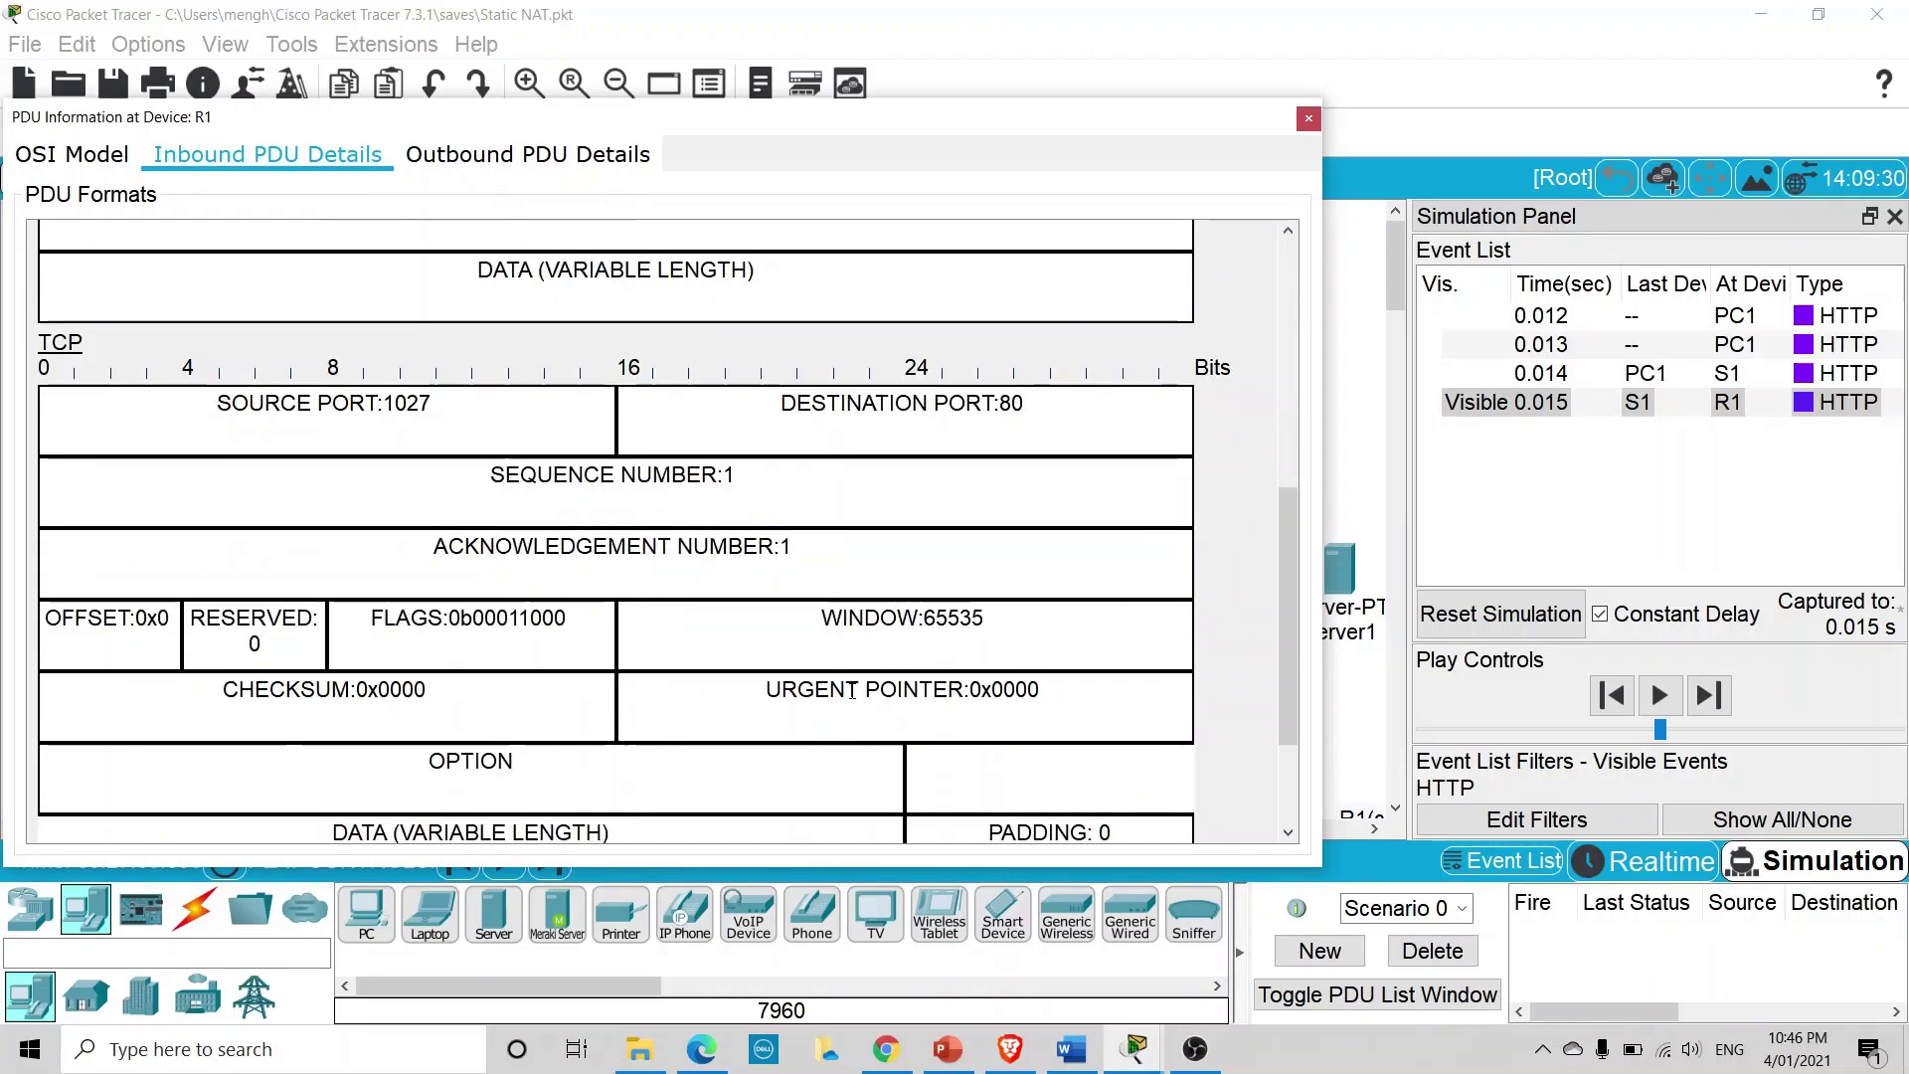
scroll(1135, 287, down, 3)
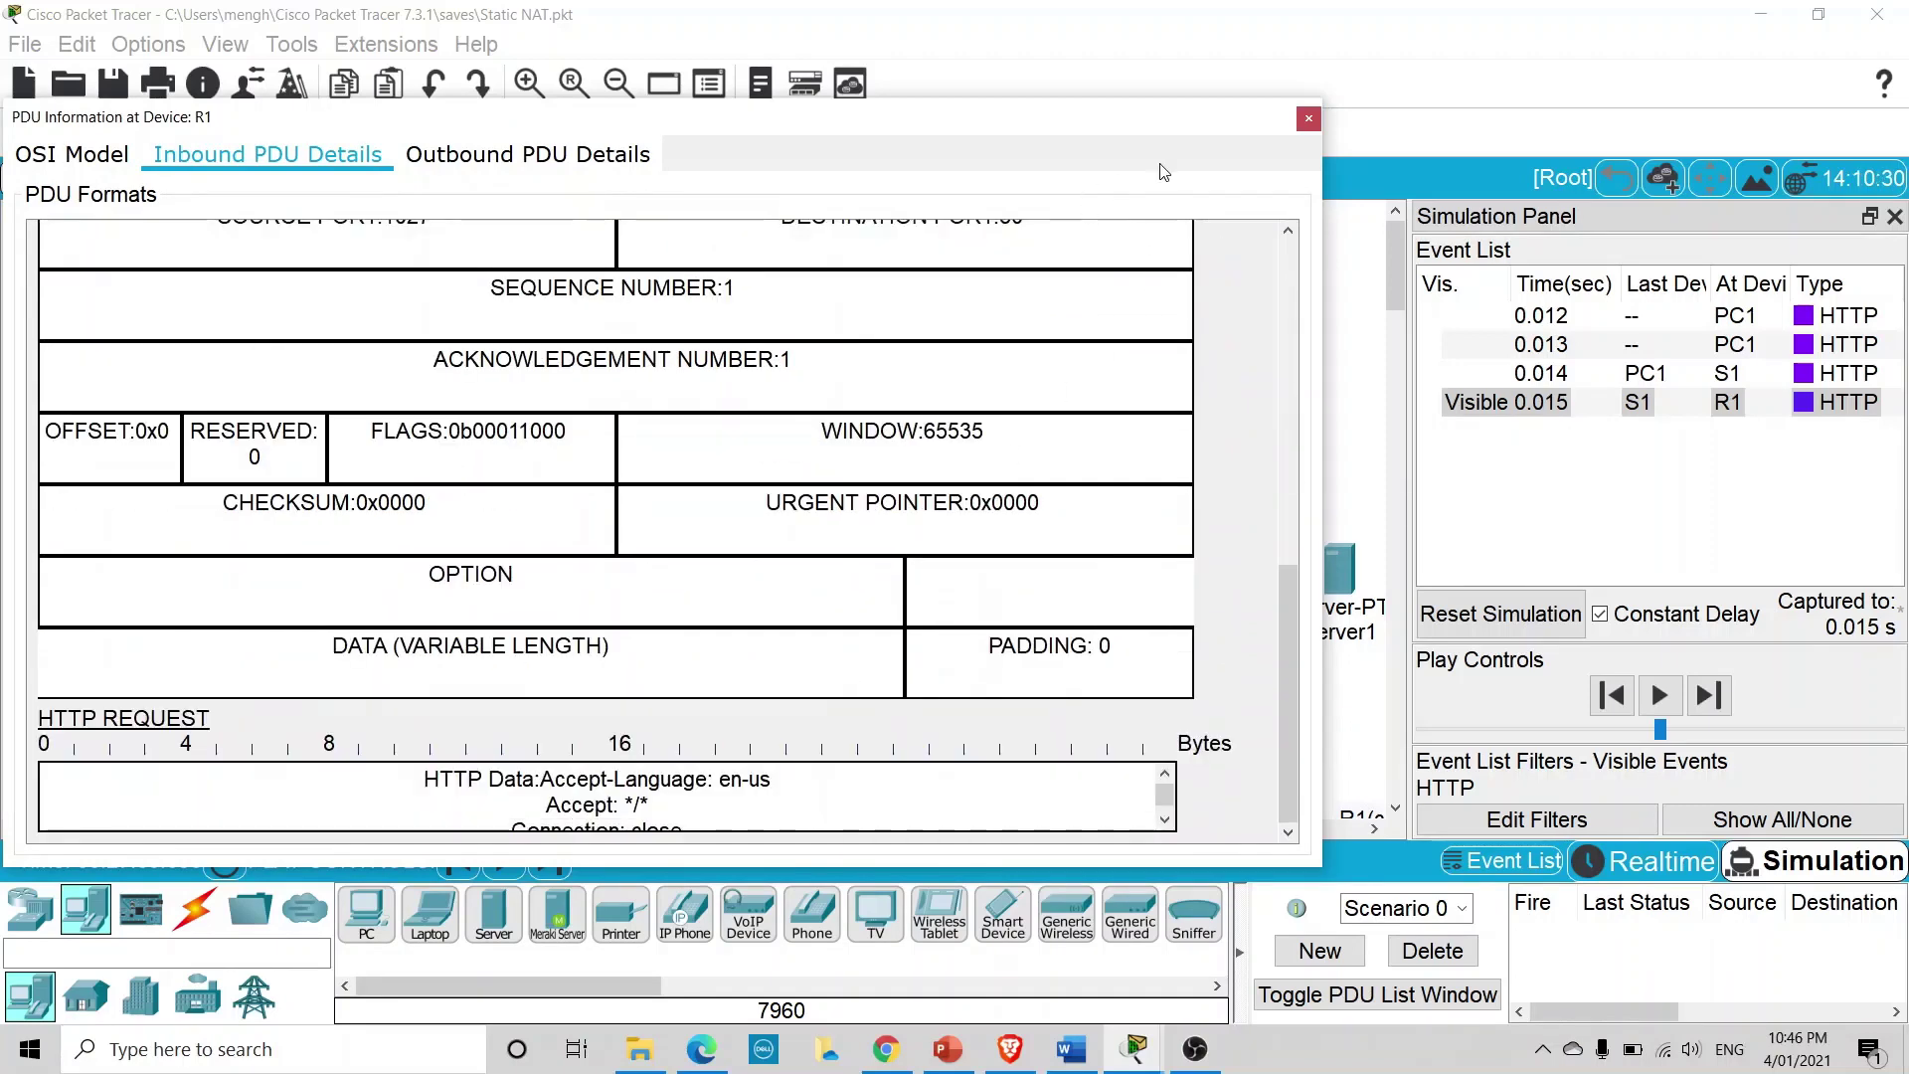
scroll(832, 451, up, 15)
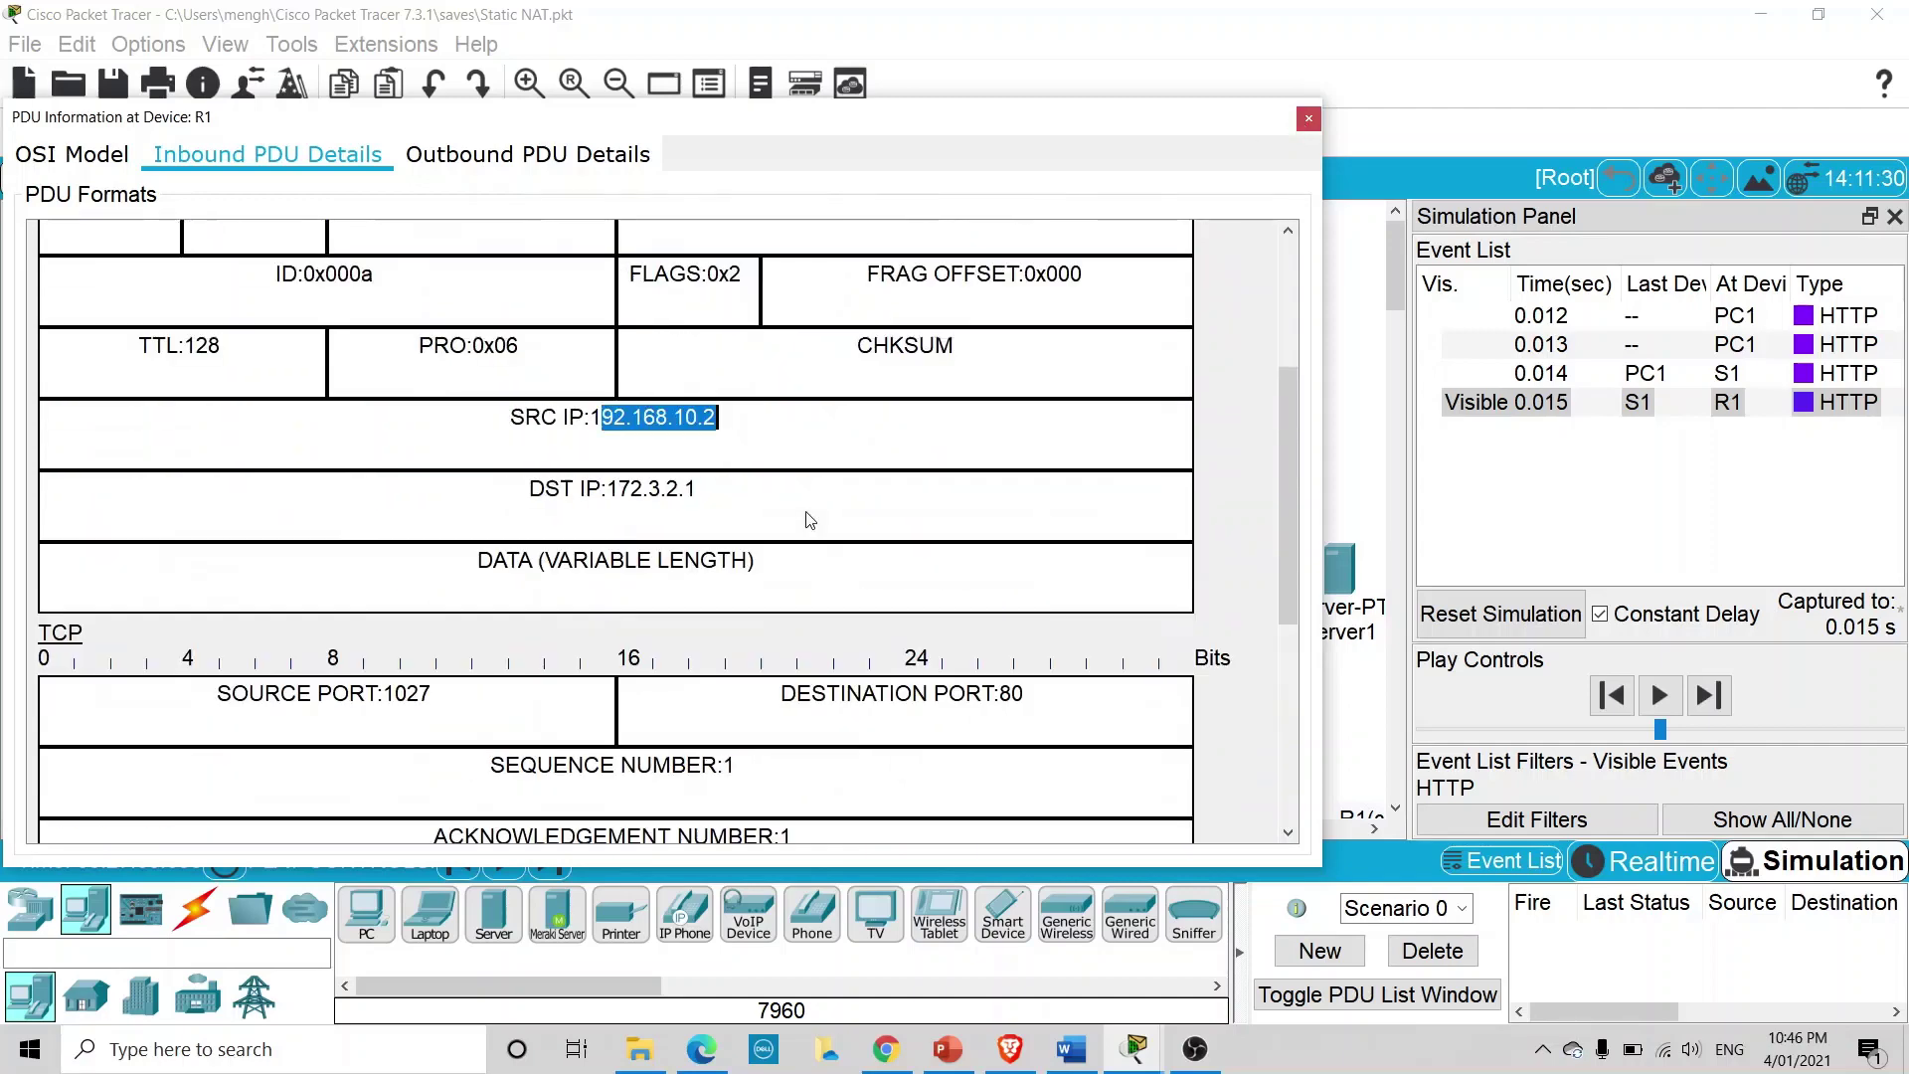
scroll(1033, 513, up, 1)
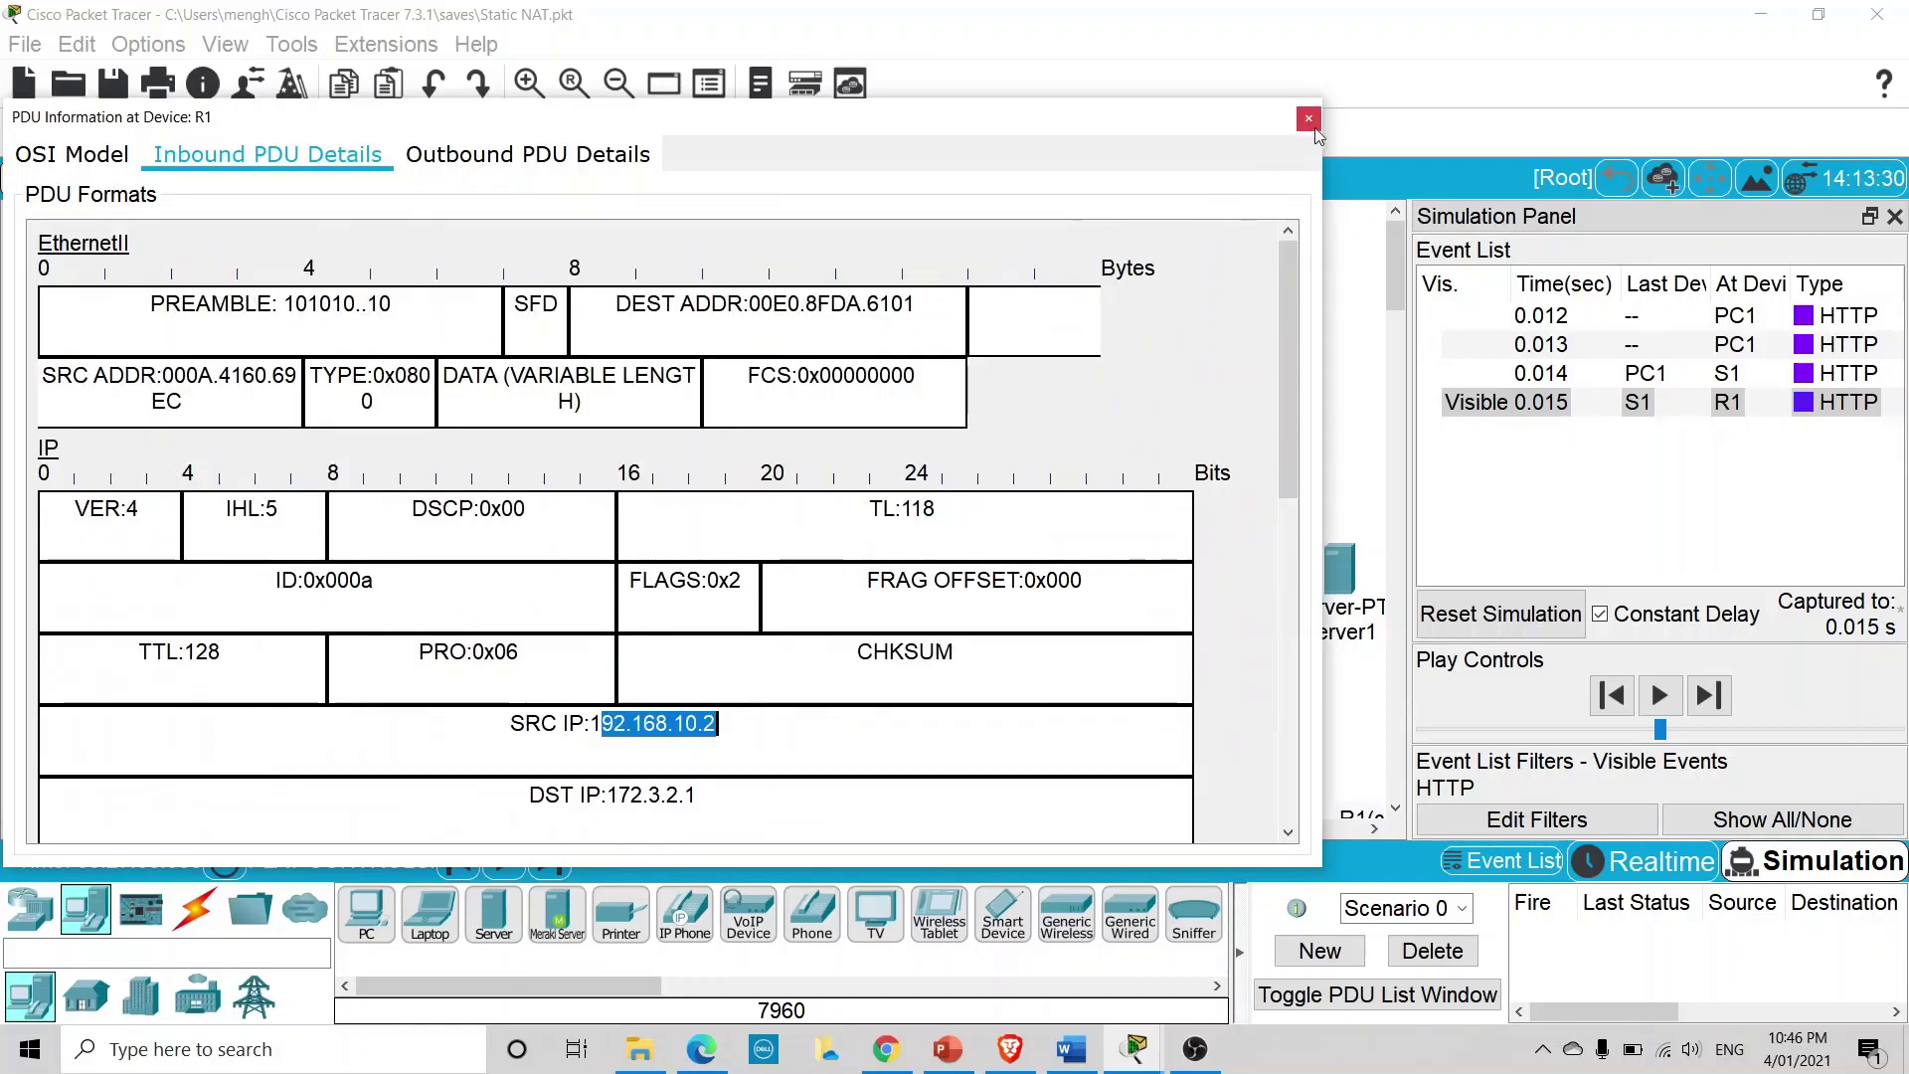
click(1309, 119)
click(1661, 702)
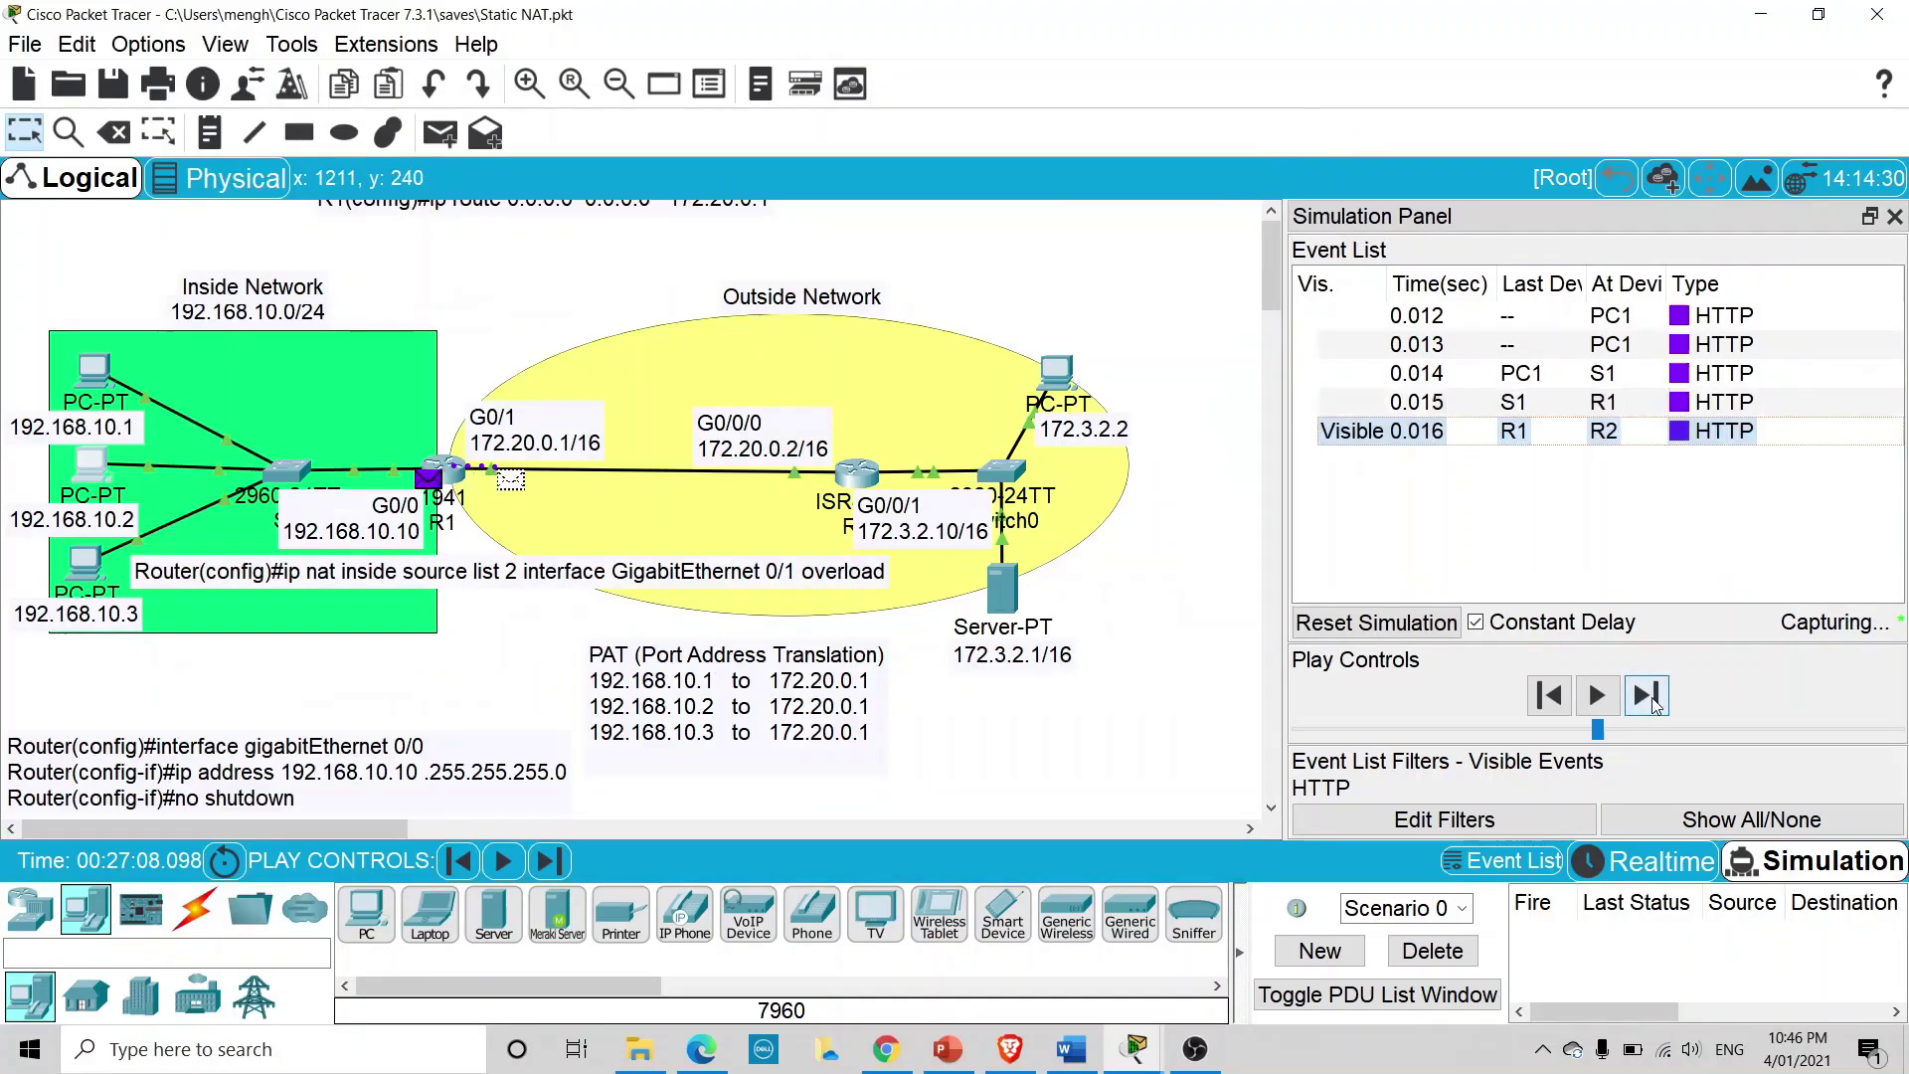